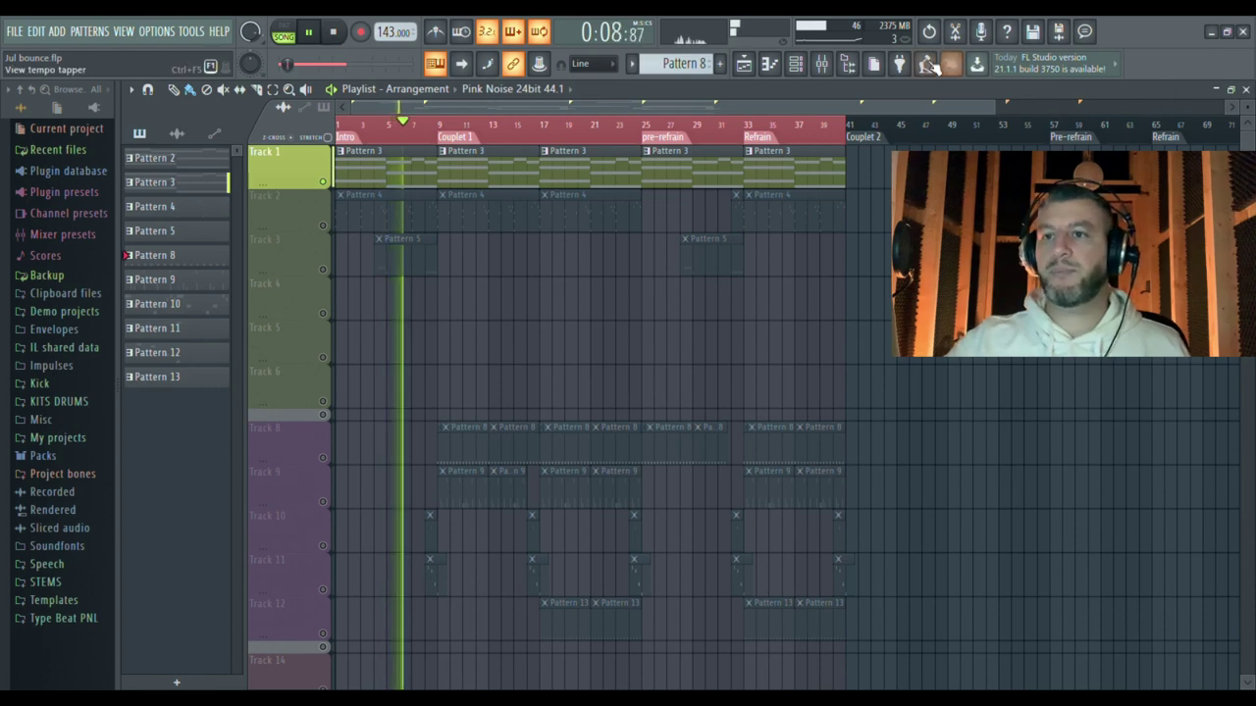
Step: Show the mixer and audition Track 1 with Neutron Pro on Insert 5 switched off and on
{"action": "left_click", "coordinate": [821, 64]}
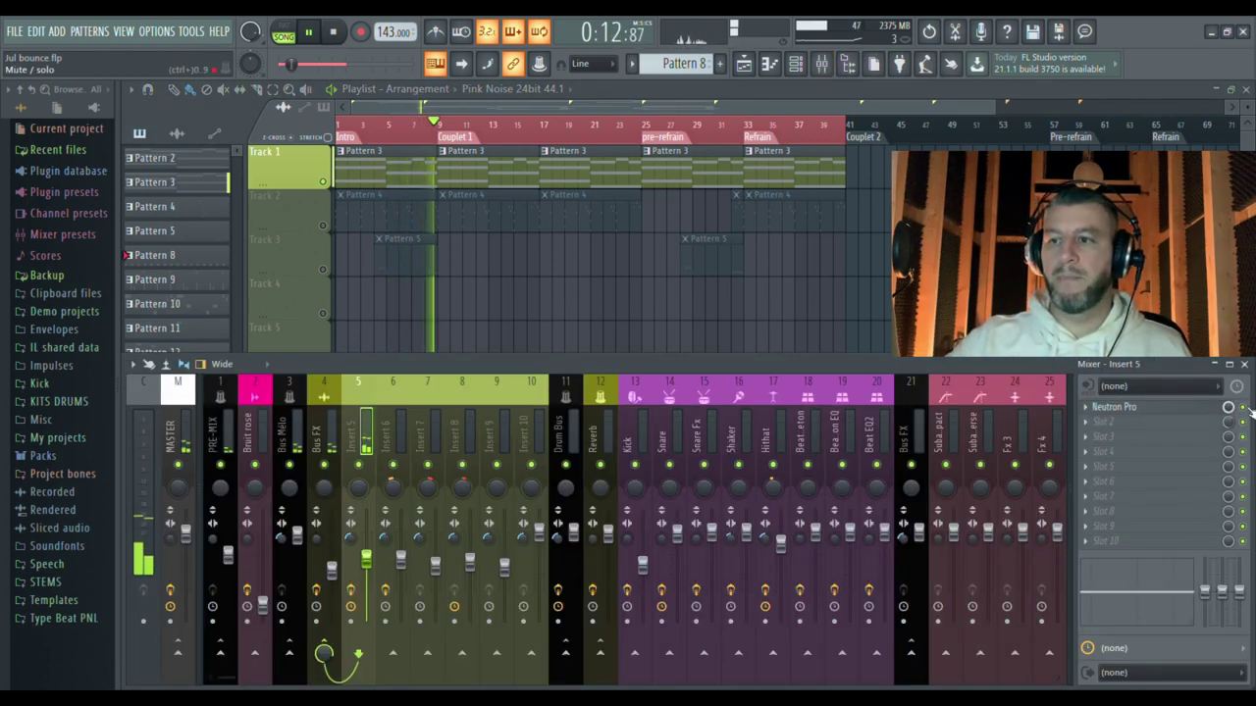
{"action": "key", "text": "space"}
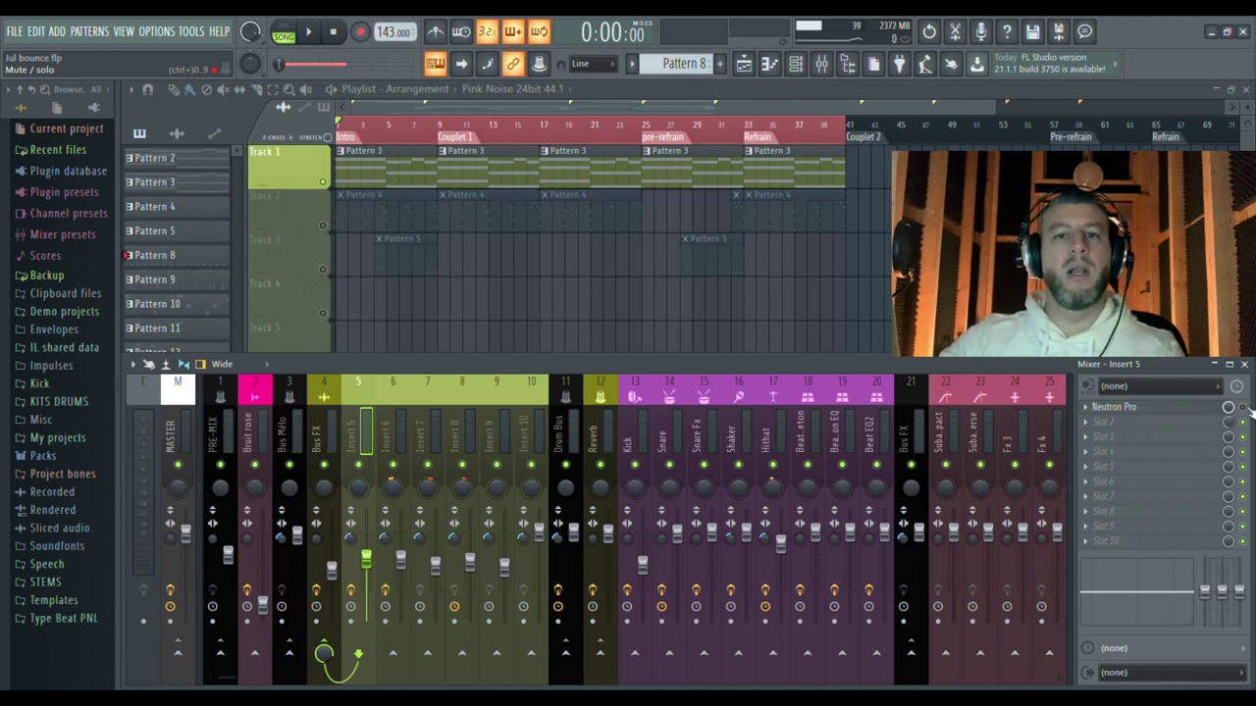
{"action": "key", "text": "space"}
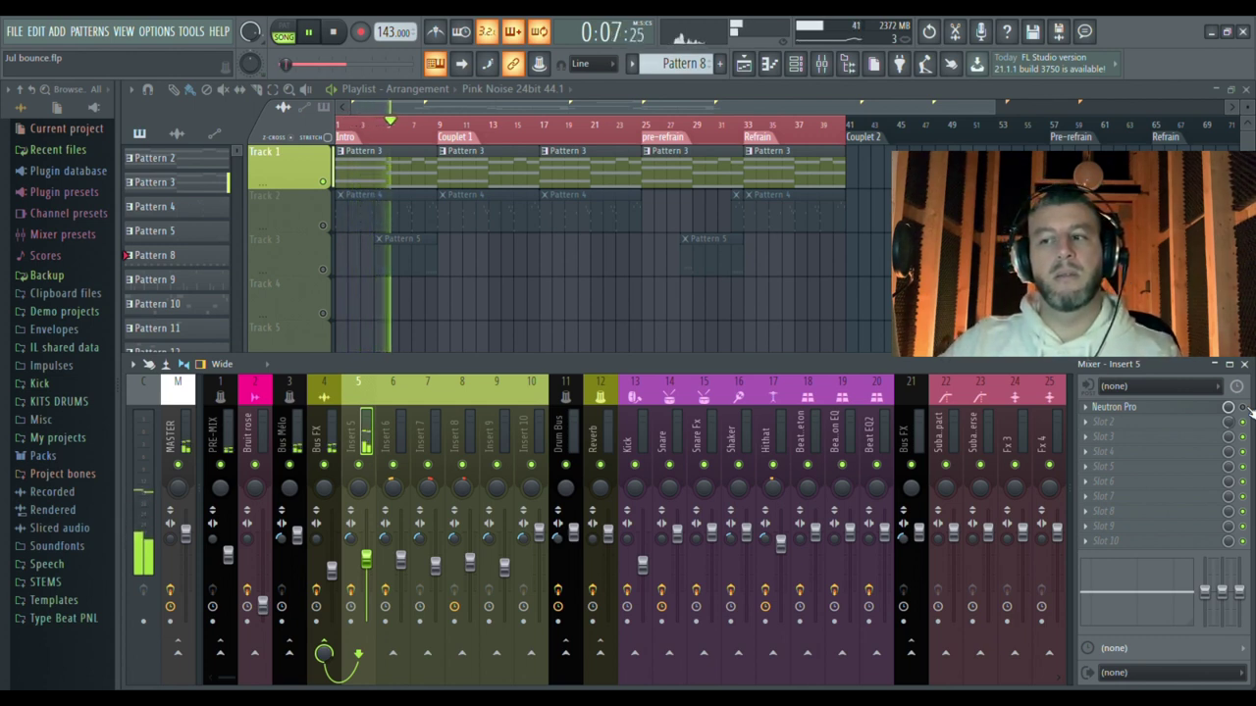
{"action": "key", "text": "space"}
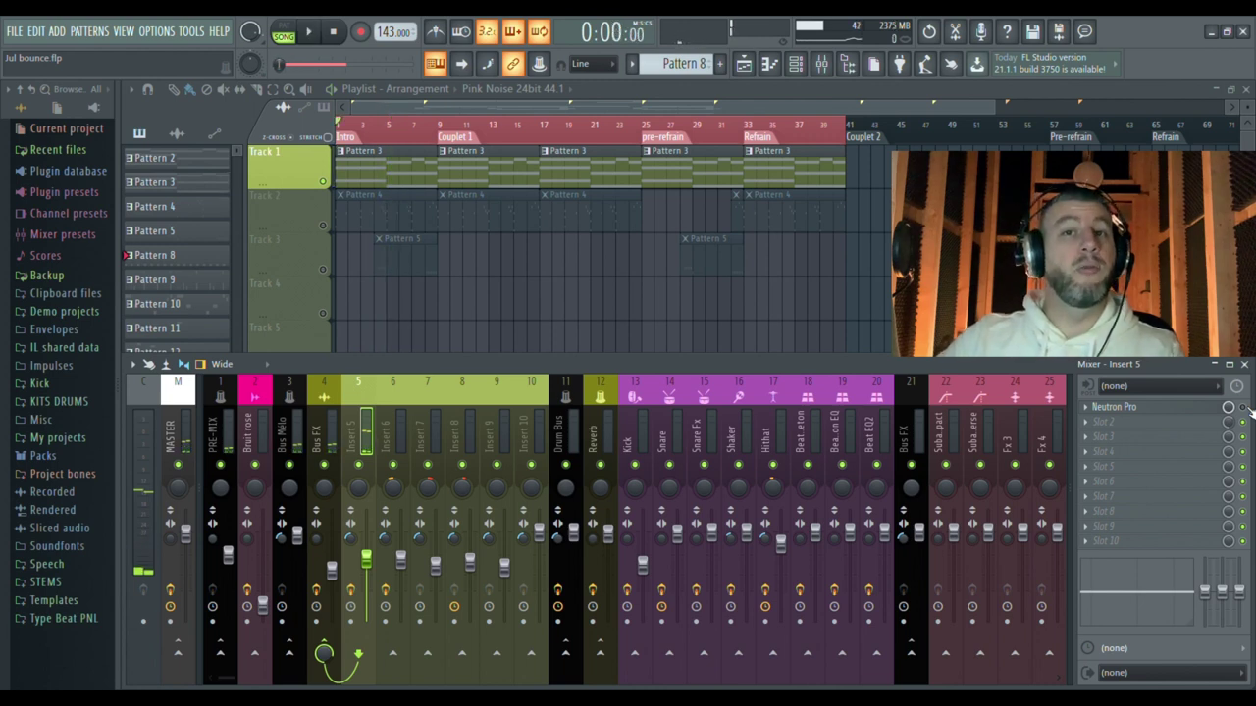
{"action": "key", "text": "space"}
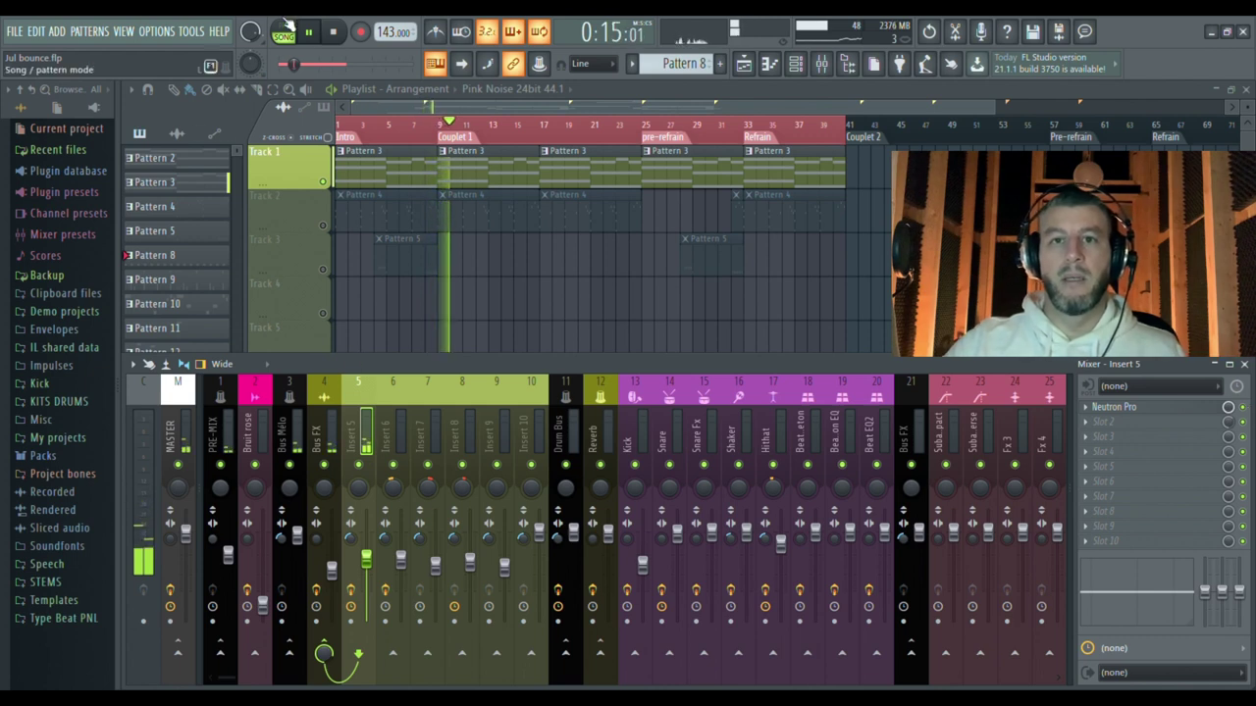
{"action": "left_click", "coordinate": [341, 31]}
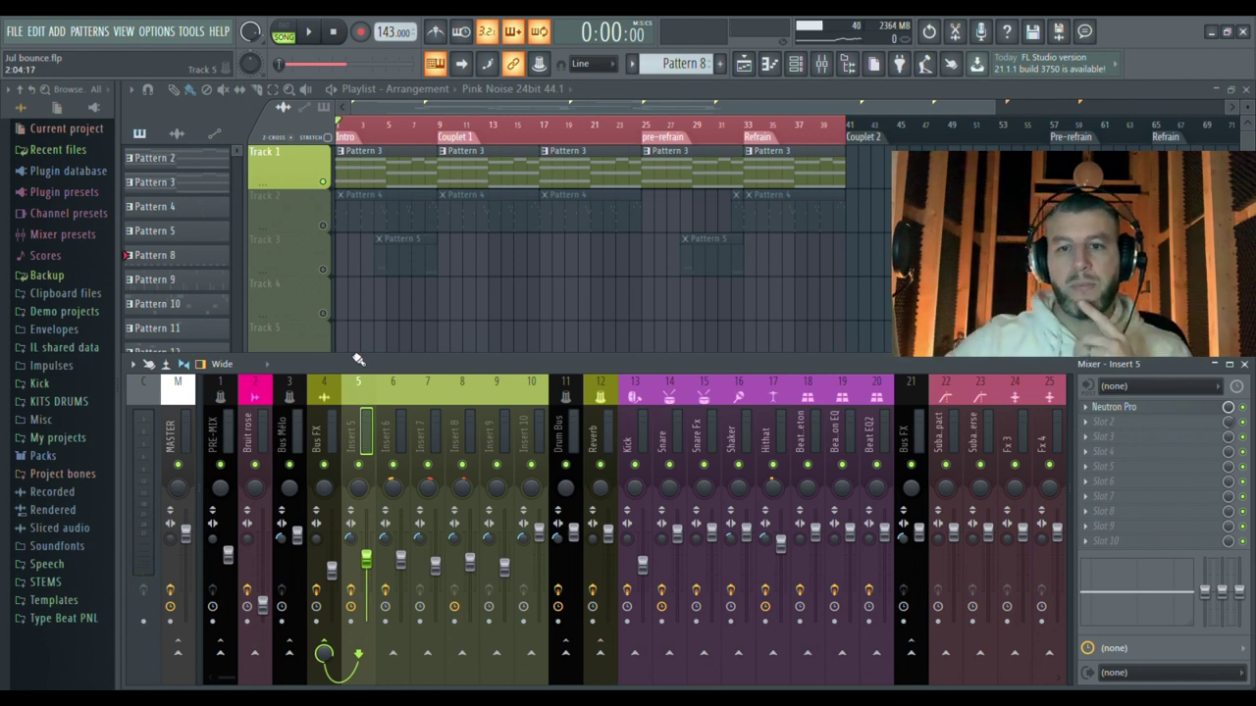
Step: Inspect the Neutron Pro settings on Insert 5, toggle the effect for a listening comparison, and close the plugin window
{"action": "left_click", "coordinate": [1138, 410]}
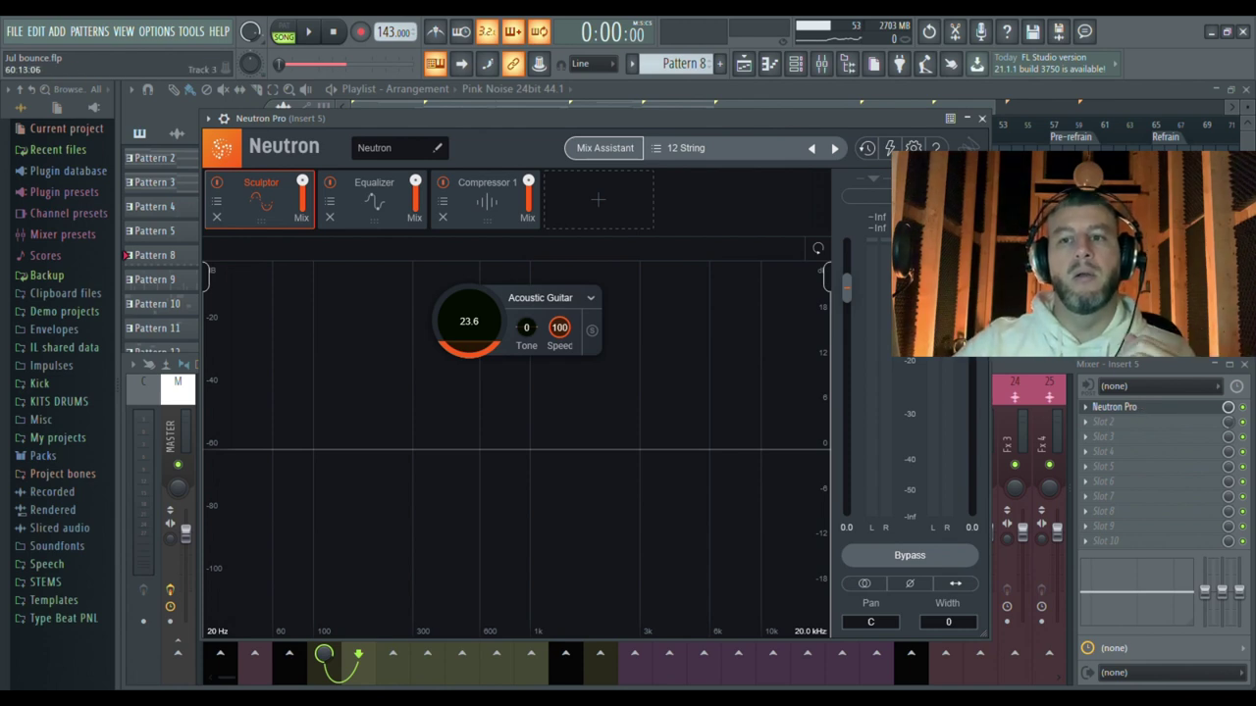
{"action": "left_click_drag", "start_coordinate": [745, 112], "coordinate": [833, 111]}
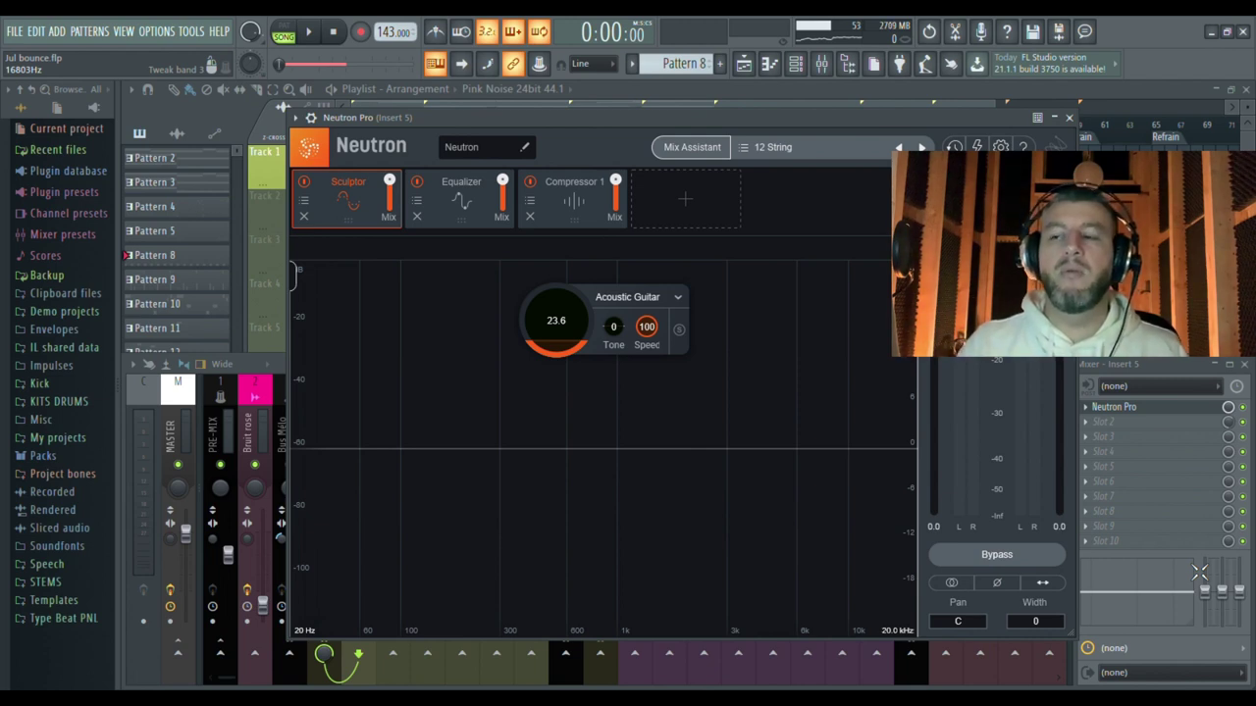
{"action": "left_click", "coordinate": [1246, 412]}
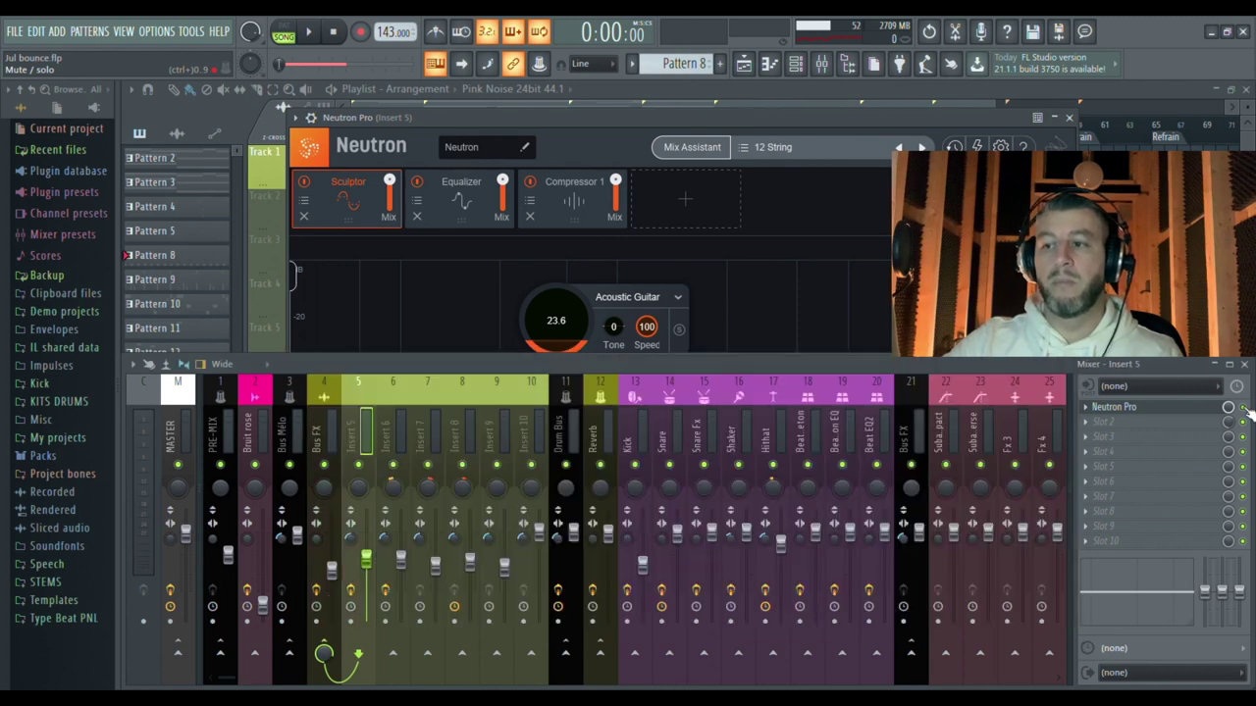
{"action": "key", "text": "space"}
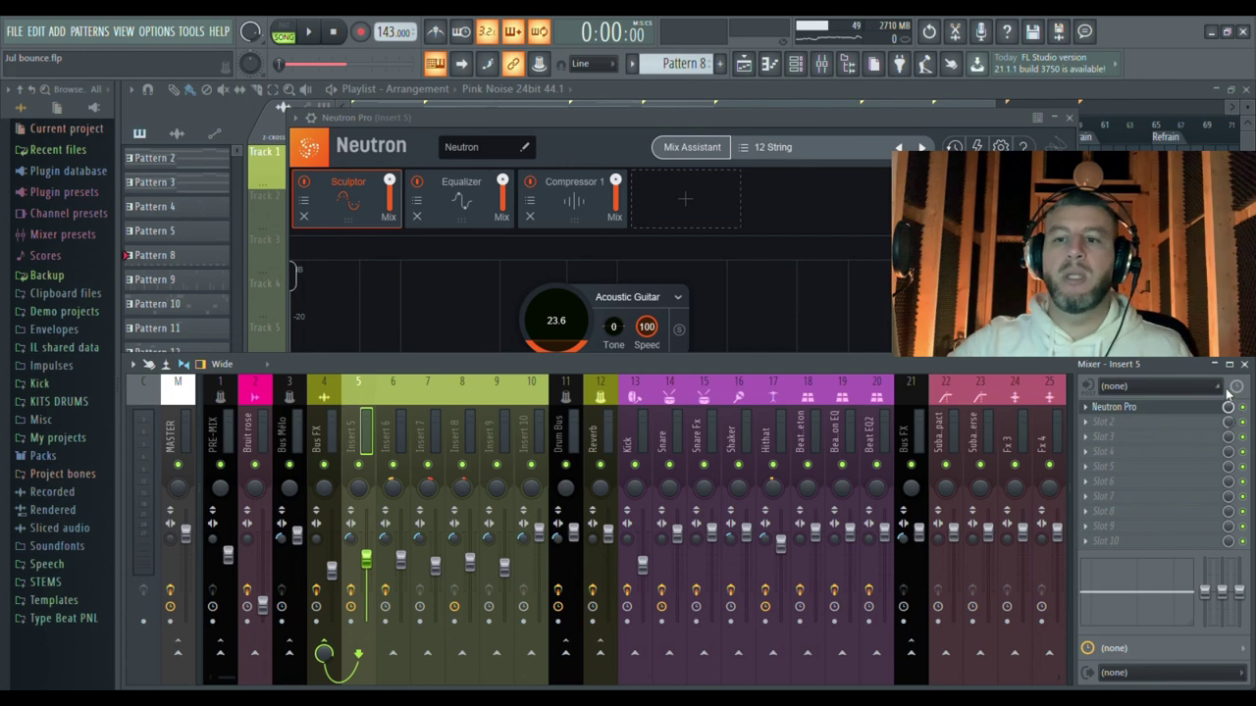
{"action": "left_click", "coordinate": [774, 118]}
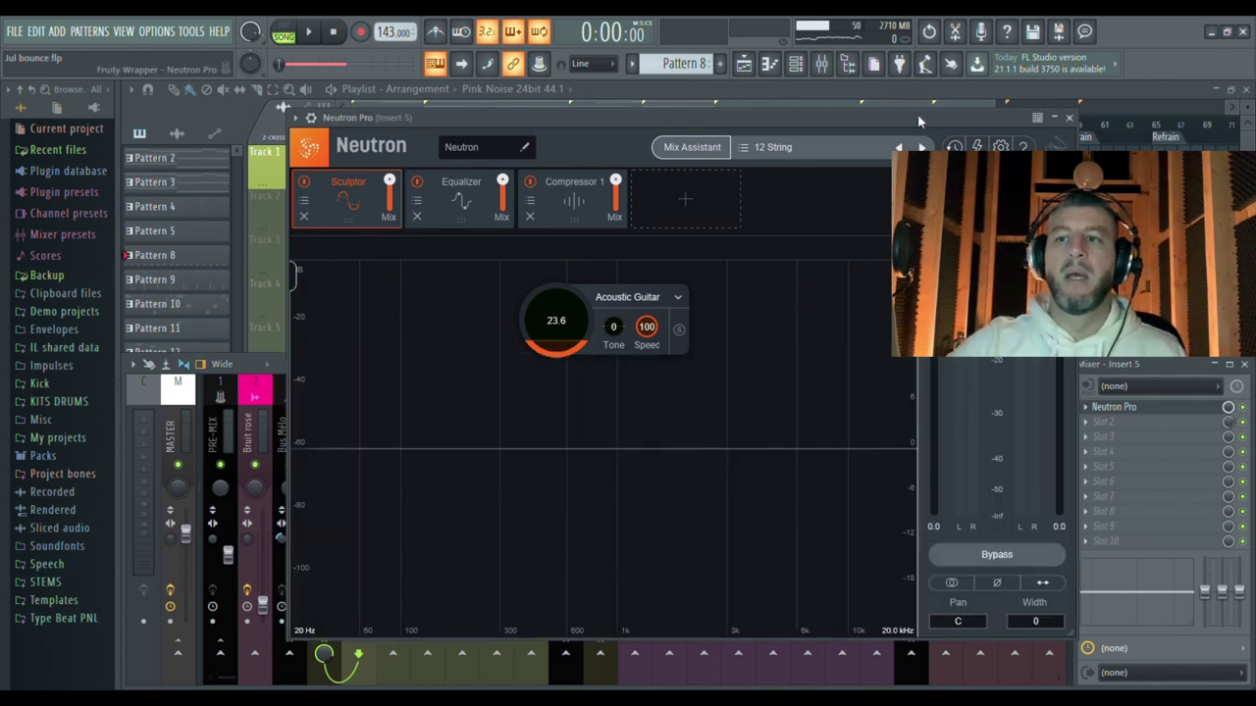
{"action": "left_click_drag", "start_coordinate": [997, 117], "coordinate": [890, 119]}
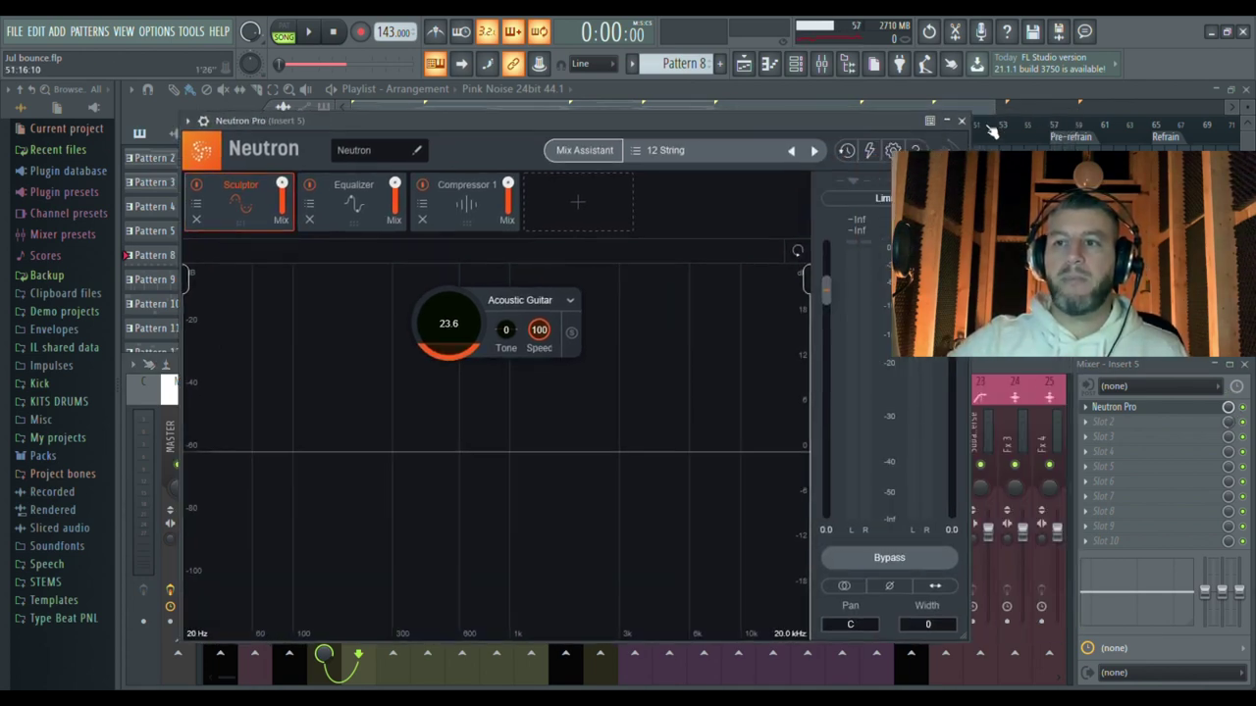
{"action": "left_click", "coordinate": [963, 120]}
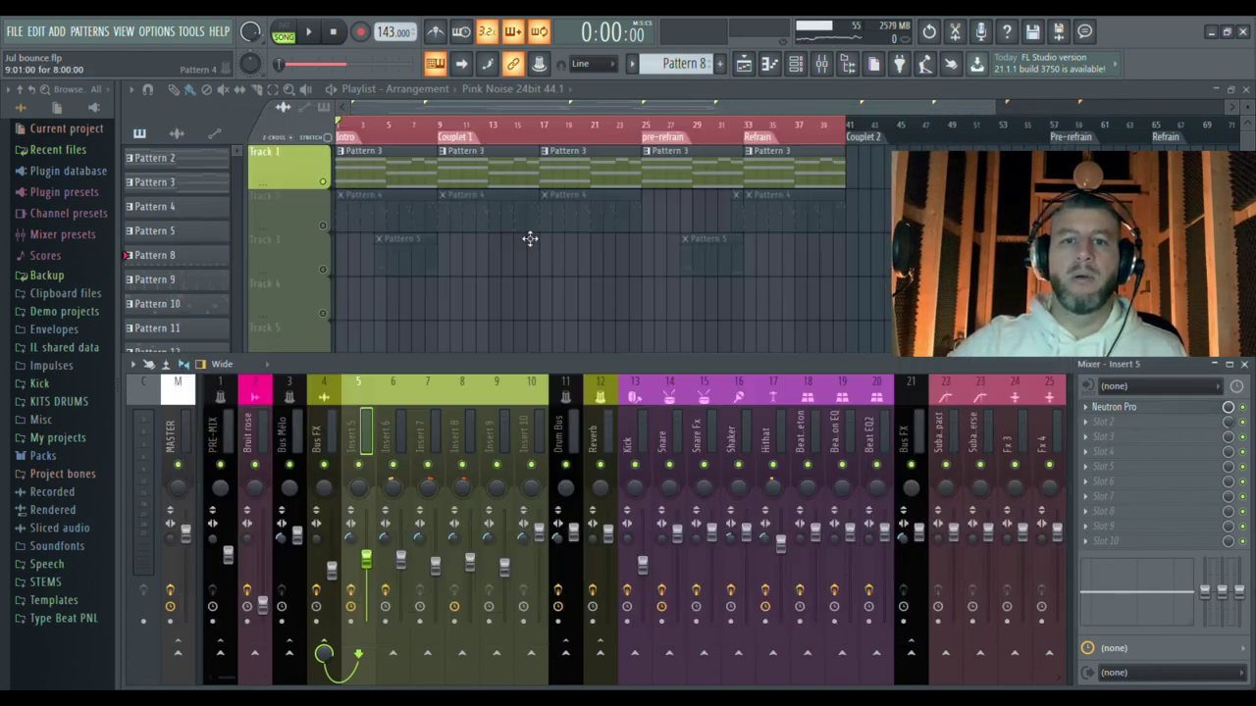
Step: Solo Track 2 in the playlist, hide the mixer, and play the track from the start
{"action": "right_click", "coordinate": [324, 227]}
{"action": "key", "text": "F9"}
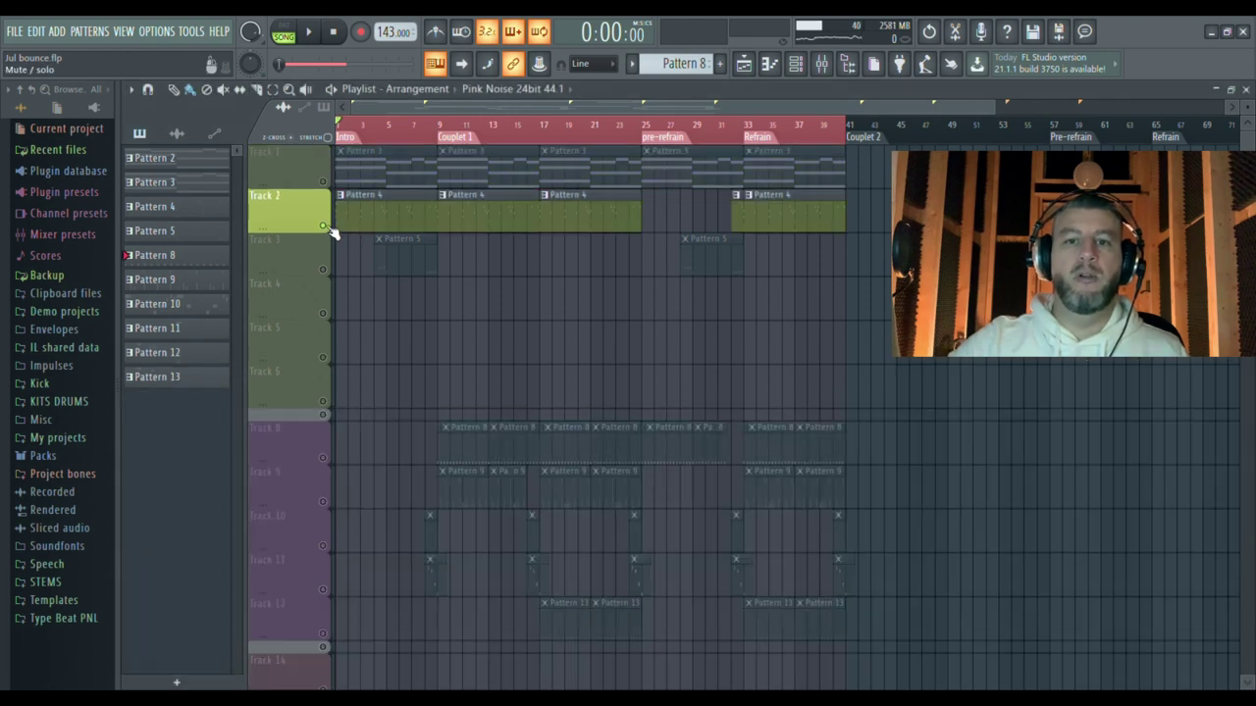
{"action": "key", "text": "space"}
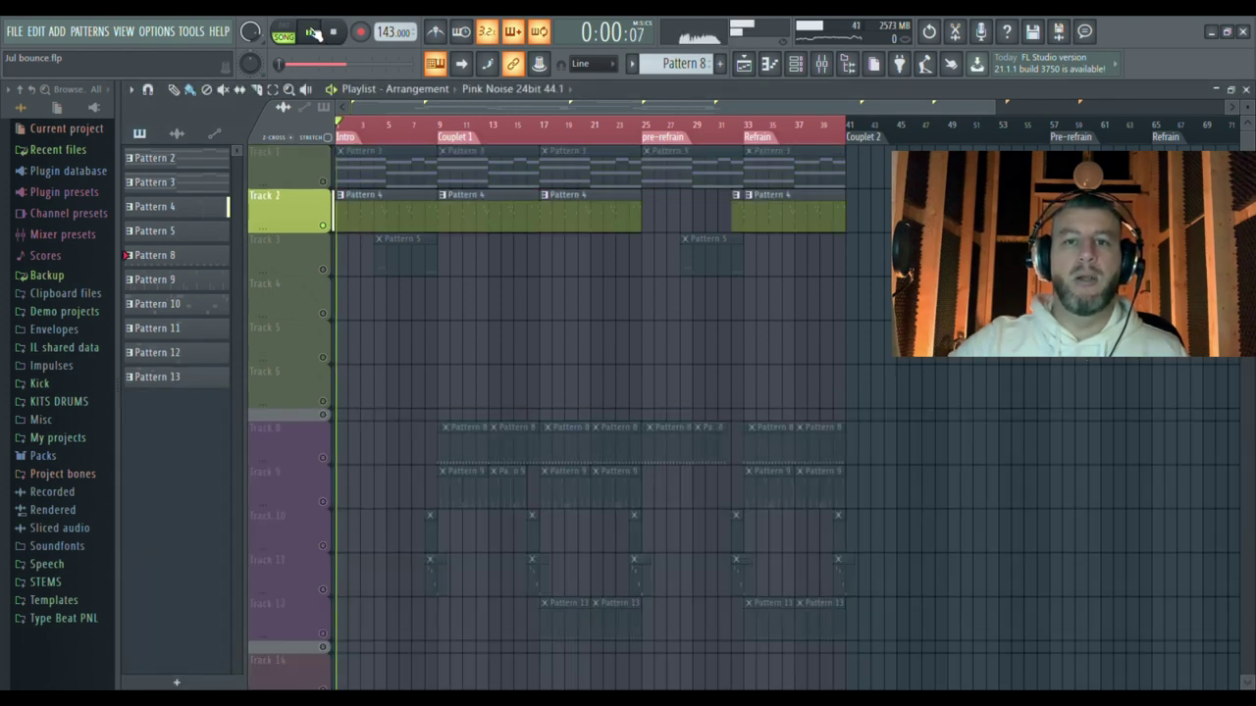
{"action": "left_click", "coordinate": [333, 33]}
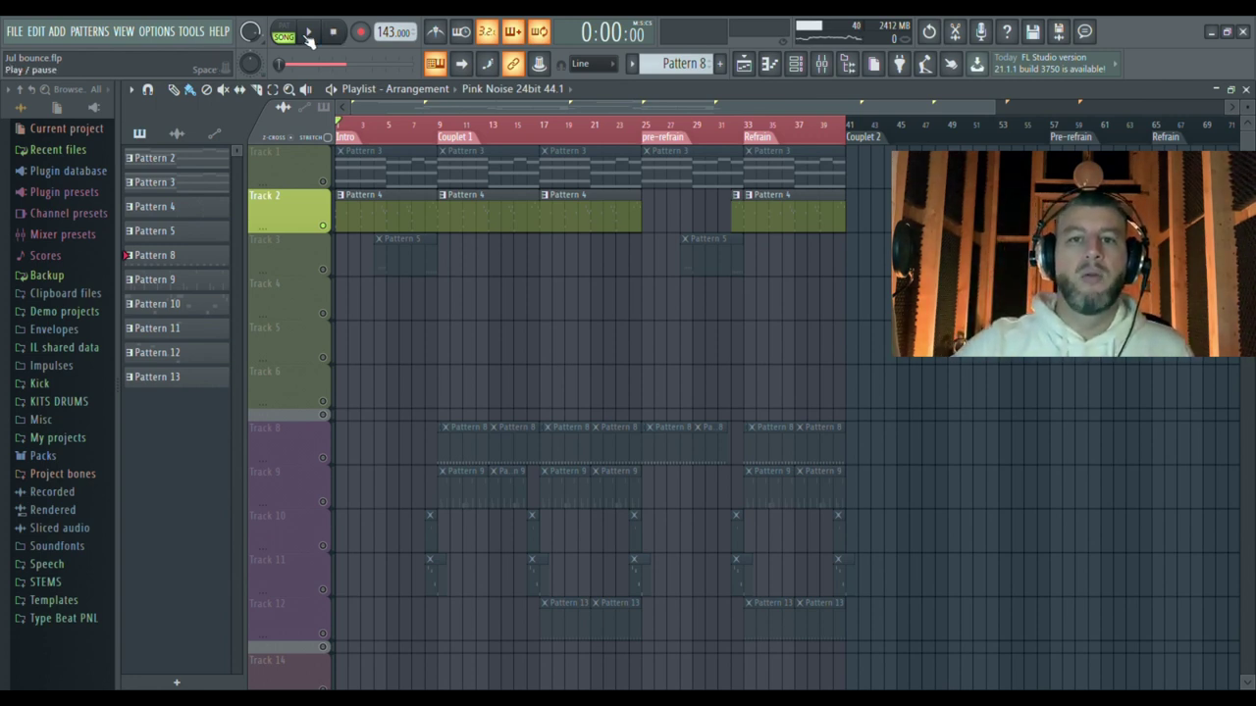
{"action": "left_click", "coordinate": [310, 33]}
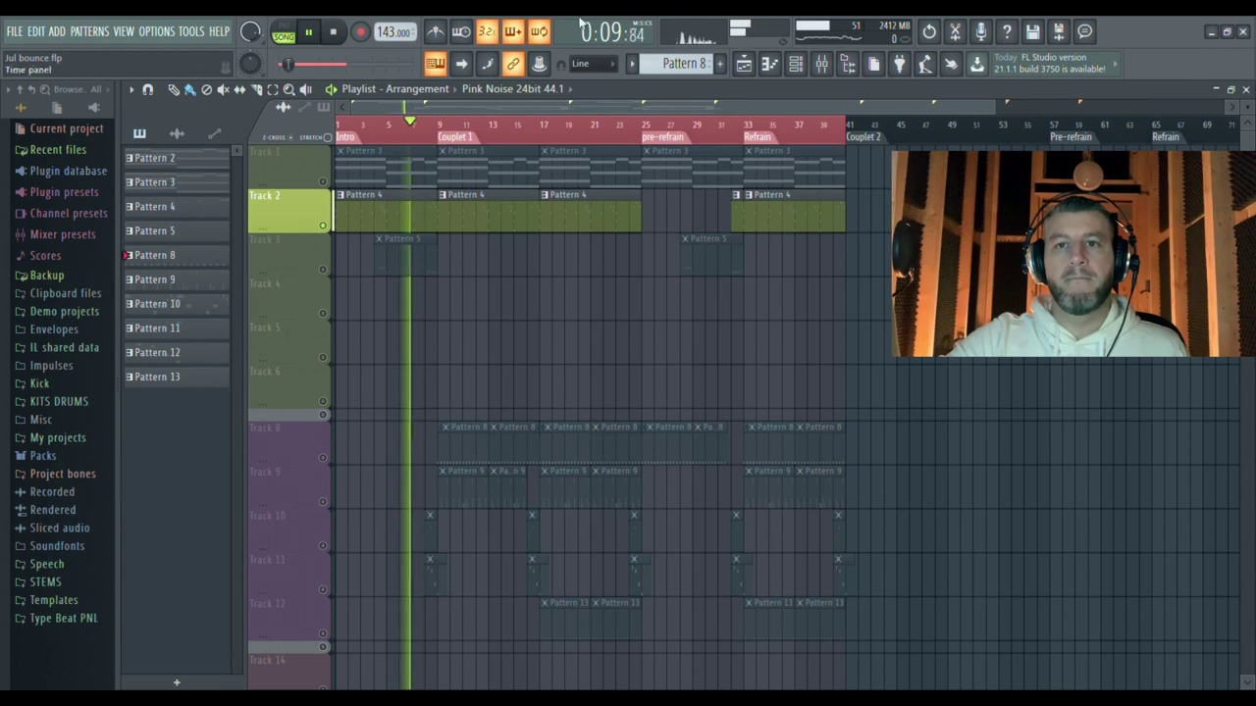
Step: Show the mixer again, select Insert 6, and stop playback
{"action": "left_click", "coordinate": [824, 68]}
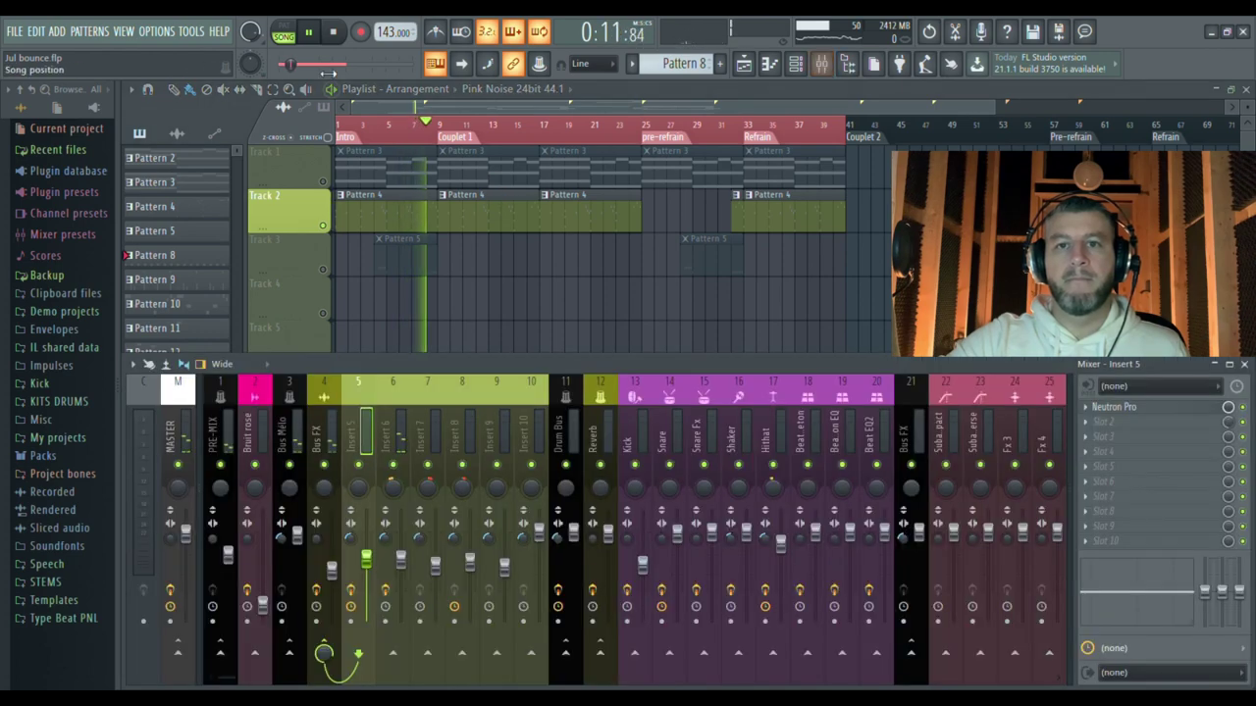
{"action": "left_click", "coordinate": [400, 392]}
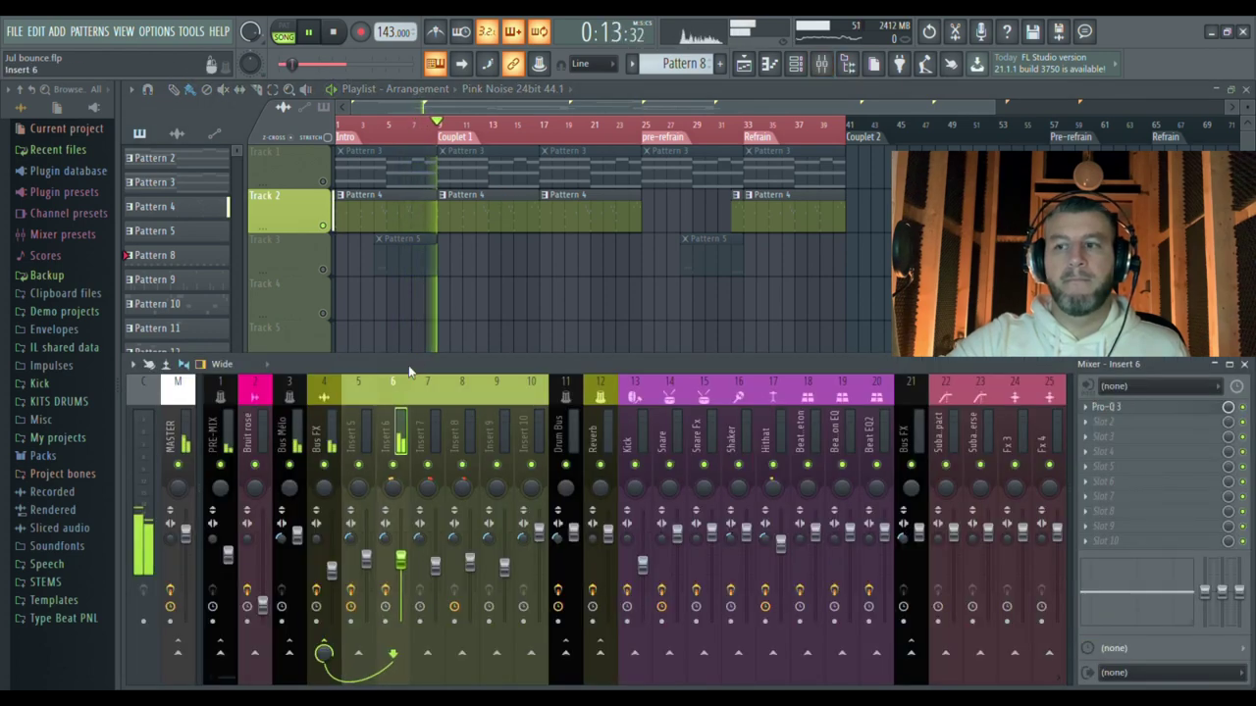
{"action": "left_click", "coordinate": [339, 31]}
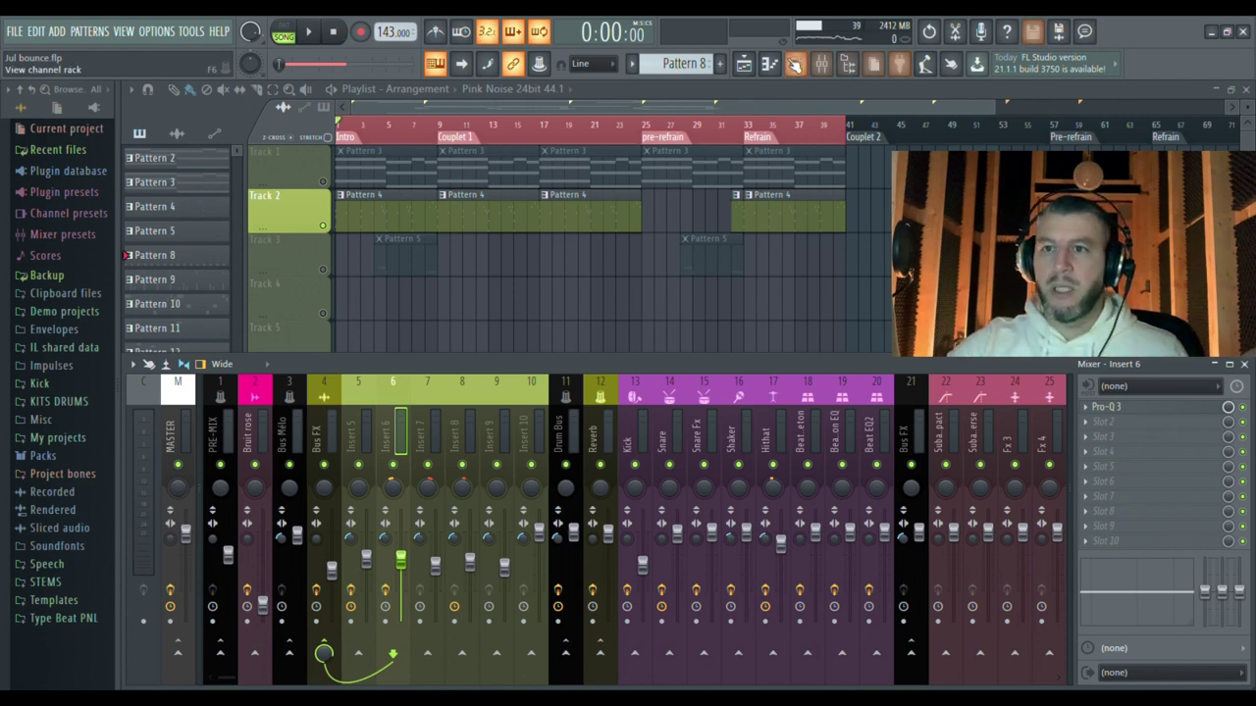
Step: Show the channel rack and look up the preset used by the Nexus3.4.4 channel routed to Insert 6
{"action": "left_click", "coordinate": [795, 64]}
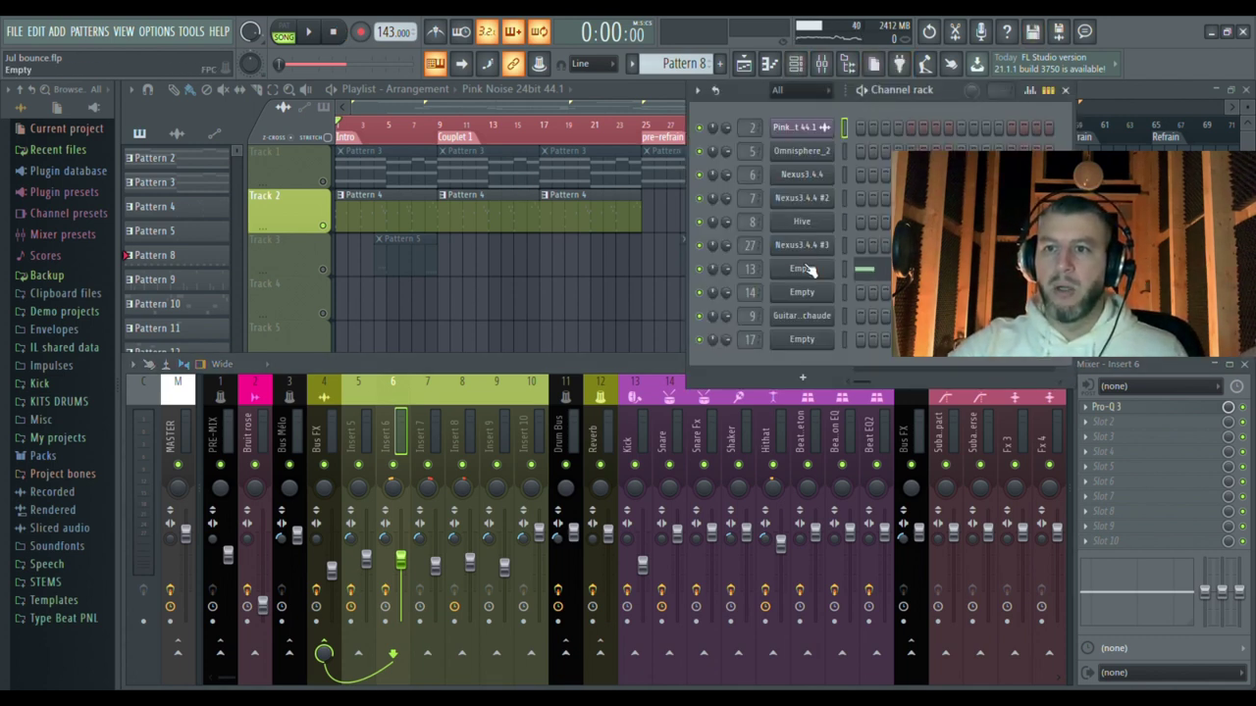
{"action": "left_click", "coordinate": [799, 175]}
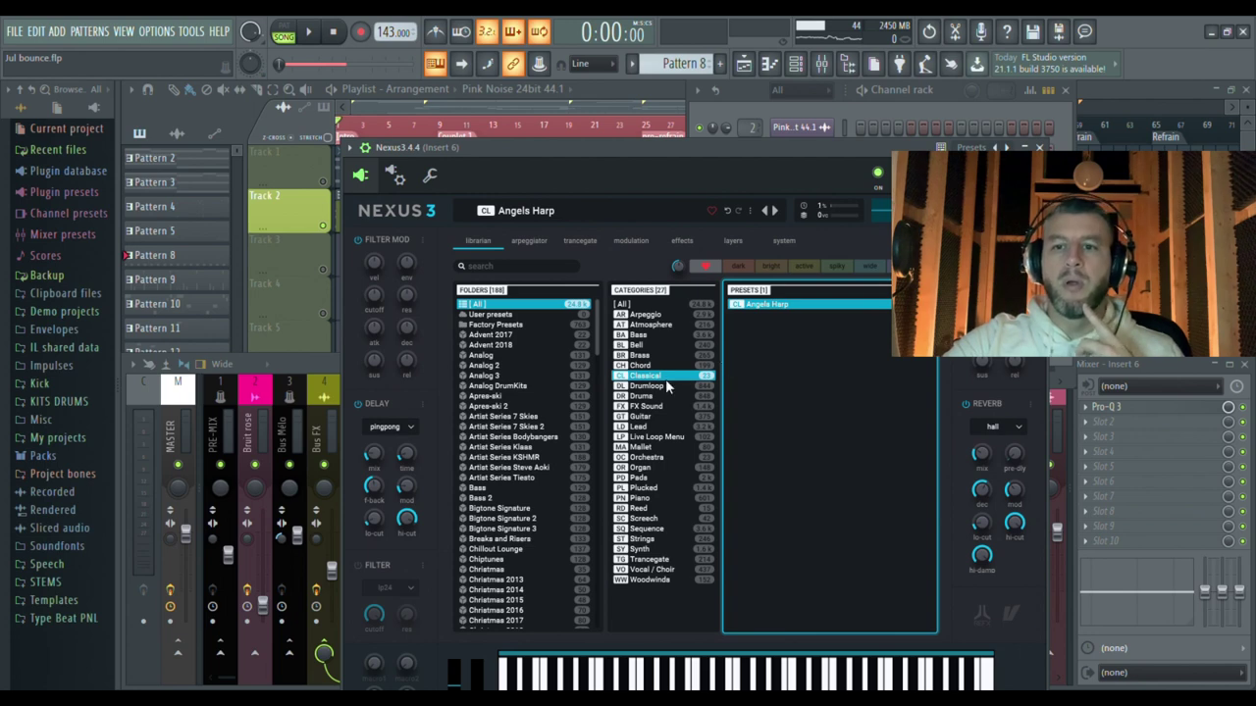
{"action": "left_click", "coordinate": [1039, 147]}
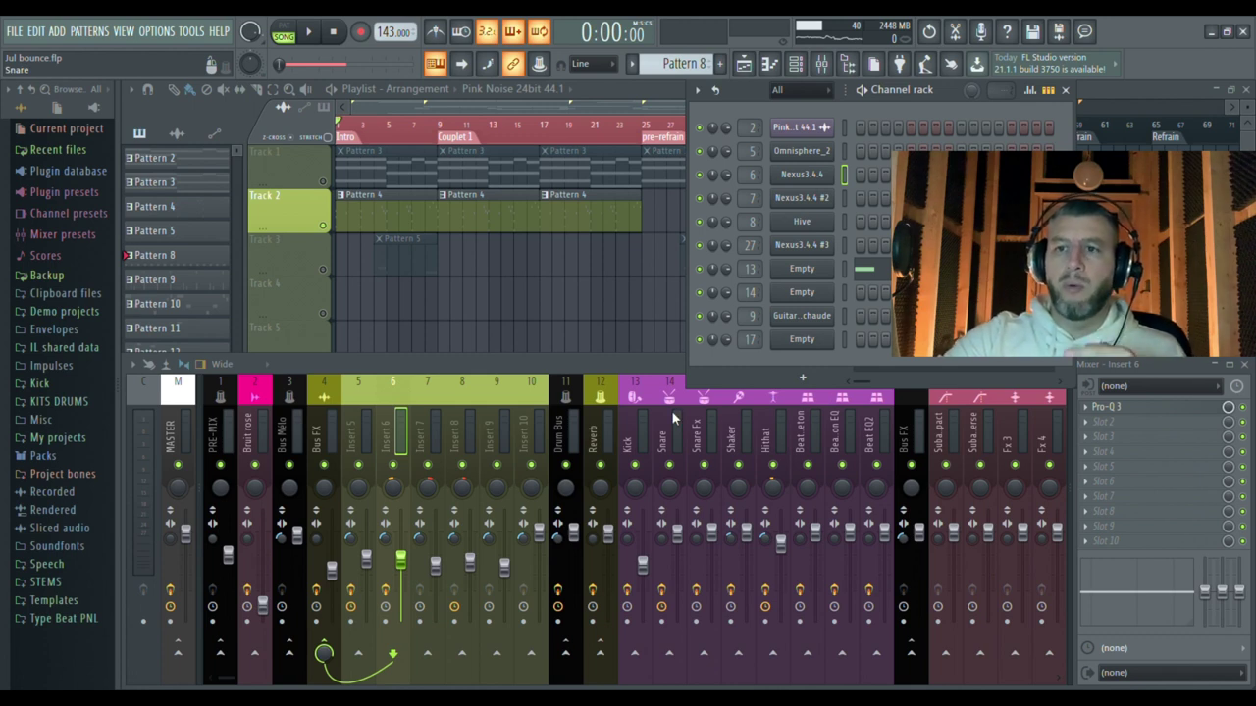
Step: Inspect Pro-Q 3 on Insert 6 and compare the playing track with its 444.20 Hz low cut disabled and enabled
{"action": "left_click", "coordinate": [1146, 405]}
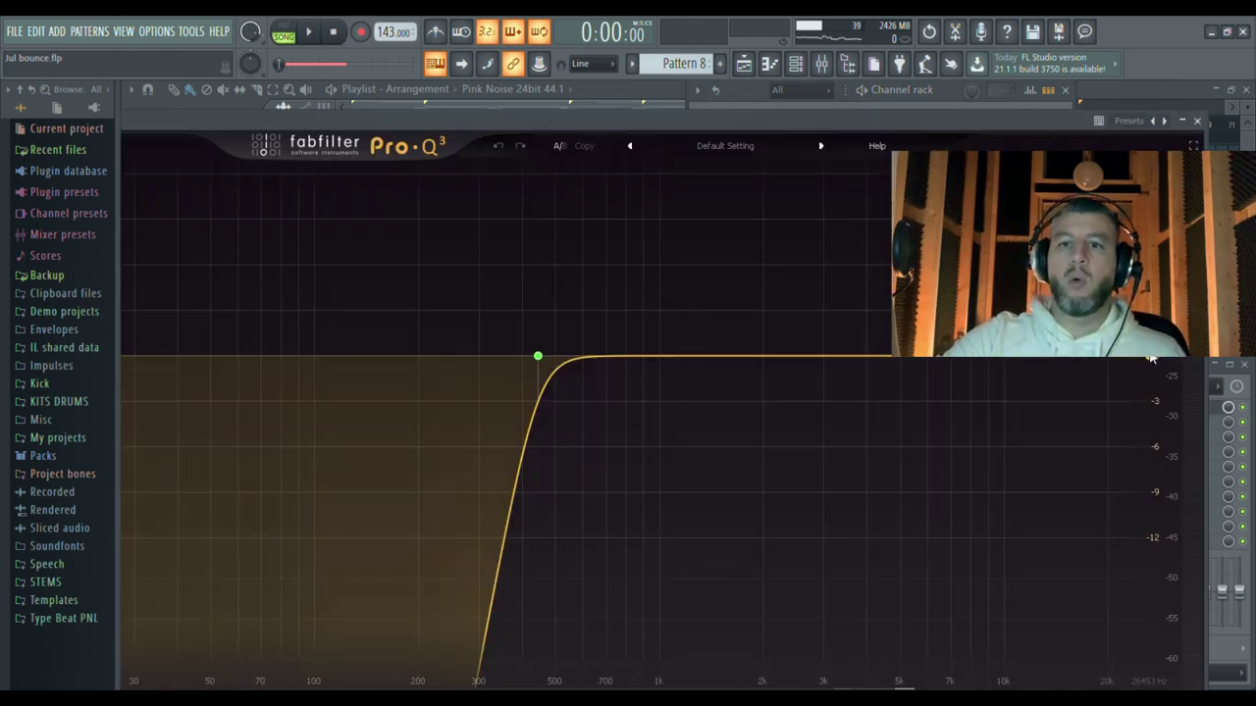
{"action": "left_click", "coordinate": [309, 32]}
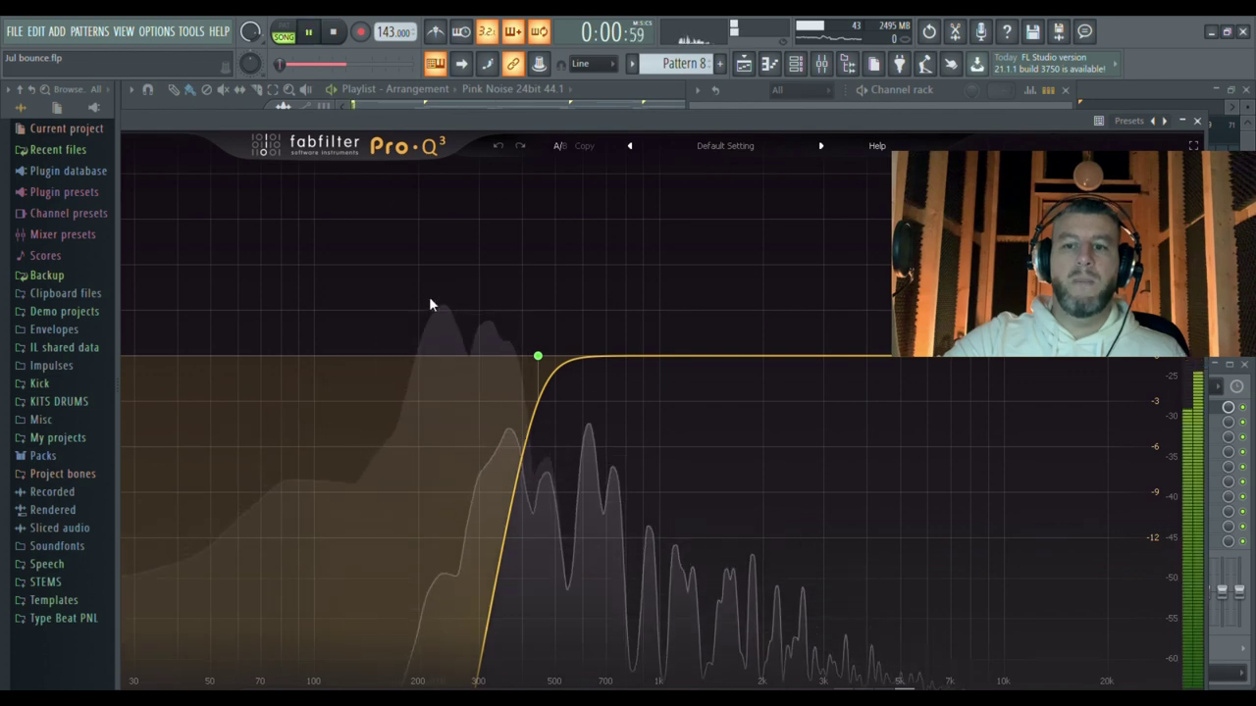
{"action": "mouse_move", "coordinate": [535, 390]}
{"action": "left_click", "coordinate": [501, 311]}
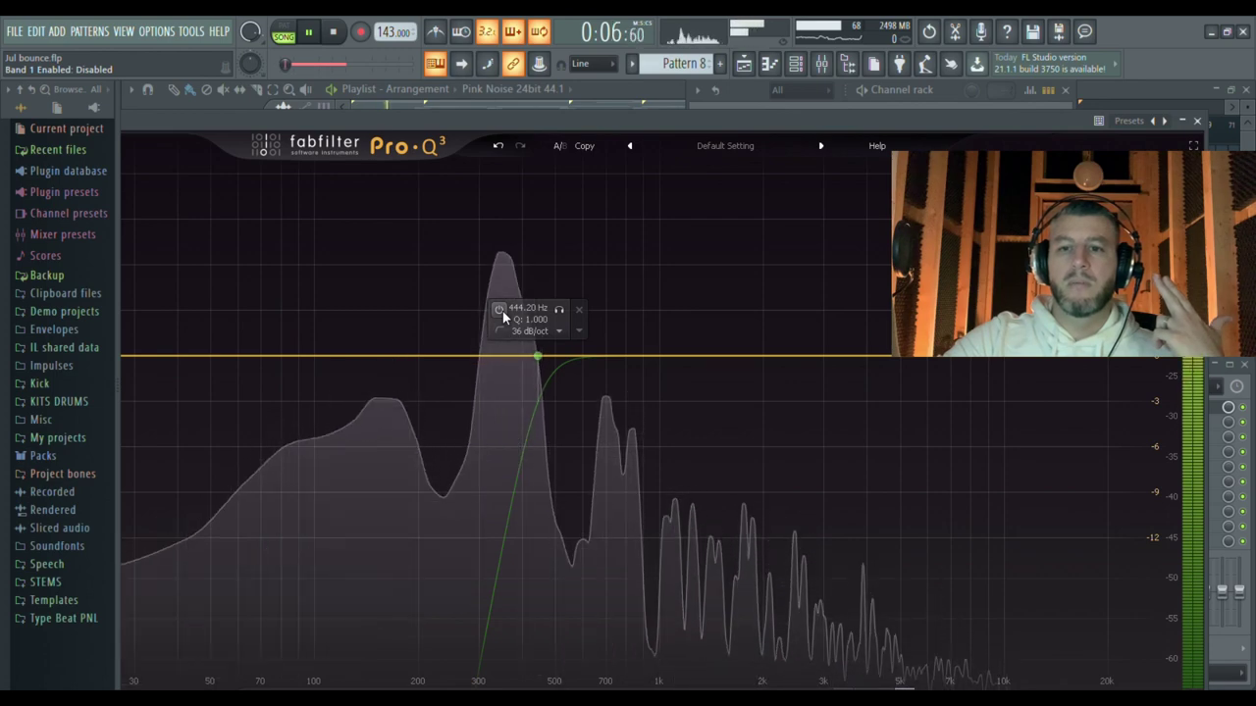
{"action": "left_click", "coordinate": [500, 311]}
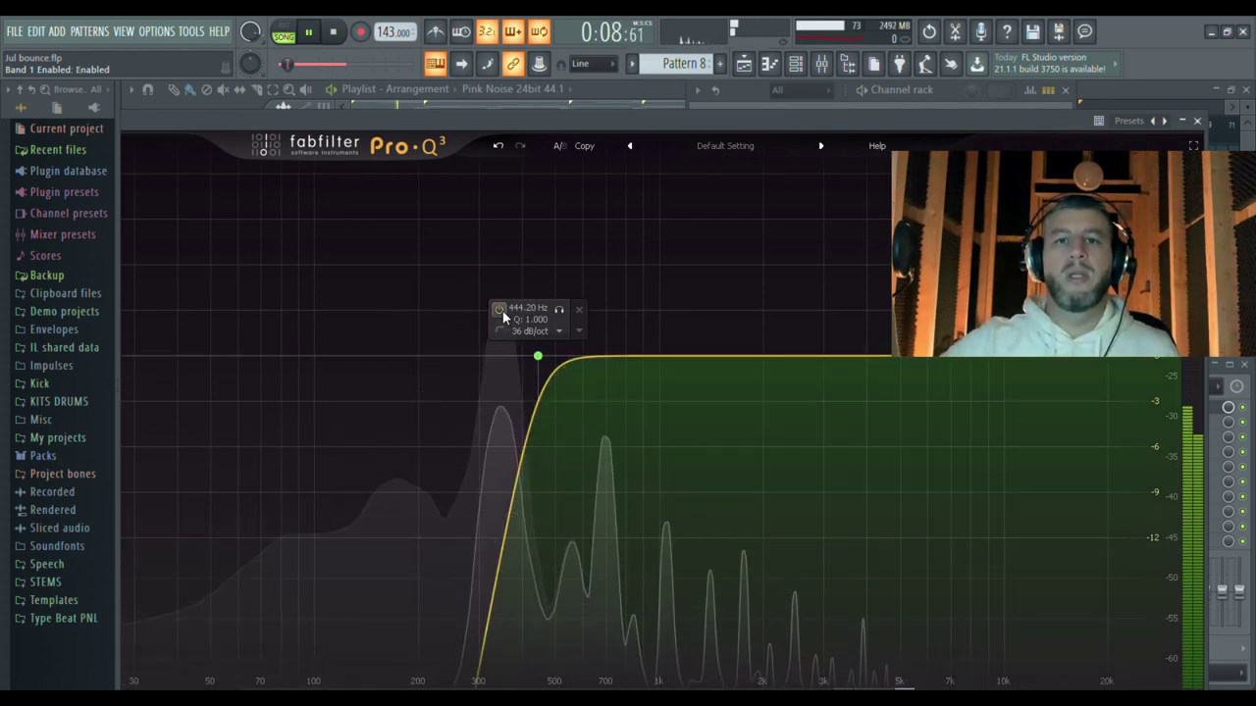
{"action": "left_click", "coordinate": [336, 36]}
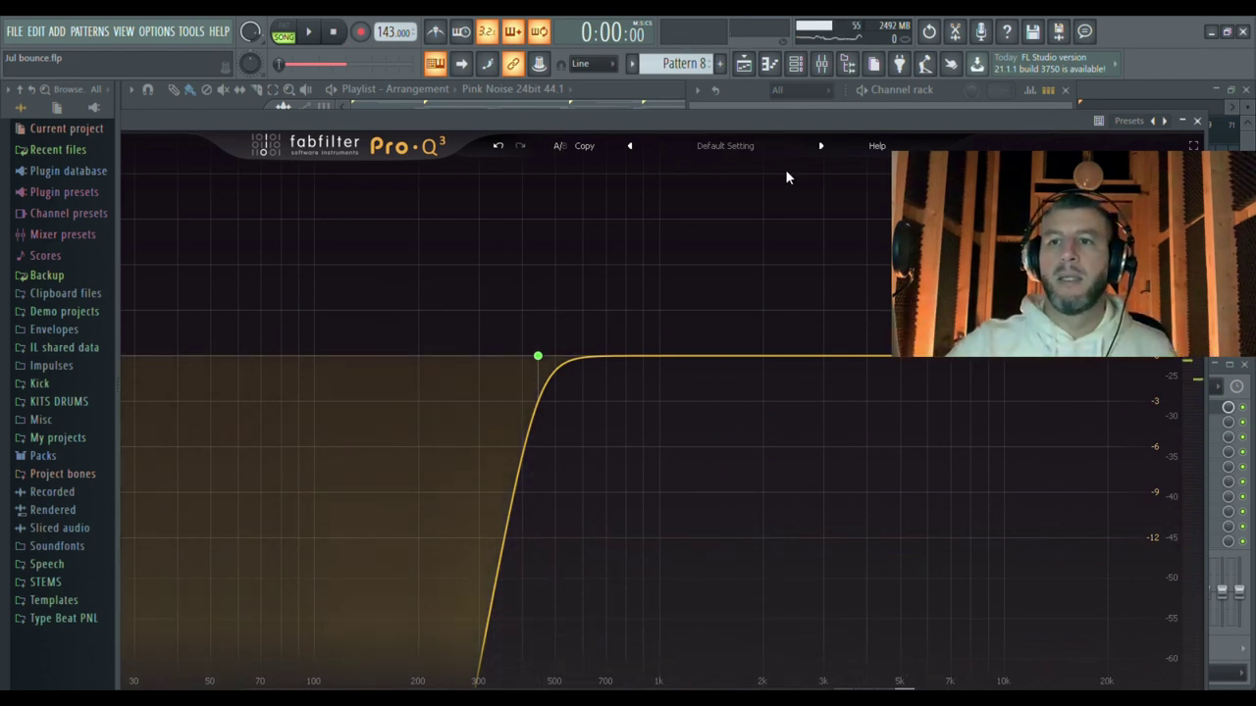
Step: Close Pro-Q 3, add Neutron Pro to the second slot of Insert 6, and play Track 2 through its default preset
{"action": "left_click_drag", "start_coordinate": [868, 119], "coordinate": [760, 150]}
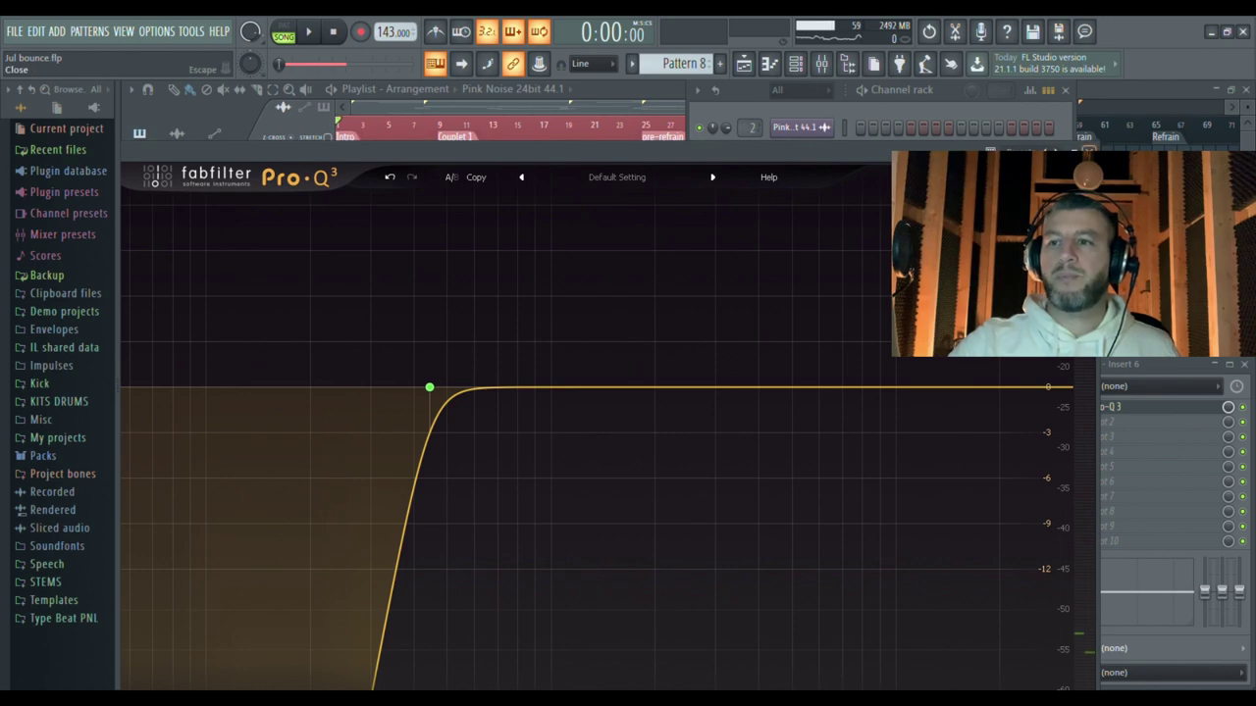
{"action": "left_click", "coordinate": [1087, 154]}
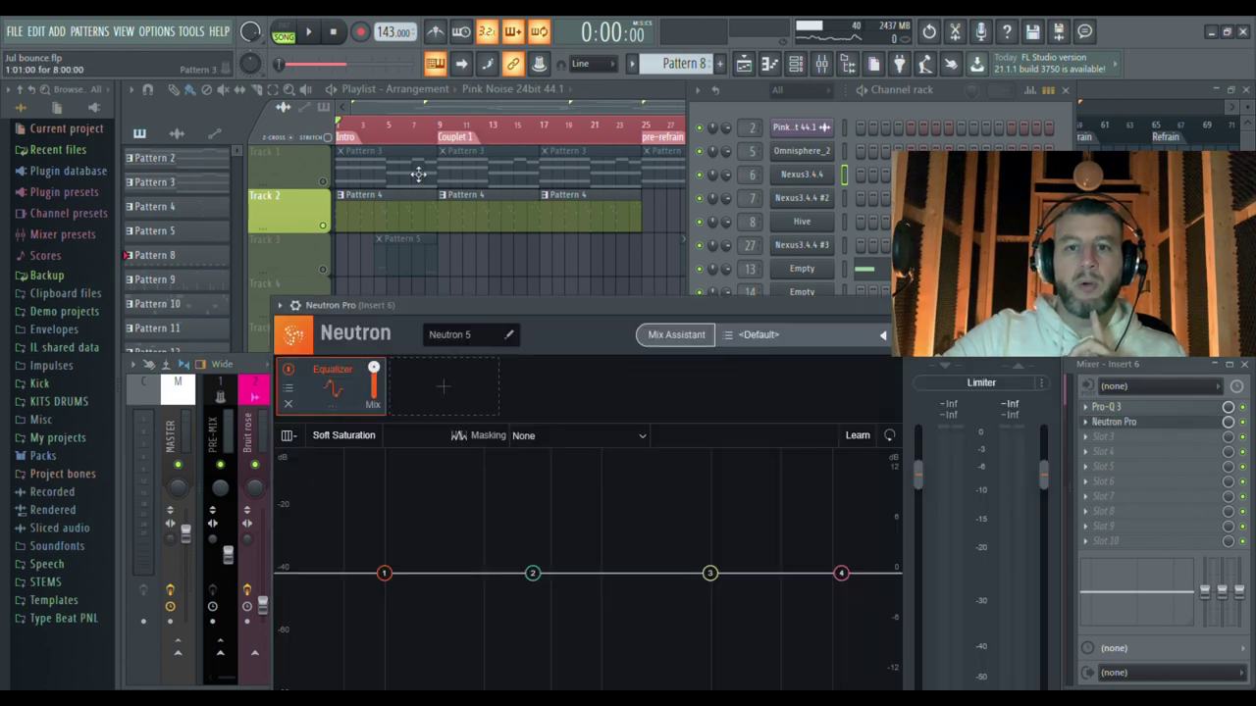
{"action": "left_click", "coordinate": [320, 33]}
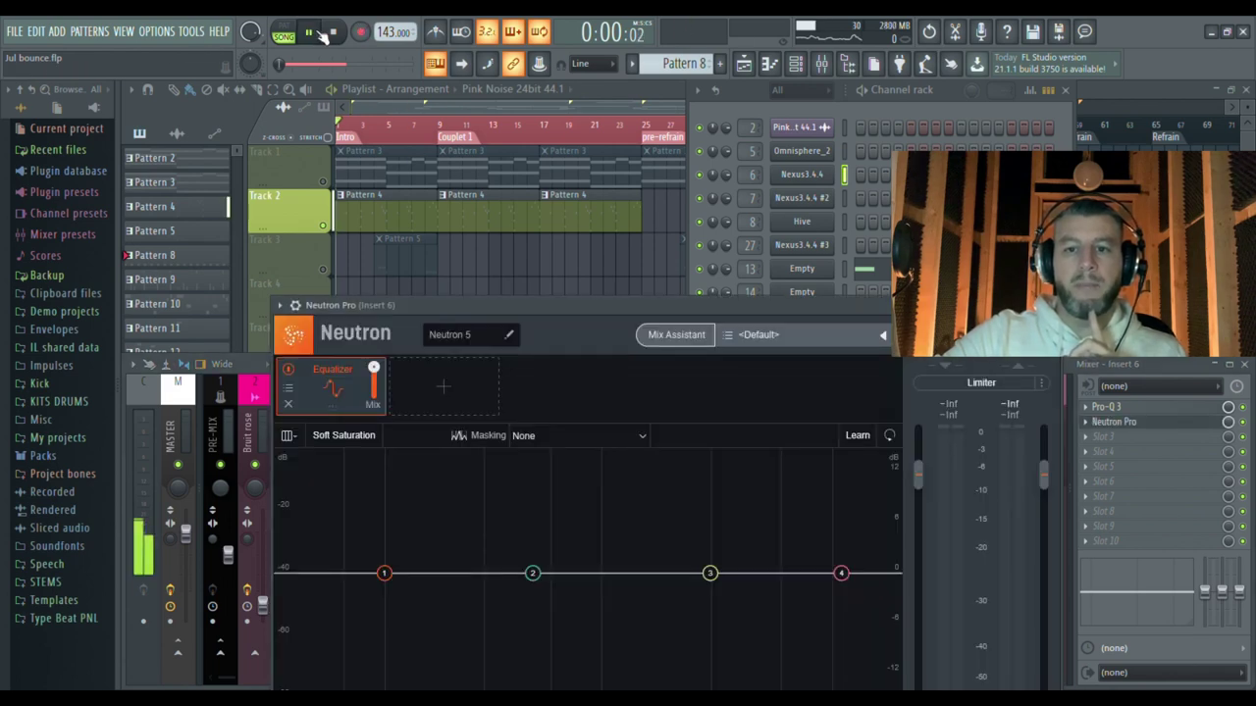
{"action": "left_click_drag", "start_coordinate": [620, 304], "coordinate": [642, 181]}
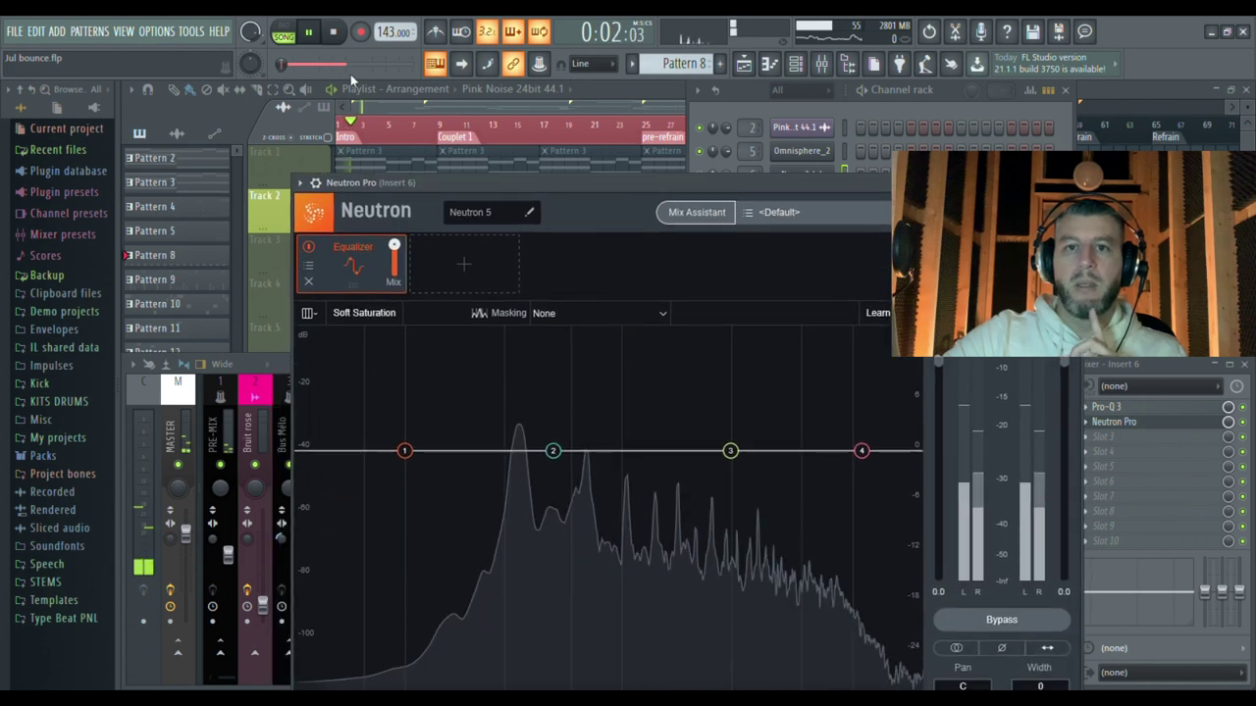
{"action": "left_click", "coordinate": [335, 31]}
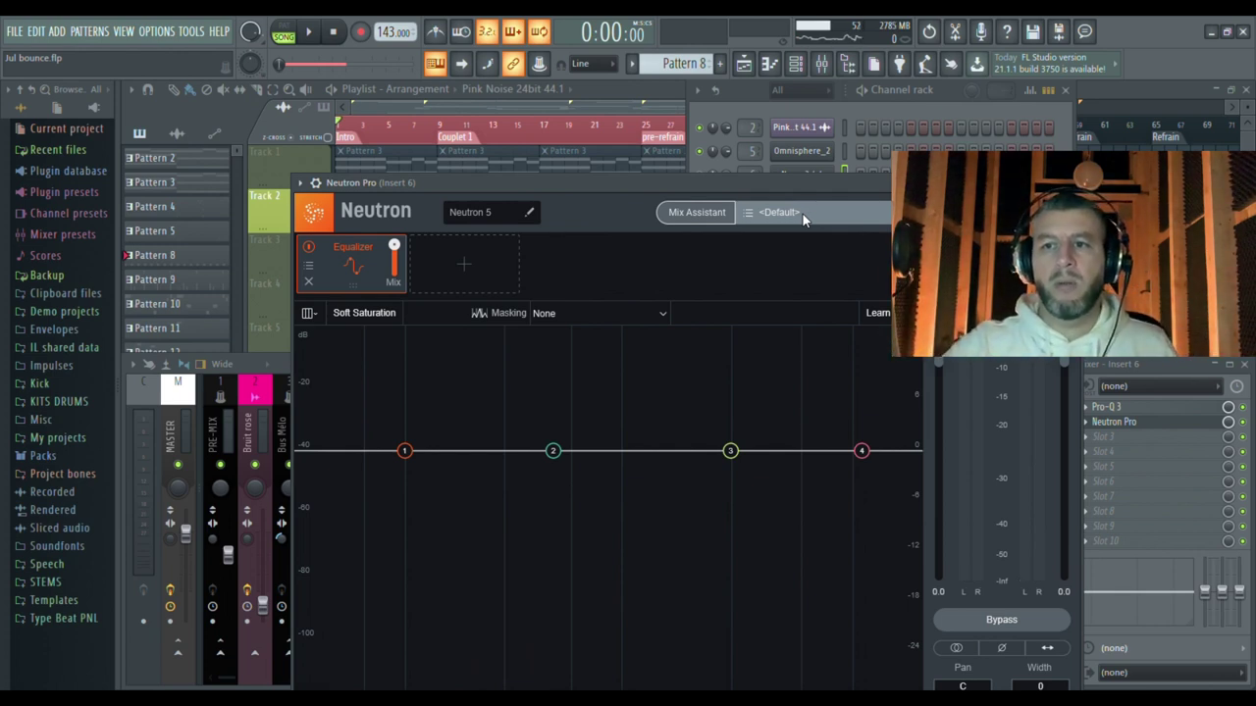
Step: Load the Marimba preset in Neutron Pro on Insert 6 and play Track 2 through it
{"action": "left_click", "coordinate": [802, 214]}
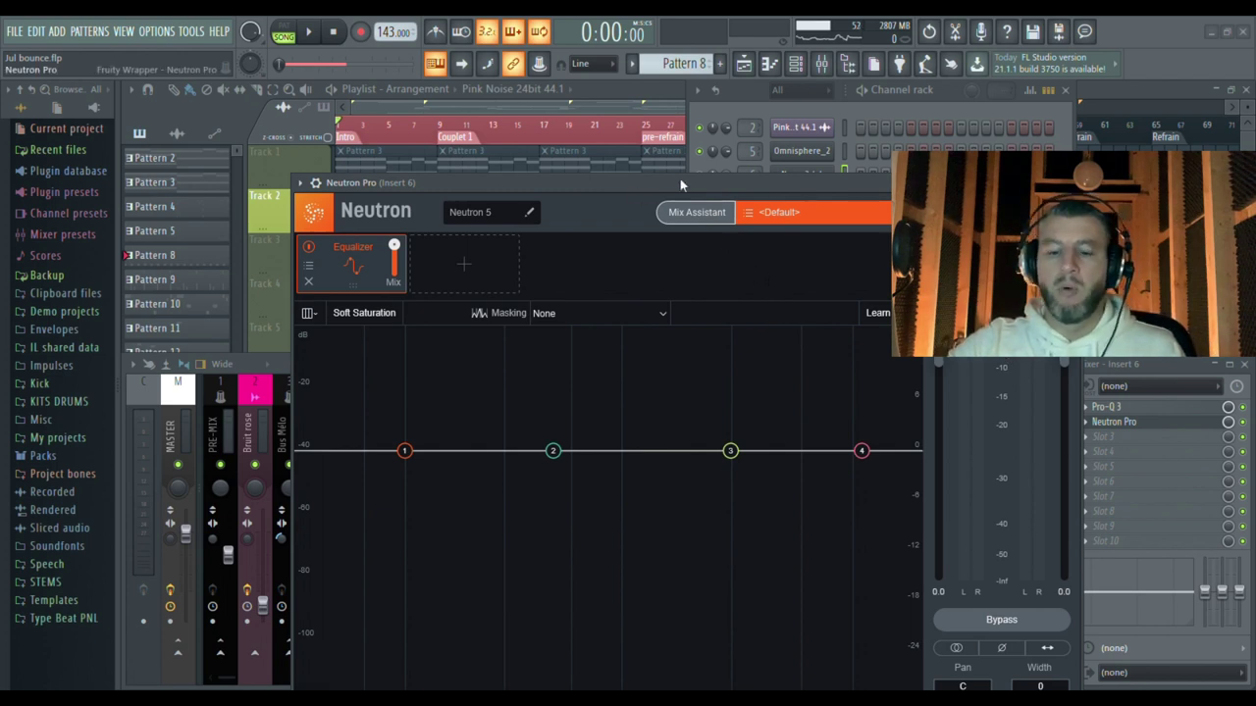
{"action": "key", "text": "space"}
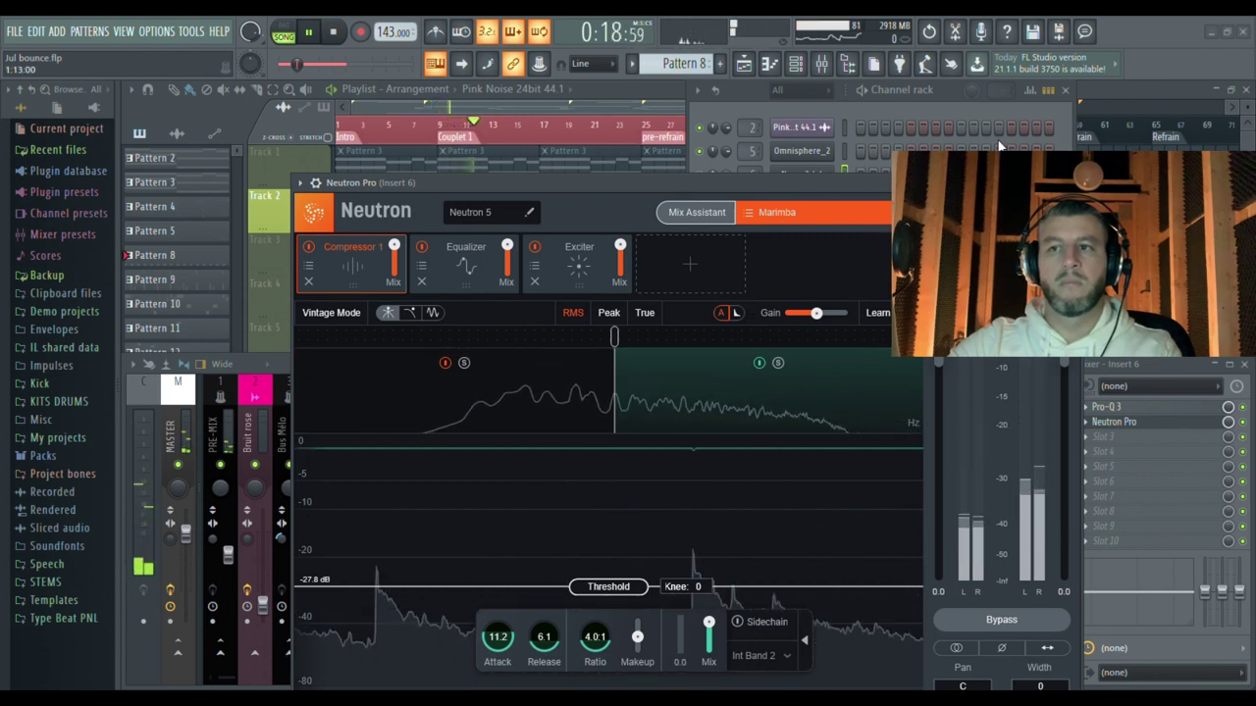
Step: Close Neutron Pro on Insert 6 and replay the soloed Track 2 through its processing
{"action": "key", "text": "space"}
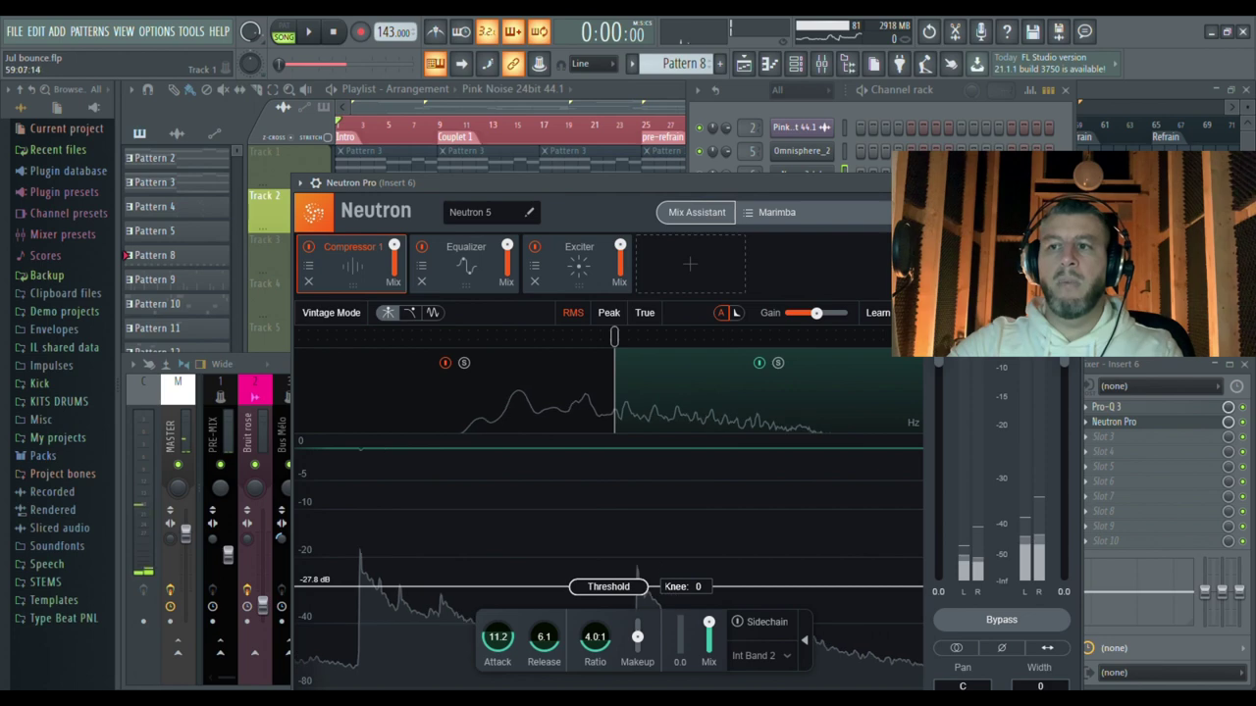
{"action": "key", "text": "Escape"}
{"action": "key", "text": "space"}
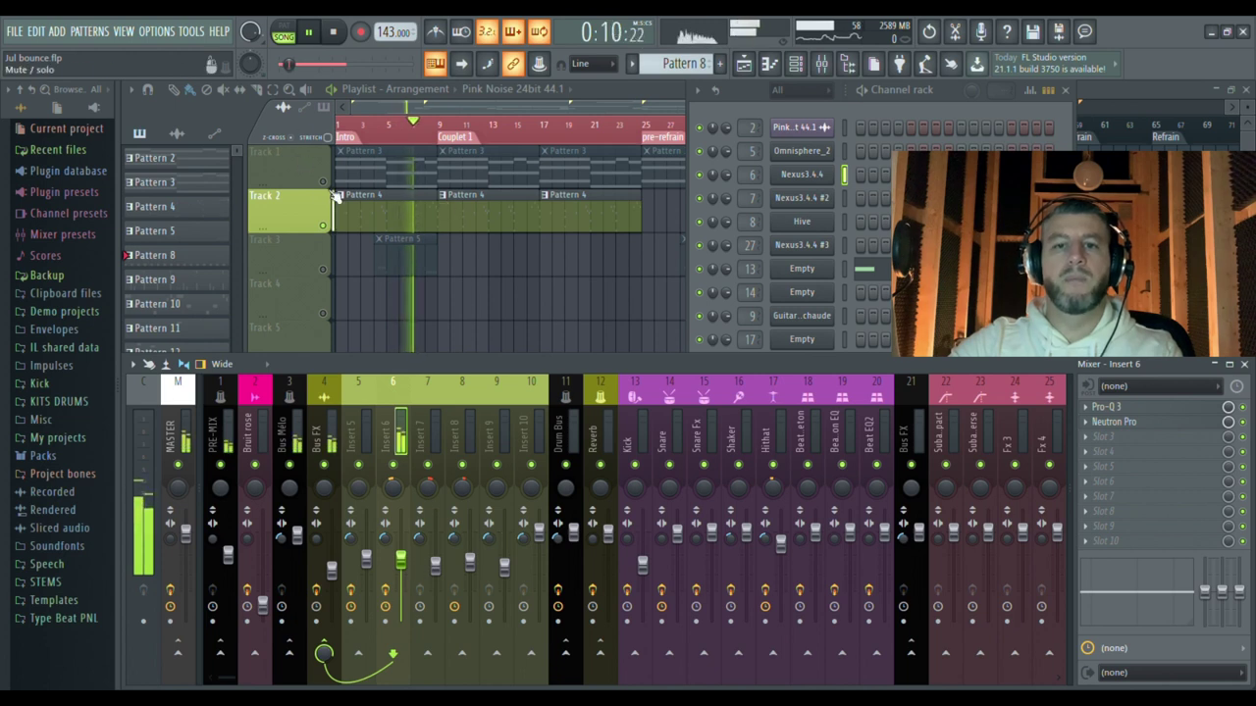
{"action": "key", "text": "space"}
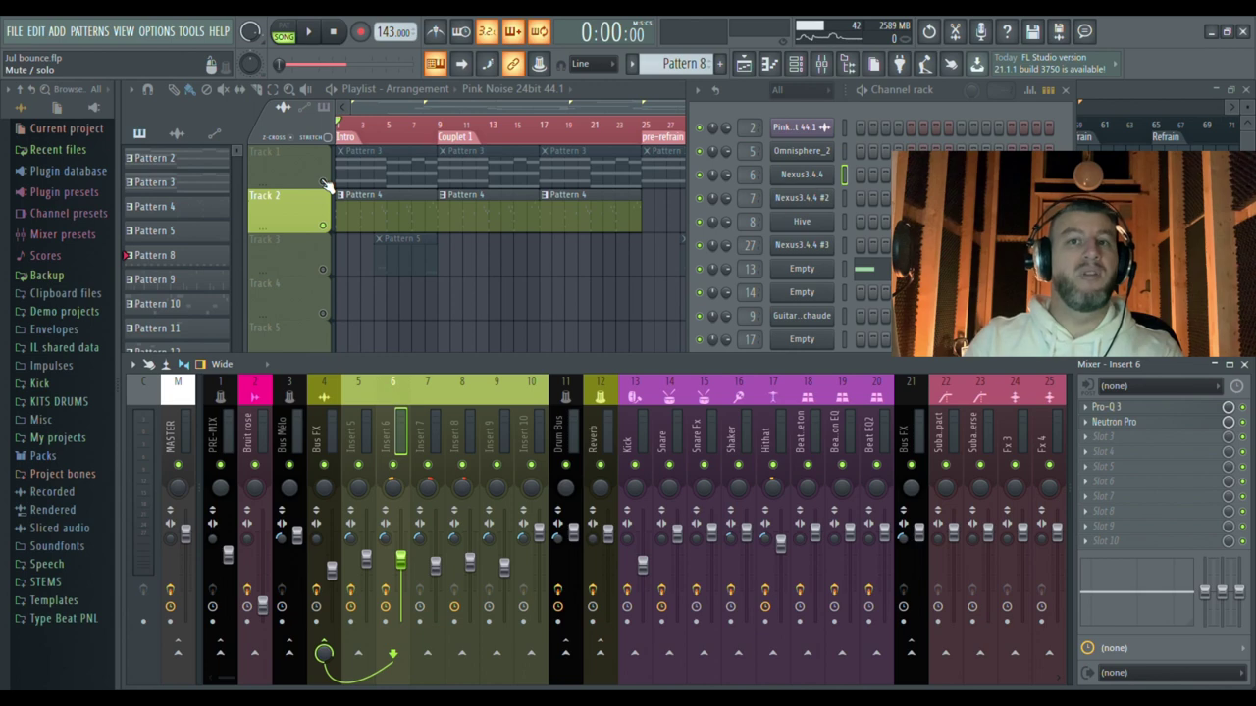
{"action": "key", "text": "space"}
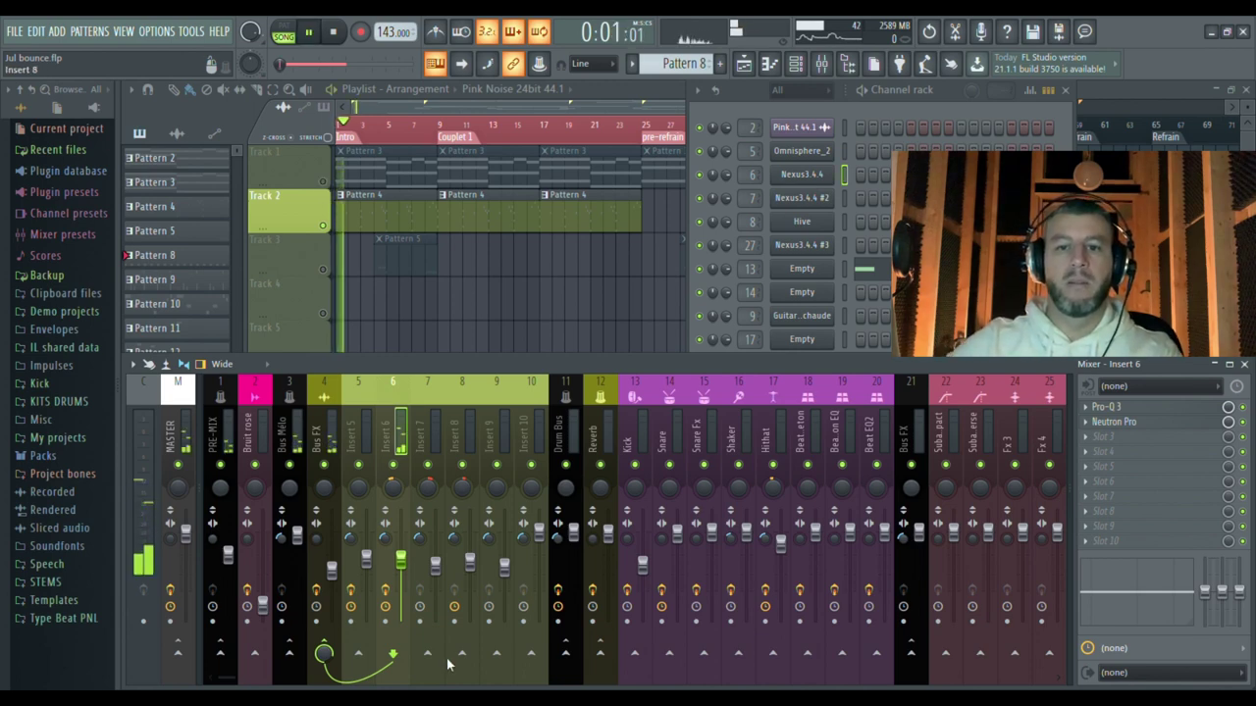
{"action": "key", "text": "space"}
Step: Unmute Track 1, play it together with Track 2, and lower the Insert 6 fader to 56% (-10.9 dB)
{"action": "left_click", "coordinate": [324, 192]}
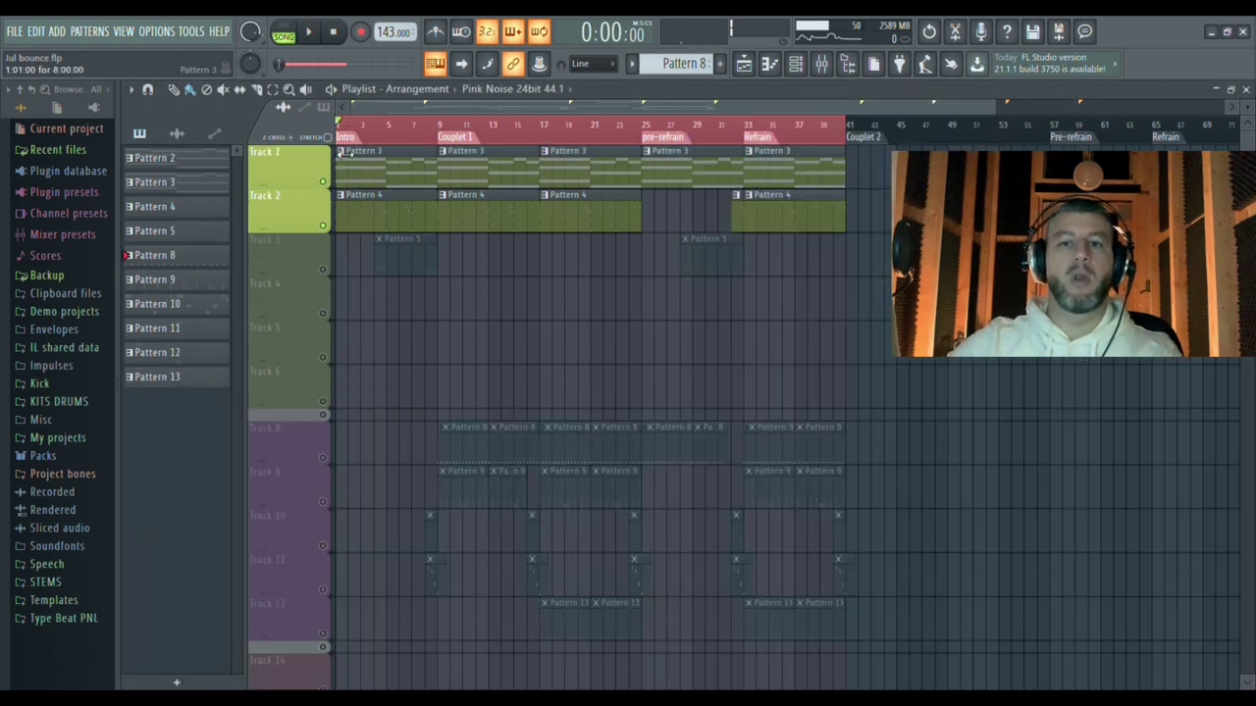
{"action": "key", "text": "space"}
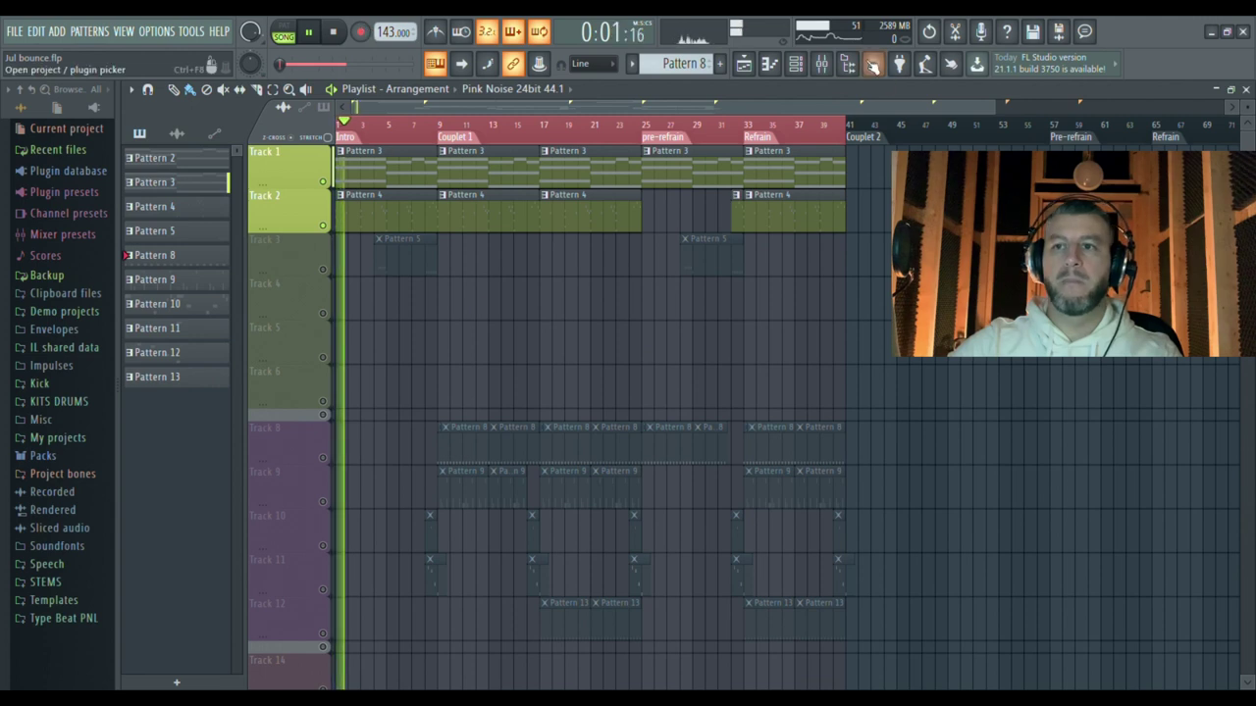
{"action": "left_click", "coordinate": [821, 64]}
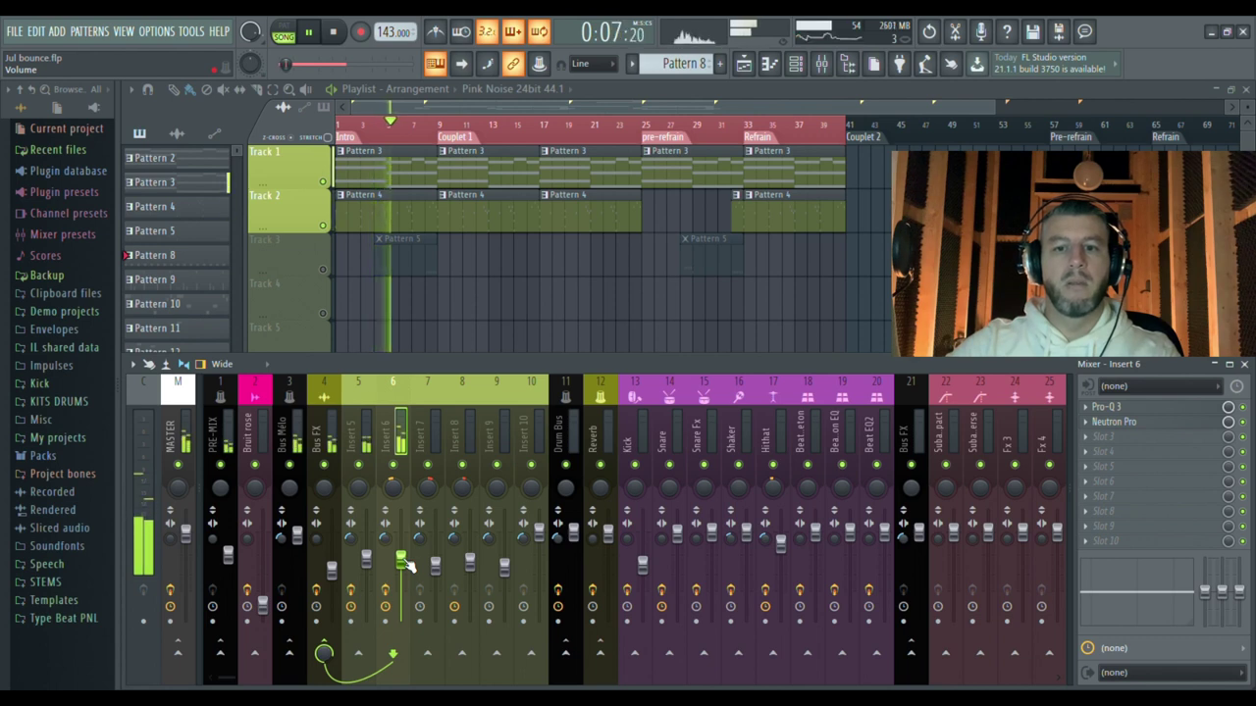
{"action": "left_click_drag", "start_coordinate": [407, 566], "coordinate": [409, 579]}
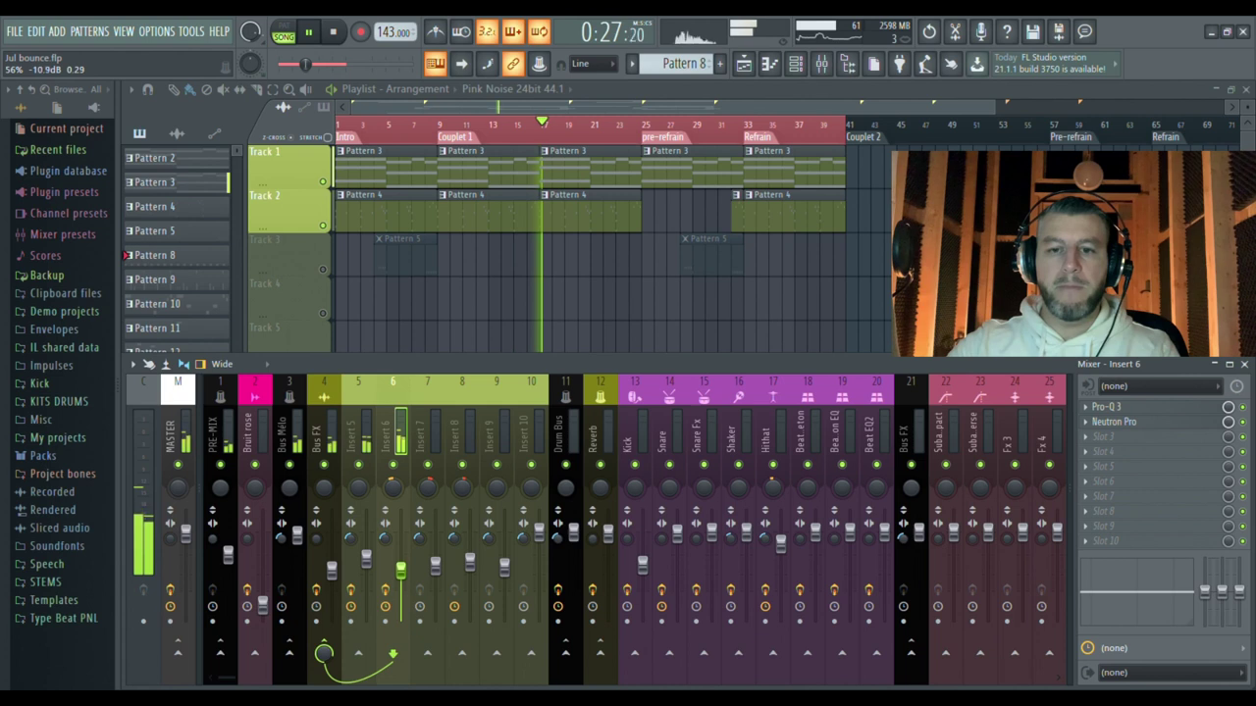
{"action": "key", "text": "space"}
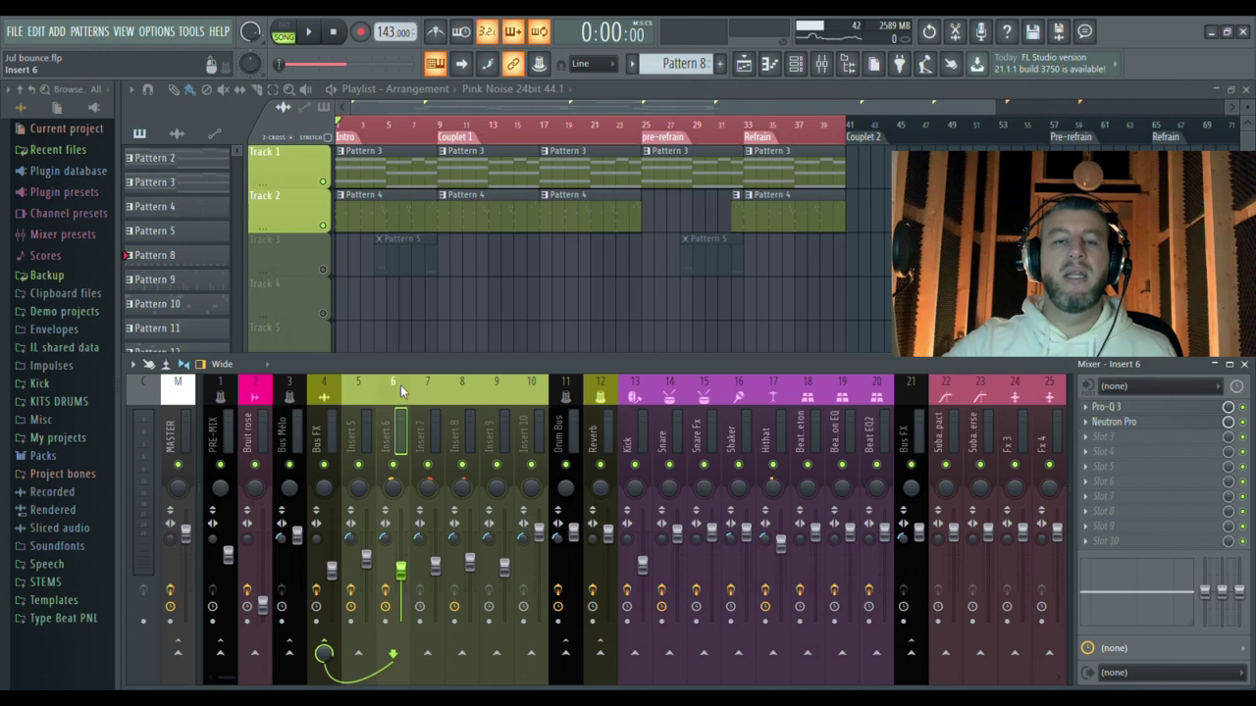
Step: Solo Track 3 and play through its first Pattern 5 clip
{"action": "right_click", "coordinate": [325, 272]}
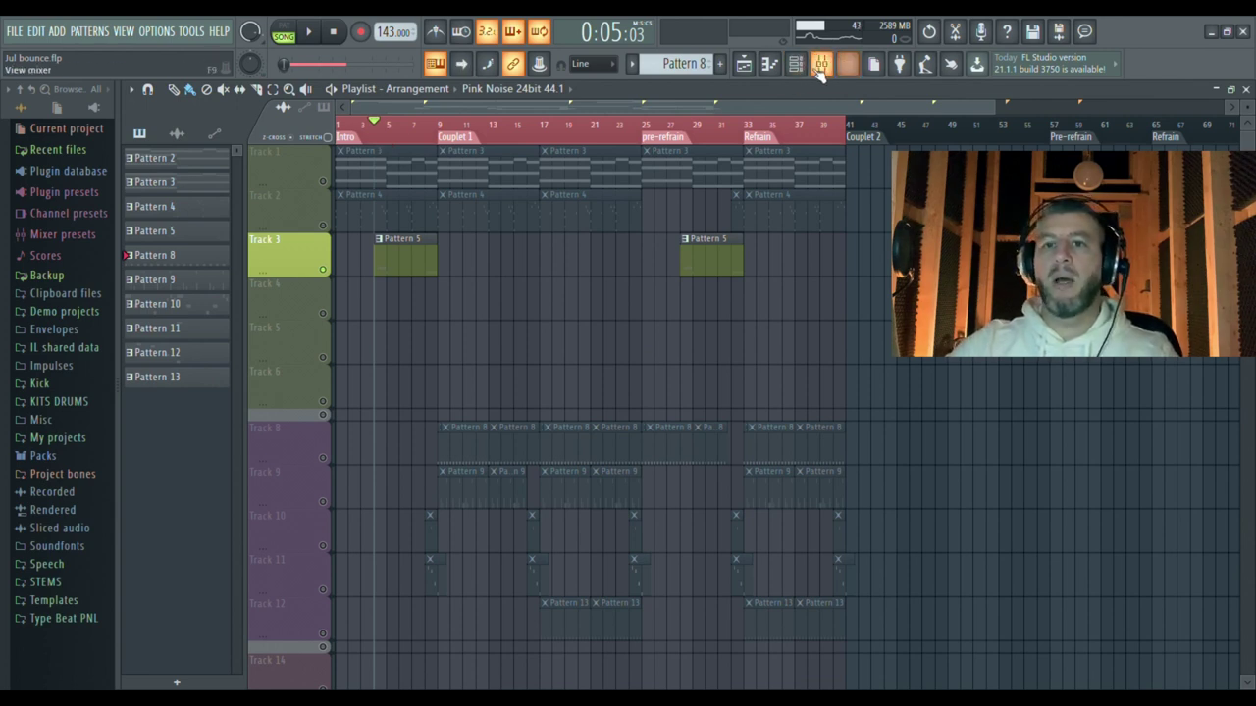
{"action": "key", "text": "space"}
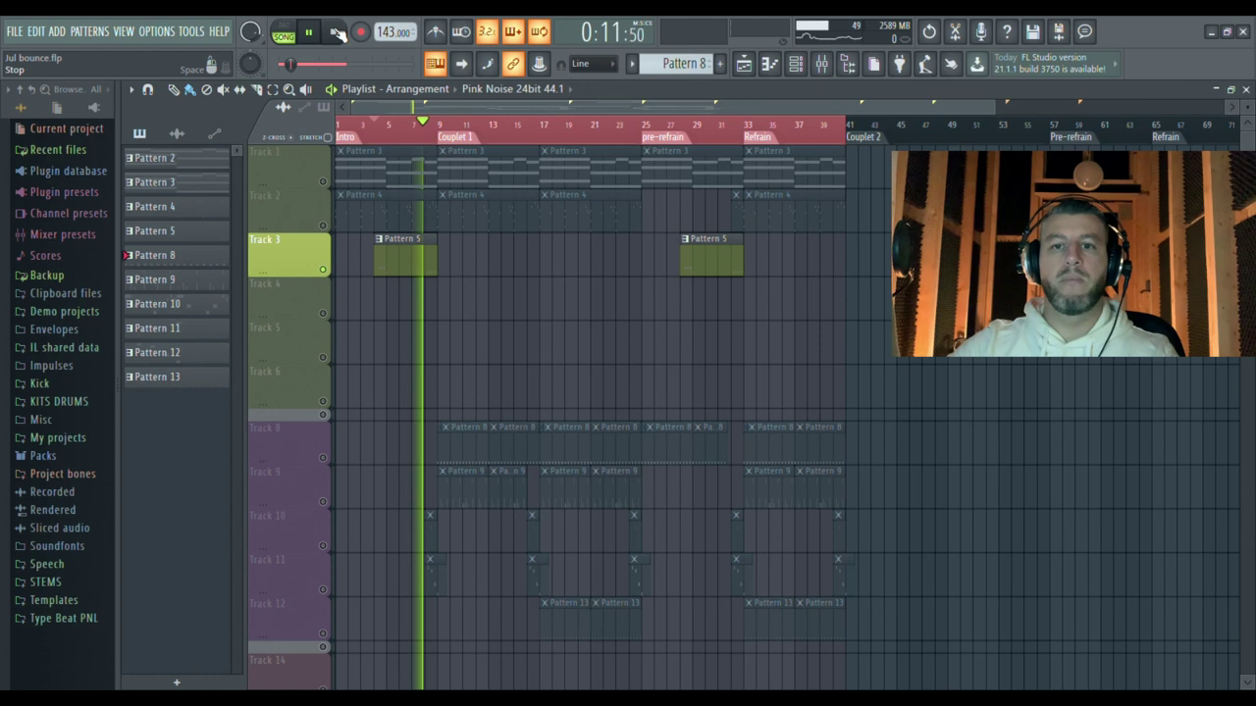
{"action": "left_click", "coordinate": [337, 33]}
{"action": "left_click", "coordinate": [337, 32]}
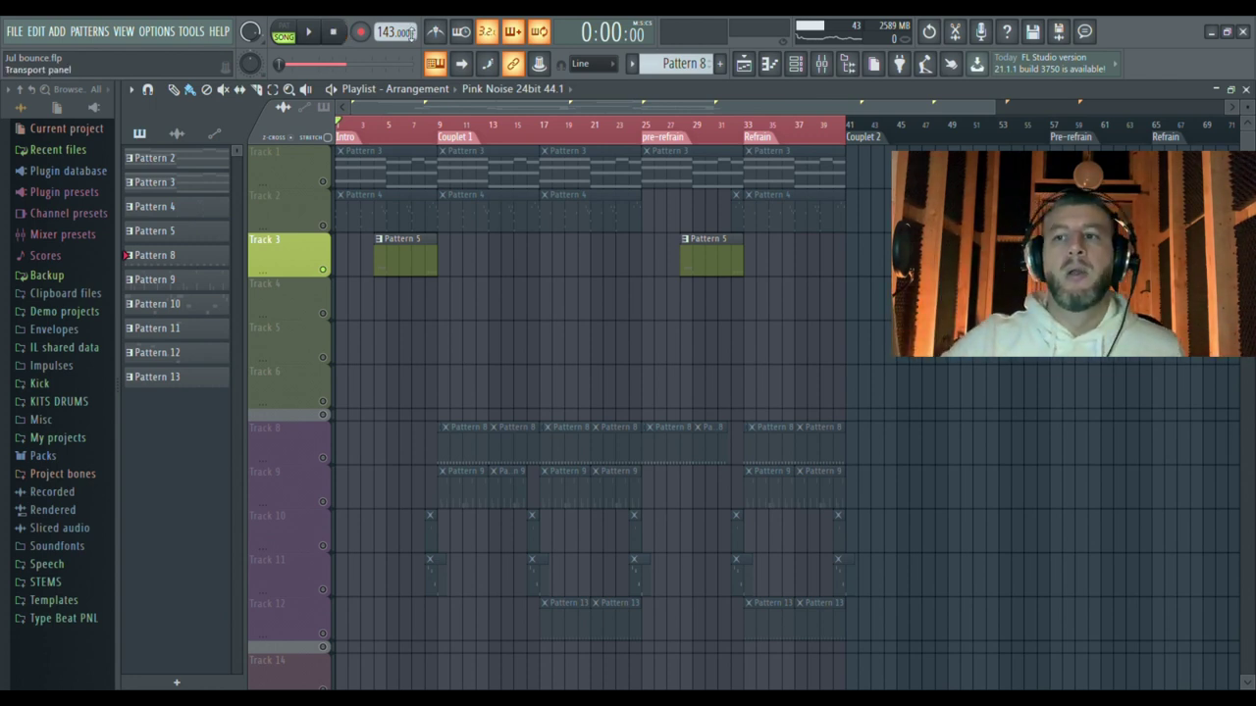
Step: Set the song position to the start of Track 3's first Pattern 5 clip
{"action": "left_click", "coordinate": [795, 64]}
{"action": "key", "text": "space"}
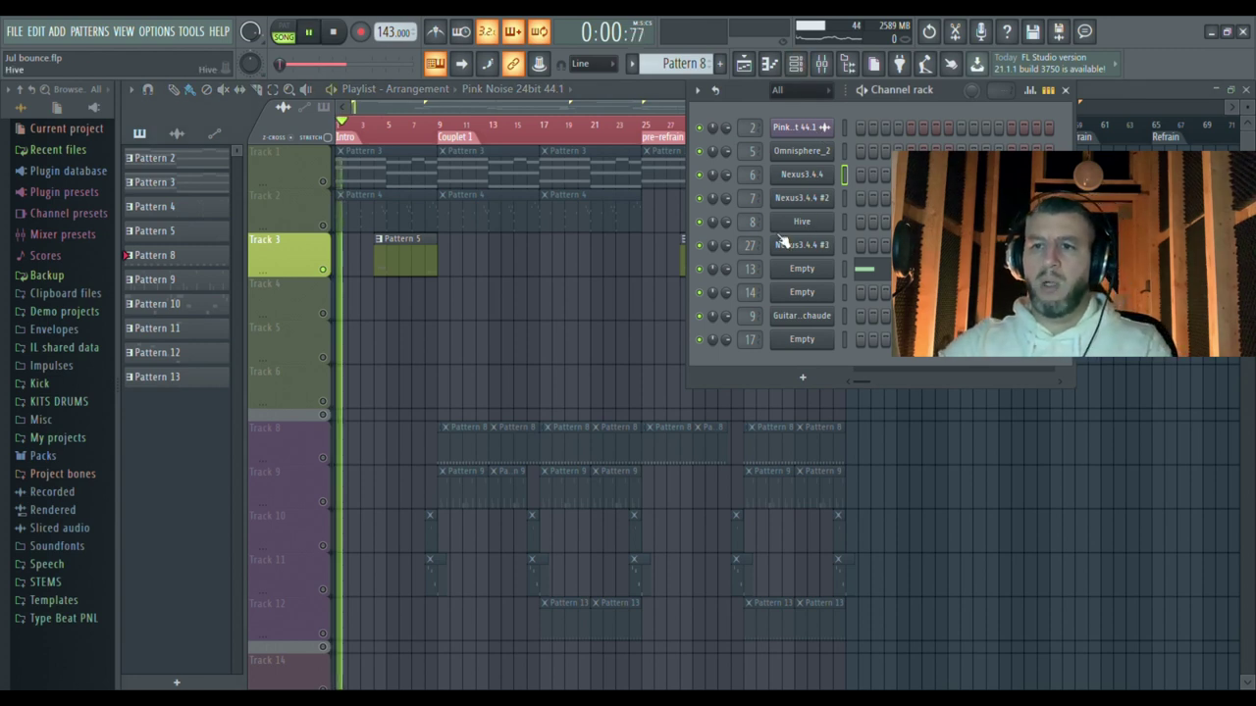
{"action": "key", "text": "space"}
{"action": "left_click", "coordinate": [374, 124]}
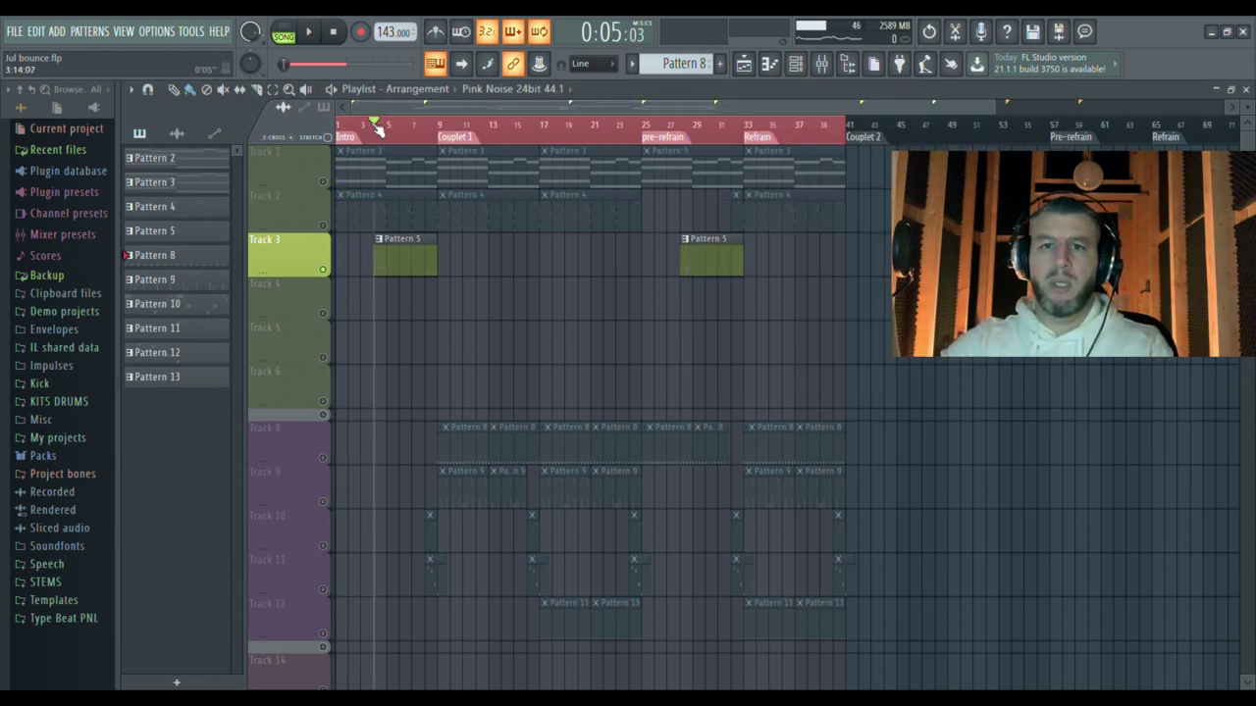
Step: Play Track 3 with the channel rack open and look up the preset used by the Nexus3.4.4 #2 channel
{"action": "left_click", "coordinate": [805, 64]}
{"action": "key", "text": "space"}
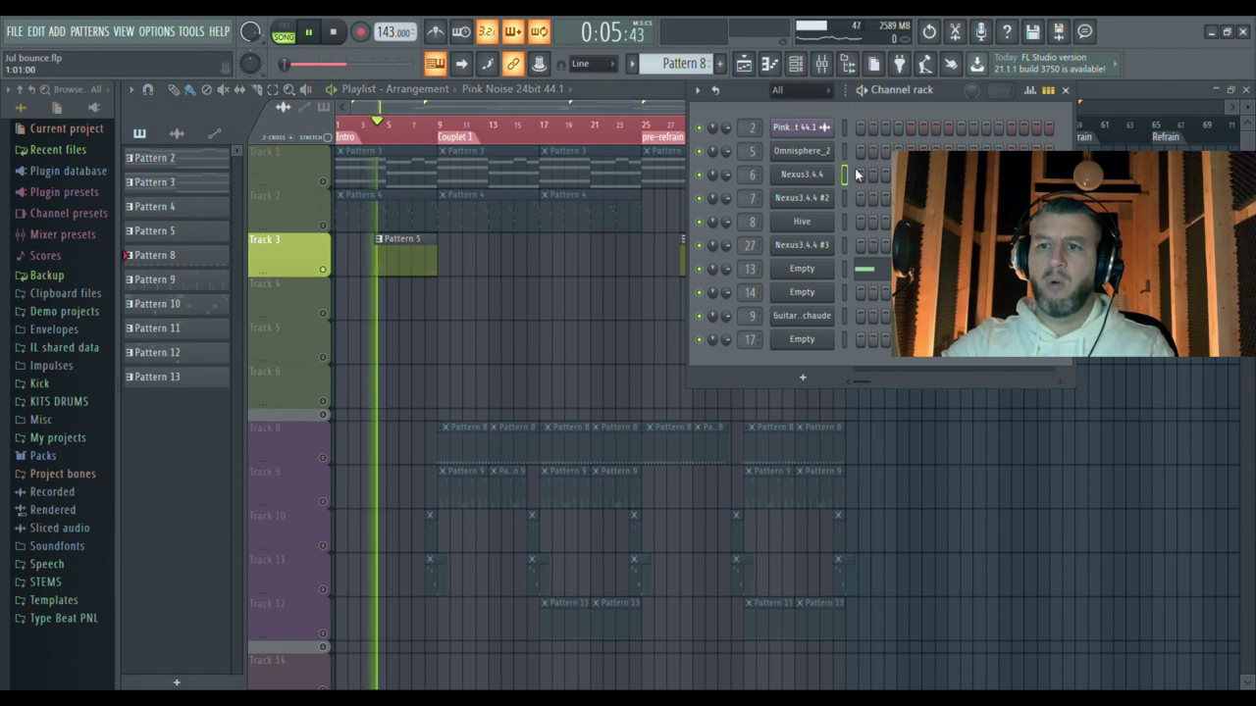
{"action": "key", "text": "space"}
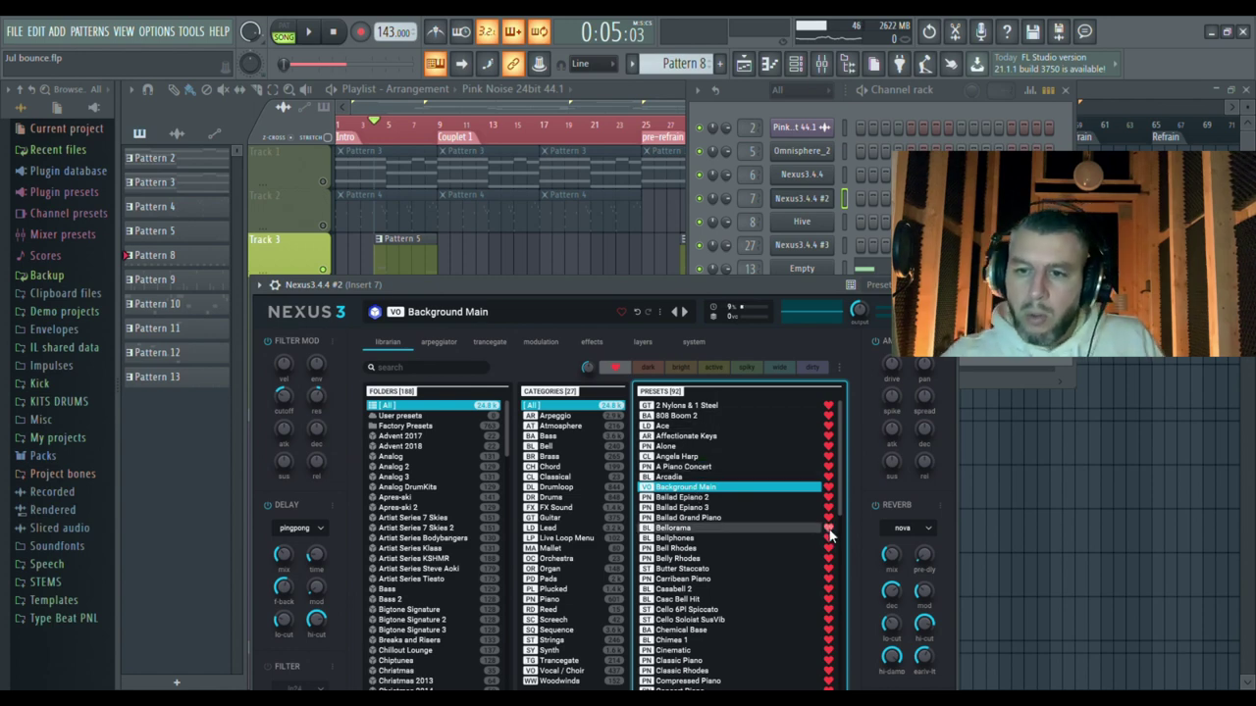
{"action": "left_click_drag", "start_coordinate": [517, 287], "coordinate": [534, 208]}
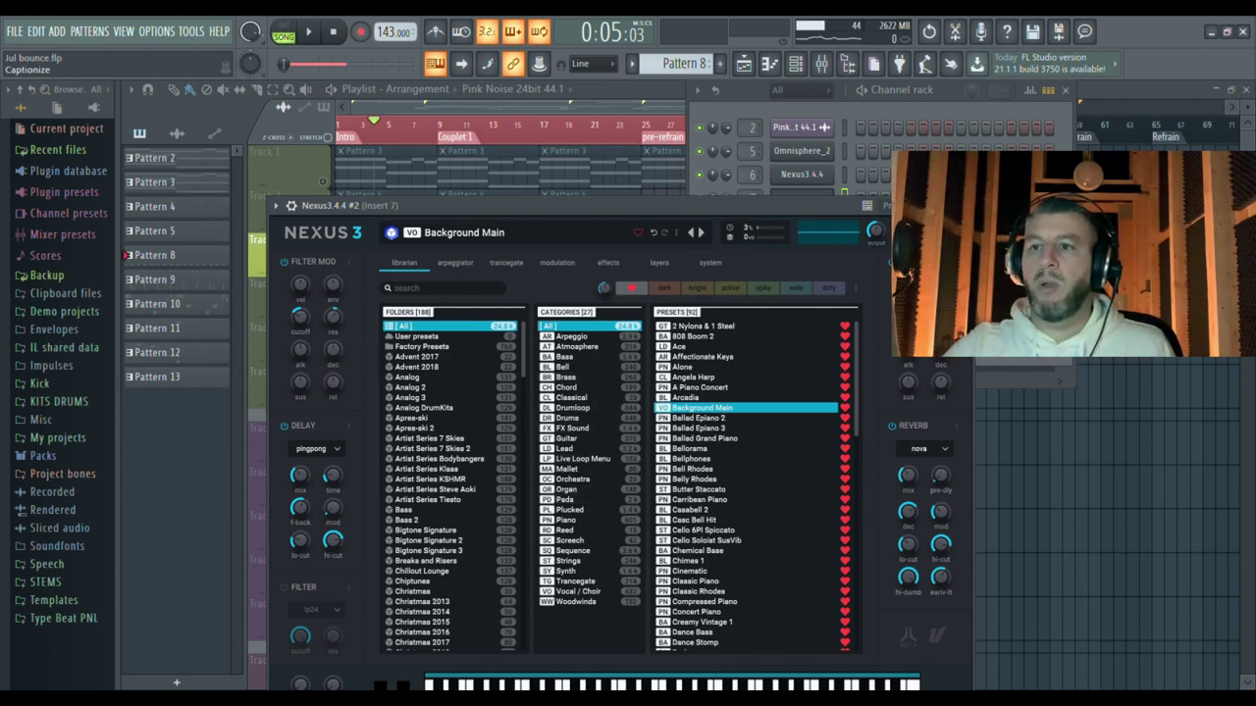
{"action": "left_click", "coordinate": [965, 205]}
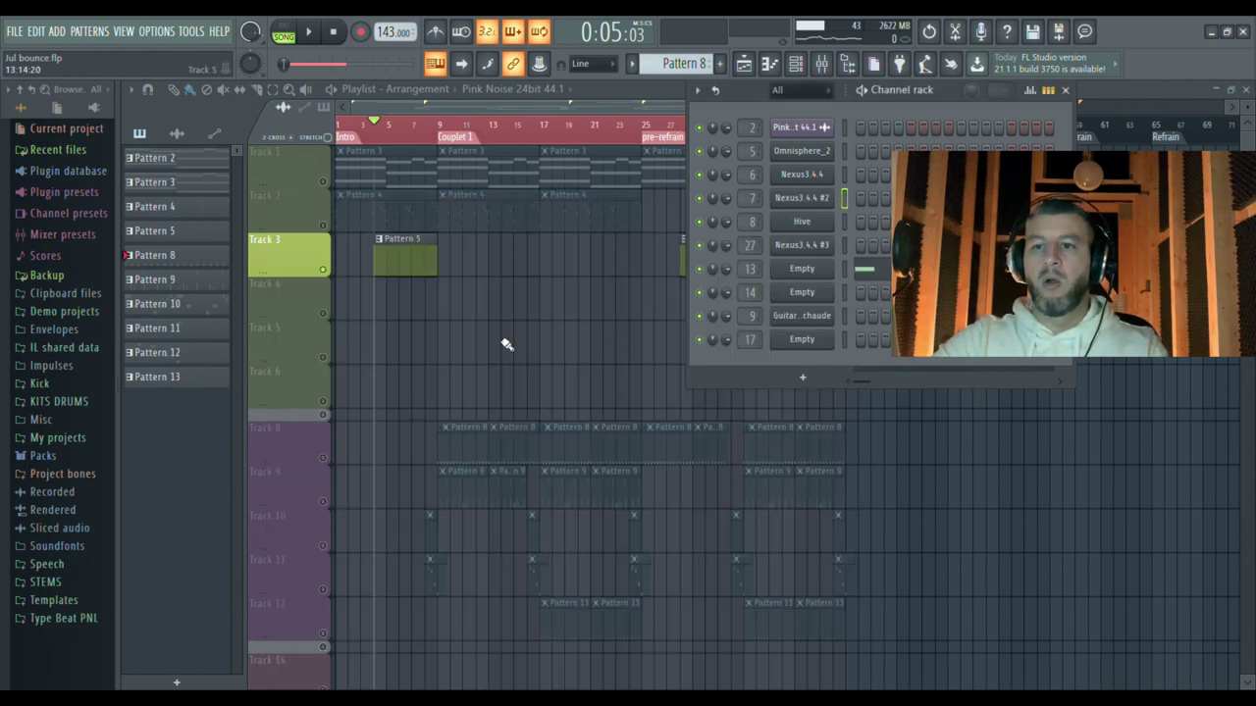
Step: Play Track 3 through Insert 7 in the mixer and add Neutron Pro to the insert's first slot
{"action": "left_click", "coordinate": [821, 64]}
{"action": "key", "text": "space"}
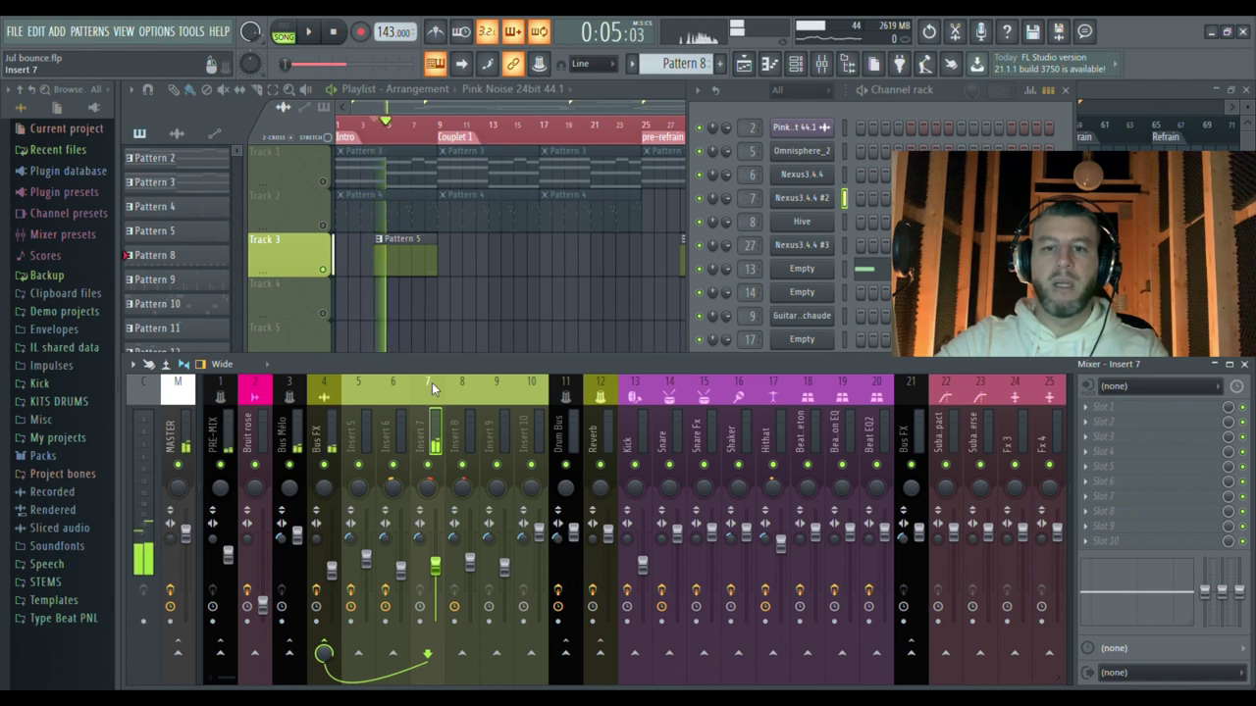
{"action": "key", "text": "space"}
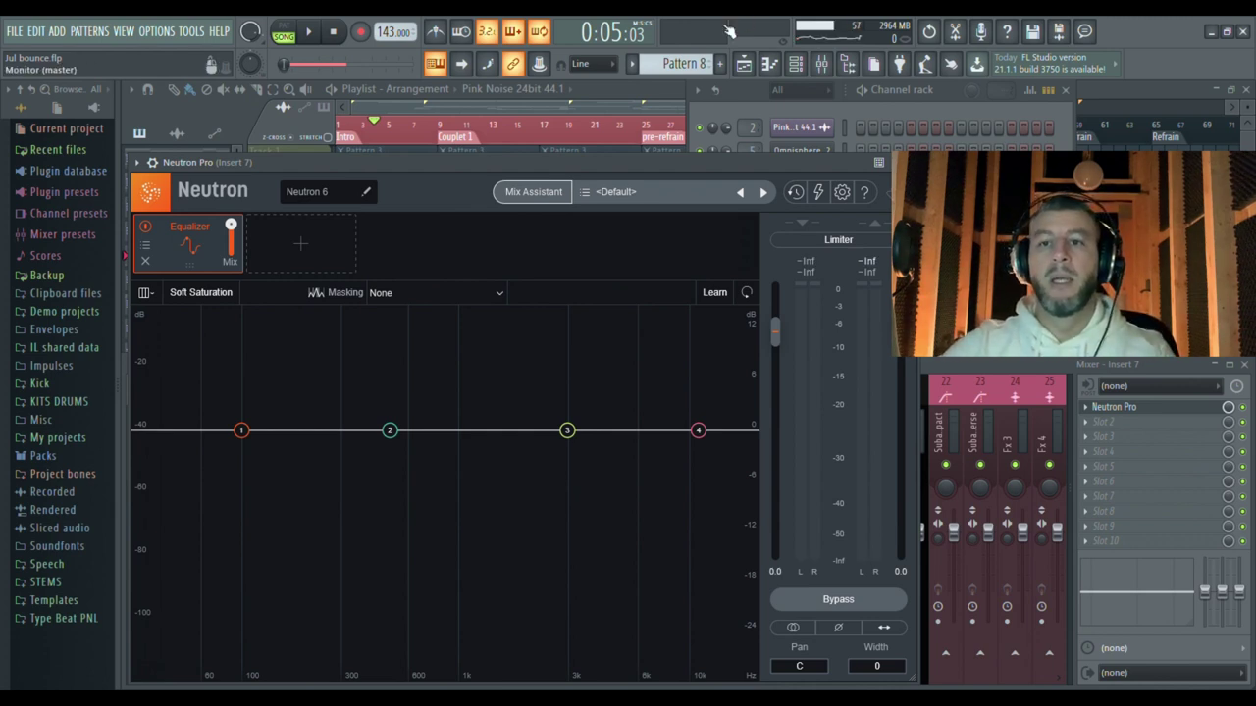
{"action": "left_click_drag", "start_coordinate": [612, 163], "coordinate": [686, 126]}
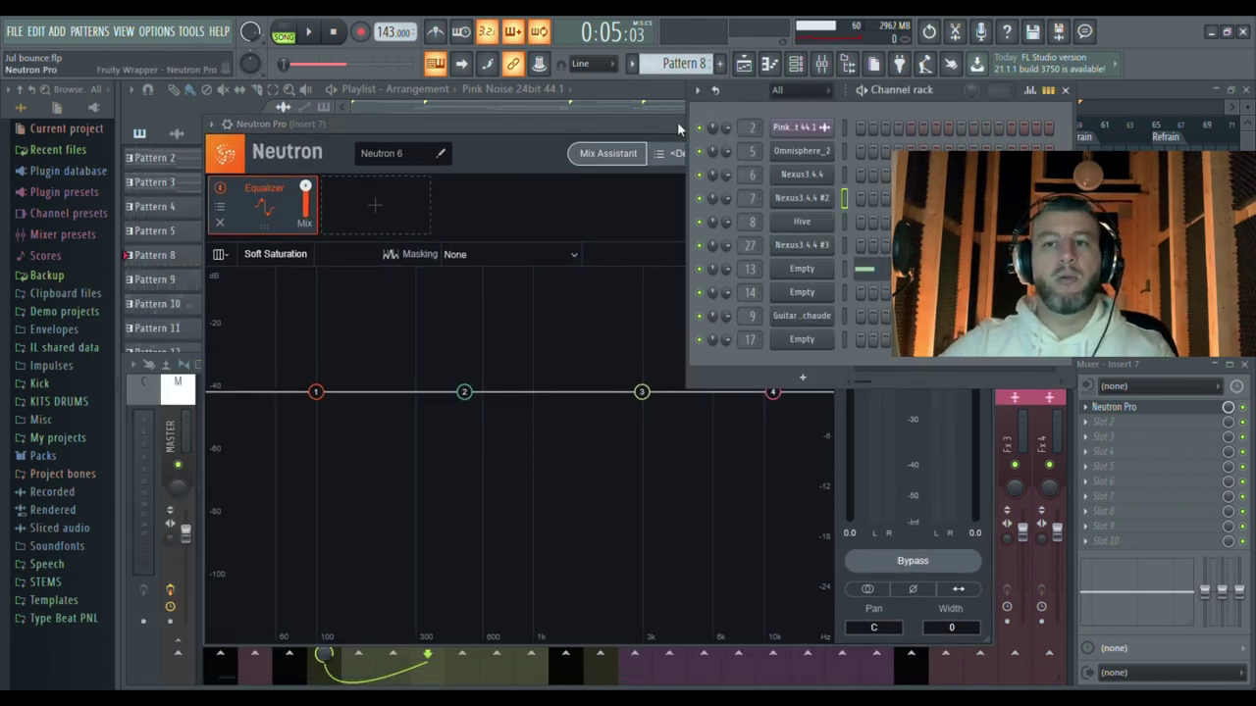
{"action": "left_click", "coordinate": [635, 124]}
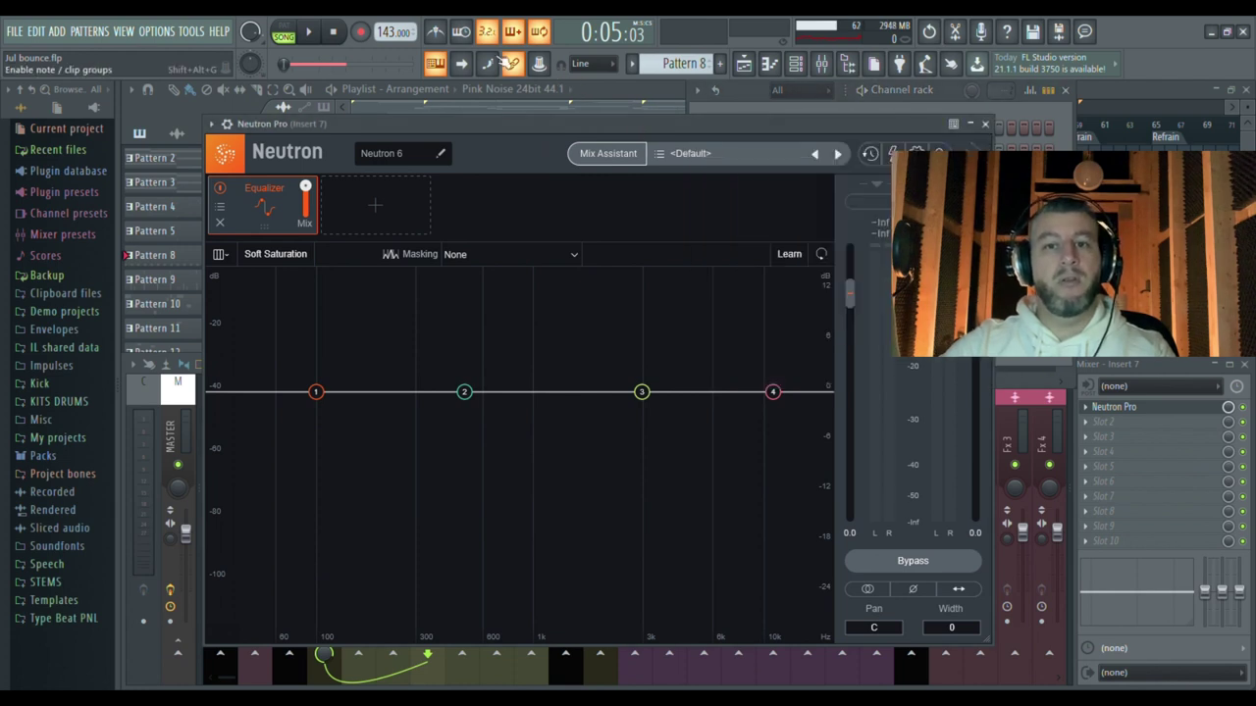
Step: Audition the Aggressive Parallel Vox and Bandpass Distortion presets in Neutron Pro on Insert 7 while playing Track 3
{"action": "key", "text": "space"}
{"action": "key", "text": "space"}
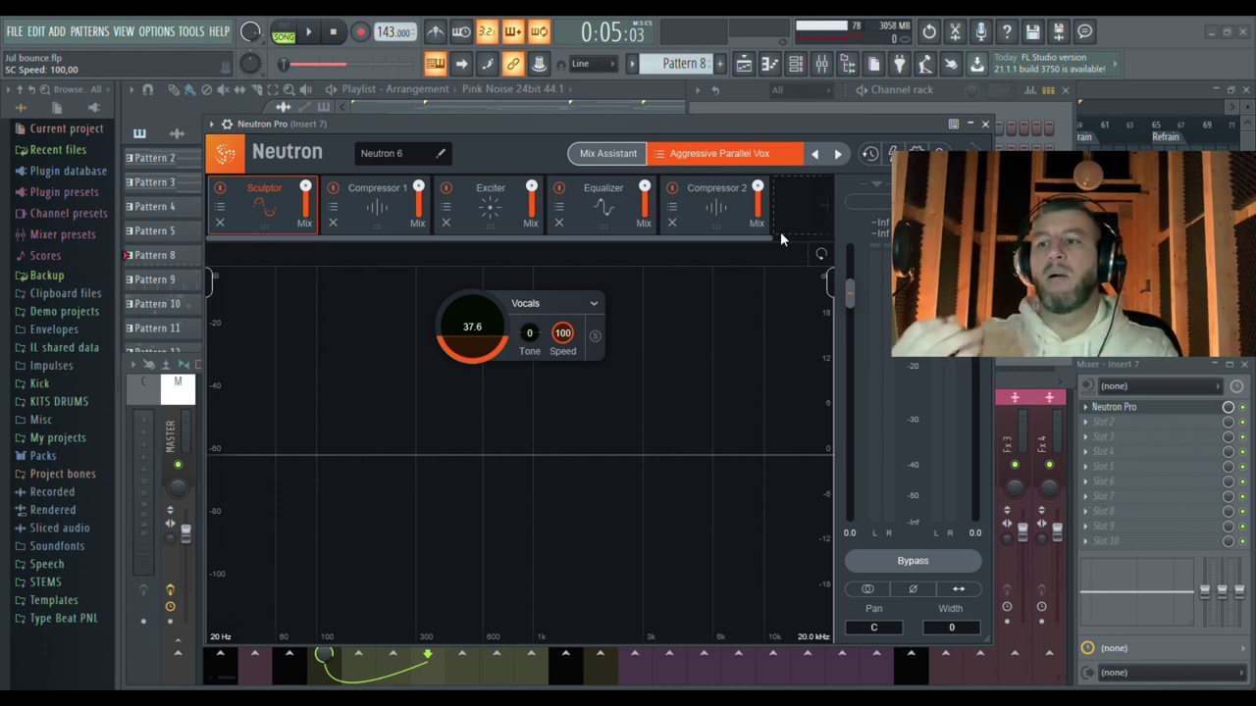
{"action": "key", "text": "space"}
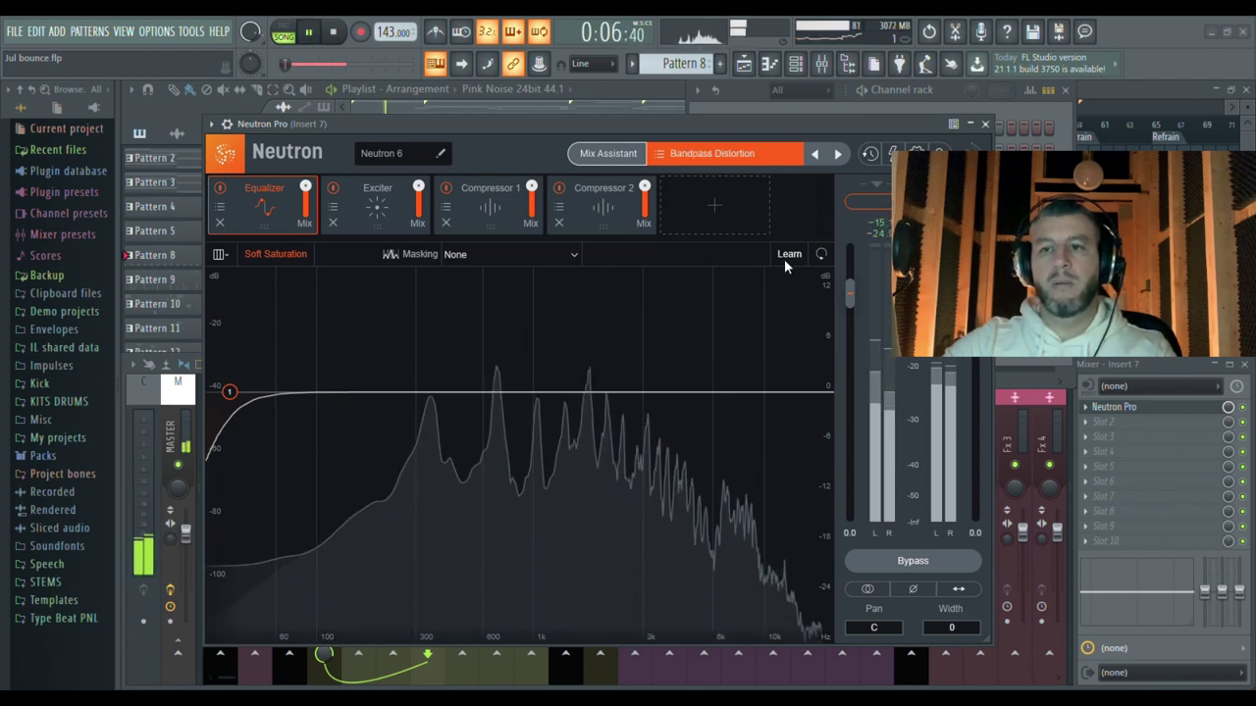
{"action": "key", "text": "space"}
{"action": "key", "text": "space"}
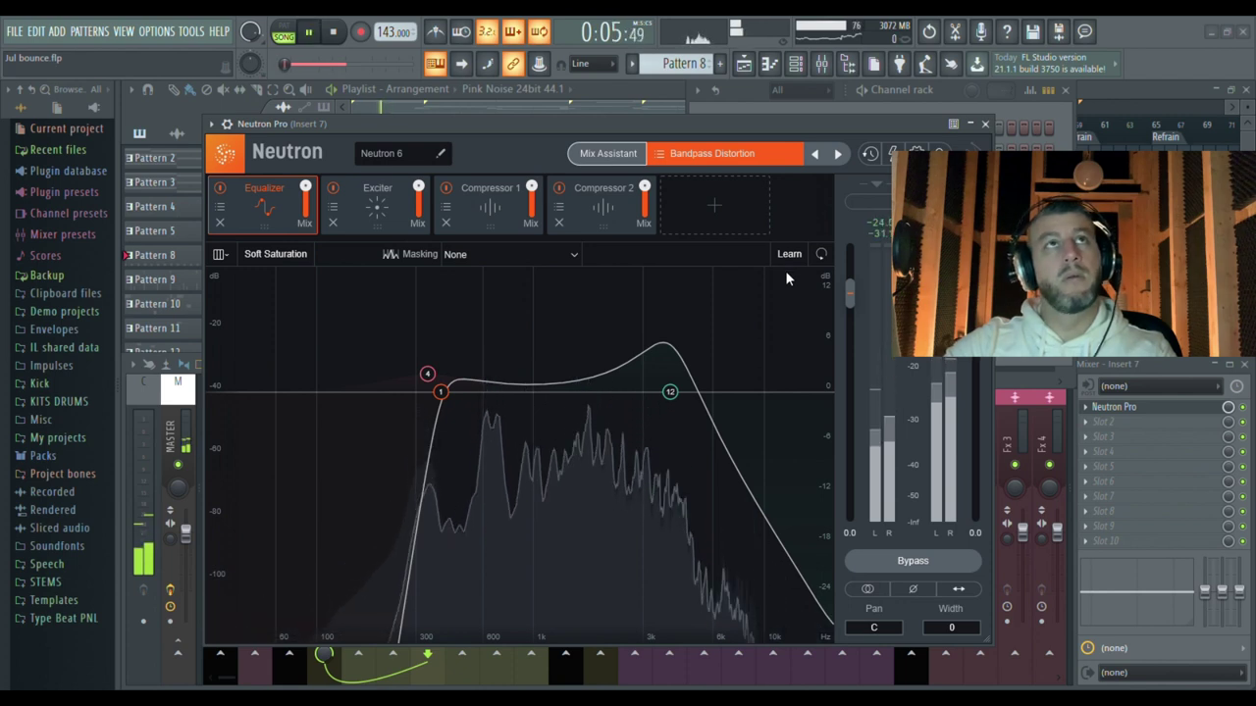
{"action": "key", "text": "space"}
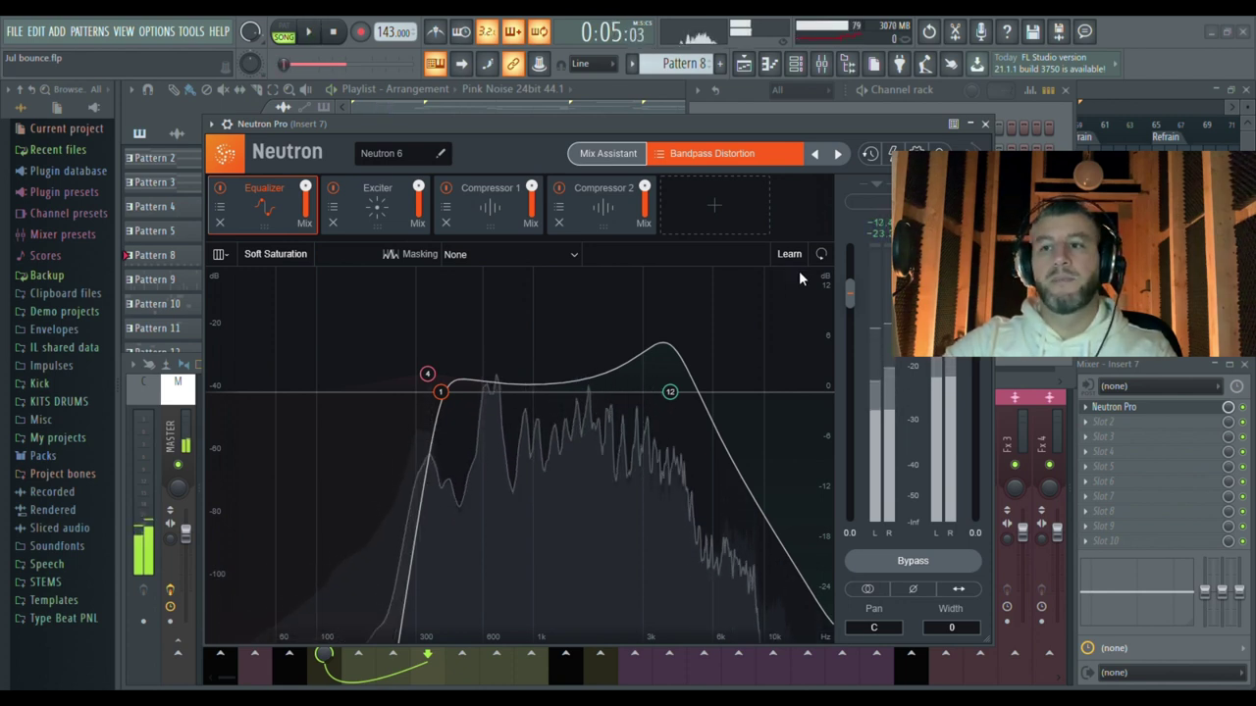
Step: Close Neutron Pro, unmute Tracks 2 and 1, and play all three melody tracks together with the mixer shown
{"action": "left_click", "coordinate": [982, 123]}
{"action": "left_click", "coordinate": [323, 226]}
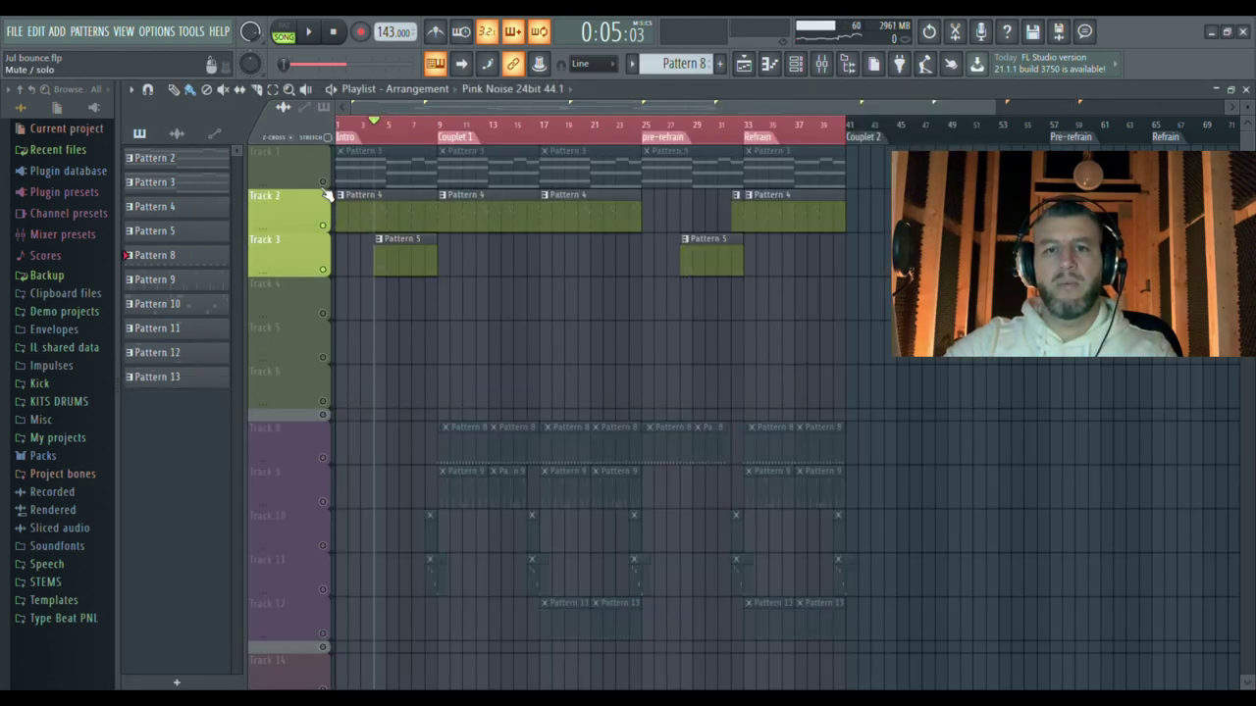
{"action": "left_click", "coordinate": [323, 182]}
{"action": "key", "text": "space"}
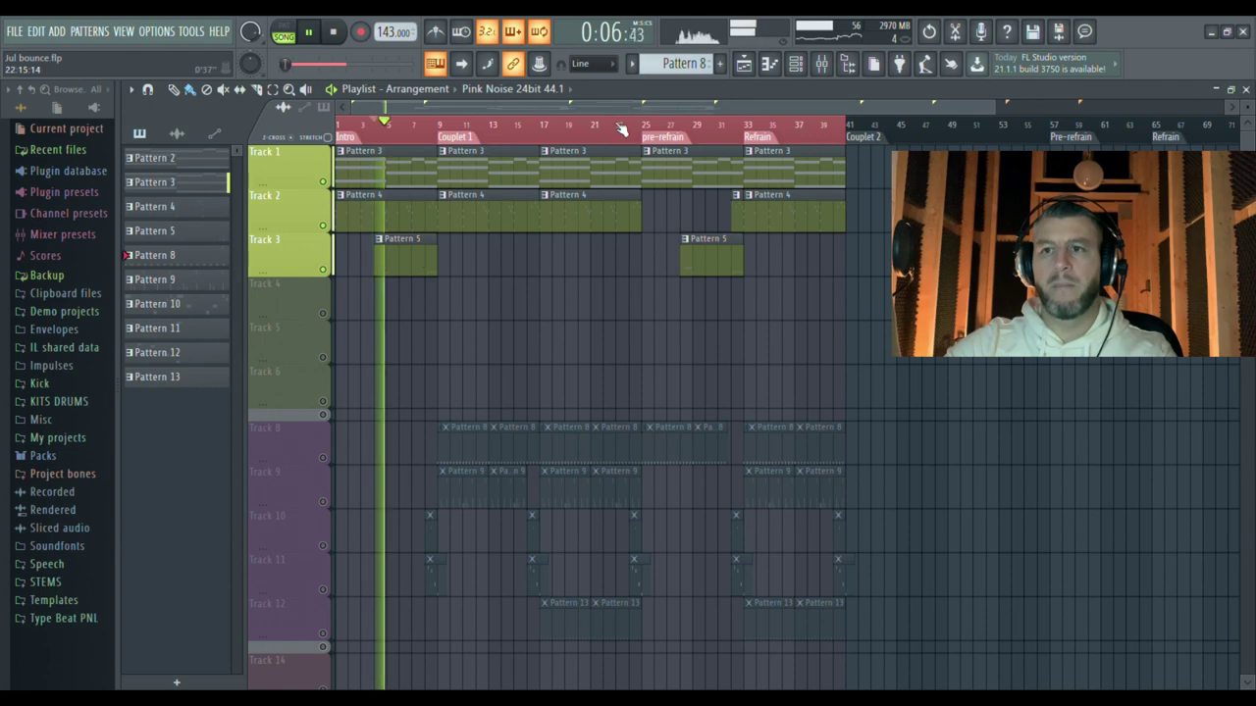
{"action": "left_click", "coordinate": [821, 64]}
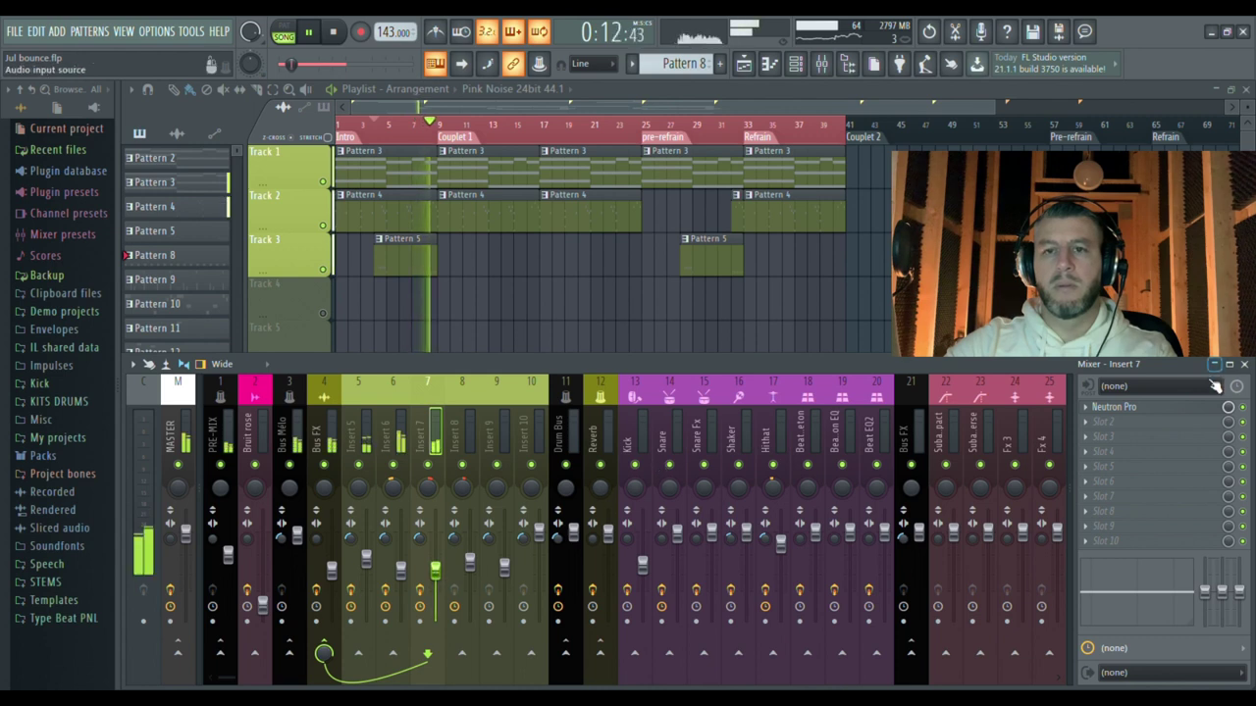
{"action": "key", "text": "space"}
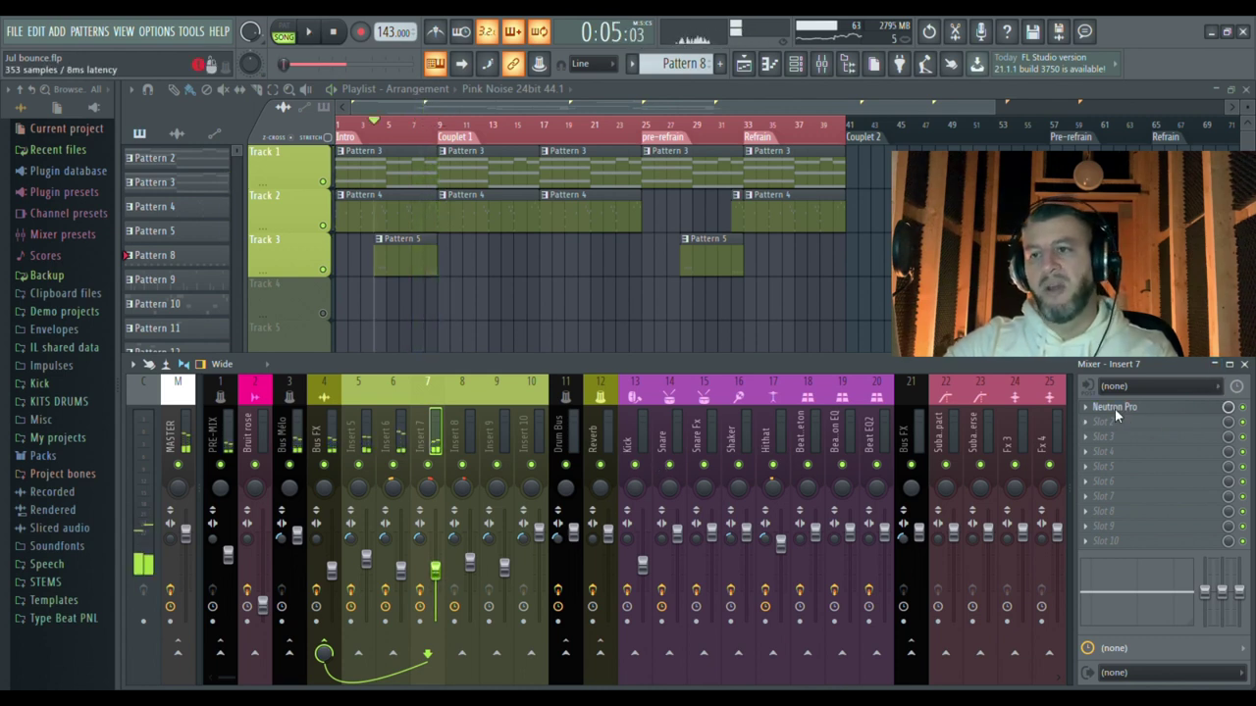
Step: Reopen Neutron Pro on Insert 7 and load the Basic Female DeEss preset
{"action": "left_click", "coordinate": [1115, 407]}
{"action": "left_click", "coordinate": [707, 153]}
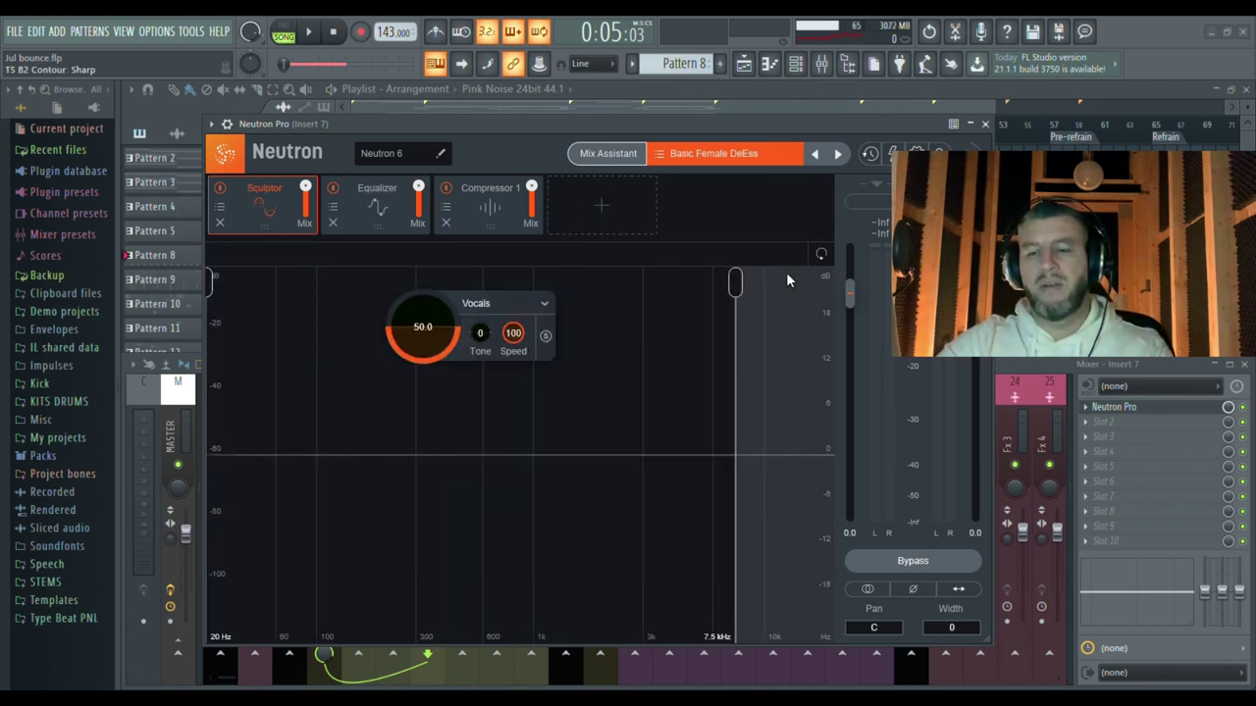
{"action": "left_click_drag", "start_coordinate": [400, 132], "coordinate": [461, 309]}
Step: Solo Track 3 again and play its first clip through Insert 7 with the mixer shown
{"action": "right_click", "coordinate": [331, 274]}
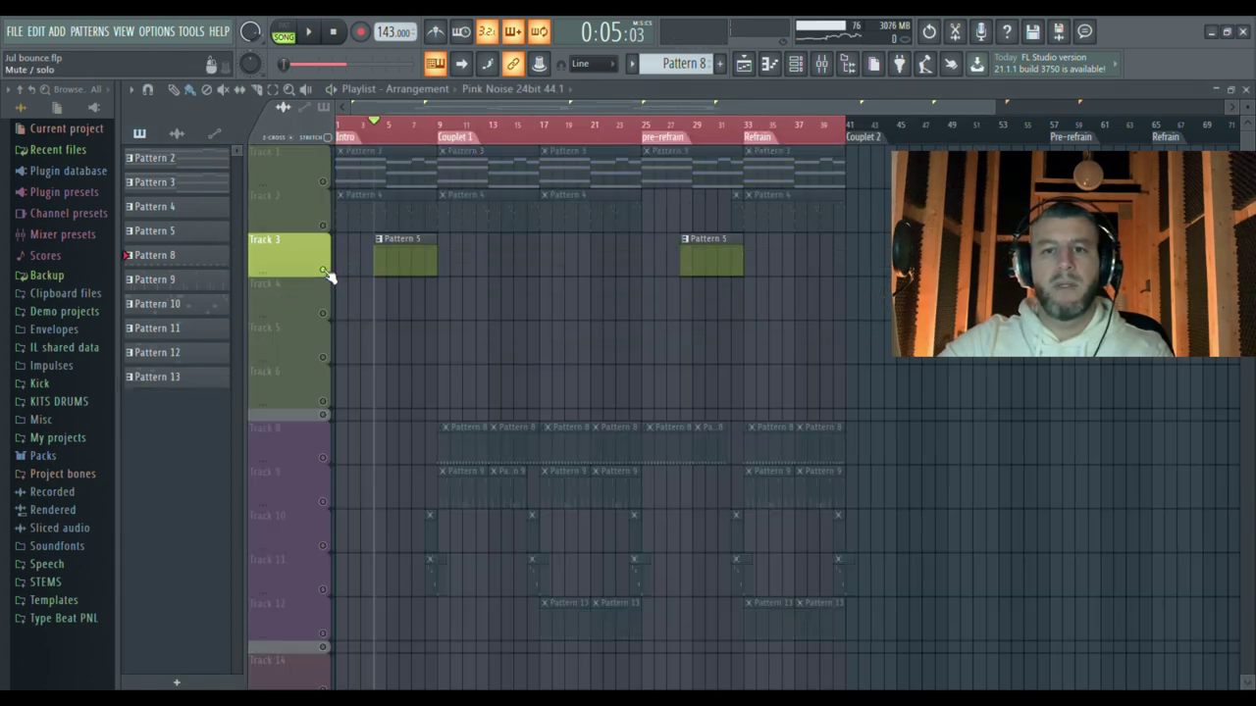
{"action": "key", "text": "space"}
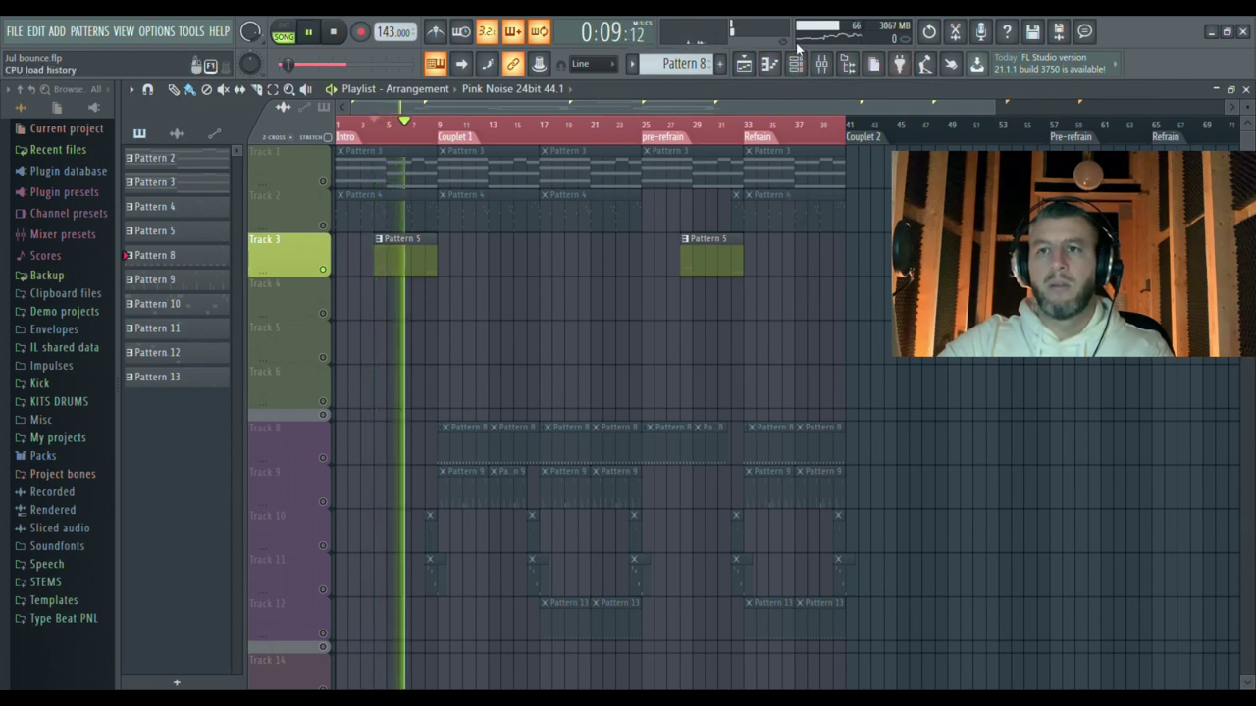
{"action": "left_click", "coordinate": [822, 63]}
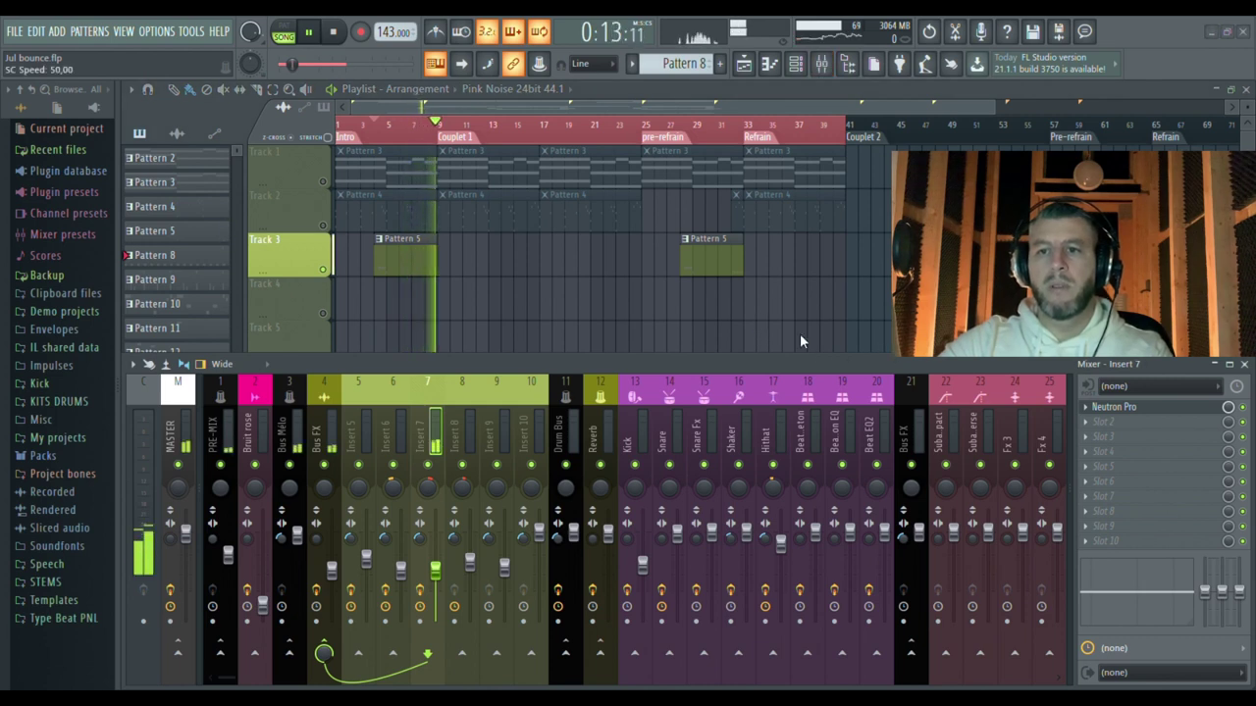
{"action": "key", "text": "space"}
{"action": "key", "text": "space"}
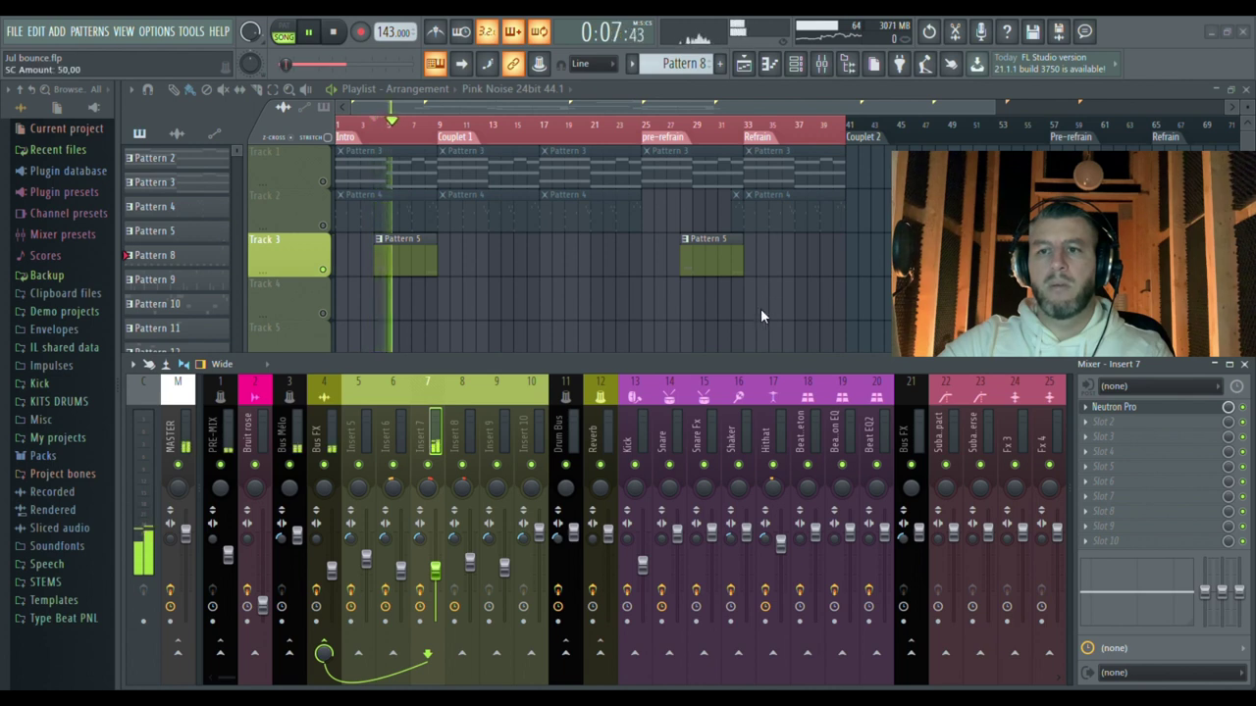
Step: Replay the opening of Track 3's first clip several times to judge the Neutron Pro sound on Insert 7
{"action": "key", "text": "space"}
{"action": "key", "text": "space"}
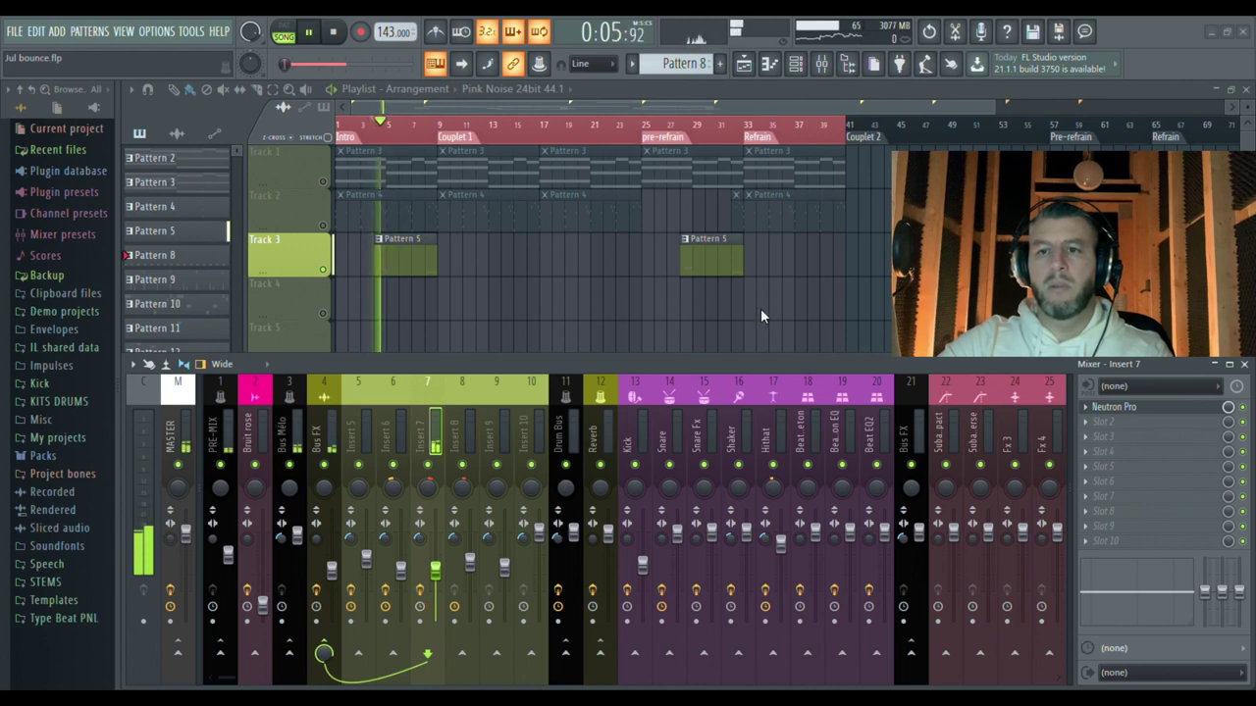
{"action": "key", "text": "space"}
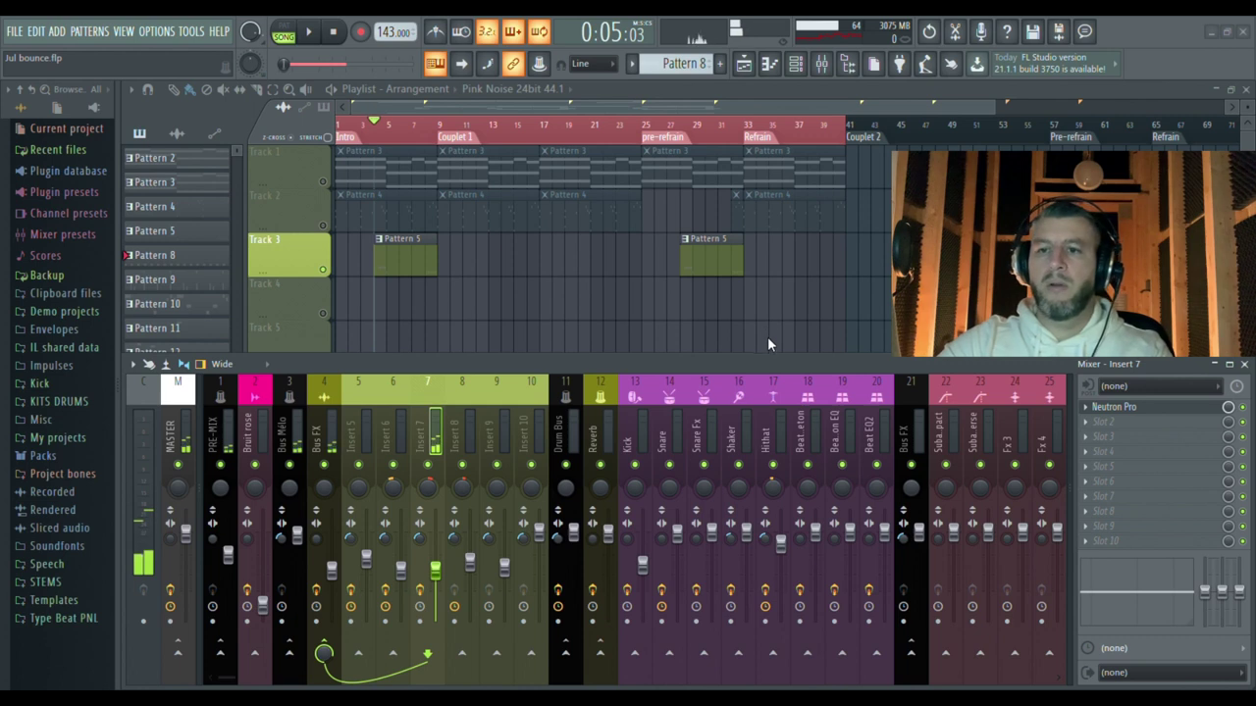
{"action": "key", "text": "space"}
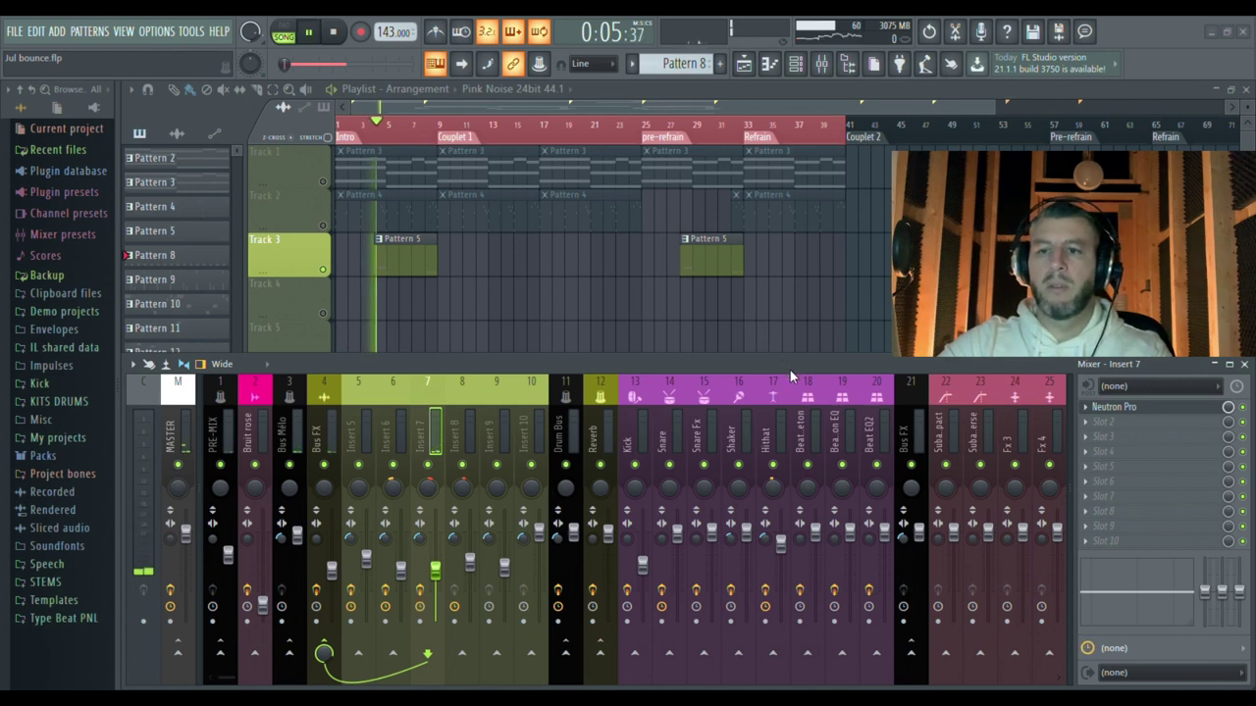
{"action": "key", "text": "space"}
{"action": "key", "text": "space"}
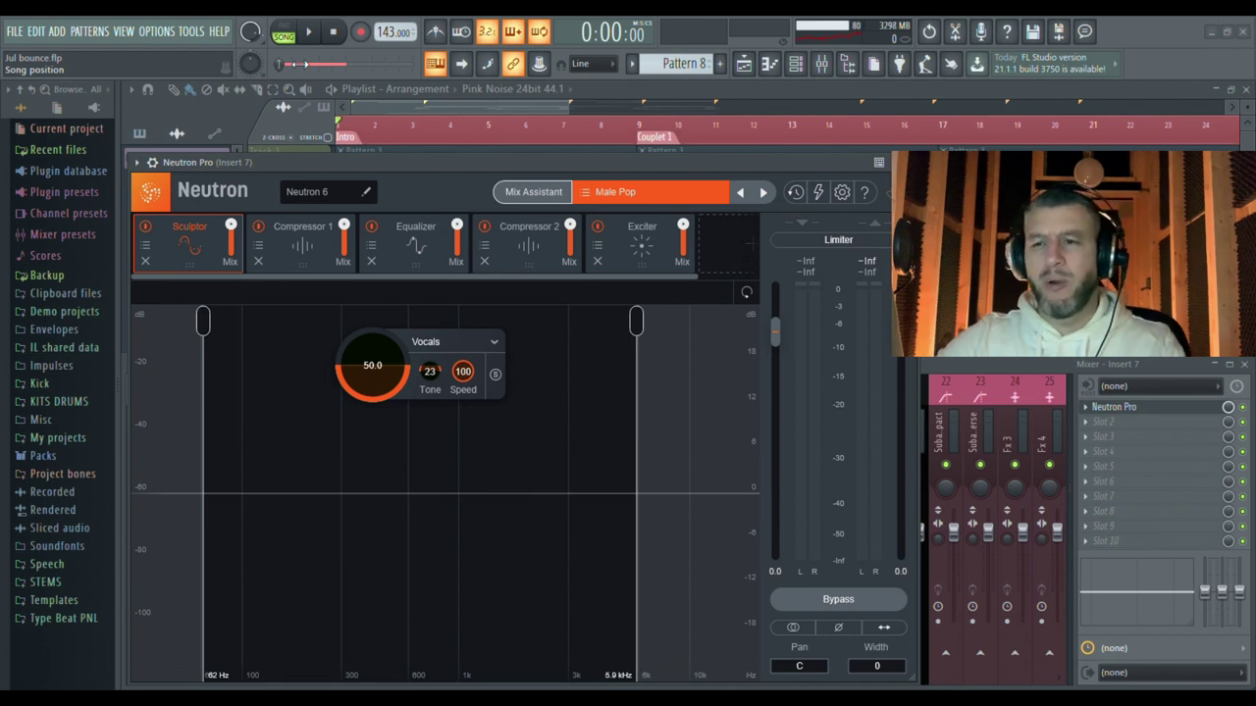
Step: Play Track 3 through Neutron Pro's Male Pop preset on Insert 7 and return to the mixer
{"action": "key", "text": "space"}
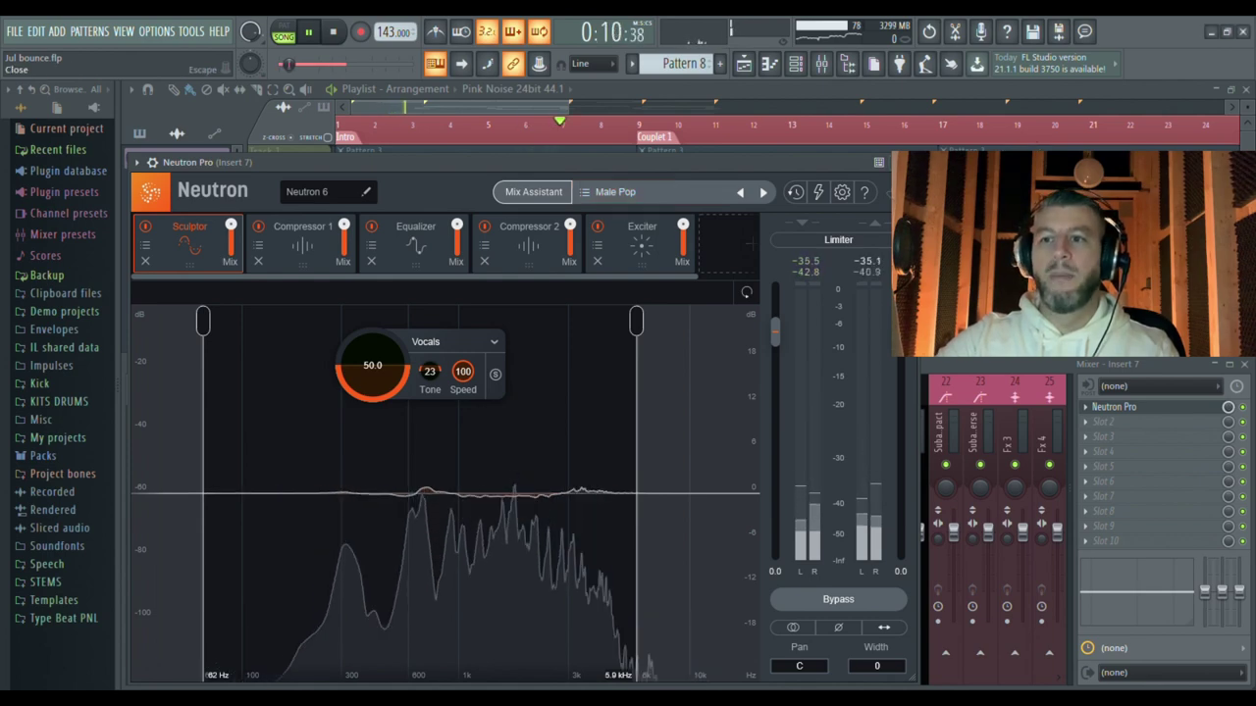
{"action": "left_click", "coordinate": [1205, 412]}
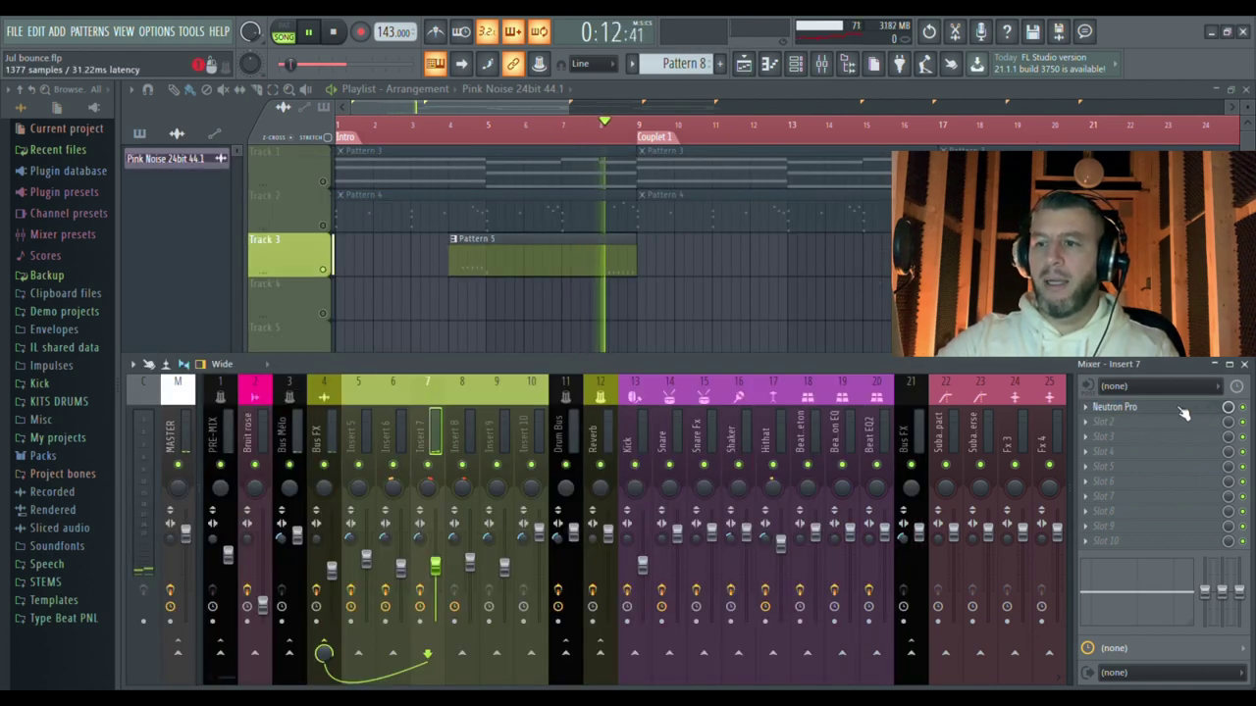
{"action": "key", "text": "space"}
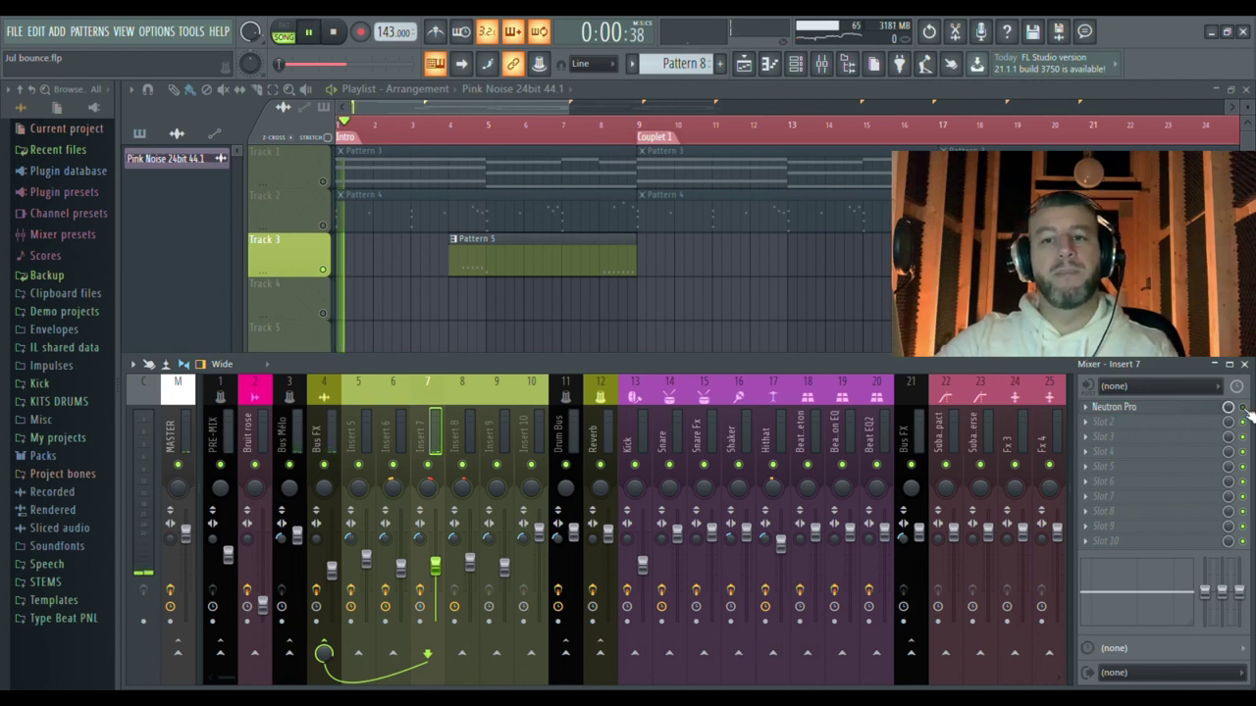
Step: Set the playhead to the start of Track 3's first clip at bar 4 and play it with the mixer shown
{"action": "key", "text": "F9"}
{"action": "mouse_move", "coordinate": [448, 133]}
{"action": "left_mouse_down"}
{"action": "mouse_move", "coordinate": [435, 129]}
{"action": "mouse_move", "coordinate": [449, 130]}
{"action": "left_mouse_up"}
{"action": "left_click", "coordinate": [795, 64]}
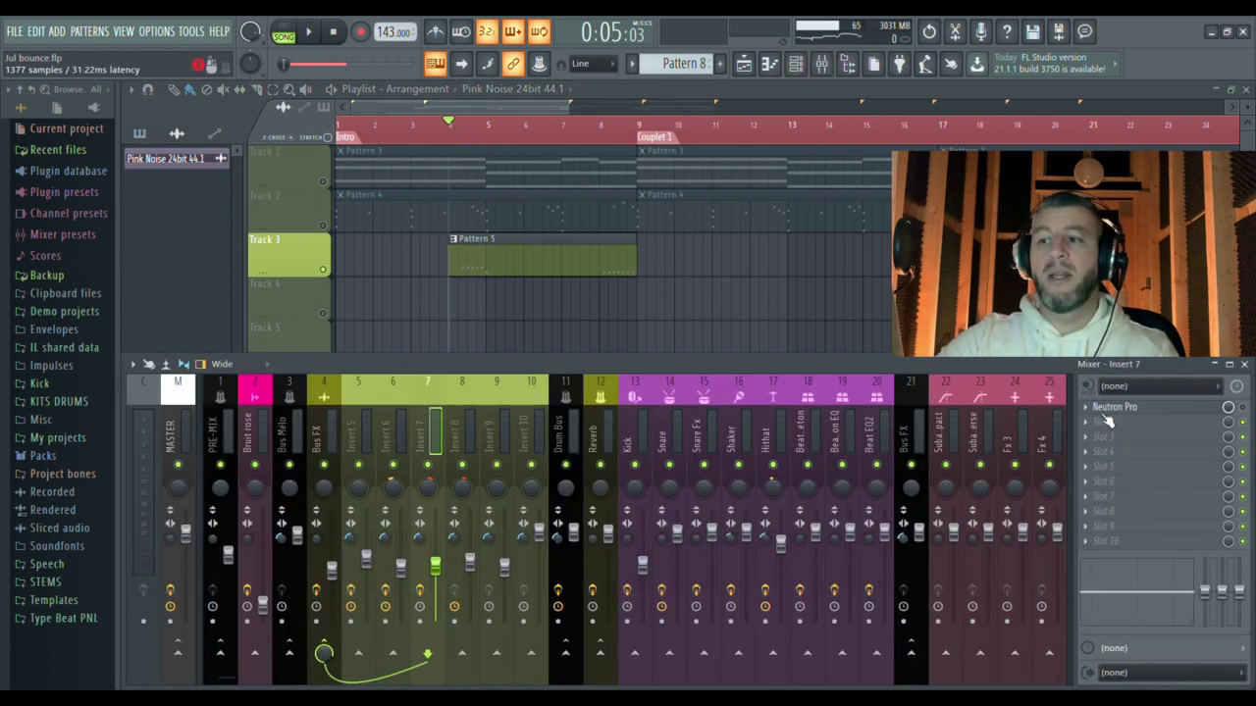
{"action": "key", "text": "space"}
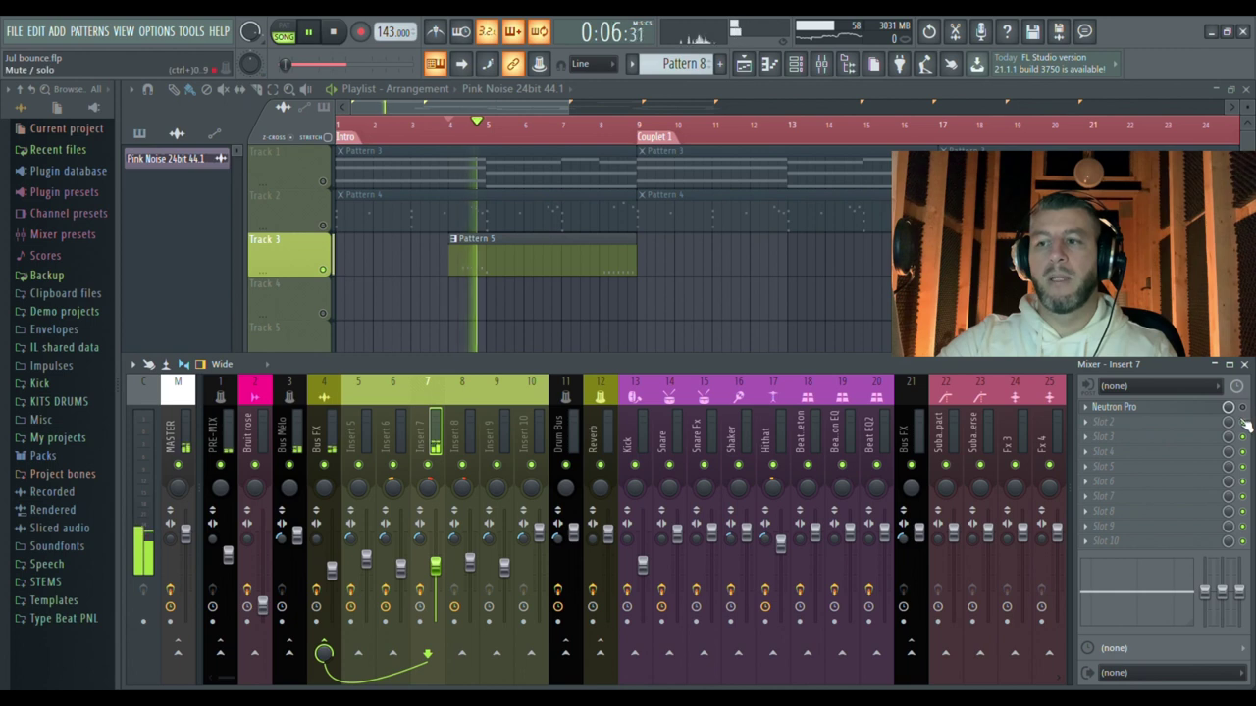
{"action": "key", "text": "space"}
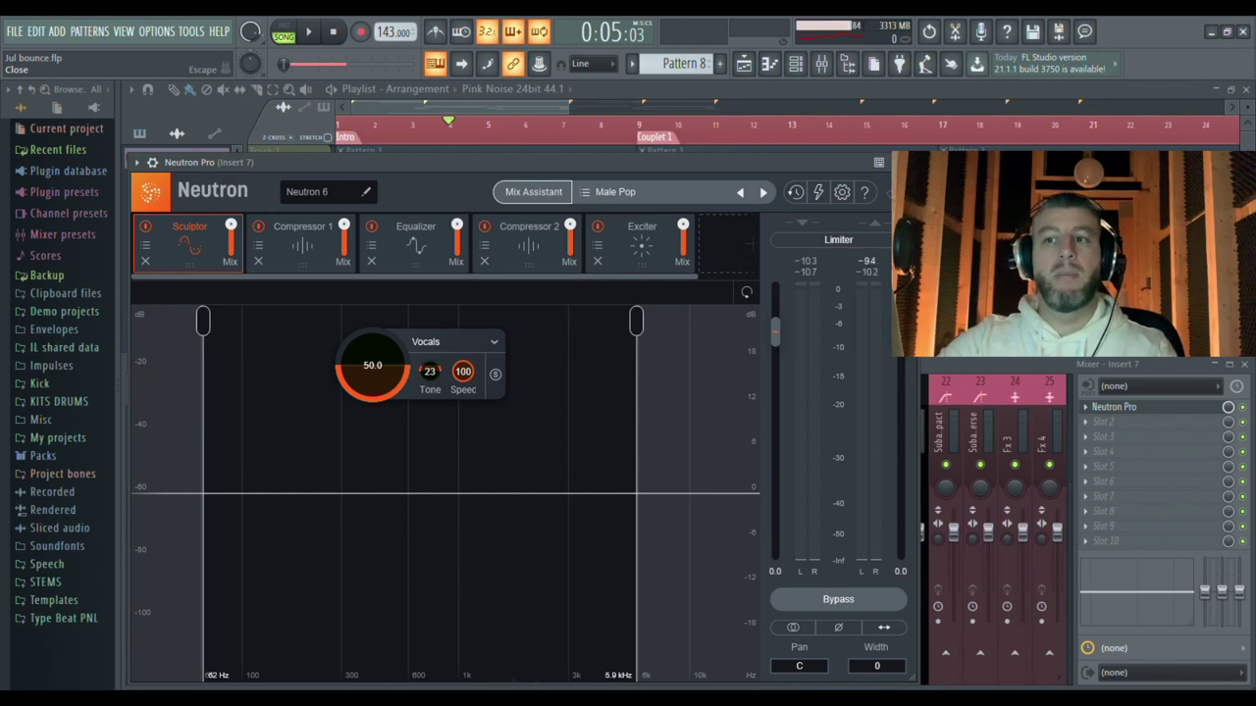
Step: Close the Neutron Pro window and compare the Track 3 clip with and without the plug-in on Insert 7
{"action": "left_click", "coordinate": [879, 162]}
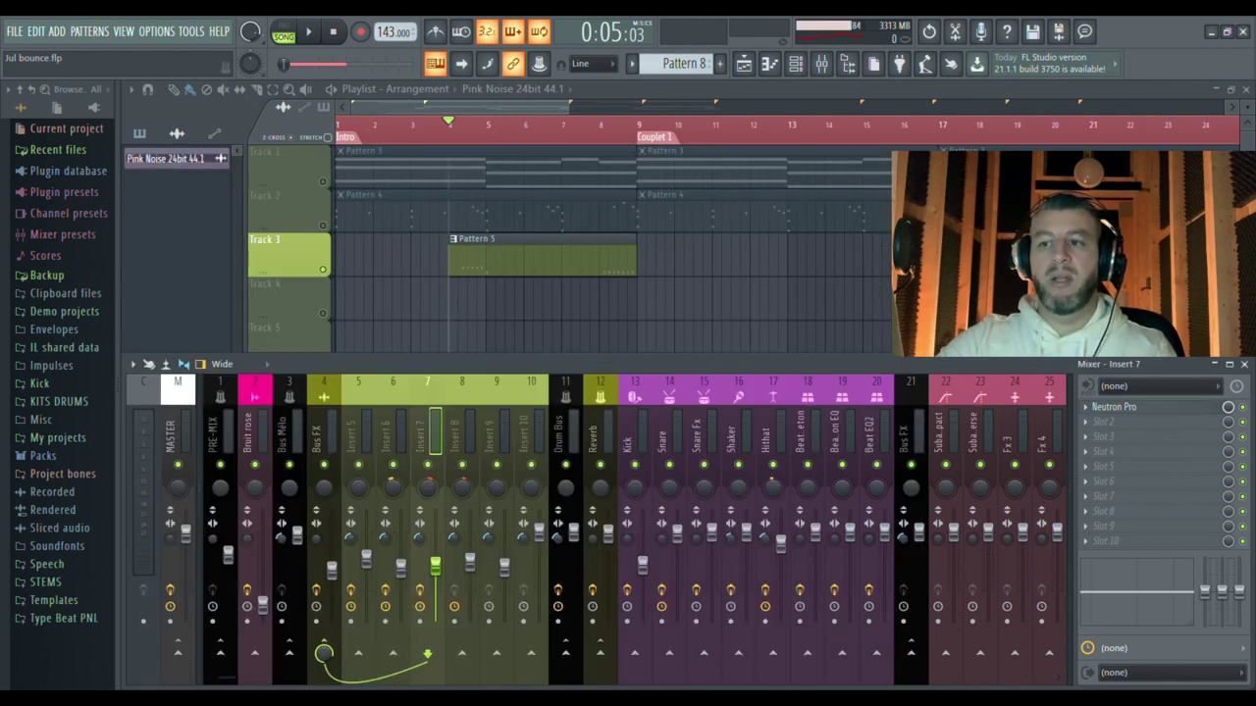
{"action": "key", "text": "space"}
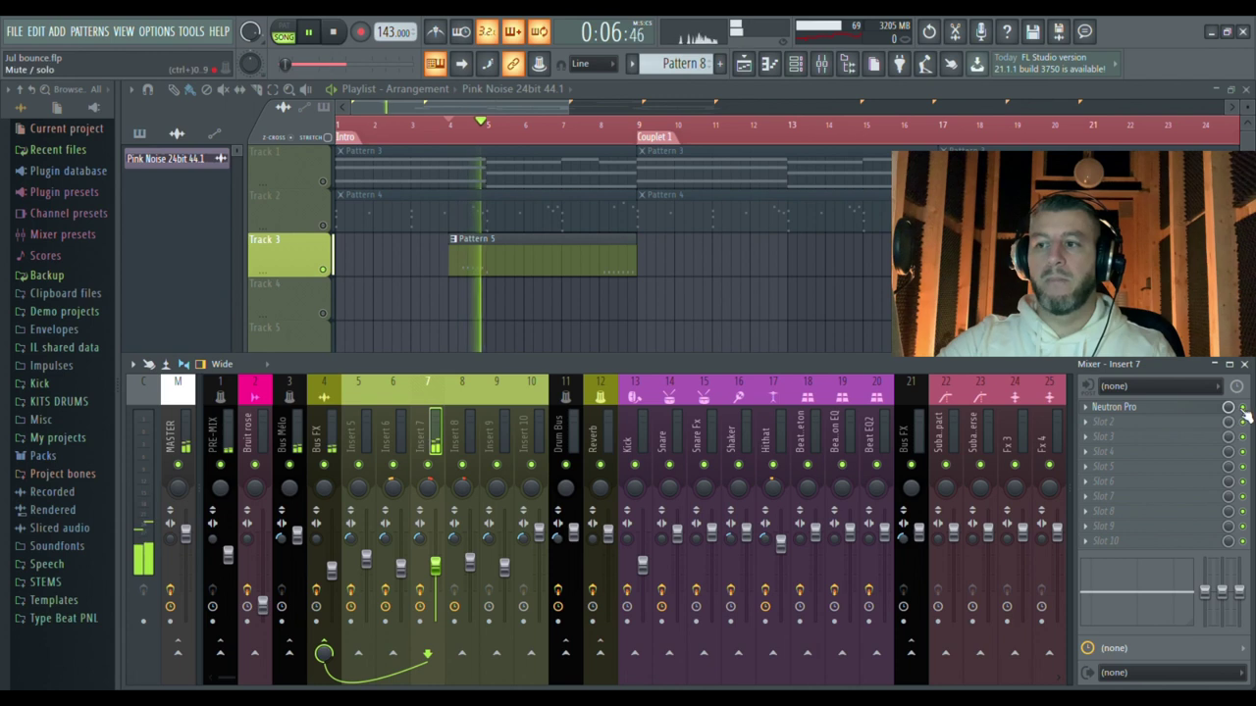
{"action": "key", "text": "space"}
{"action": "key", "text": "space"}
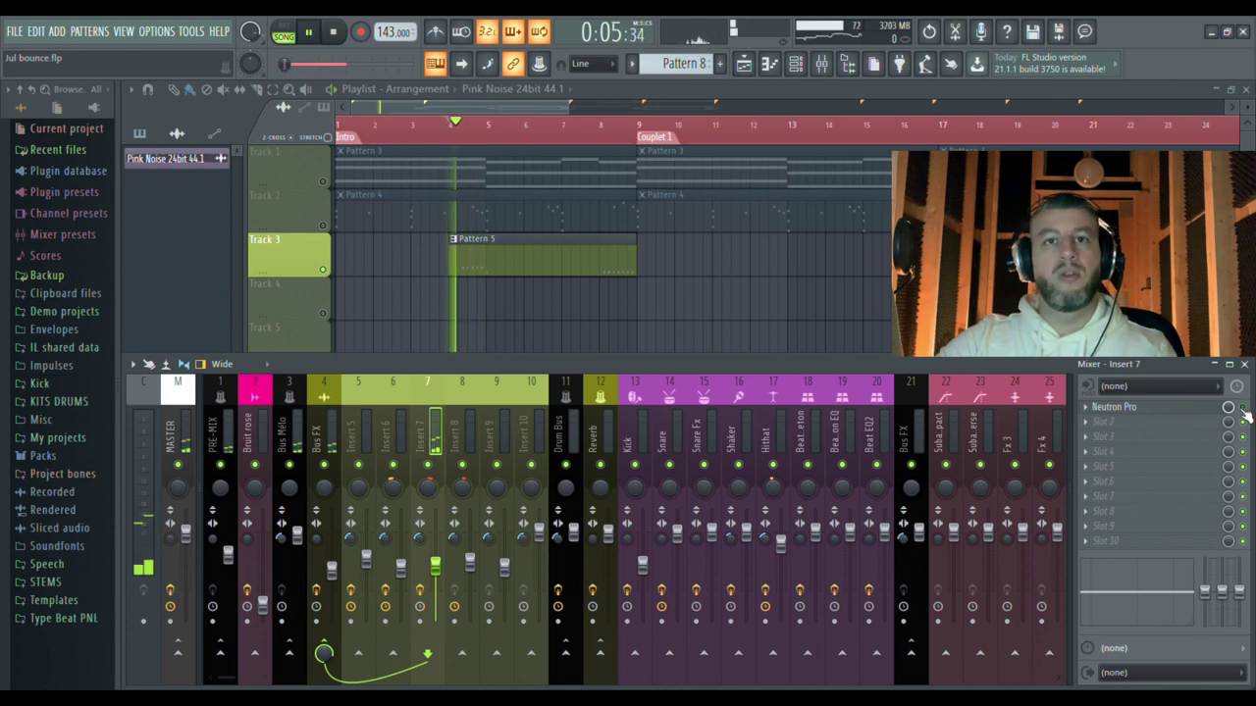
{"action": "key", "text": "space"}
{"action": "key", "text": "space"}
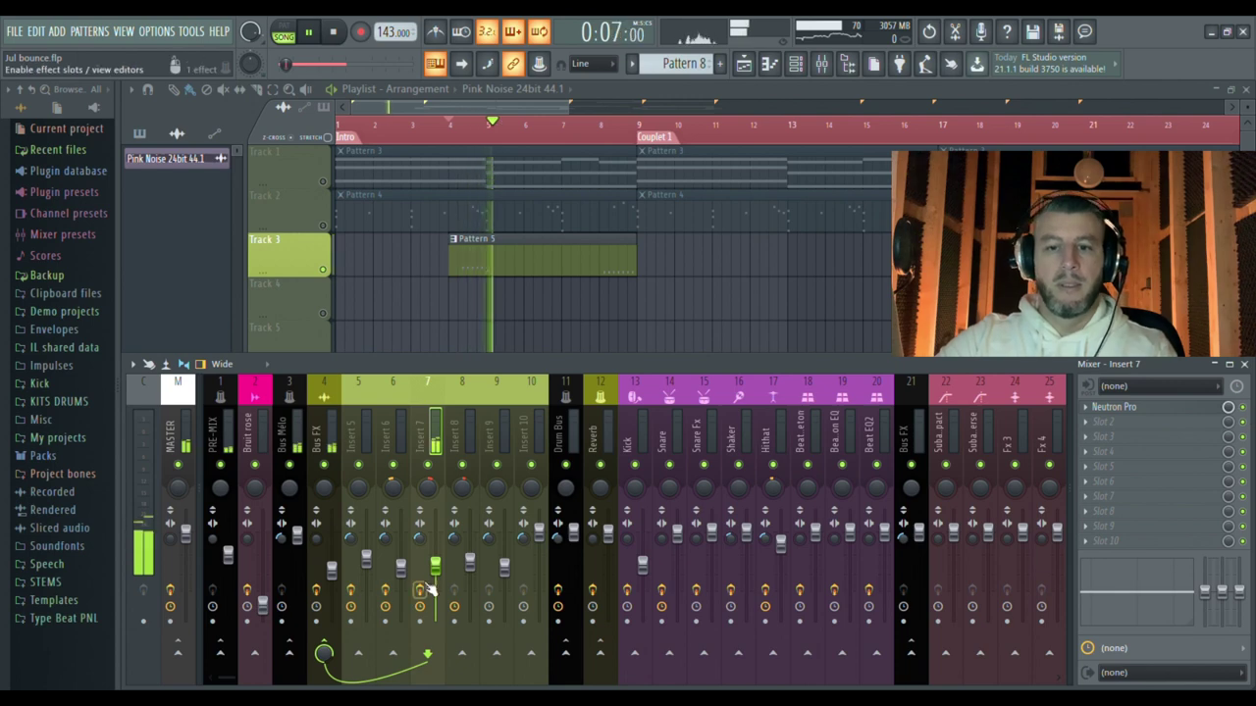
Step: Stop playback, unmute Tracks 2 and 1 alongside Track 3, and hide the mixer
{"action": "key", "text": "space"}
{"action": "left_click", "coordinate": [322, 226]}
{"action": "key", "text": "F9"}
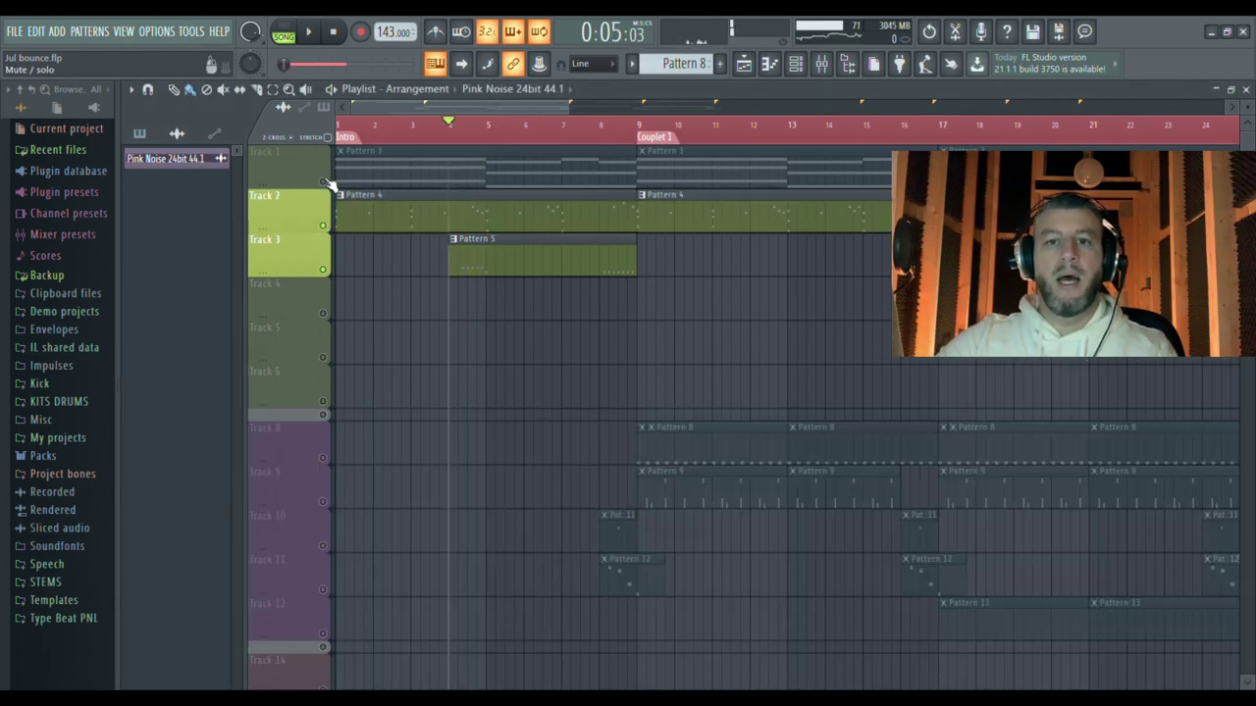
{"action": "left_click", "coordinate": [322, 182]}
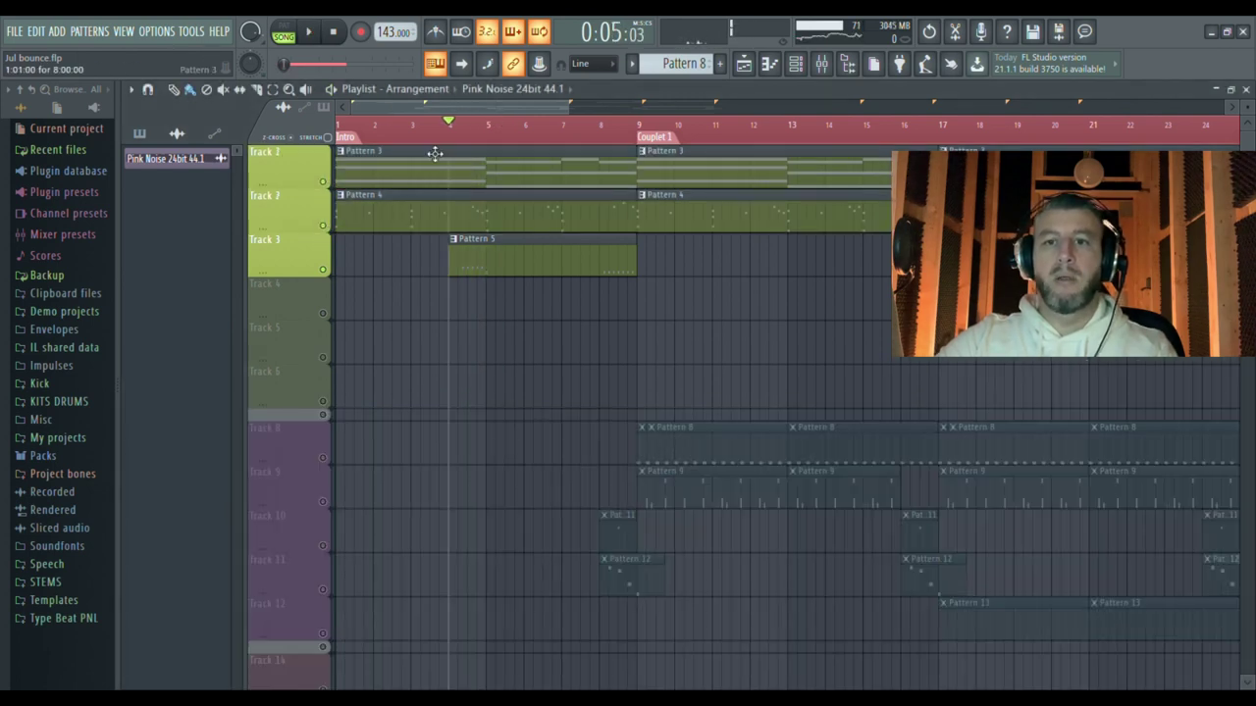
Step: Play the three melody tracks together from the start of the Intro, with the playlist view widened to bar 40
{"action": "left_click", "coordinate": [332, 31]}
{"action": "left_click", "coordinate": [310, 32]}
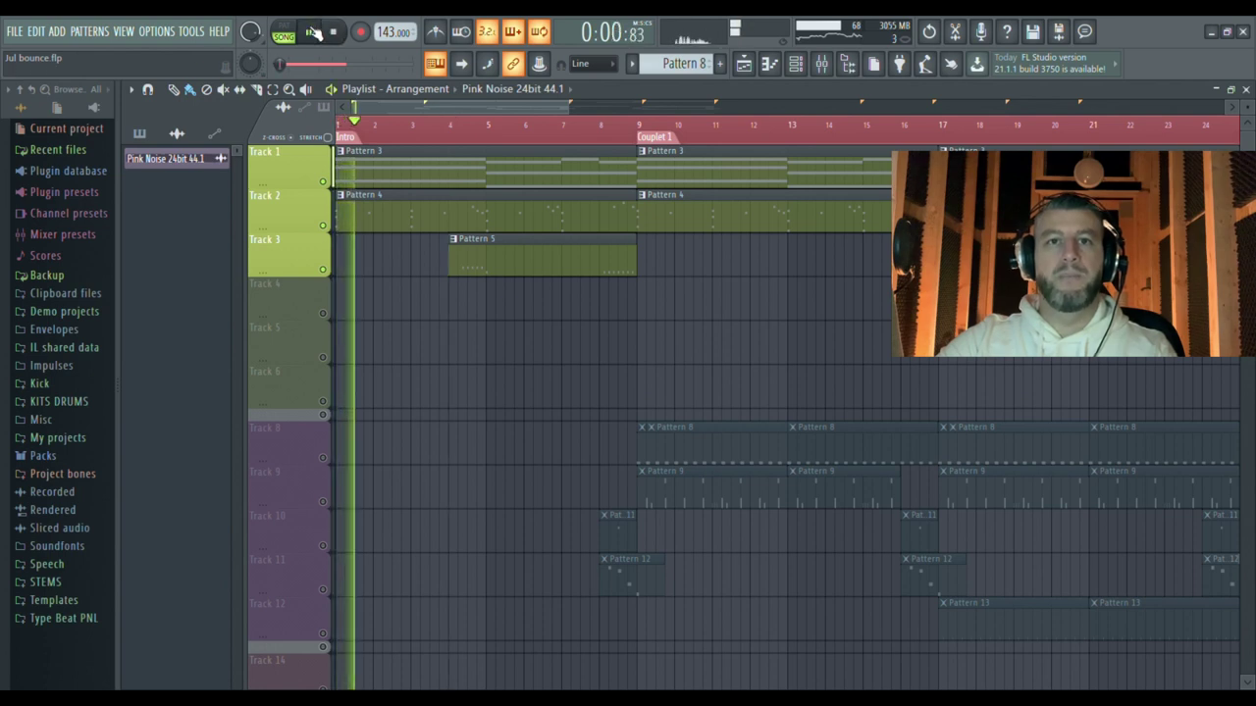
{"action": "left_click", "coordinate": [313, 32]}
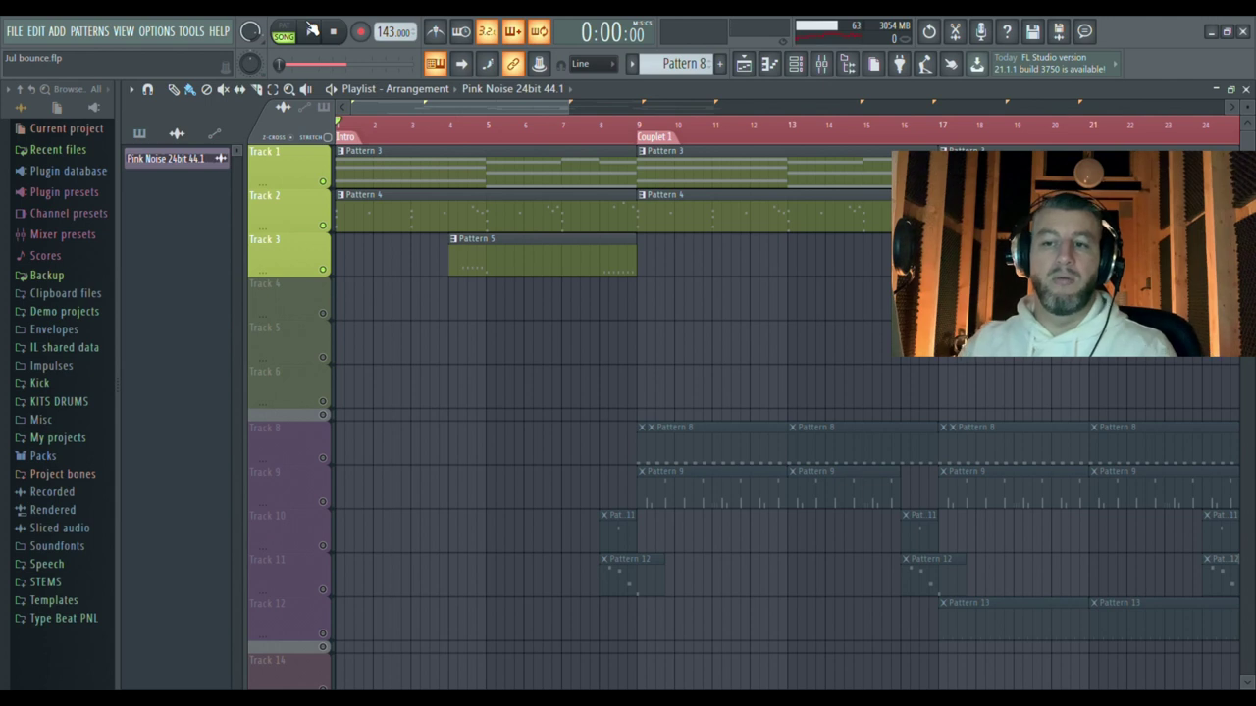
{"action": "left_click", "coordinate": [312, 32]}
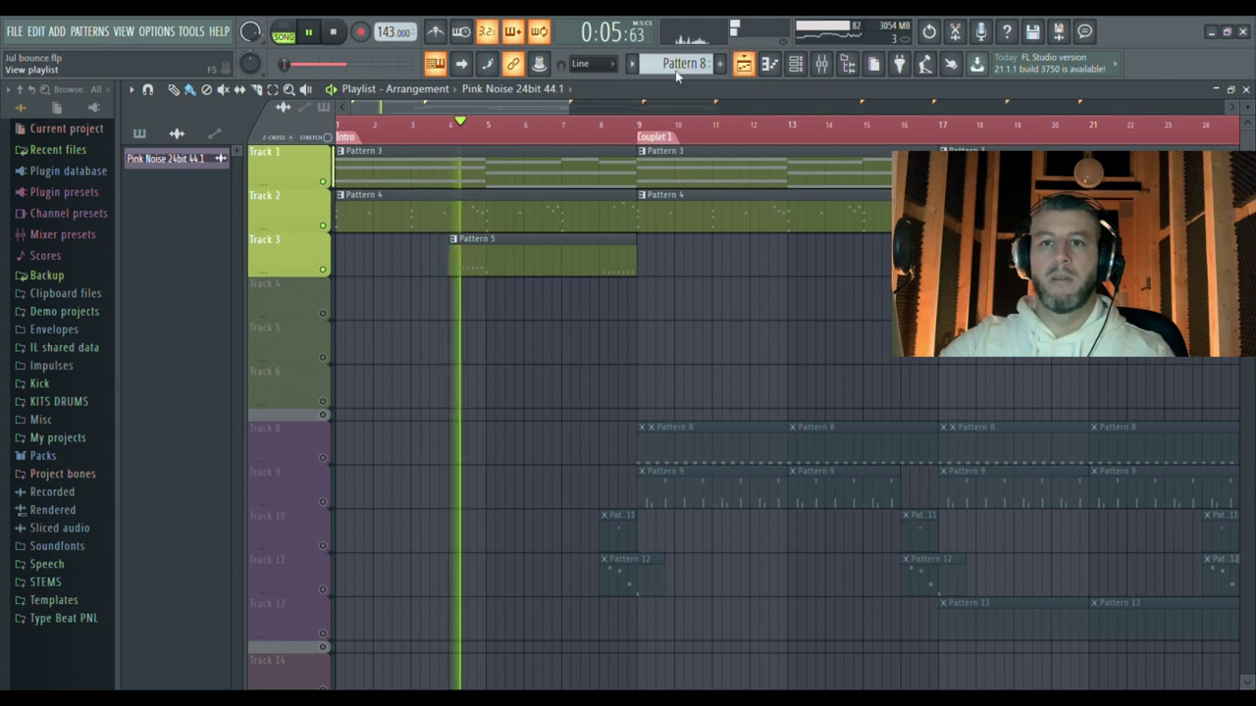
{"action": "left_click_drag", "start_coordinate": [594, 107], "coordinate": [783, 107]}
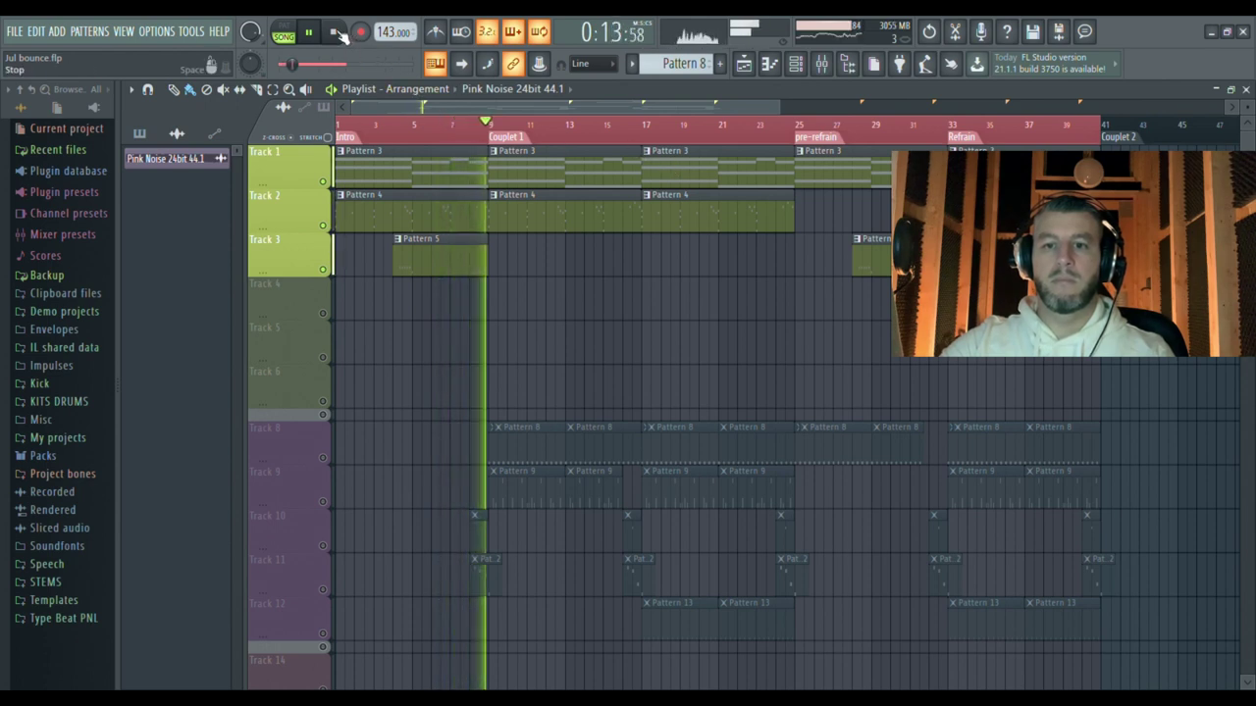
{"action": "key", "text": "space"}
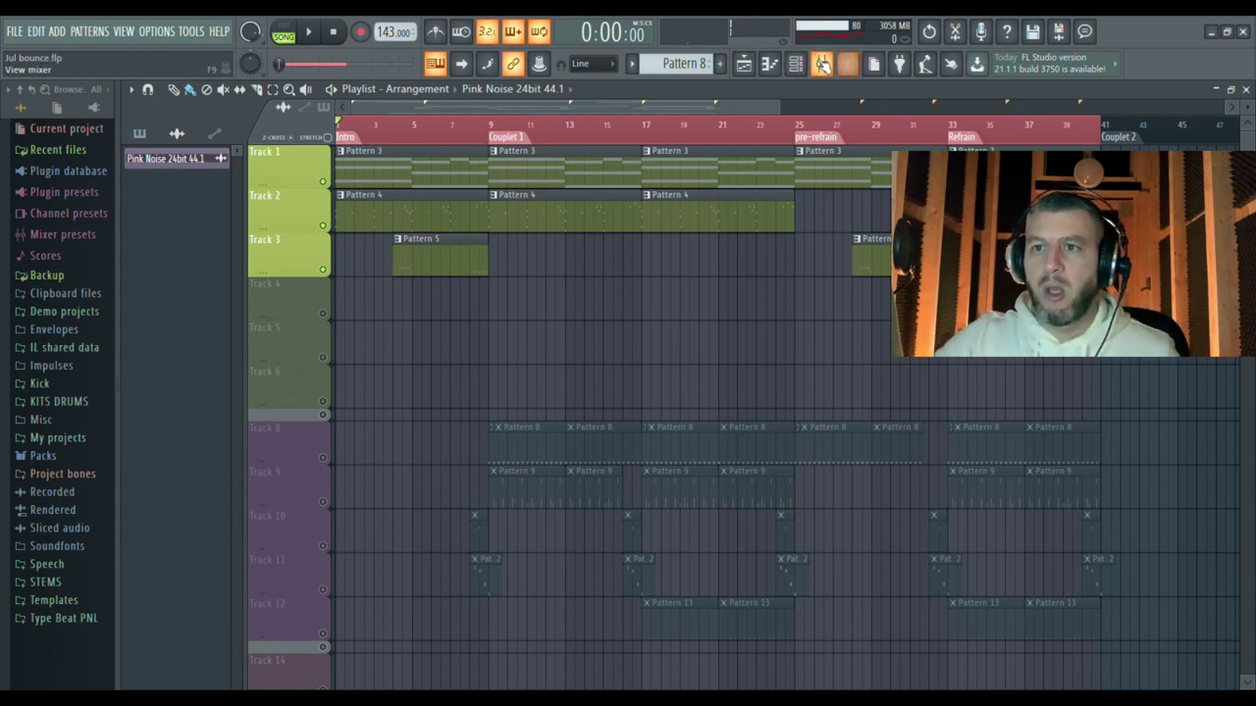
Step: Disable Neutron Pro on Insert 6 in the mixer and briefly play the melody tracks
{"action": "left_click", "coordinate": [821, 64]}
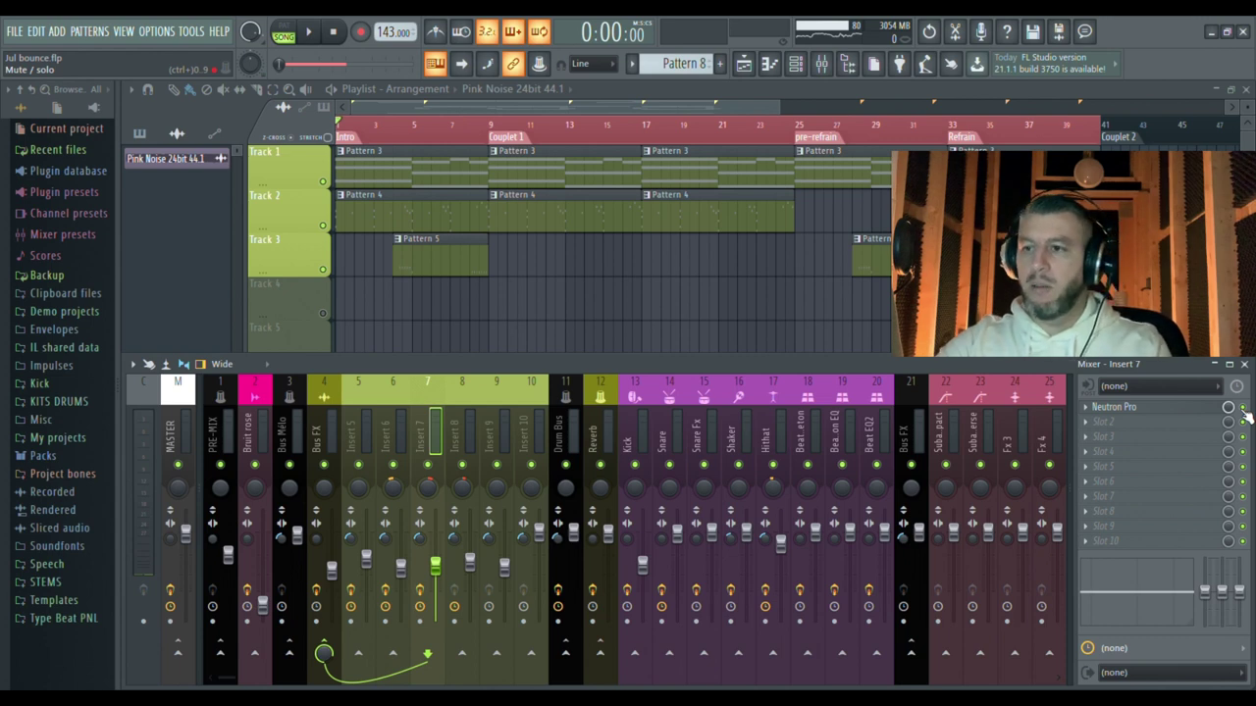
{"action": "left_click", "coordinate": [401, 386]}
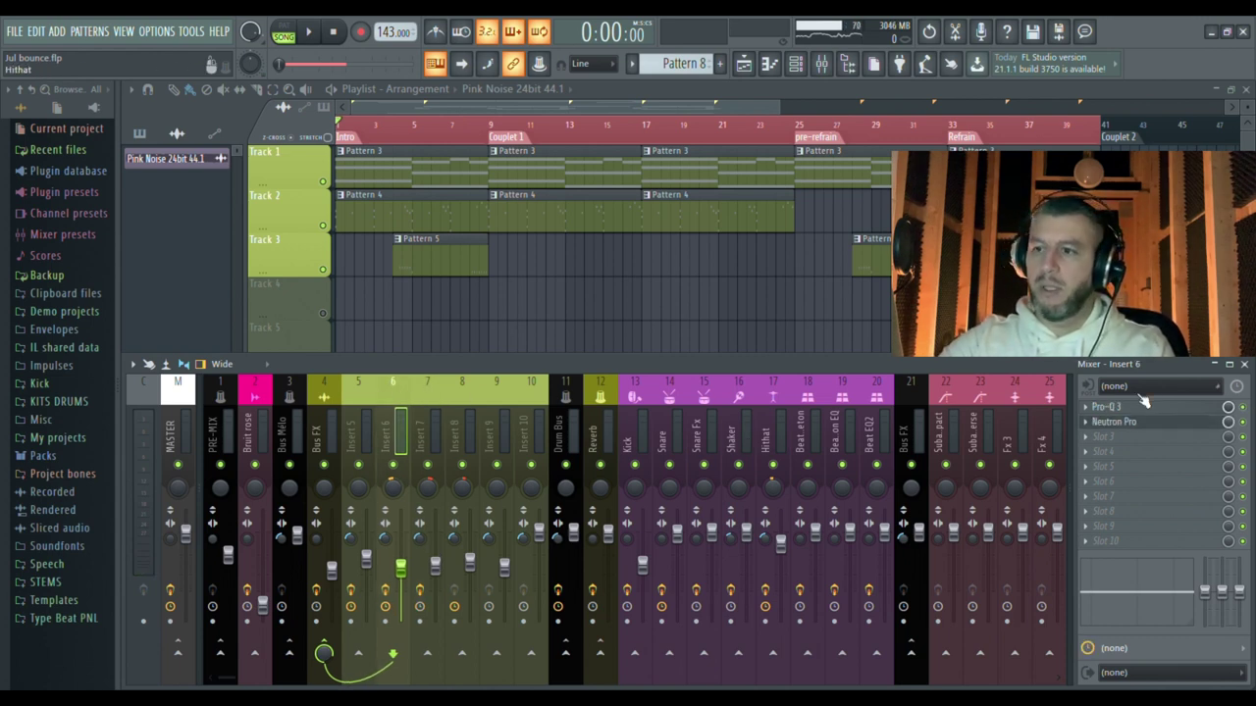
{"action": "left_click", "coordinate": [1243, 422]}
{"action": "key", "text": "space"}
{"action": "key", "text": "space"}
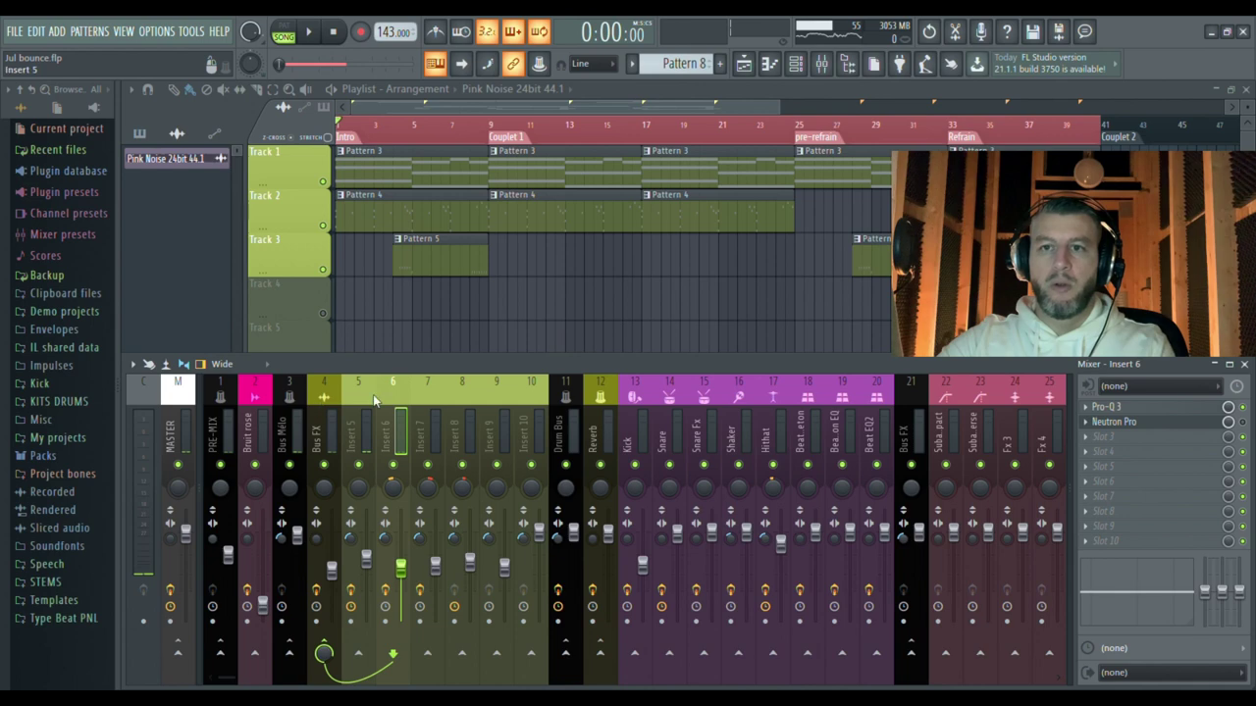
Step: Solo Track 8 in the playlist and play its Pattern 8 clips from the Couplet 1 marker
{"action": "left_click", "coordinate": [823, 64]}
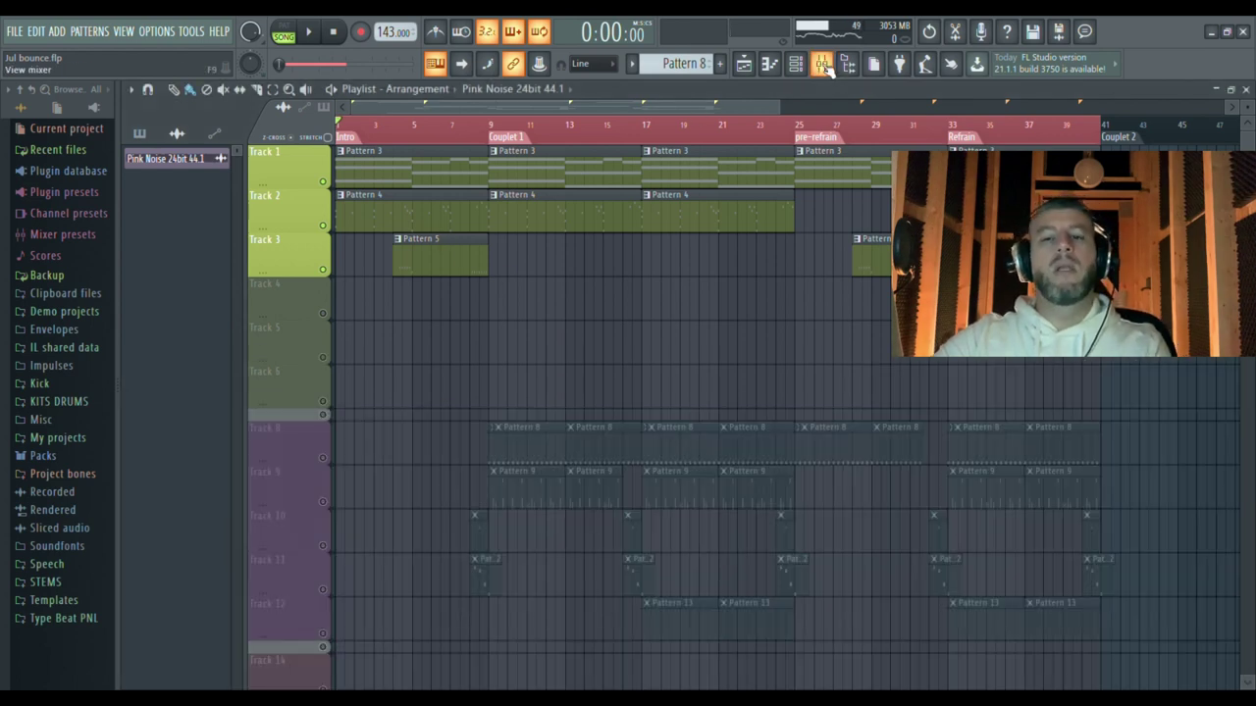
{"action": "right_click", "coordinate": [332, 458]}
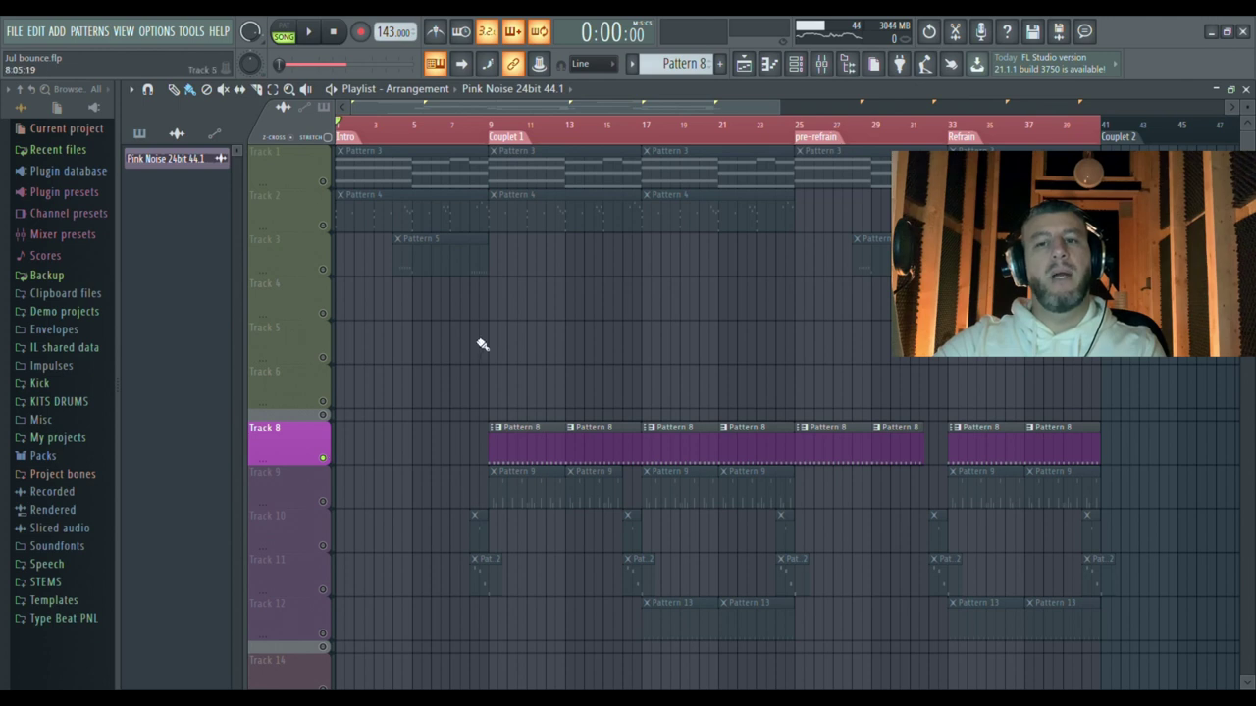
{"action": "left_click", "coordinate": [487, 138]}
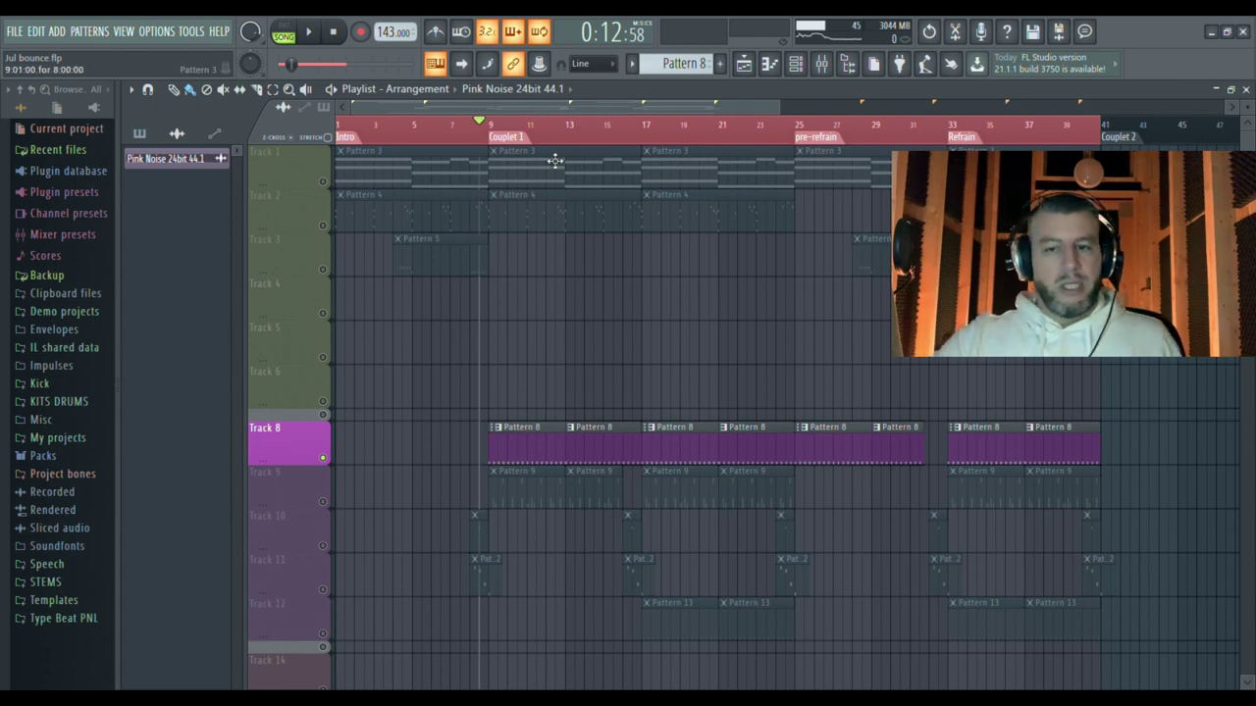
{"action": "left_click", "coordinate": [796, 65]}
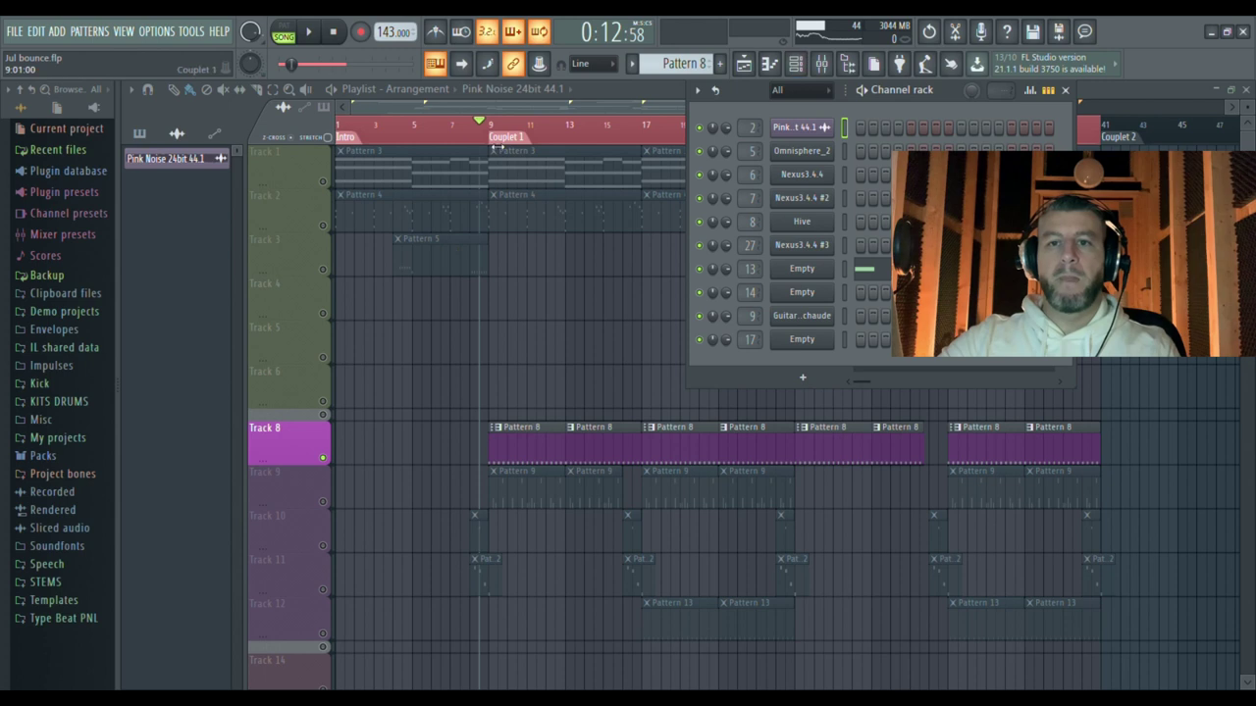
{"action": "left_click", "coordinate": [491, 134]}
{"action": "key", "text": "space"}
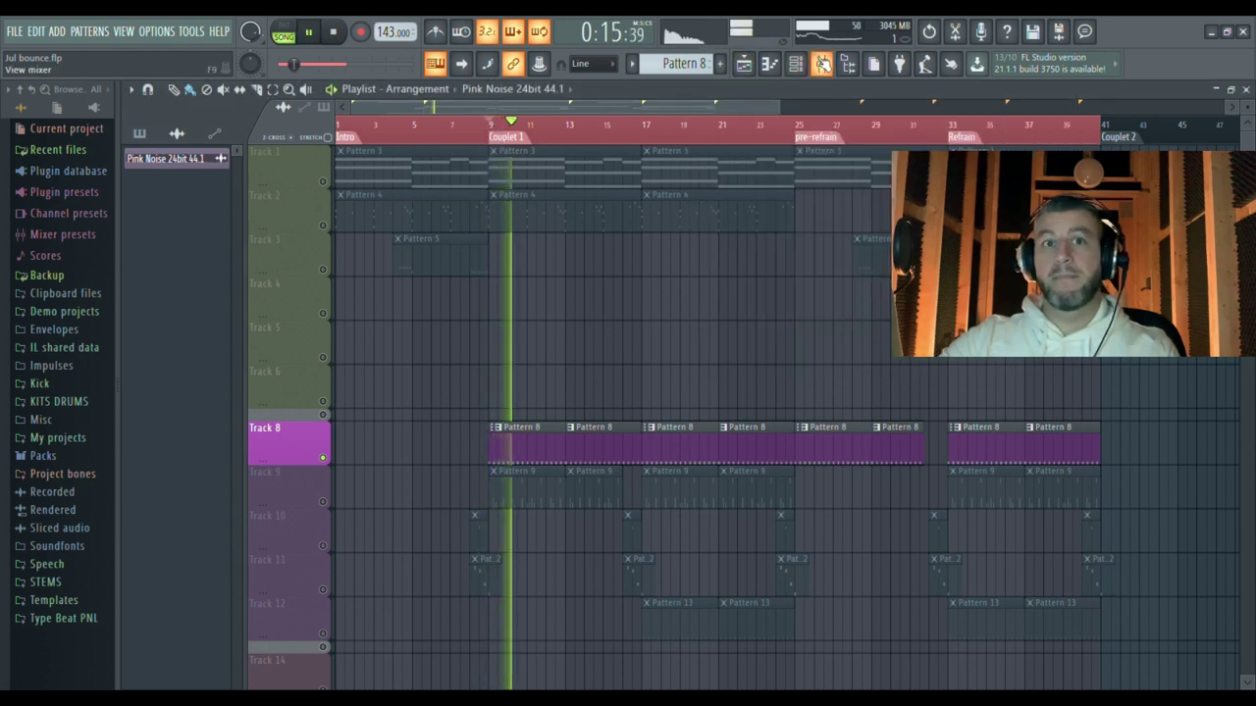
{"action": "key", "text": "space"}
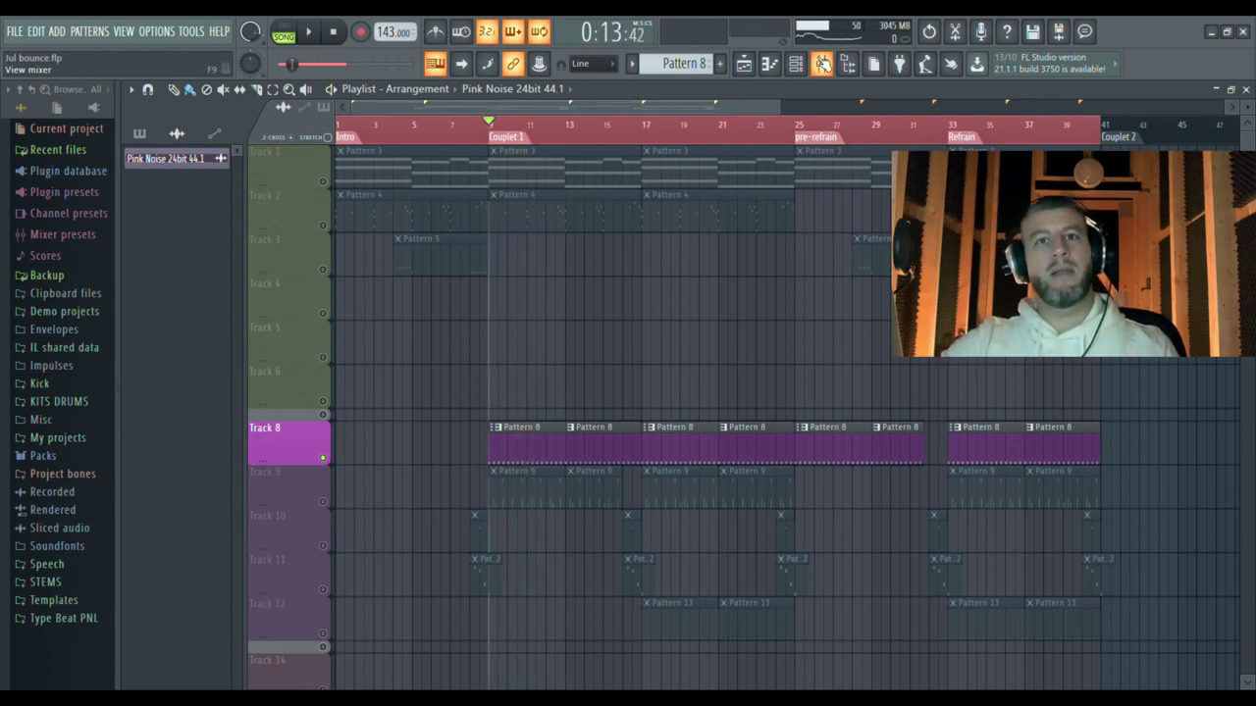
Step: Play the soloed pattern with the Kick channel selected in the mixer, and open that channel's Pro-Q 3
{"action": "left_click", "coordinate": [822, 64]}
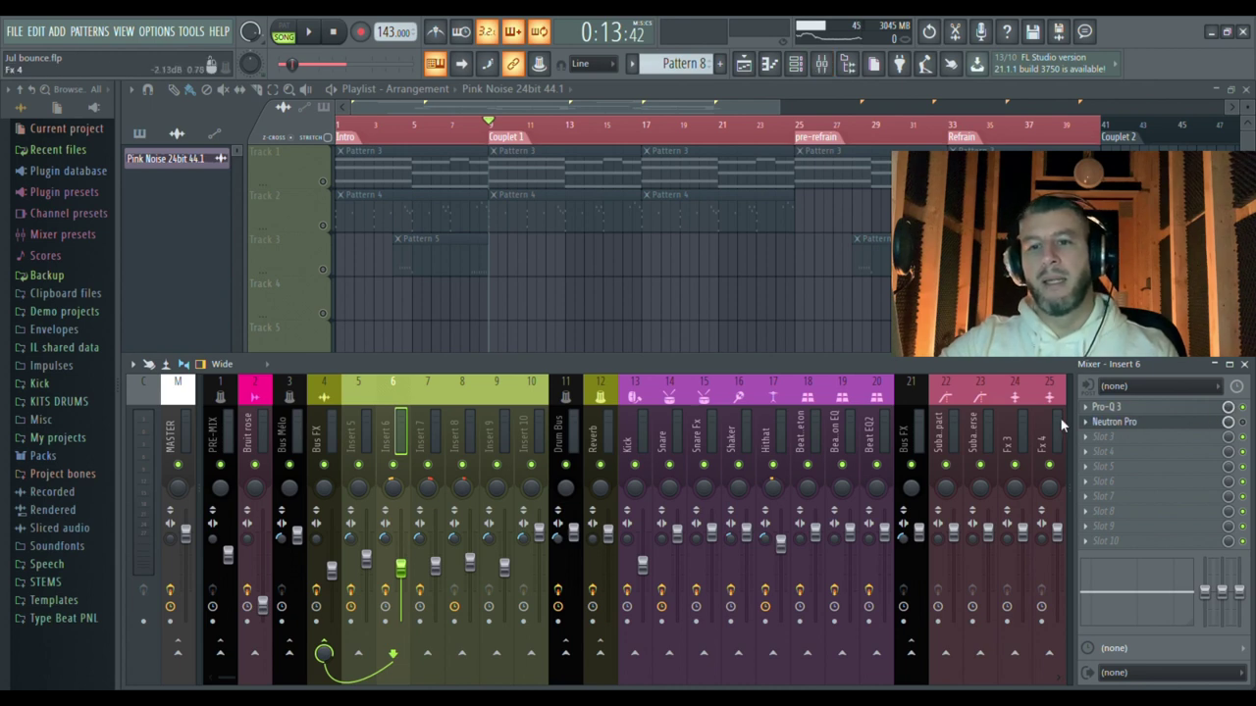
{"action": "left_click", "coordinate": [635, 407]}
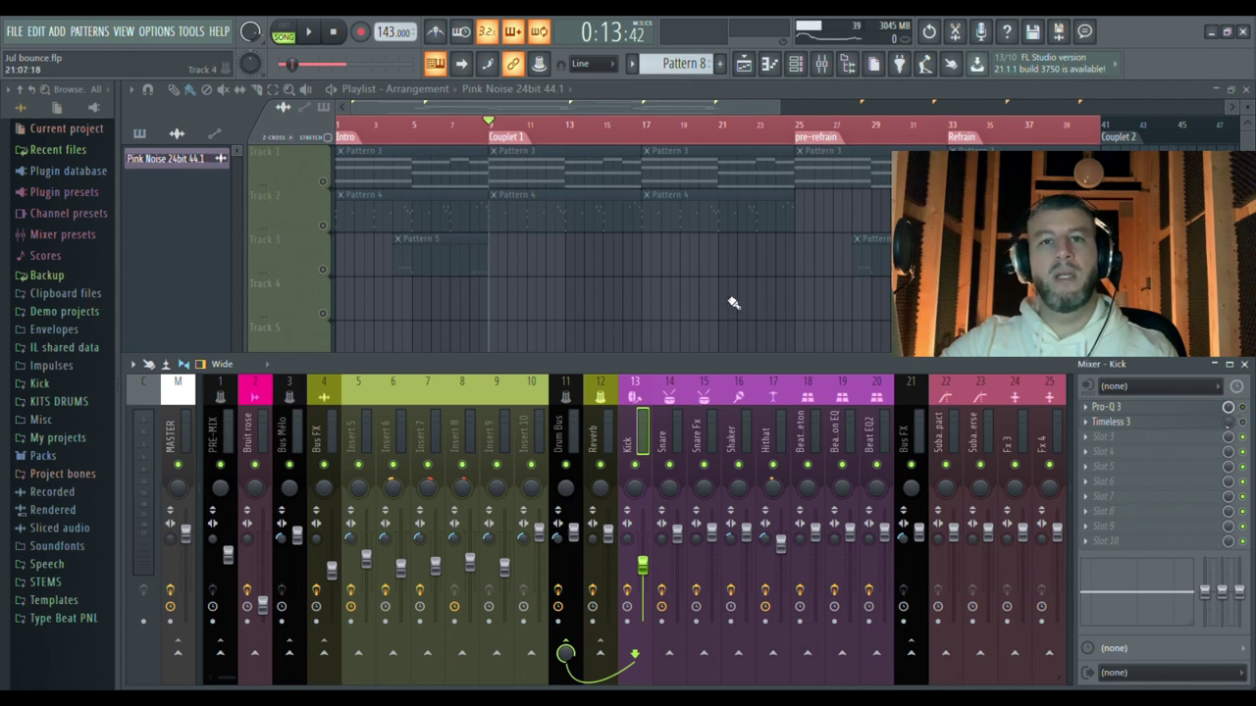
{"action": "key", "text": "space"}
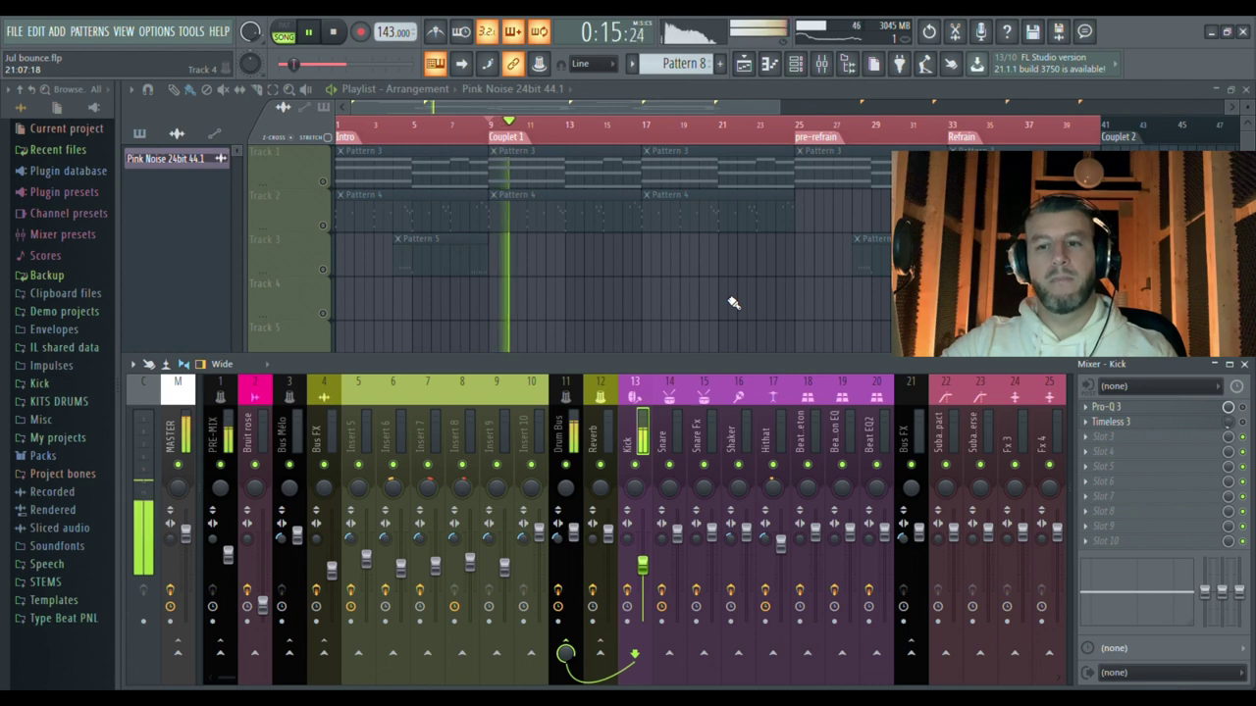
{"action": "key", "text": "space"}
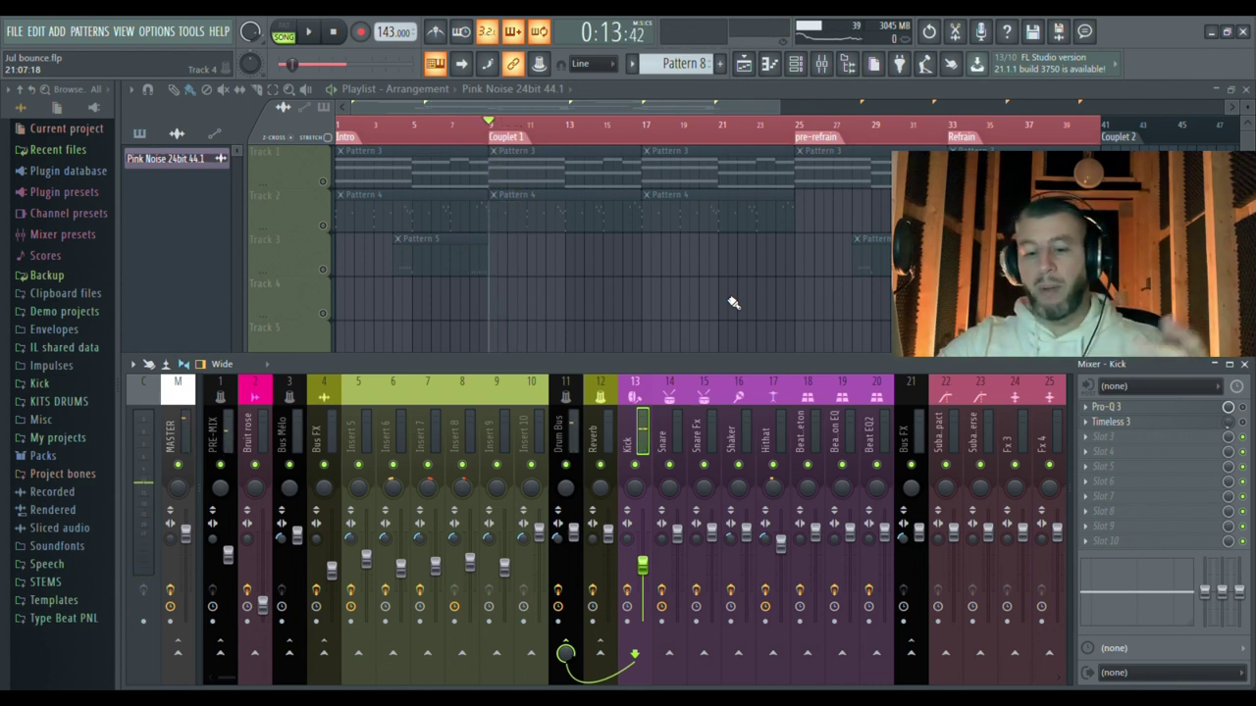
{"action": "left_click", "coordinate": [1114, 408]}
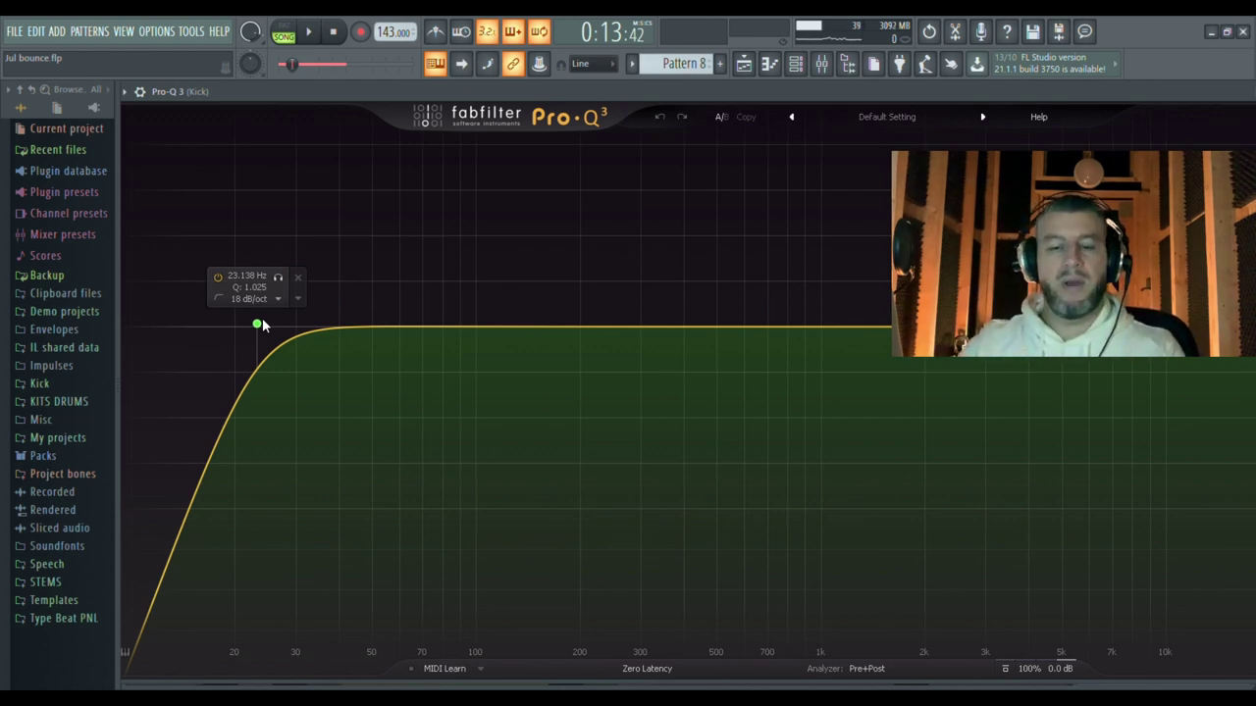
Step: Play the kick pattern and compare it with the Pro-Q 3 low-cut band at about 23 Hz bypassed and re-enabled
{"action": "key", "text": "space"}
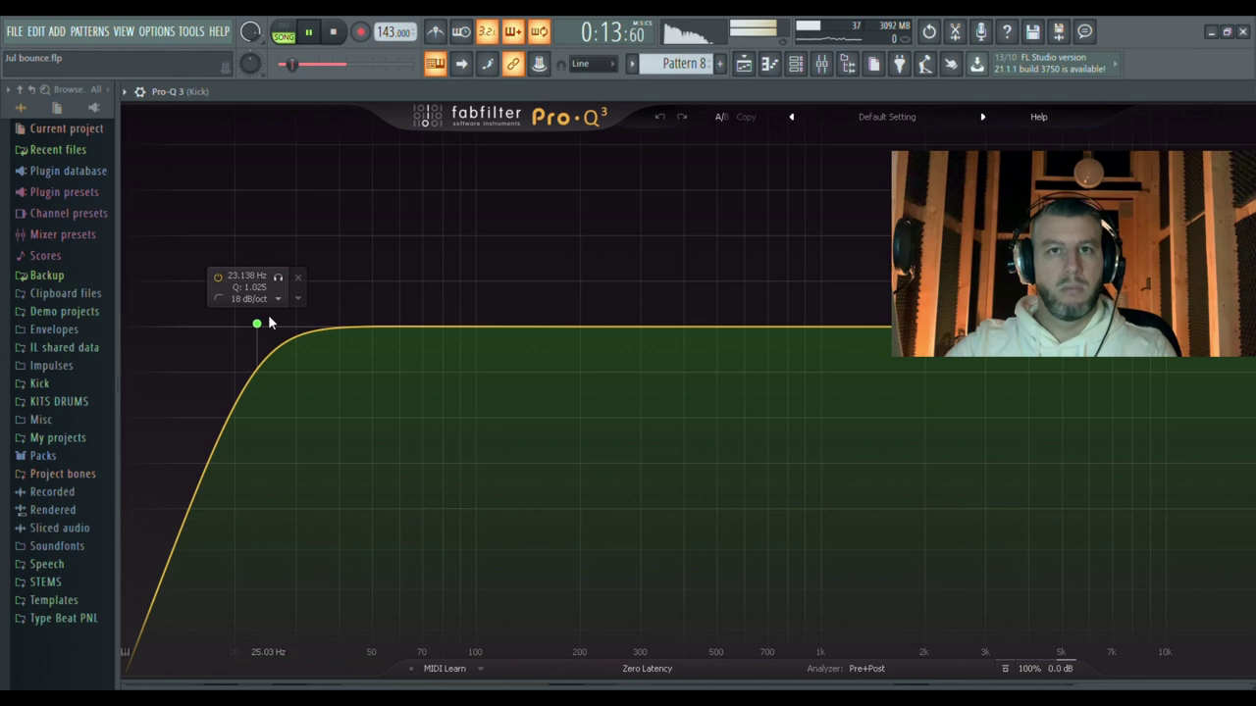
{"action": "left_click", "coordinate": [218, 277]}
{"action": "left_click", "coordinate": [218, 278]}
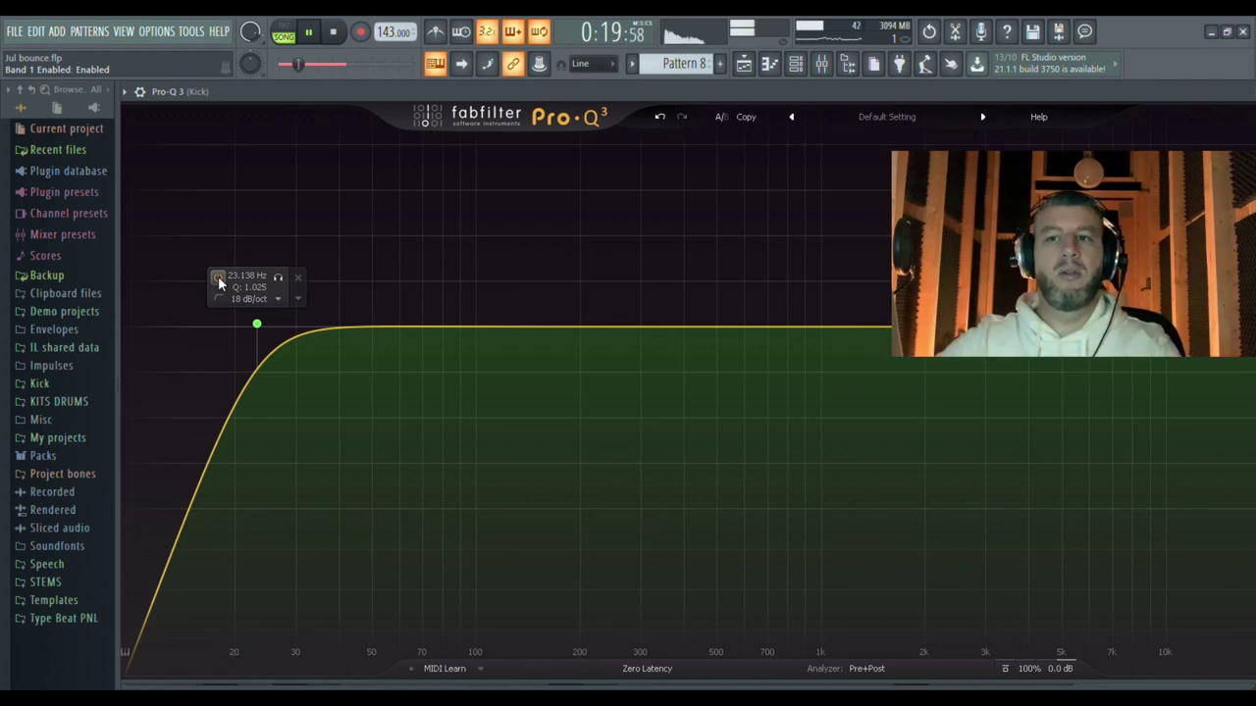
{"action": "key", "text": "space"}
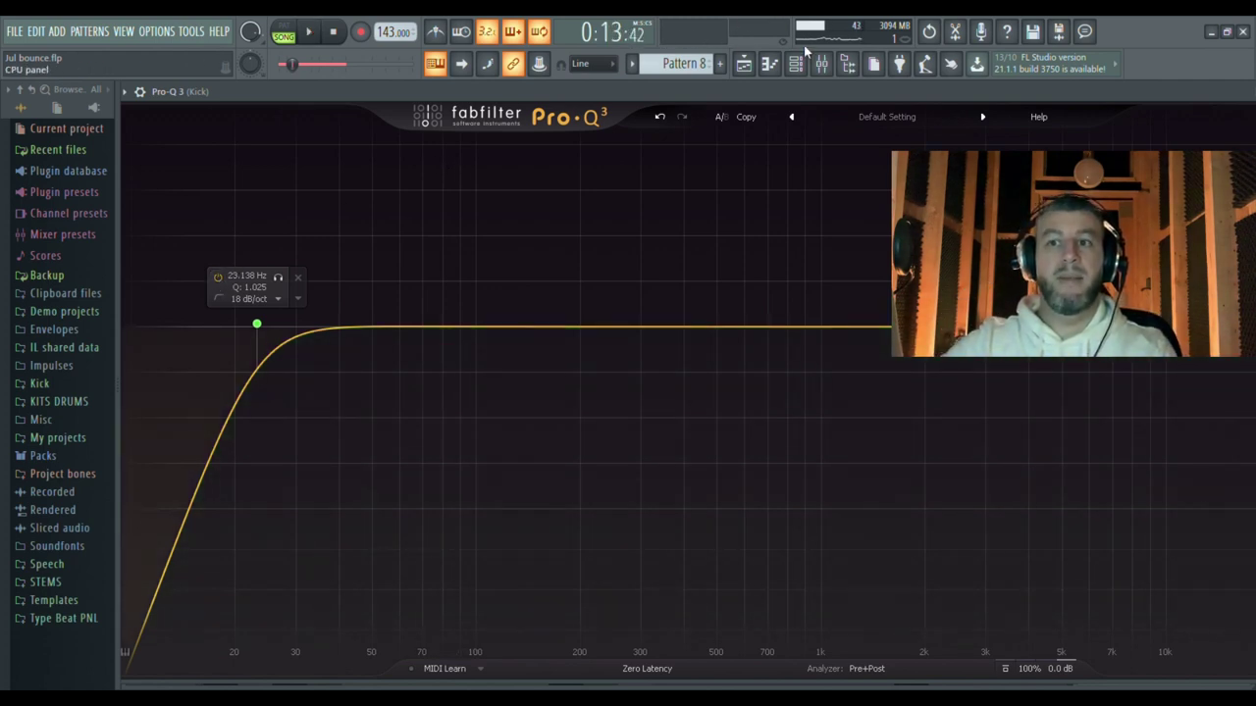
Step: Bring up the mixer and open the Timeless 3 delay loaded on the Kick channel
{"action": "left_click", "coordinate": [797, 63]}
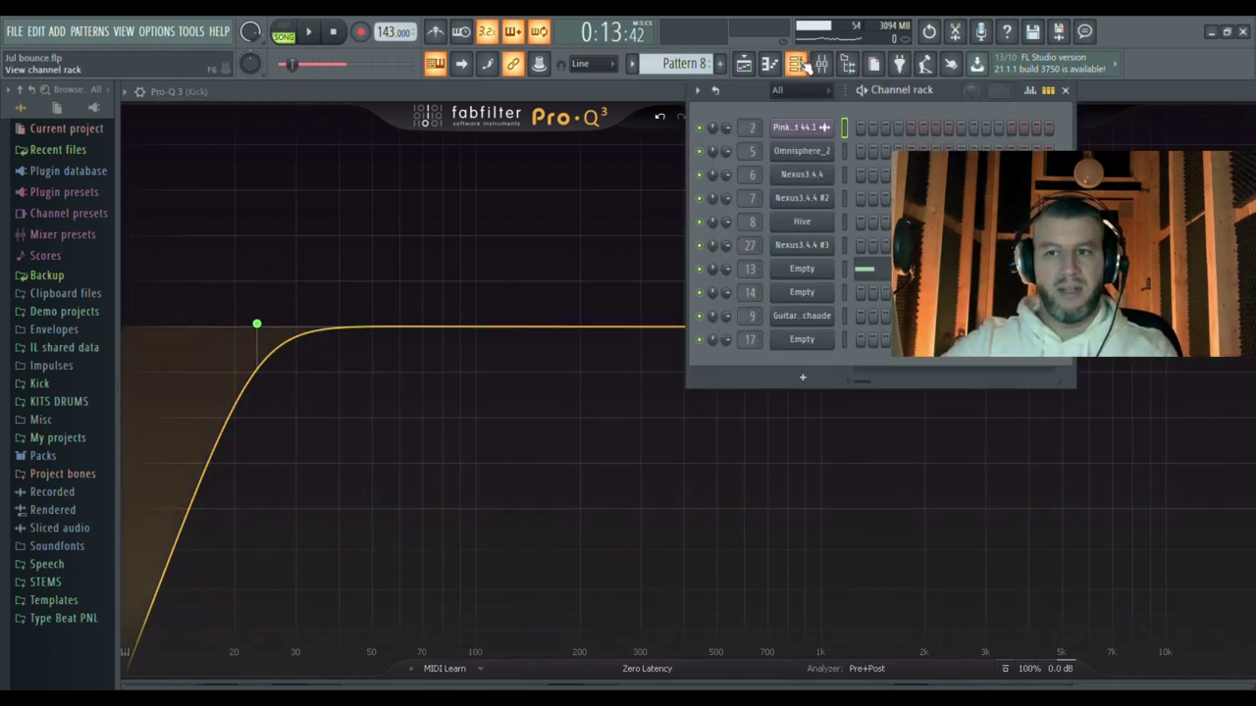
{"action": "left_click", "coordinate": [798, 64]}
{"action": "left_click", "coordinate": [821, 63]}
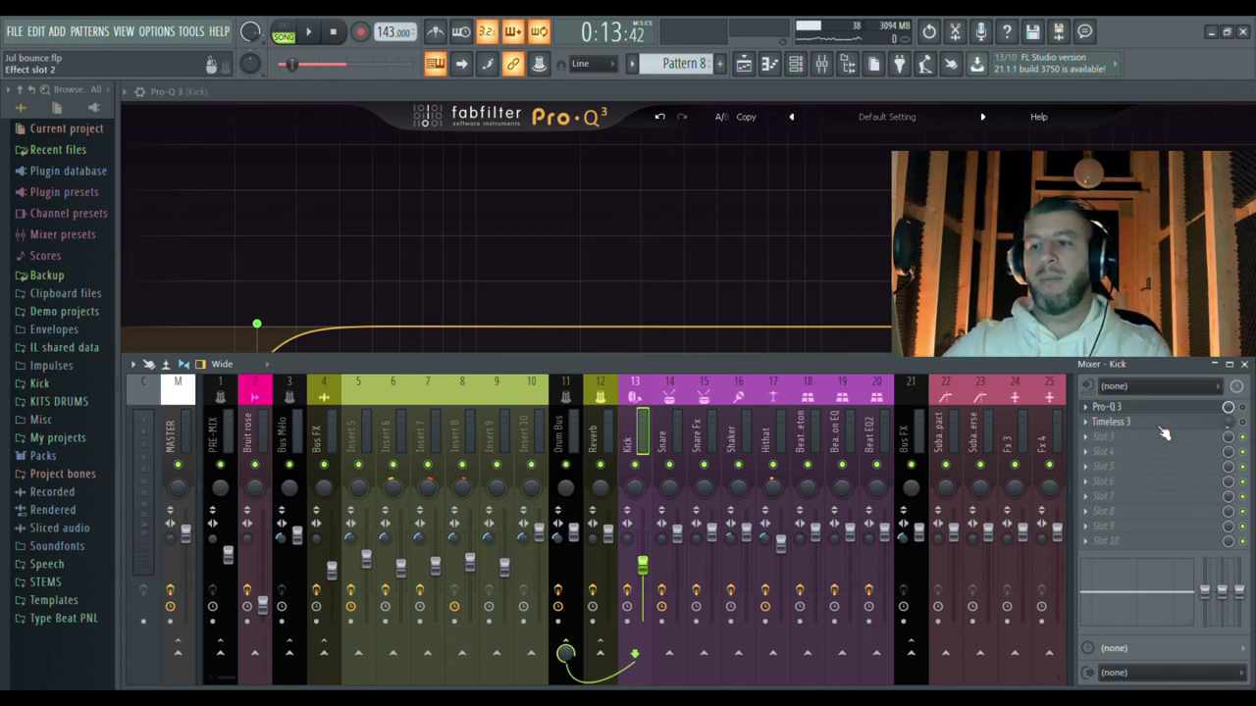
{"action": "left_click", "coordinate": [1125, 429]}
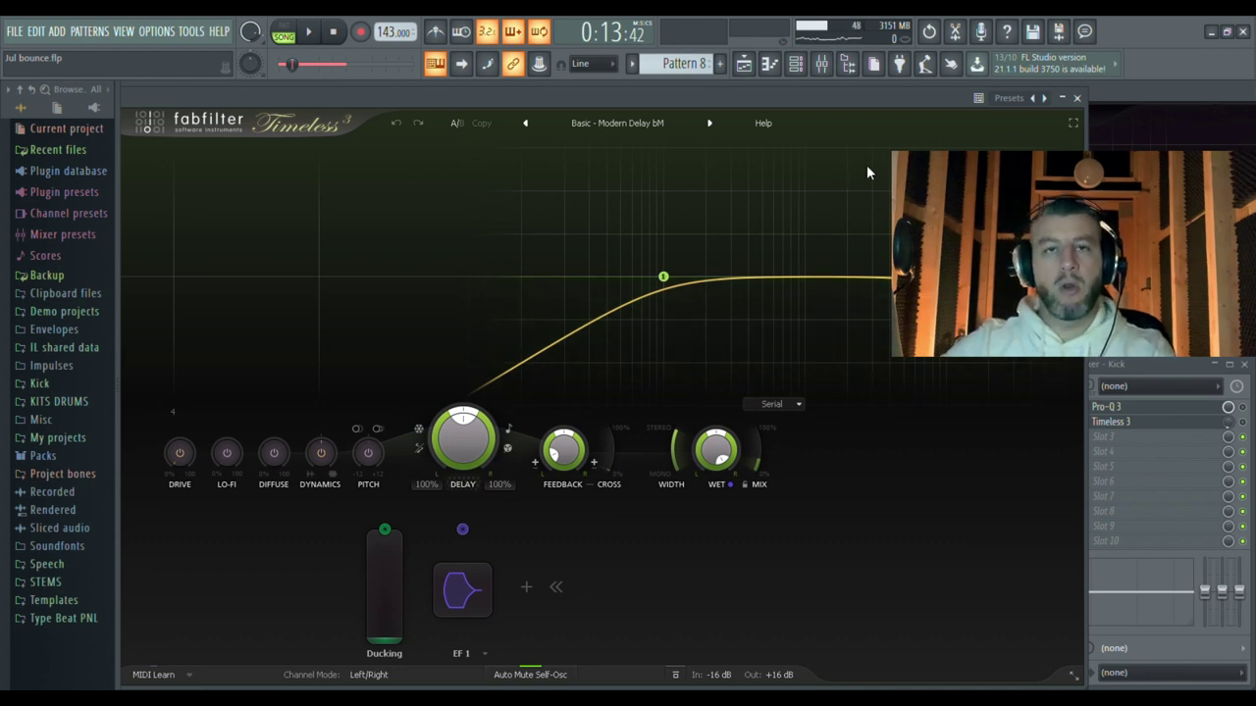
Step: Play the kick while toggling the Kick channel's Timeless 3 slot to compare the sound, and close the delay's window
{"action": "key", "text": "space"}
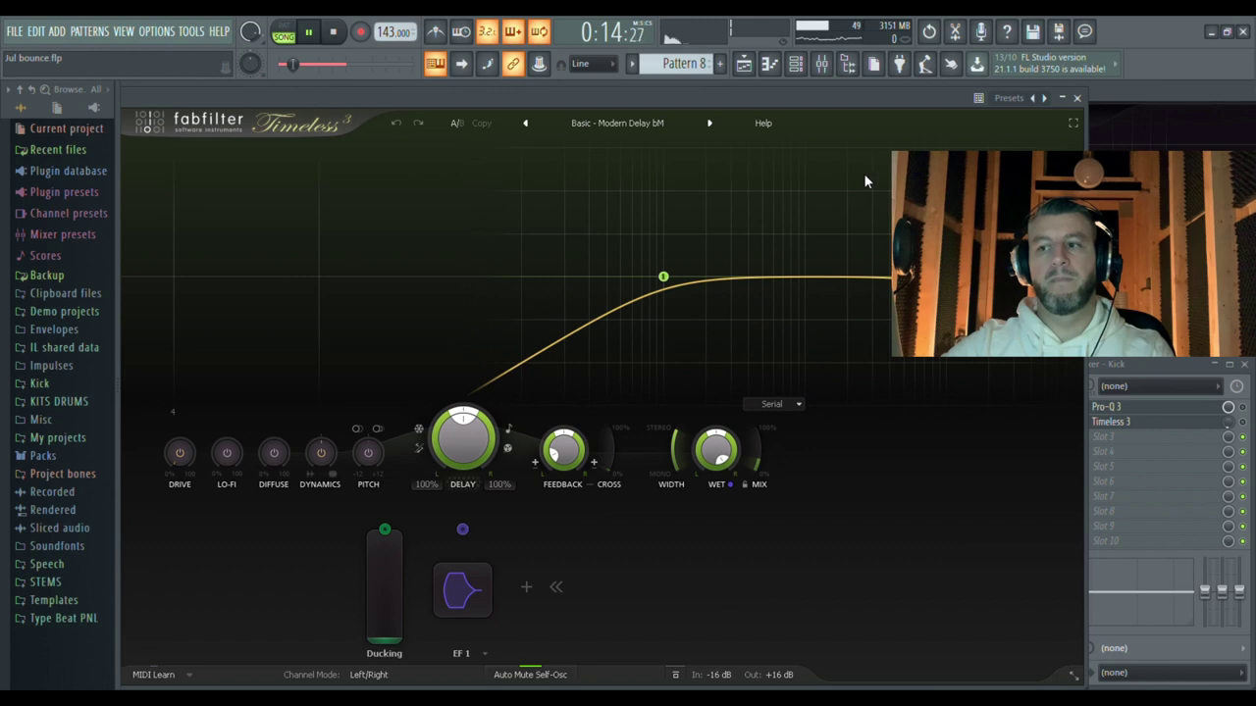
{"action": "left_click", "coordinate": [1234, 412]}
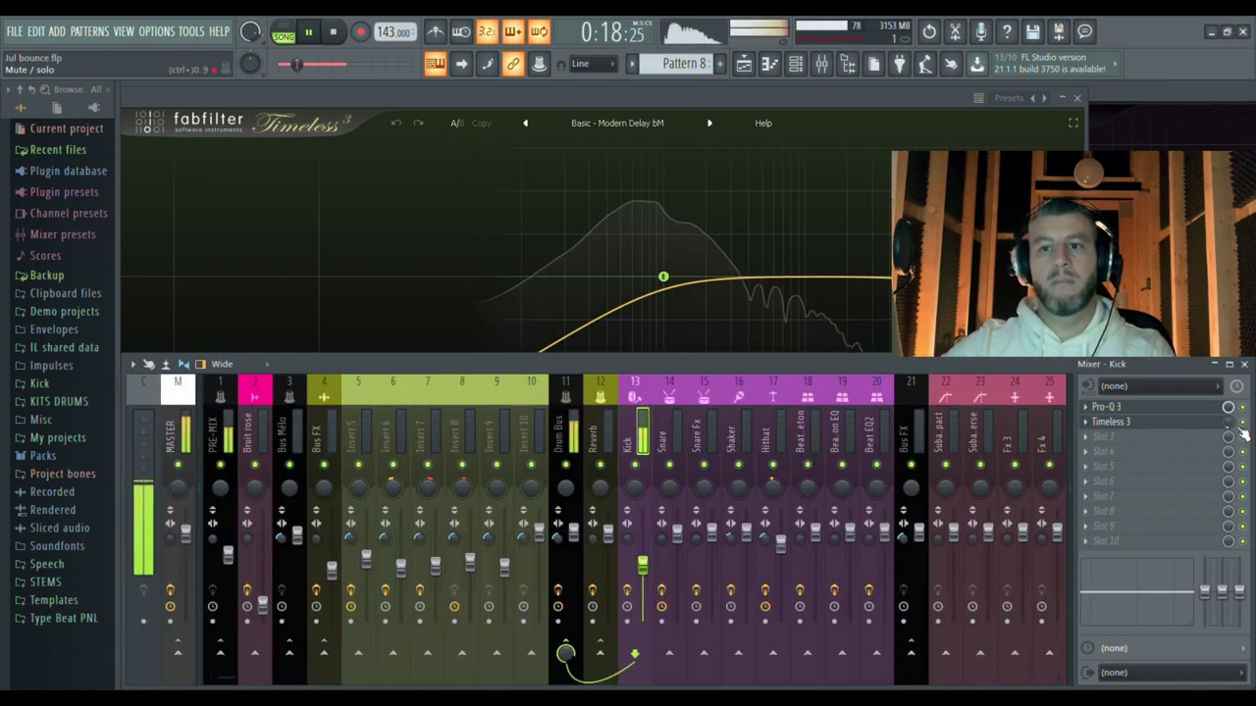
{"action": "key", "text": "space"}
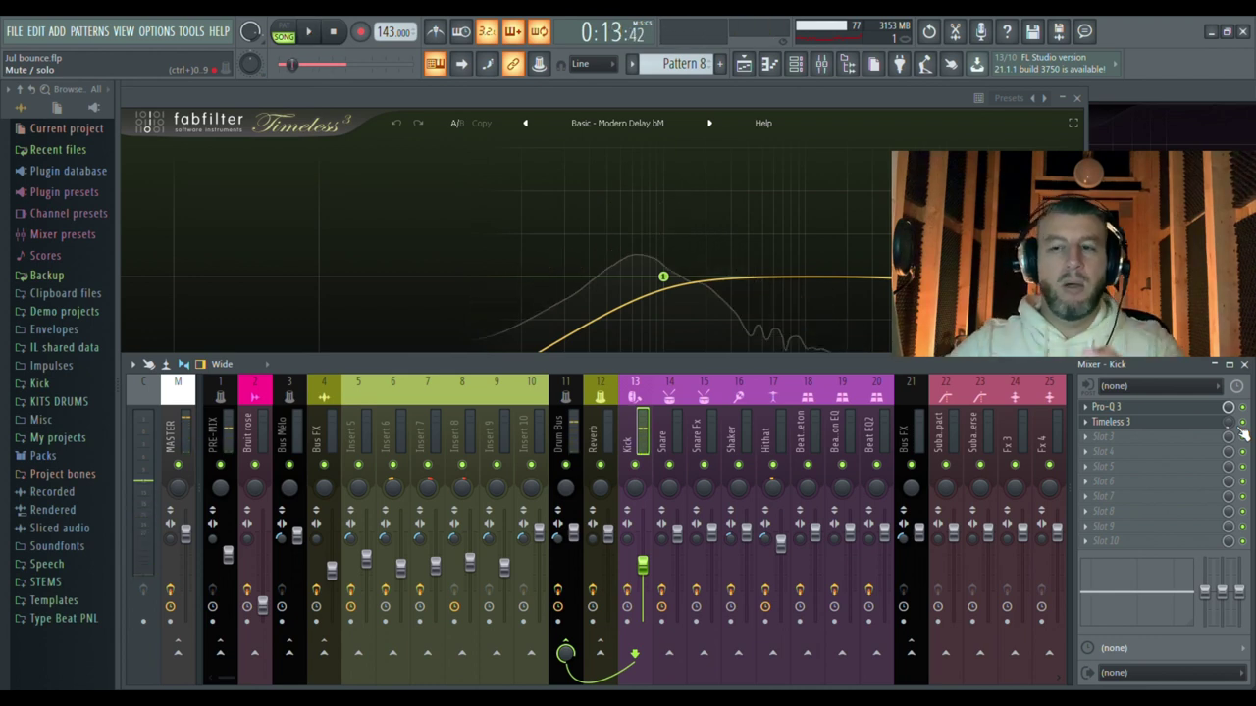
{"action": "key", "text": "space"}
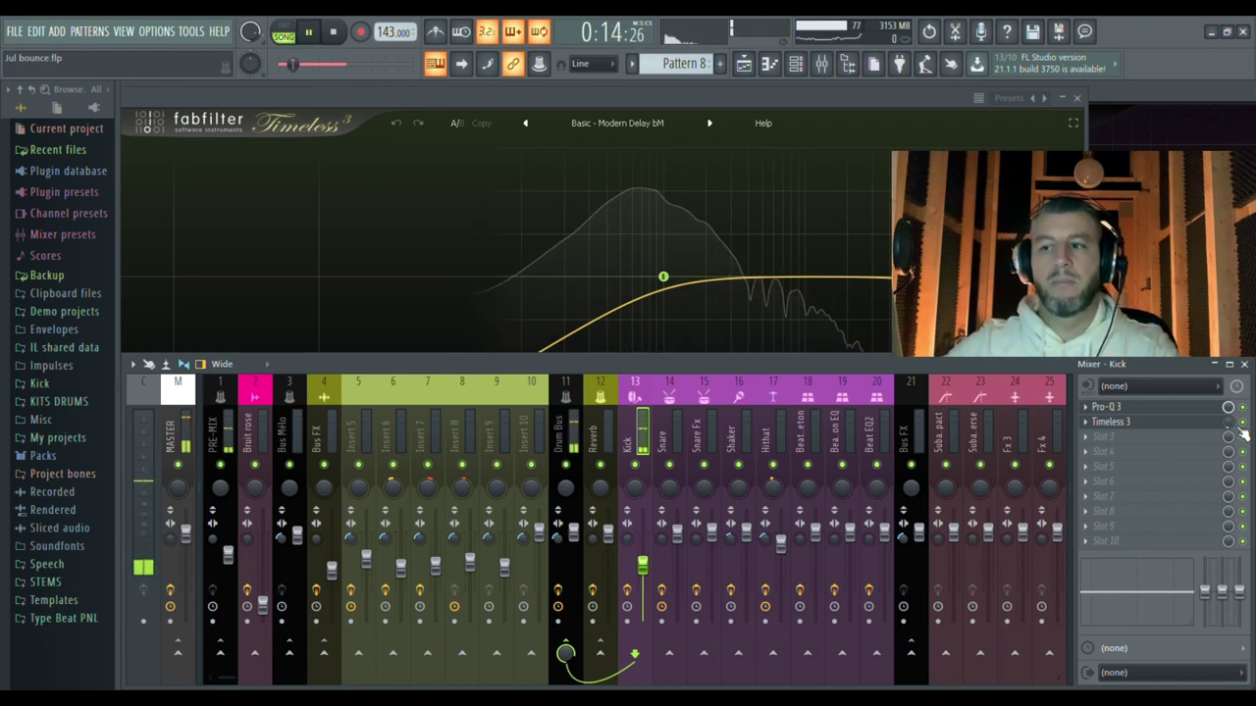
{"action": "key", "text": "space"}
{"action": "left_click_drag", "start_coordinate": [924, 100], "coordinate": [814, 124]}
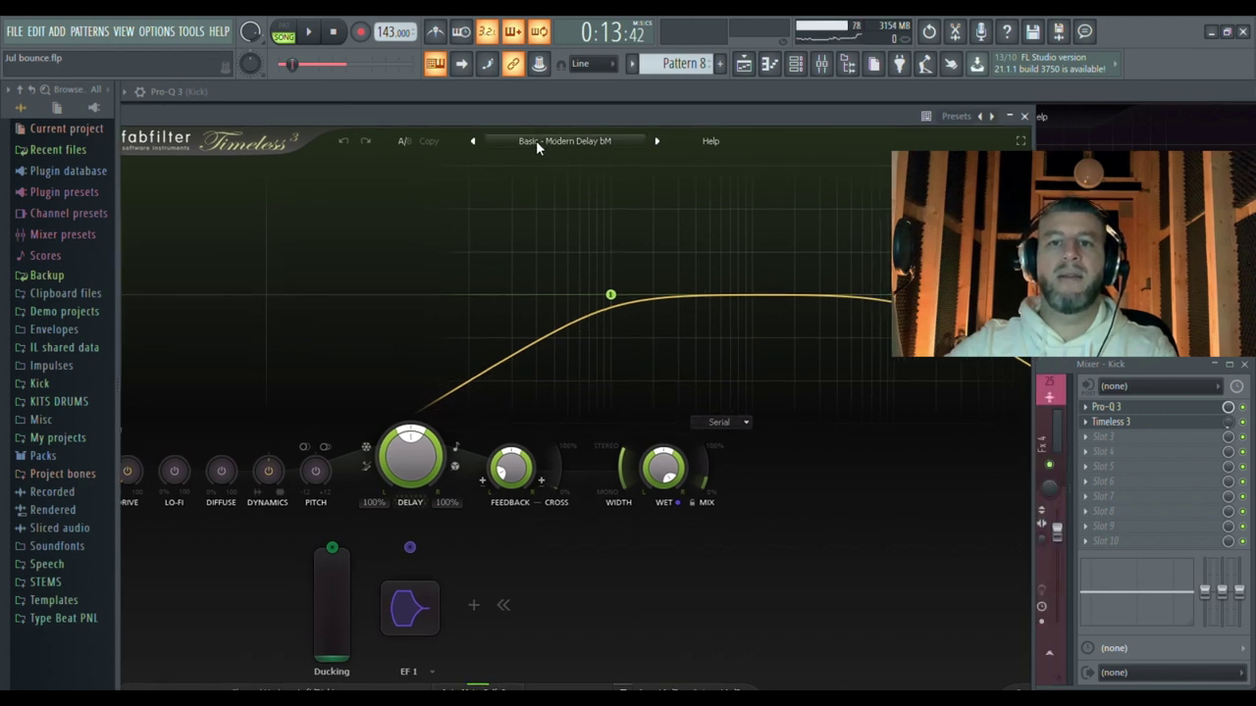
{"action": "left_click", "coordinate": [1025, 116]}
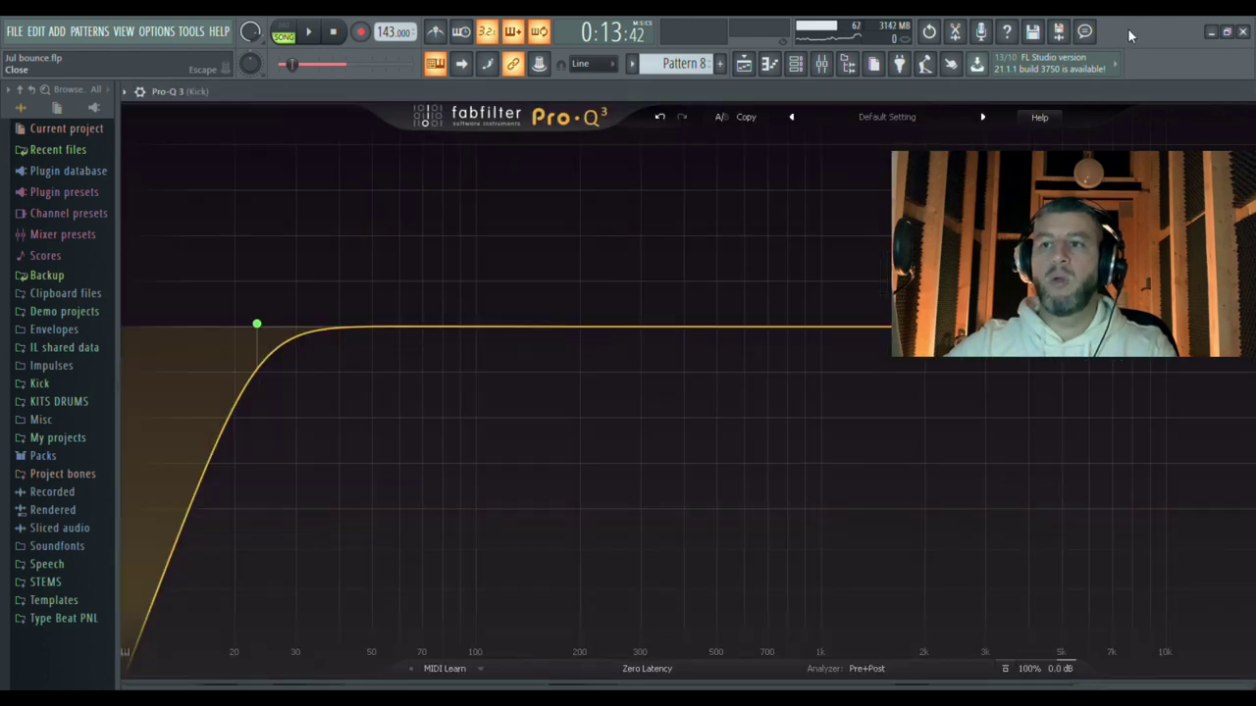
Step: Close the Kick channel's Pro-Q 3 window to return to the playlist and mixer
{"action": "left_click", "coordinate": [770, 65]}
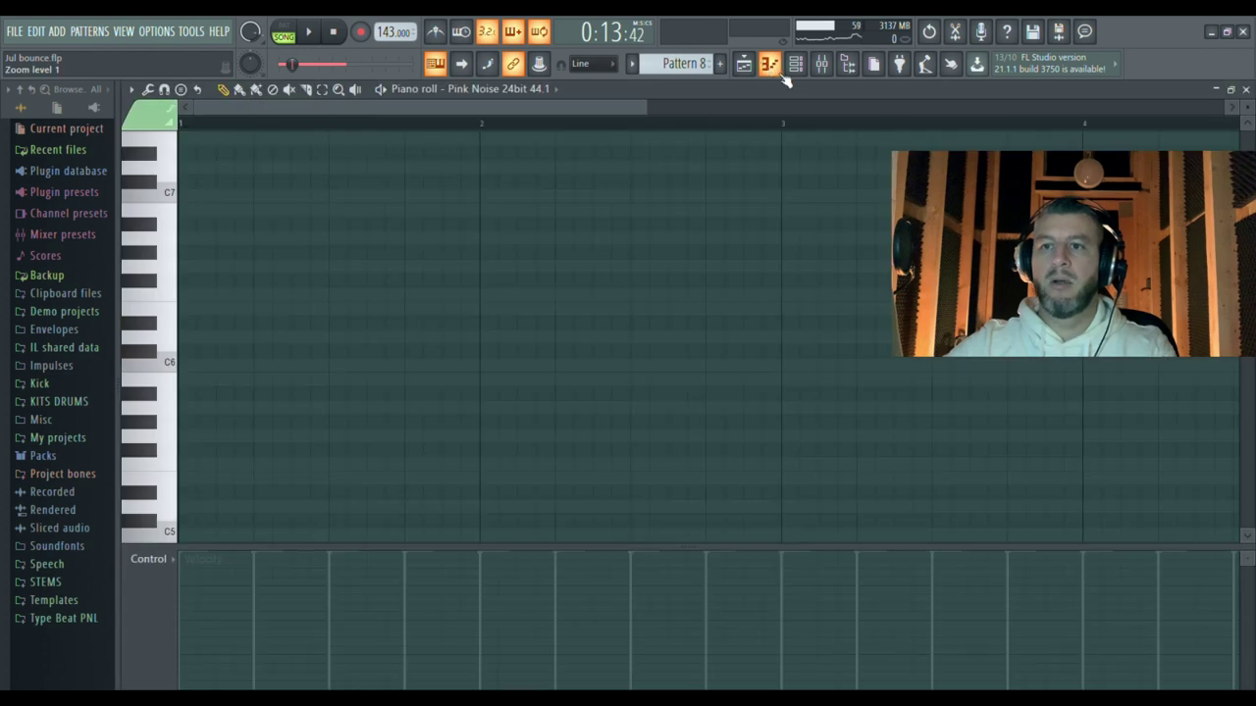
{"action": "left_click", "coordinate": [770, 65]}
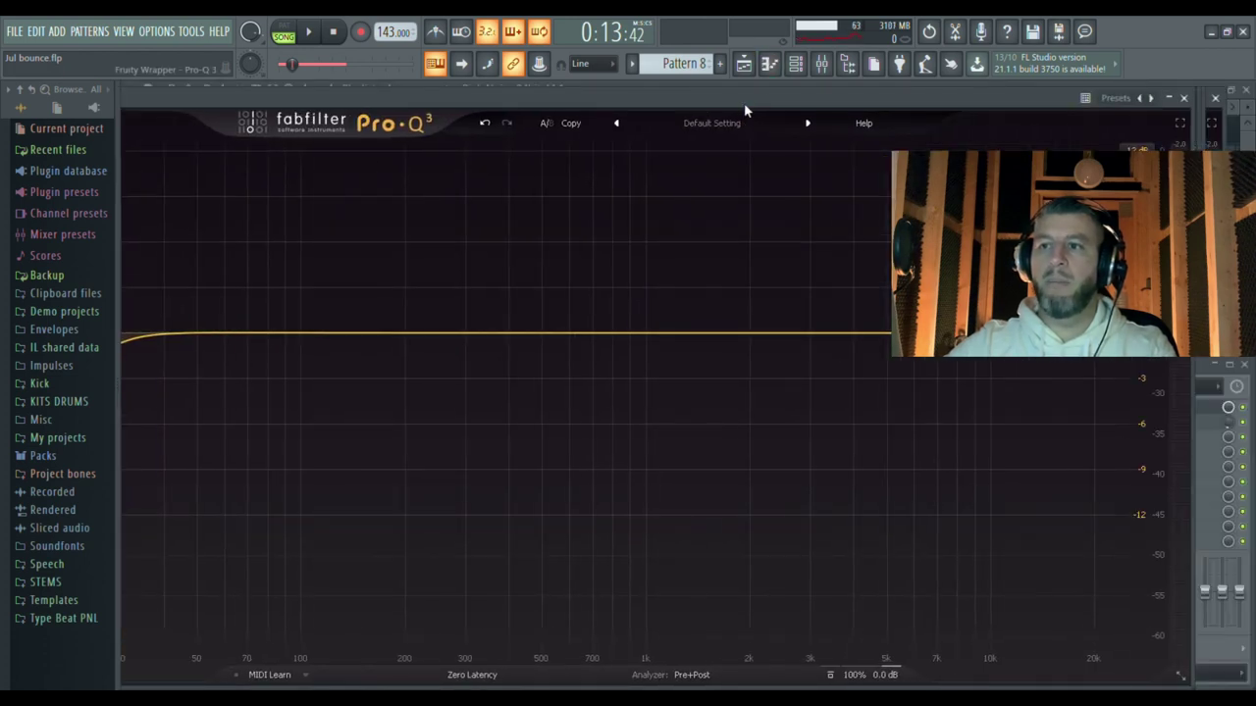
{"action": "left_click_drag", "start_coordinate": [1030, 97], "coordinate": [847, 95]}
{"action": "left_click", "coordinate": [999, 98]}
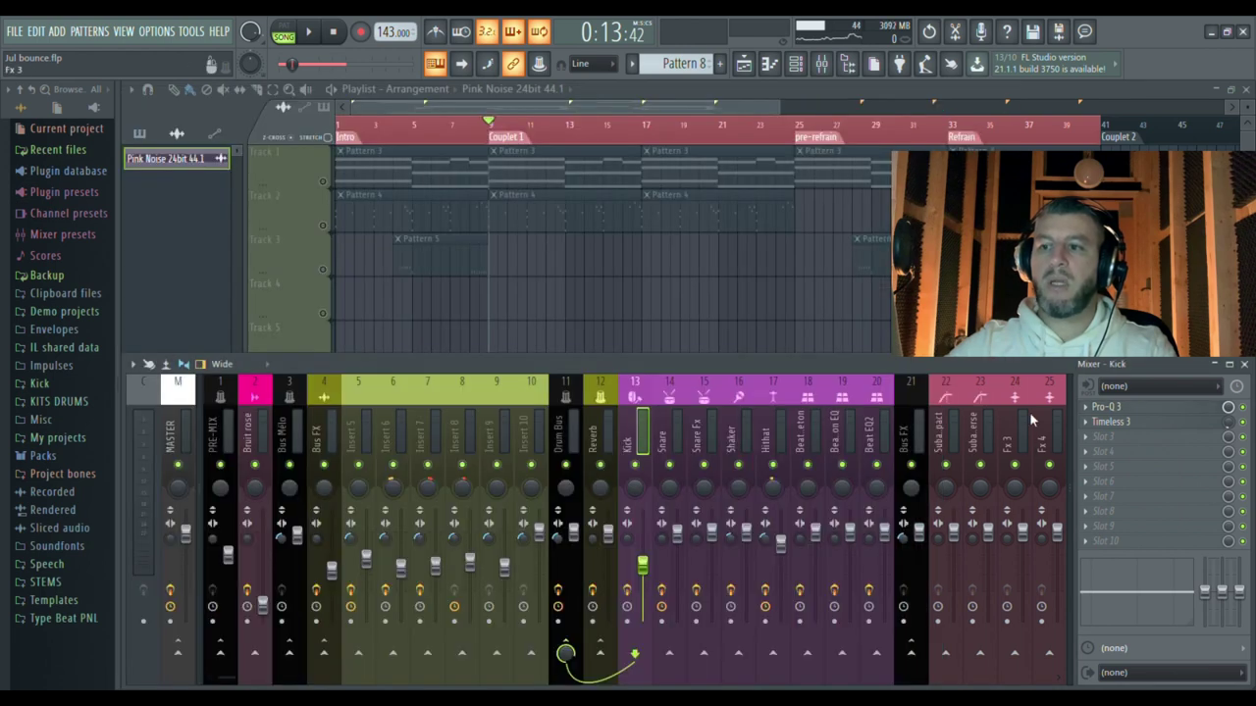
Step: Replay the kick from the Couplet 1 marker to check the effect of Timeless 3, and briefly review the delay's settings
{"action": "key", "text": "space"}
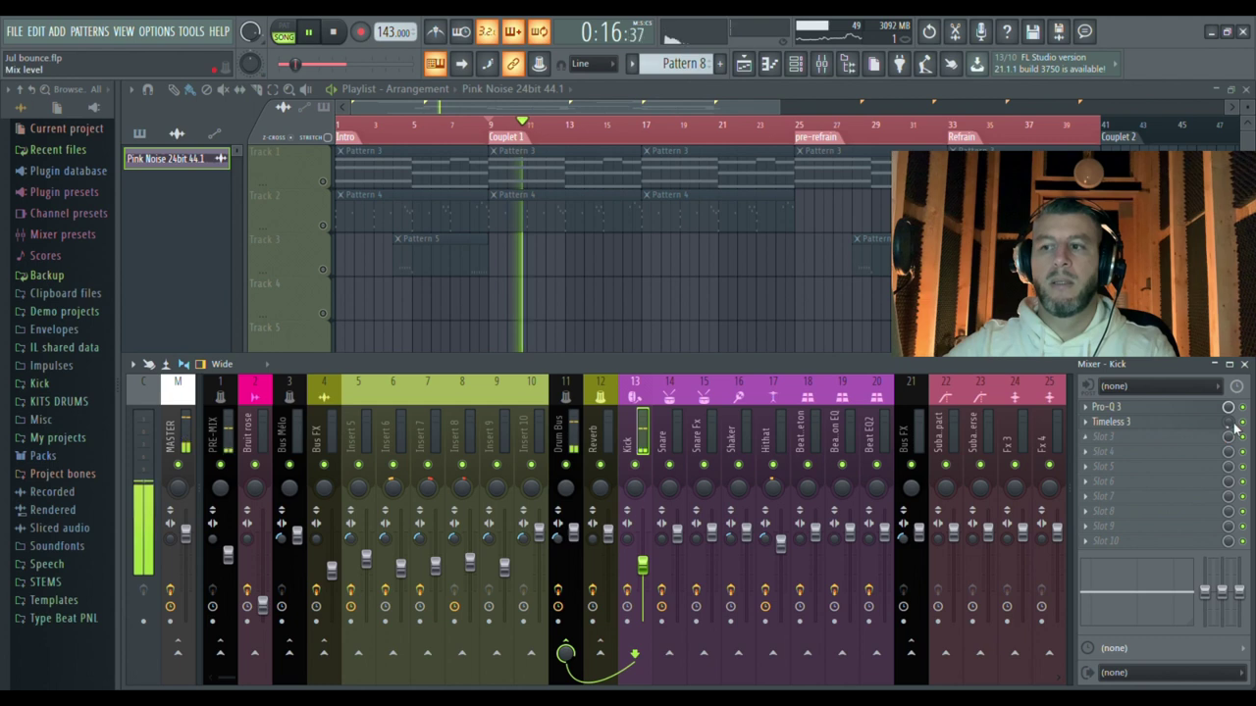
{"action": "key", "text": "space"}
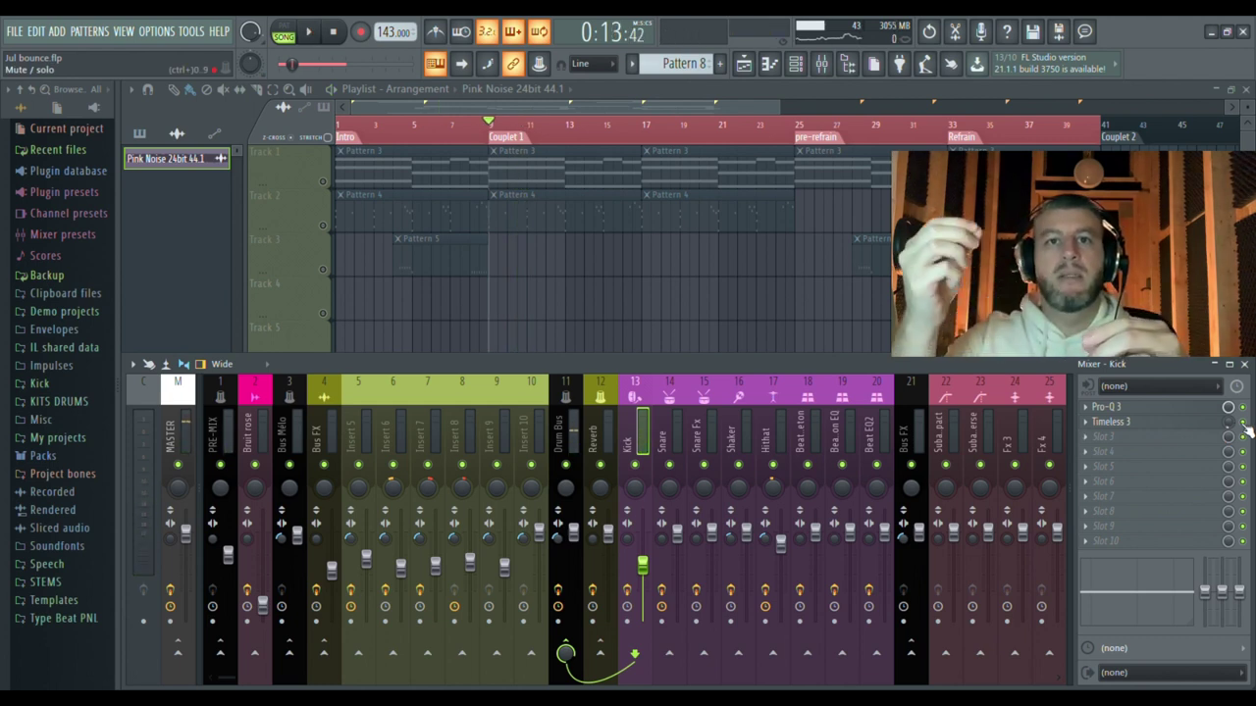
{"action": "key", "text": "space"}
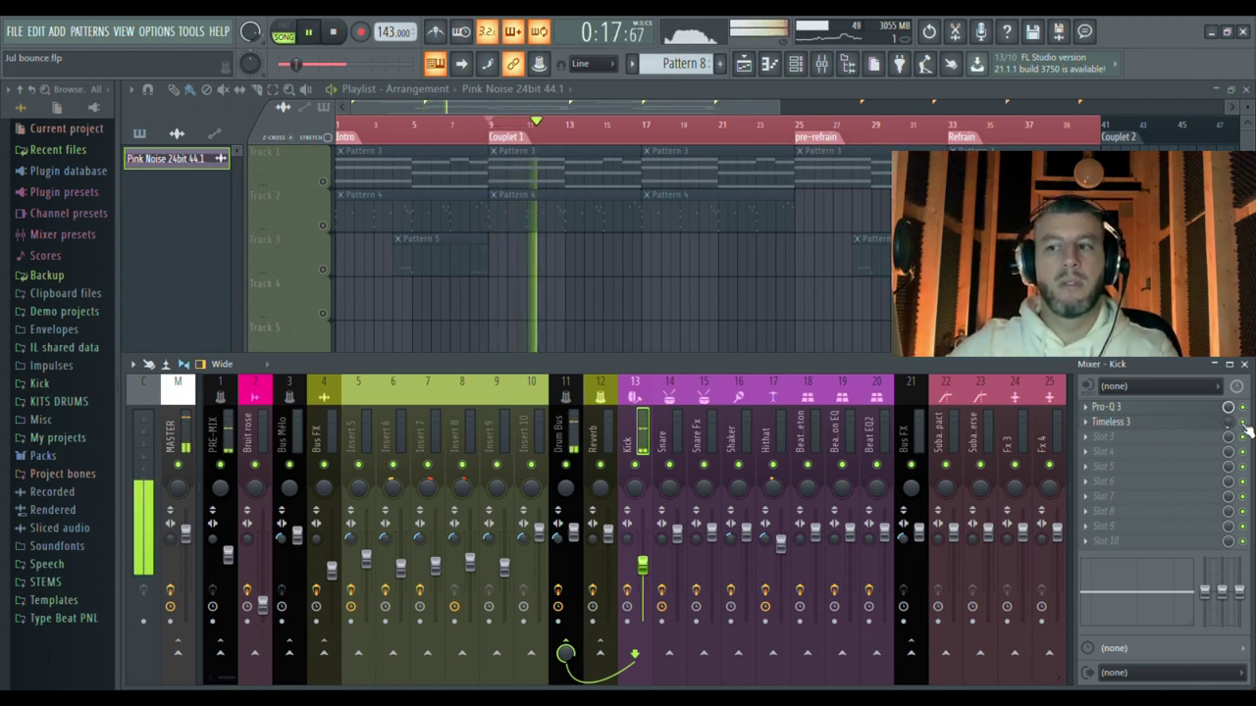
{"action": "key", "text": "space"}
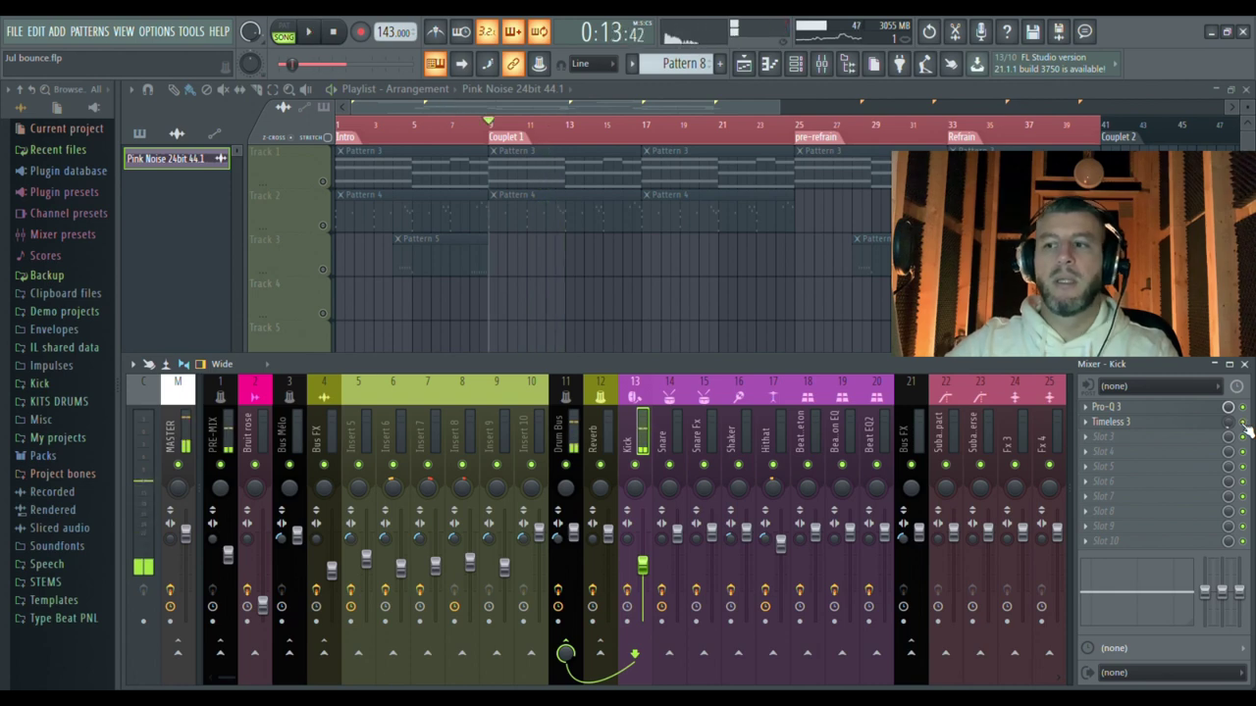
{"action": "left_click", "coordinate": [1182, 426]}
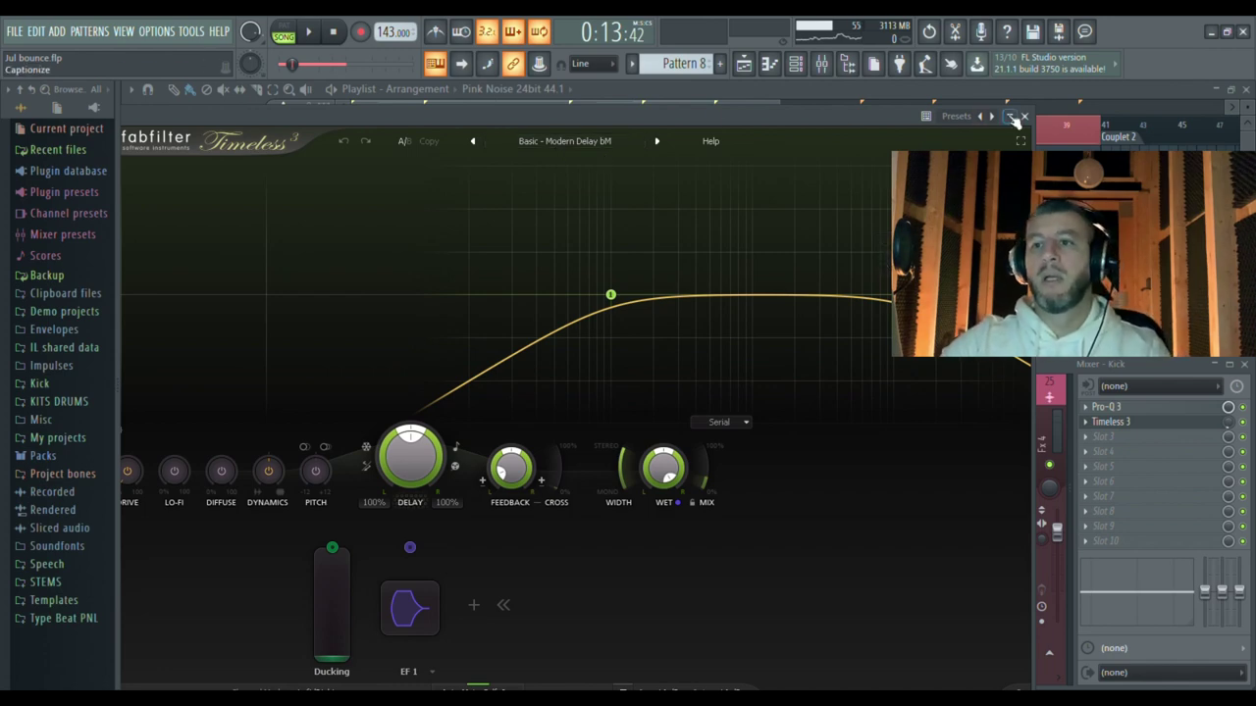
{"action": "left_click", "coordinate": [1023, 116]}
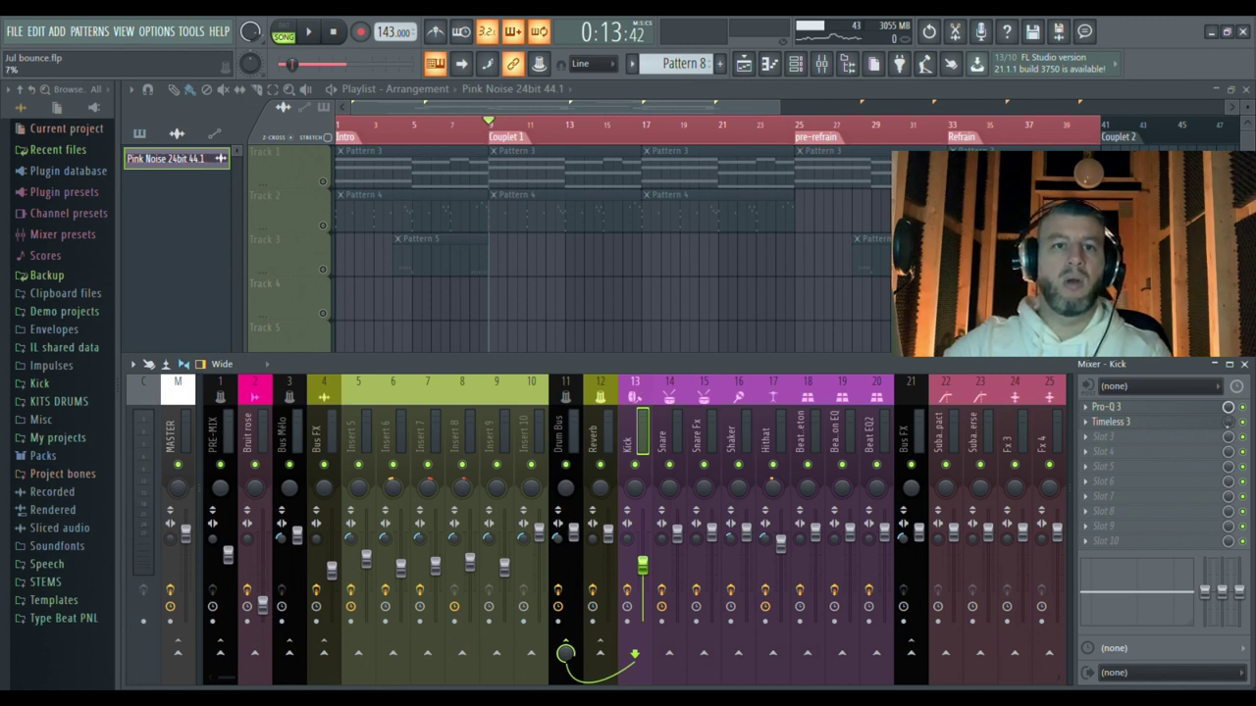
Step: Play the kick pattern twice from Couplet 1 to judge the Timeless 3 mix level on the Kick channel
{"action": "key", "text": "space"}
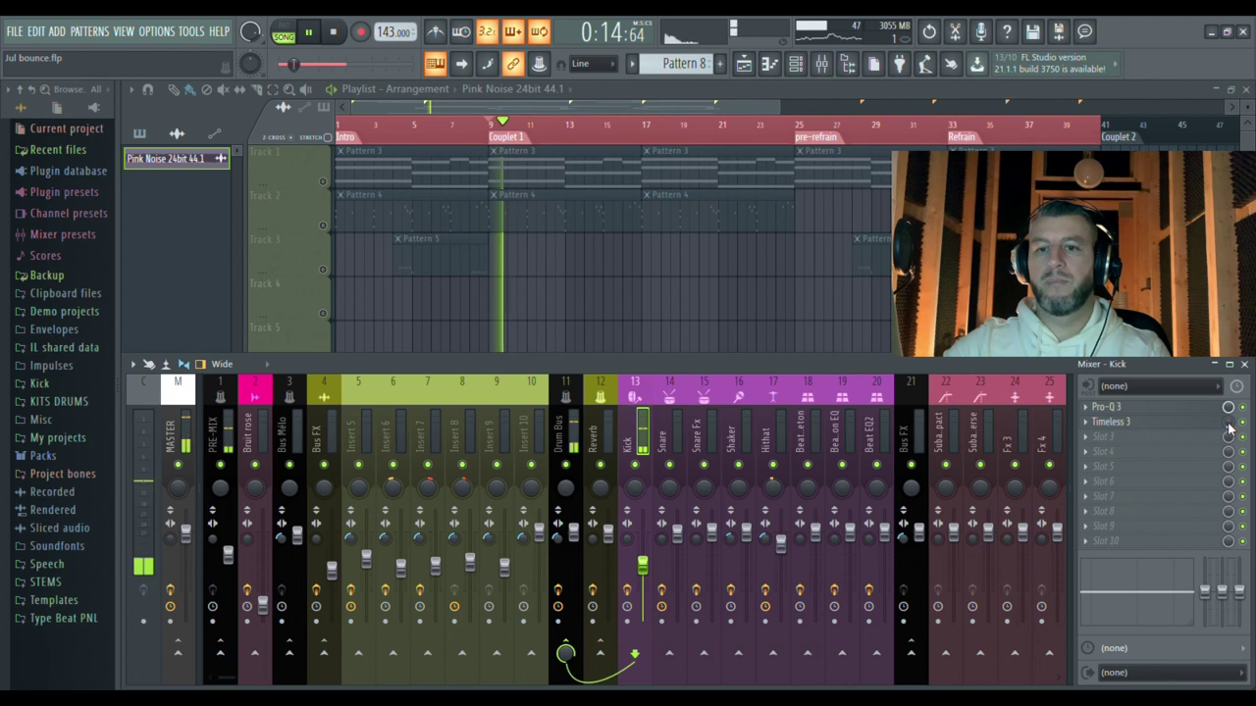
{"action": "key", "text": "space"}
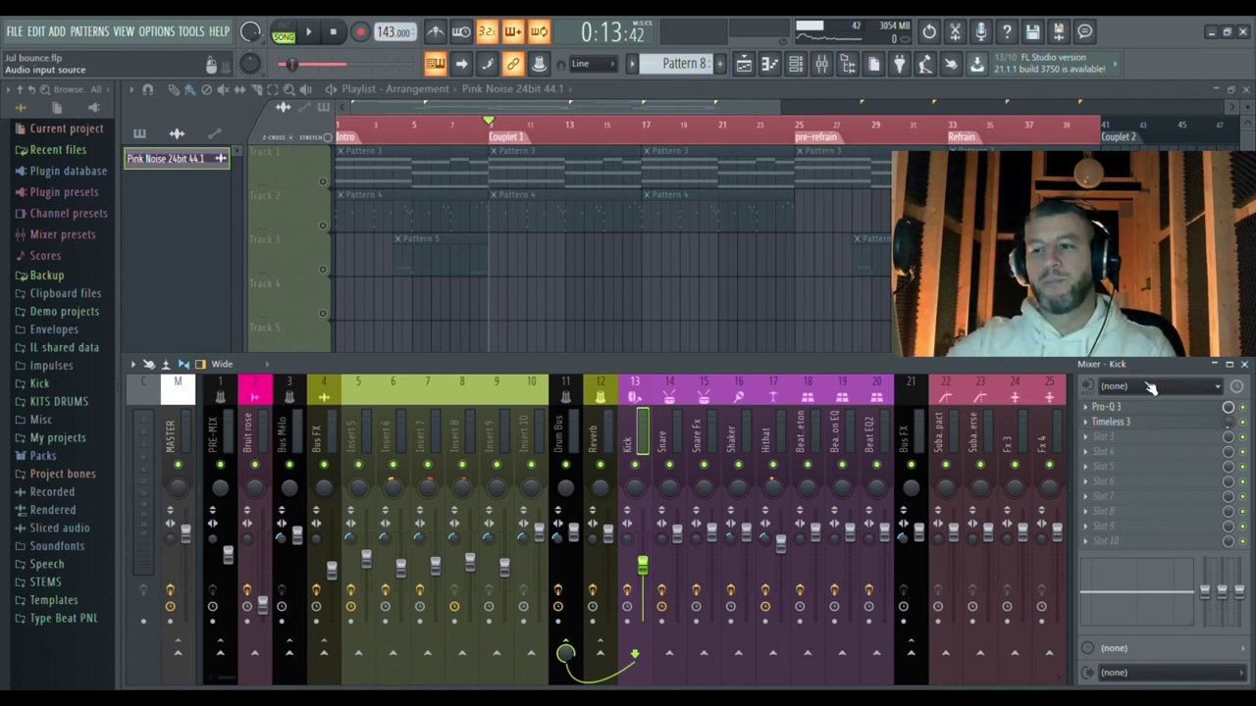
{"action": "key", "text": "space"}
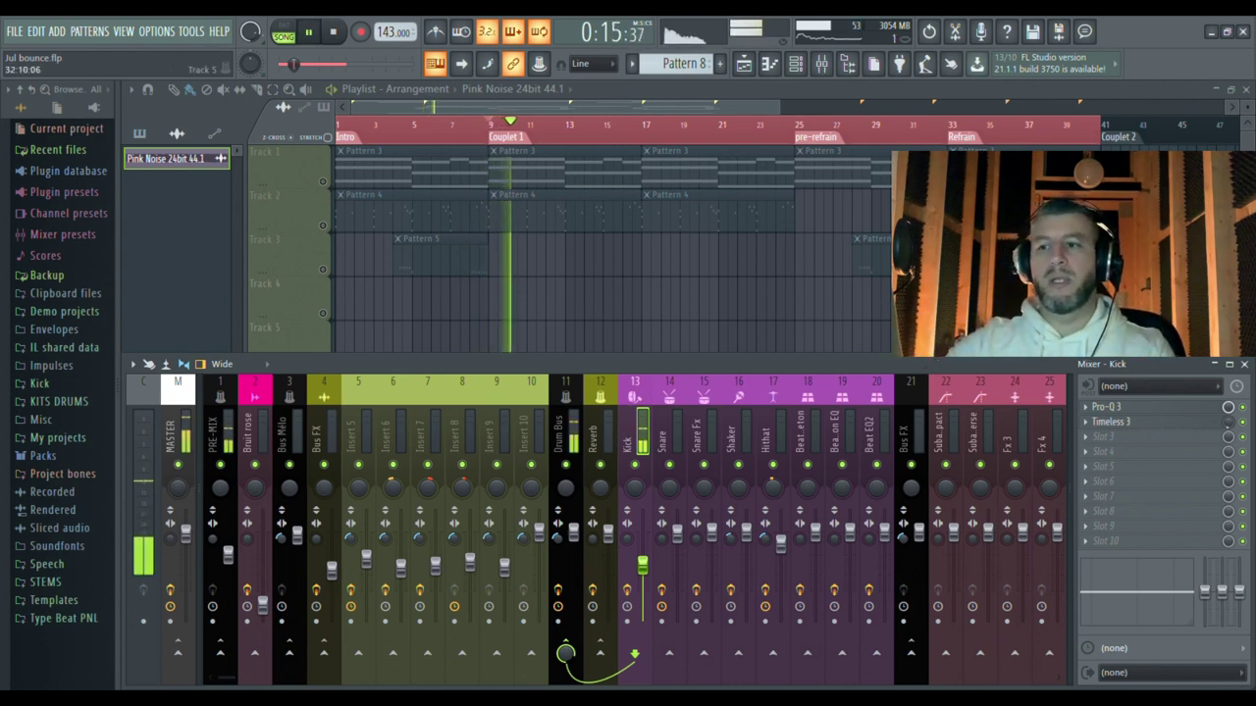
{"action": "key", "text": "space"}
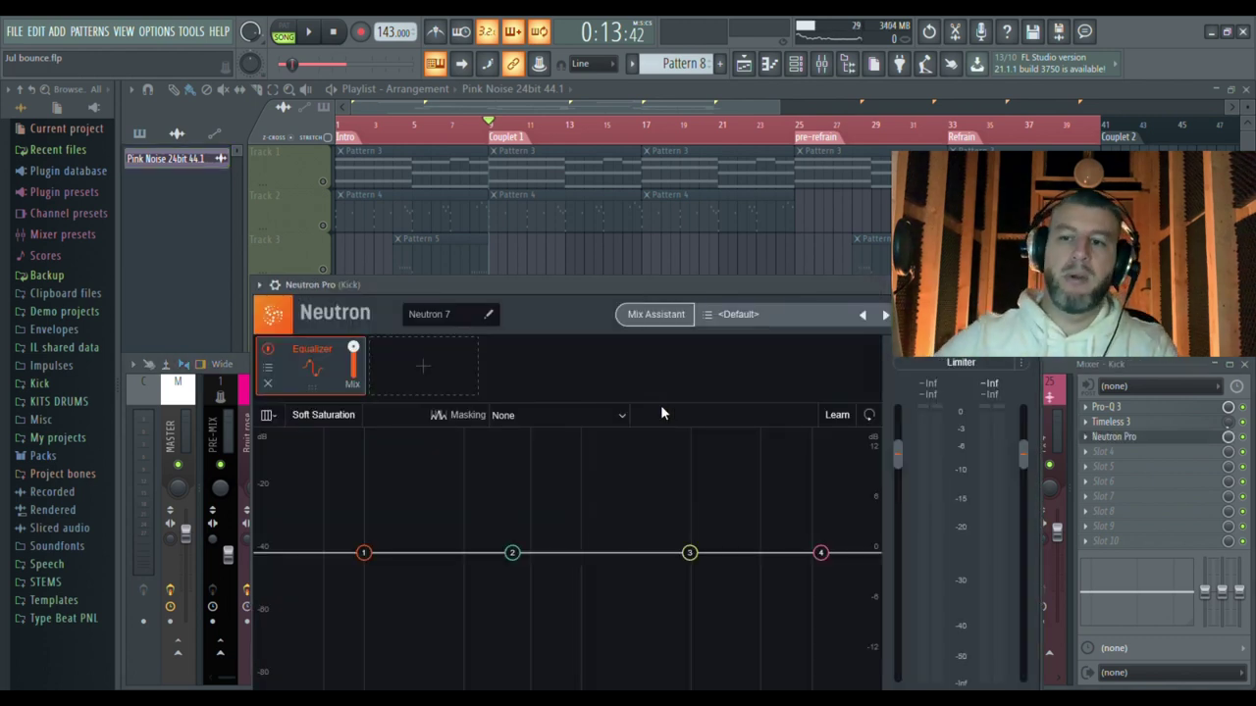
Step: Load the Air Tight Kick preset in Neutron Pro on the Kick channel, play the pattern, and close the plugin window
{"action": "left_click_drag", "start_coordinate": [707, 286], "coordinate": [738, 126]}
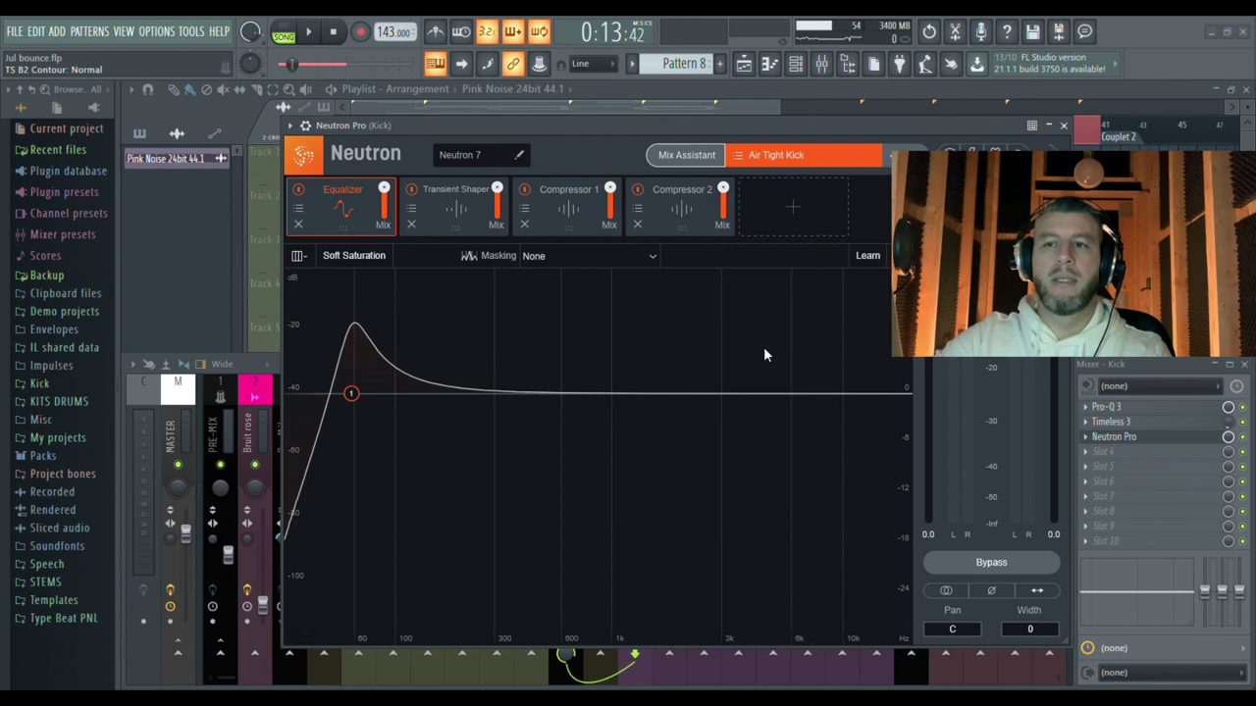
{"action": "key", "text": "space"}
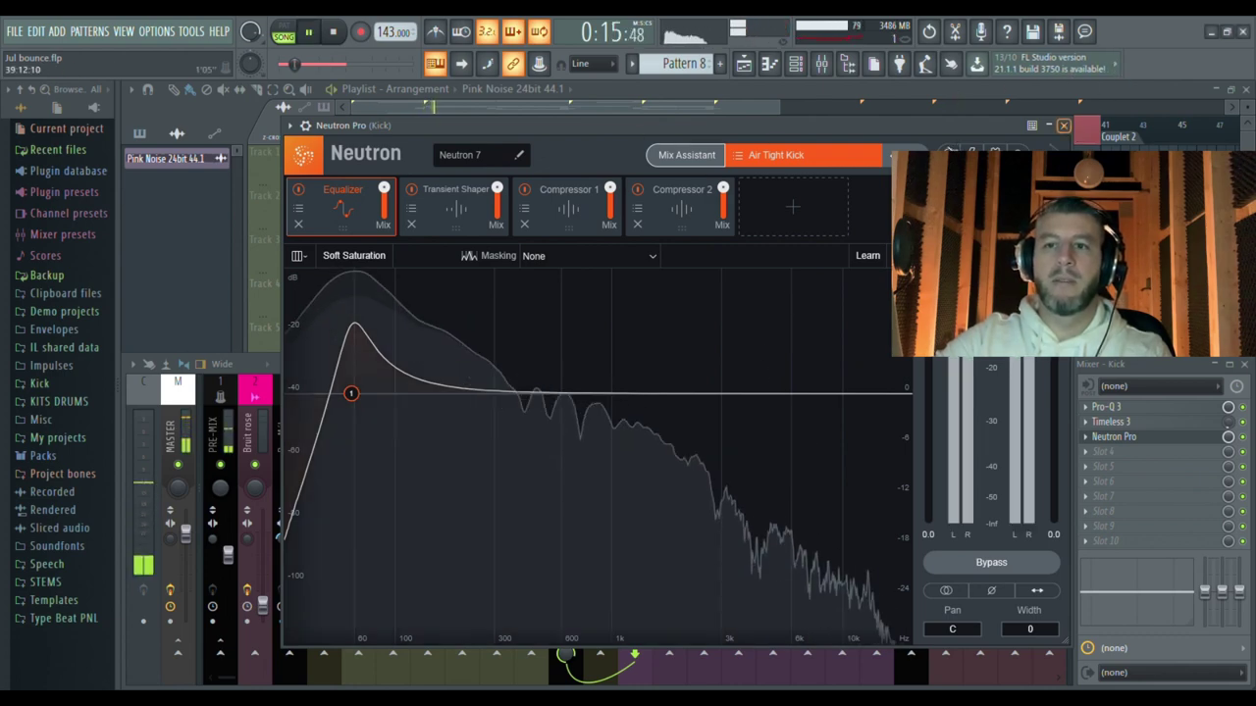
{"action": "left_click", "coordinate": [1064, 126]}
{"action": "key", "text": "space"}
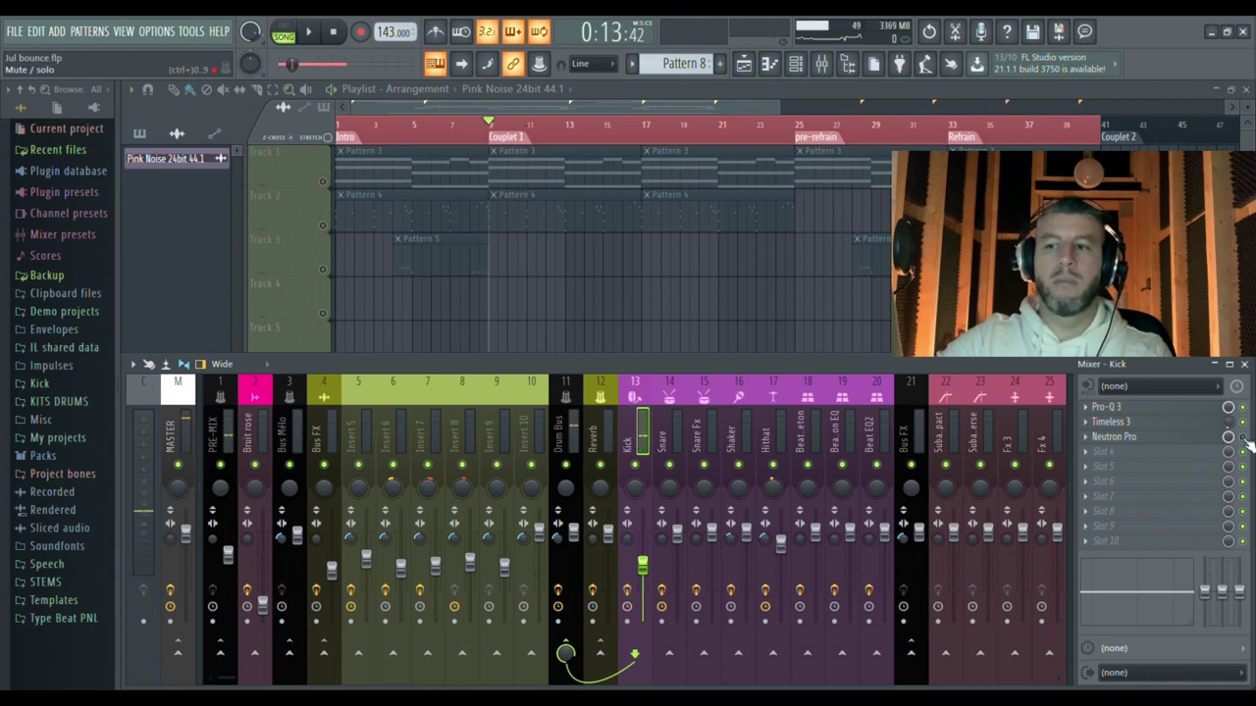
Step: Replay the kick from Couplet 1 to compare it with Neutron Pro off and on, and with all three Kick effects bypassed
{"action": "key", "text": "space"}
{"action": "key", "text": "space"}
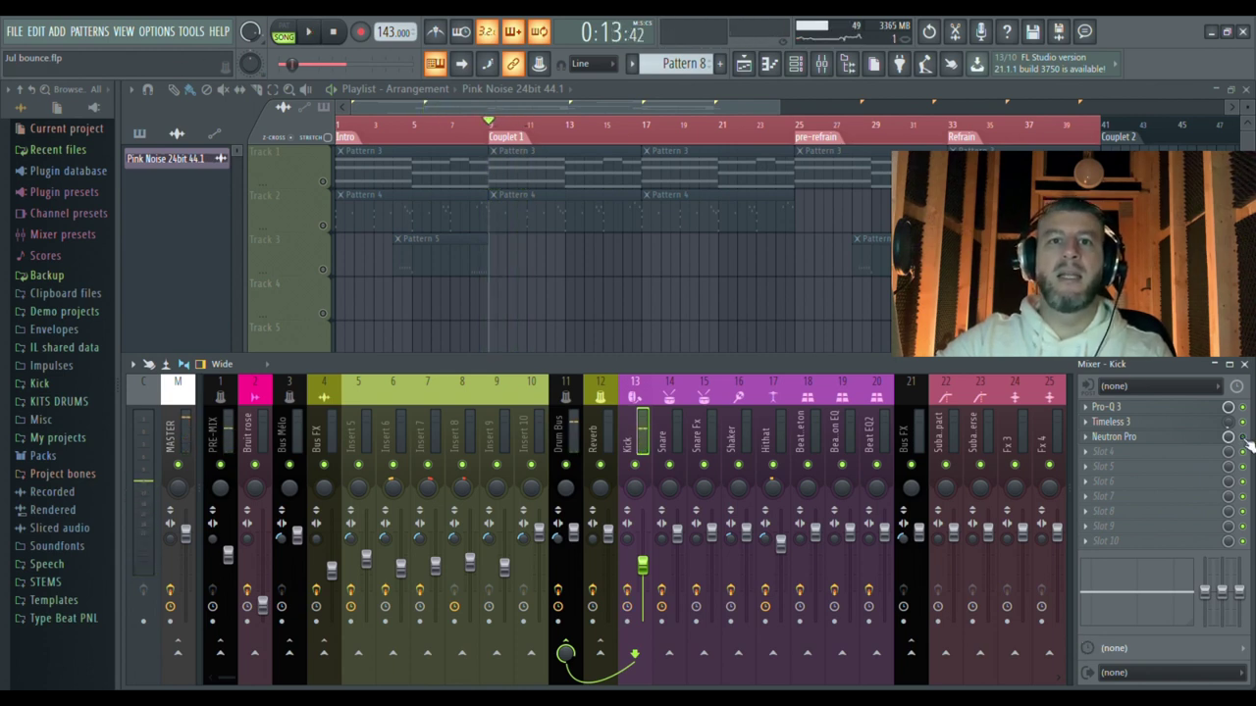
{"action": "key", "text": "space"}
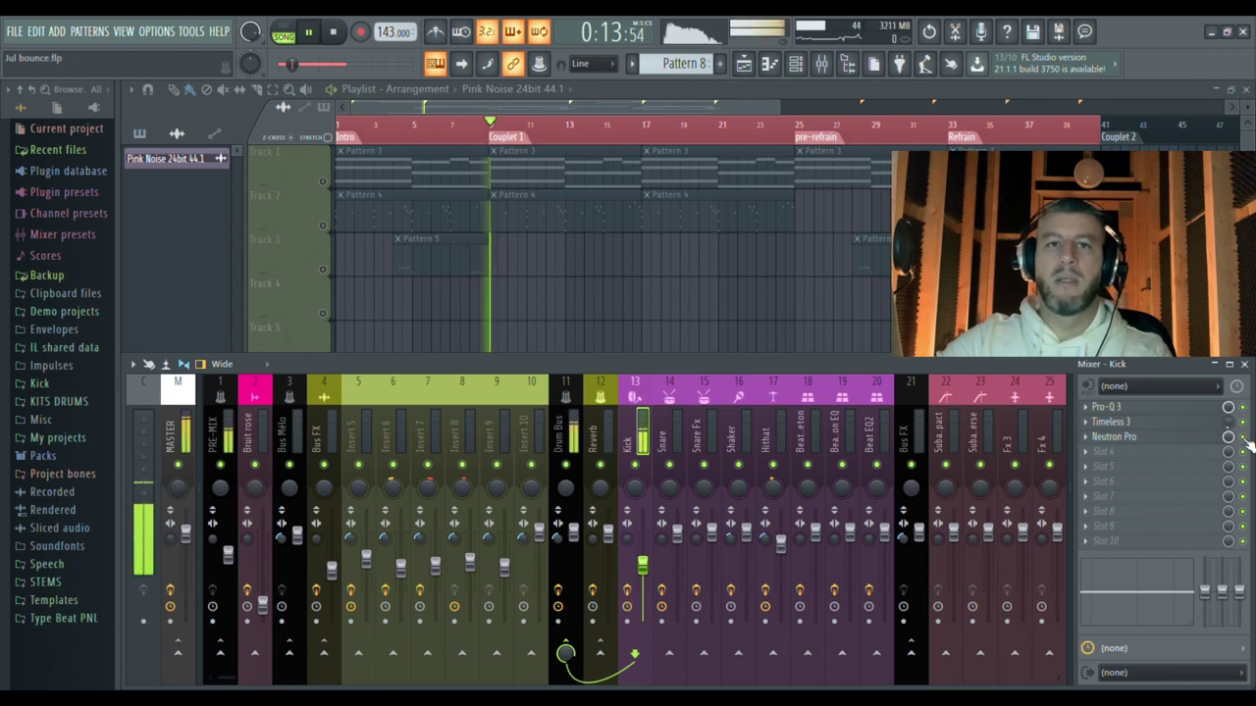
{"action": "key", "text": "space"}
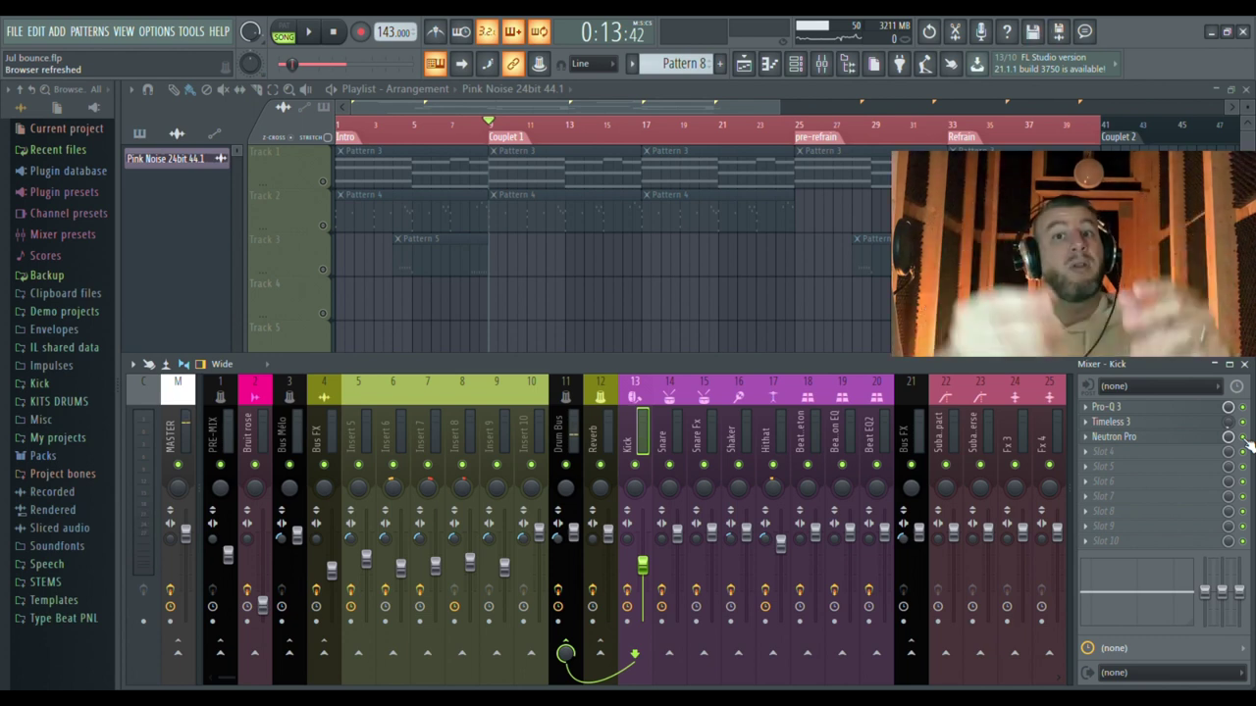
{"action": "key", "text": "space"}
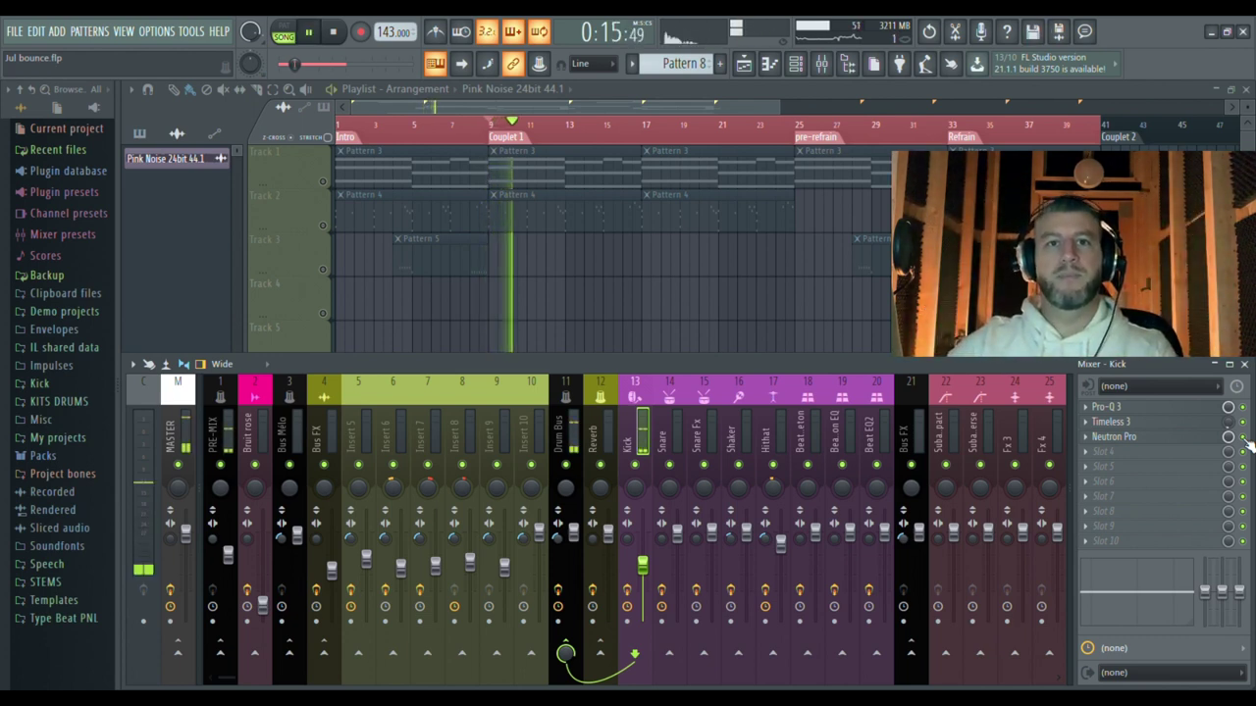
{"action": "key", "text": "space"}
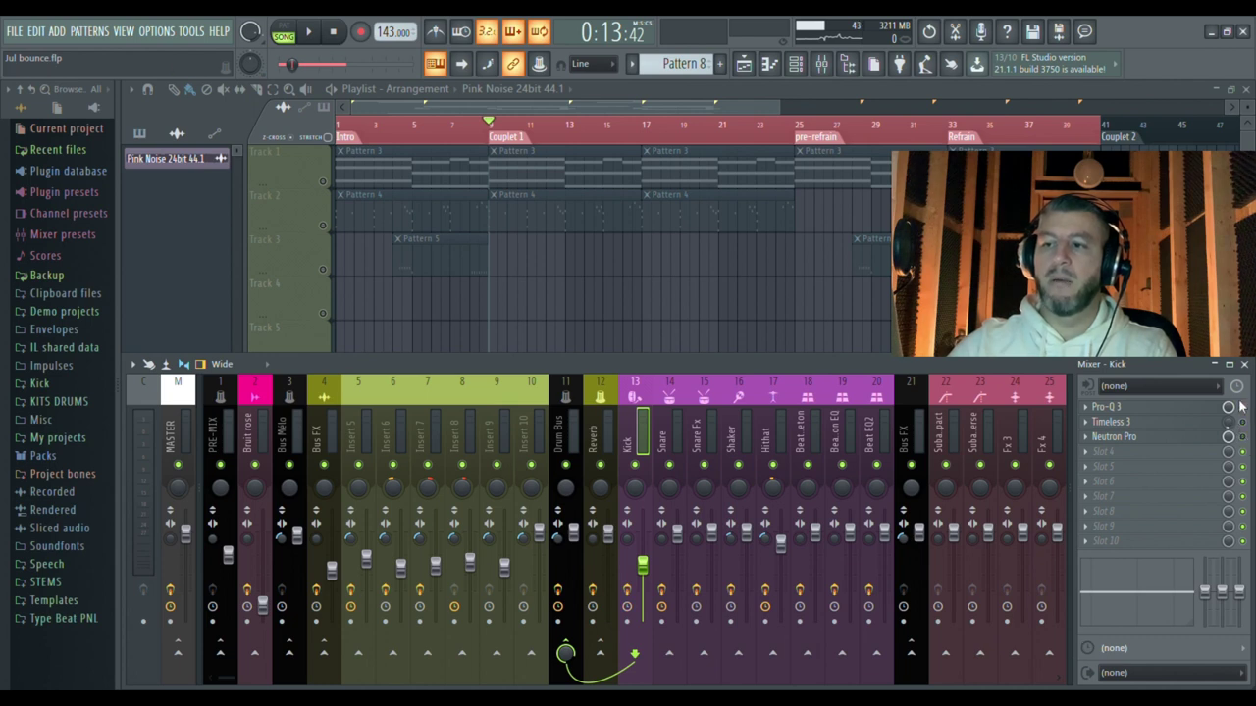
{"action": "key", "text": "space"}
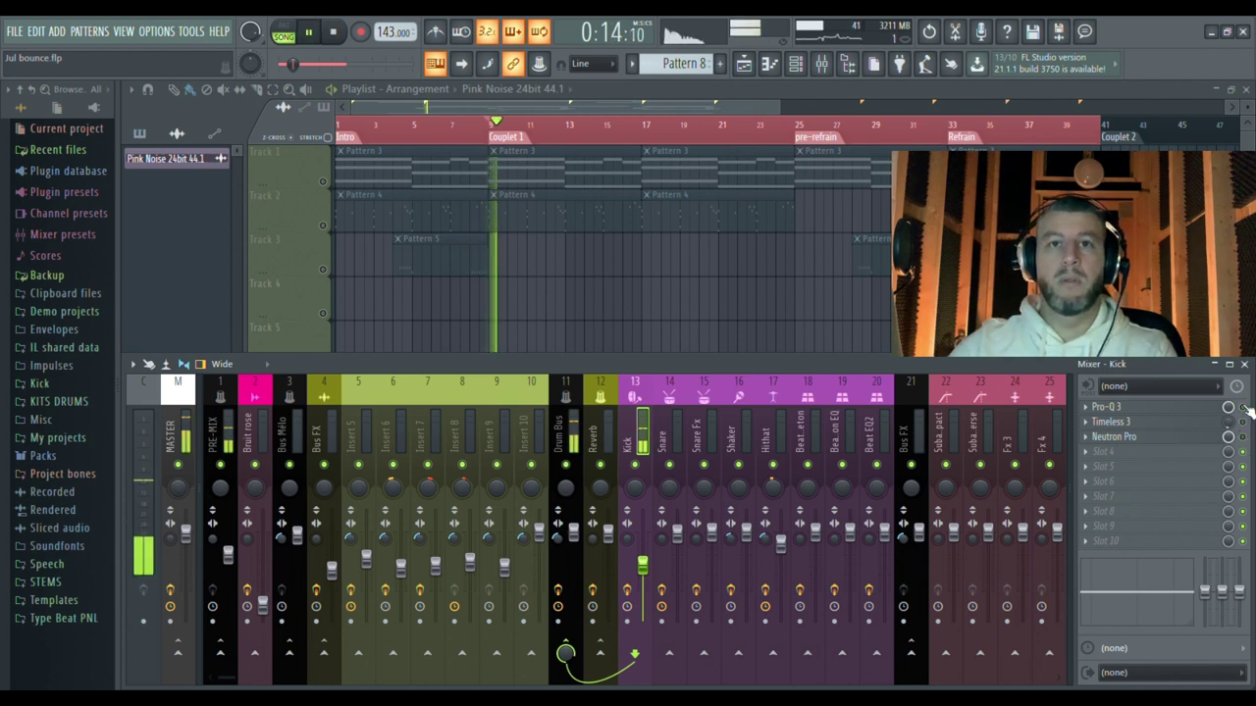
{"action": "key", "text": "space"}
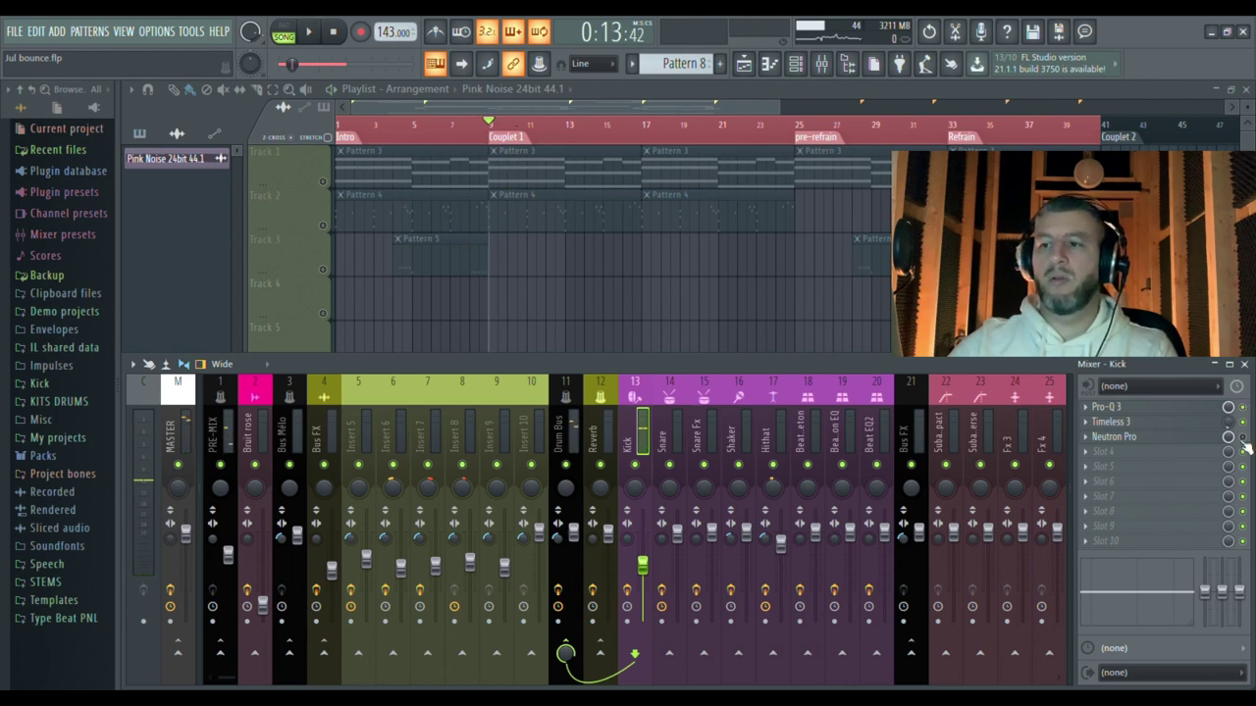
Step: Play the kick once more from the Couplet 1 marker for a final check of its channel effects
{"action": "key", "text": "space"}
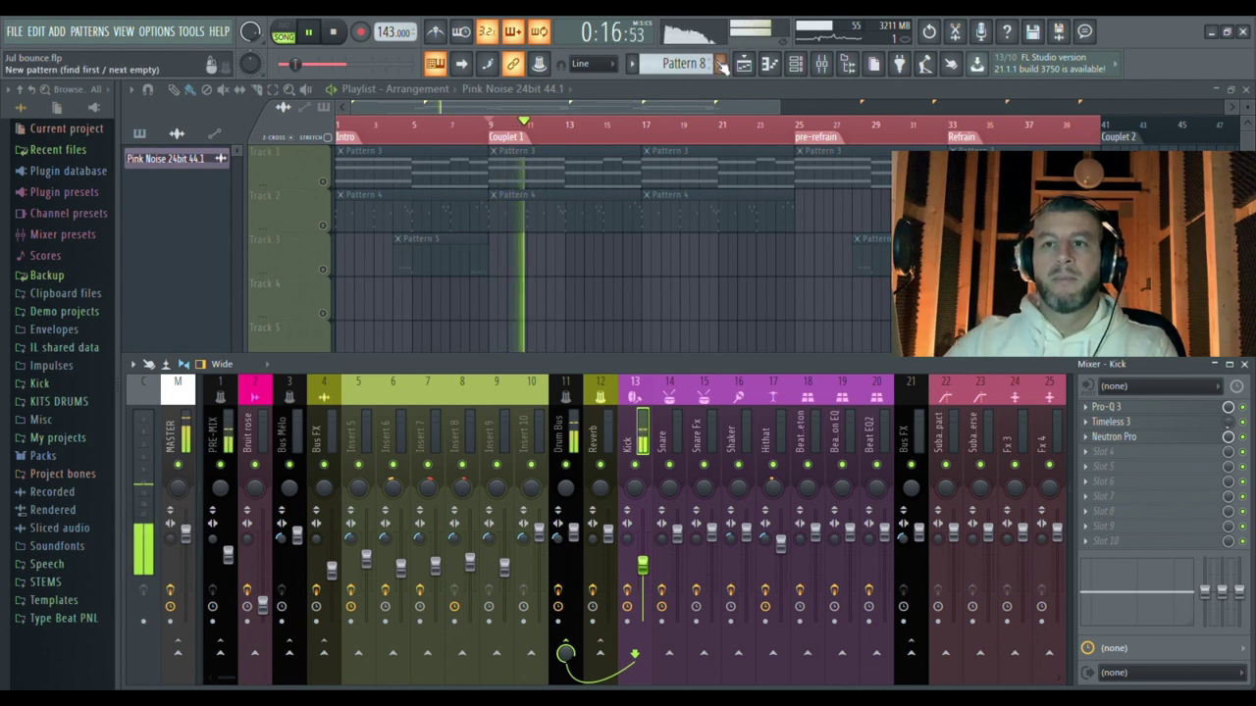
{"action": "key", "text": "space"}
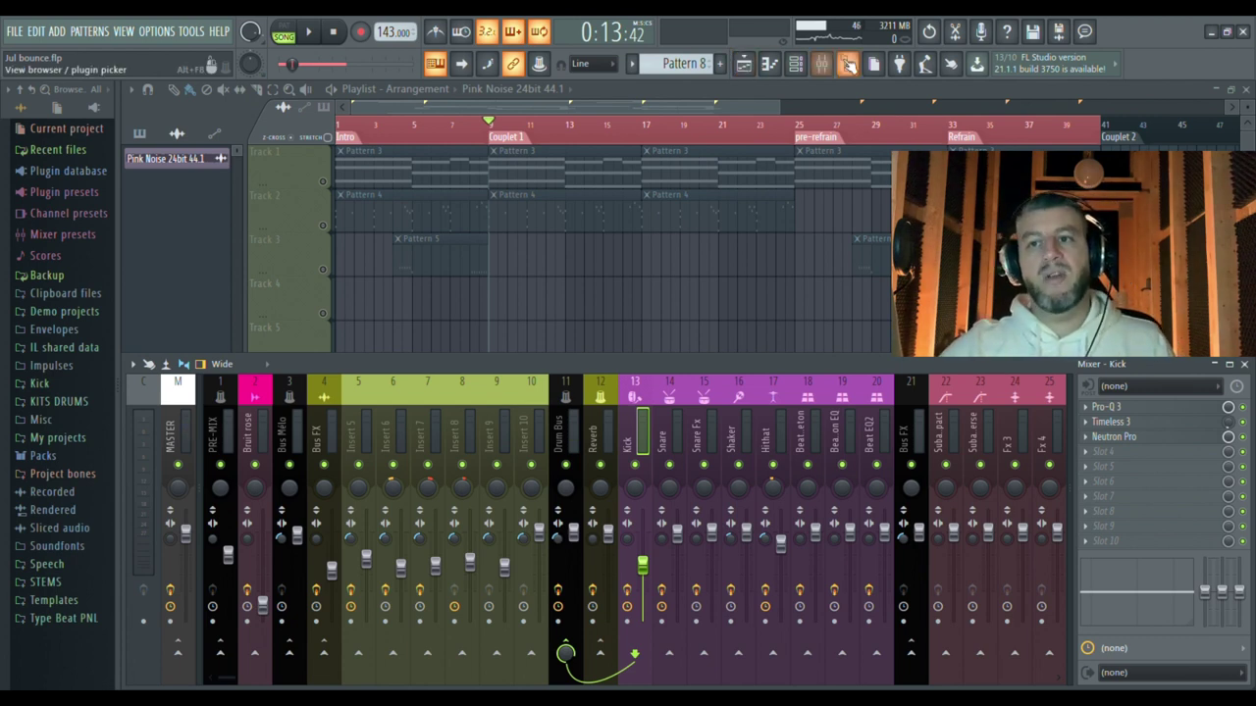
Step: Select the Snare mixer channel, solo playlist Track 9, and play the snare pattern briefly from Couplet 1
{"action": "left_click", "coordinate": [666, 383]}
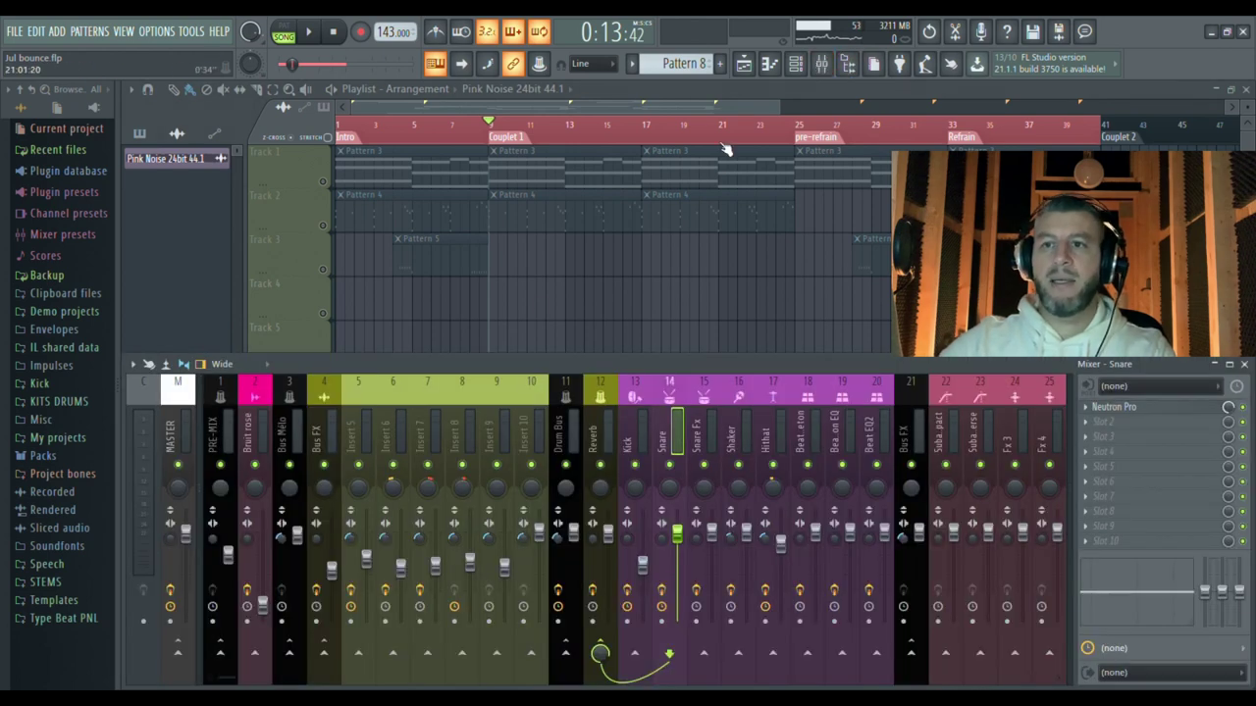
{"action": "left_click", "coordinate": [812, 69]}
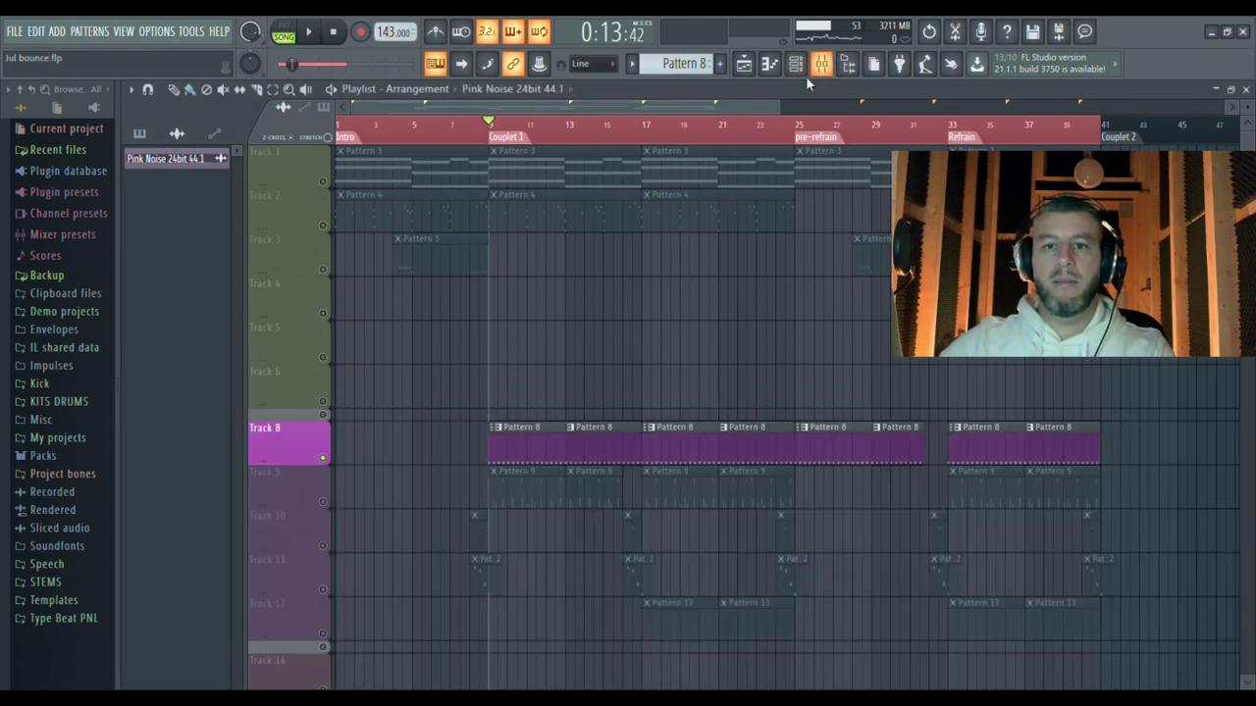
{"action": "right_click", "coordinate": [324, 504]}
{"action": "key", "text": "space"}
{"action": "key", "text": "space"}
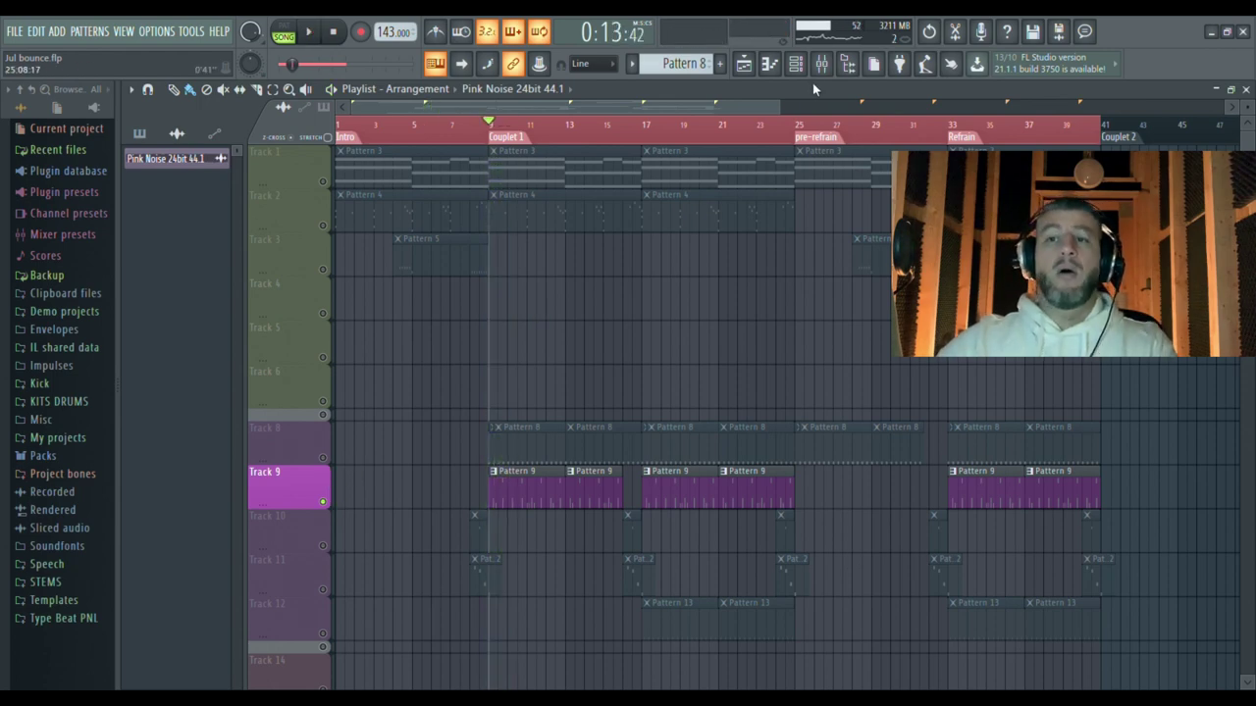
{"action": "left_click", "coordinate": [818, 71]}
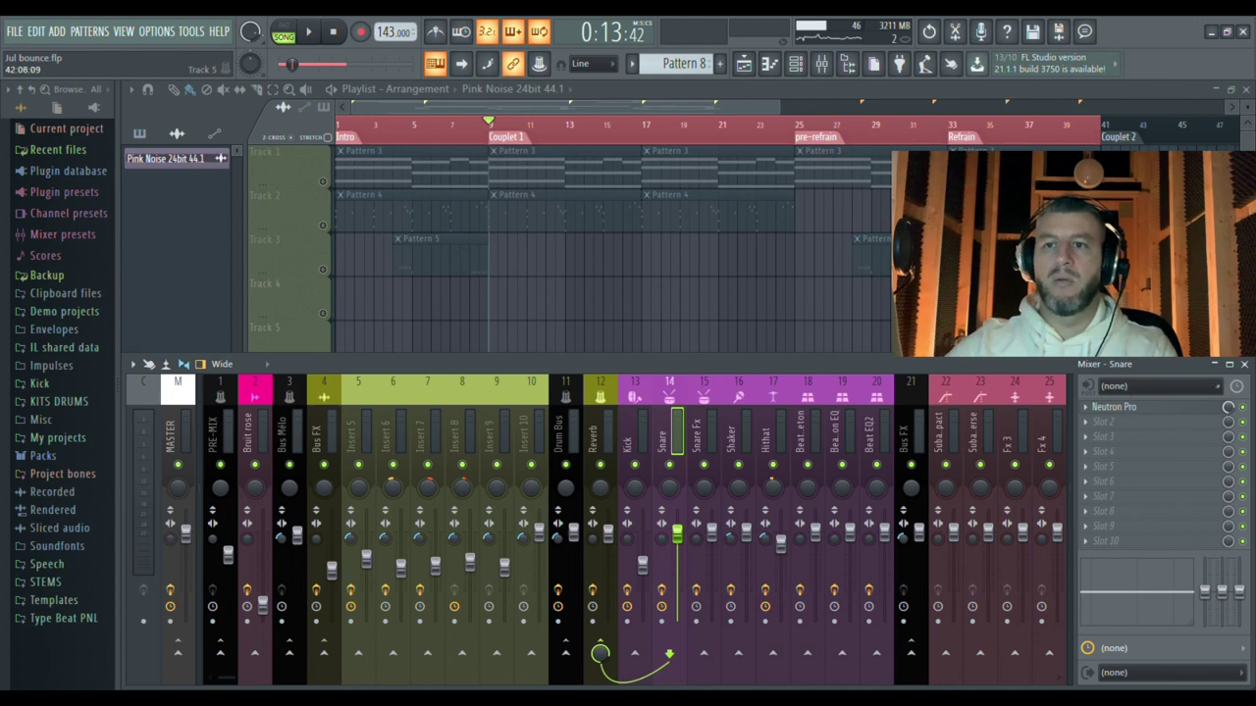
Step: Show the channel rack, inspect the Kick's FPC sampler, and play the soloed snare briefly after closing the plugin
{"action": "left_click", "coordinate": [796, 65]}
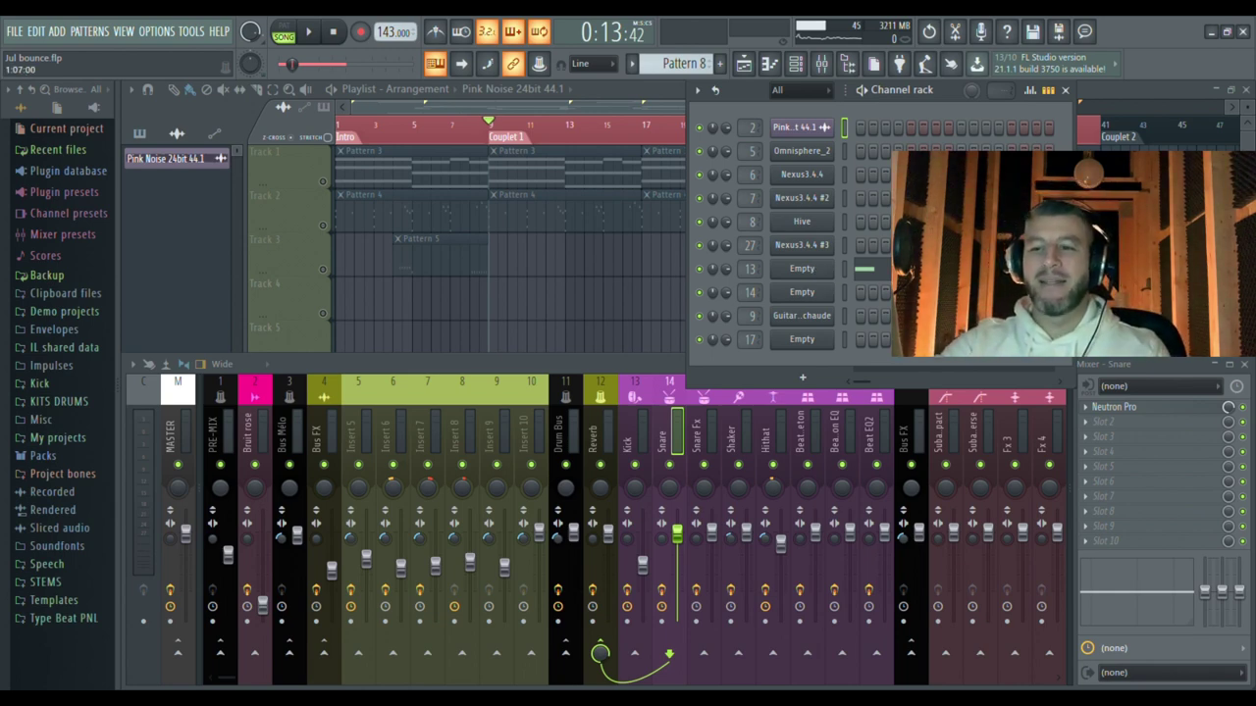
{"action": "left_click", "coordinate": [822, 269]}
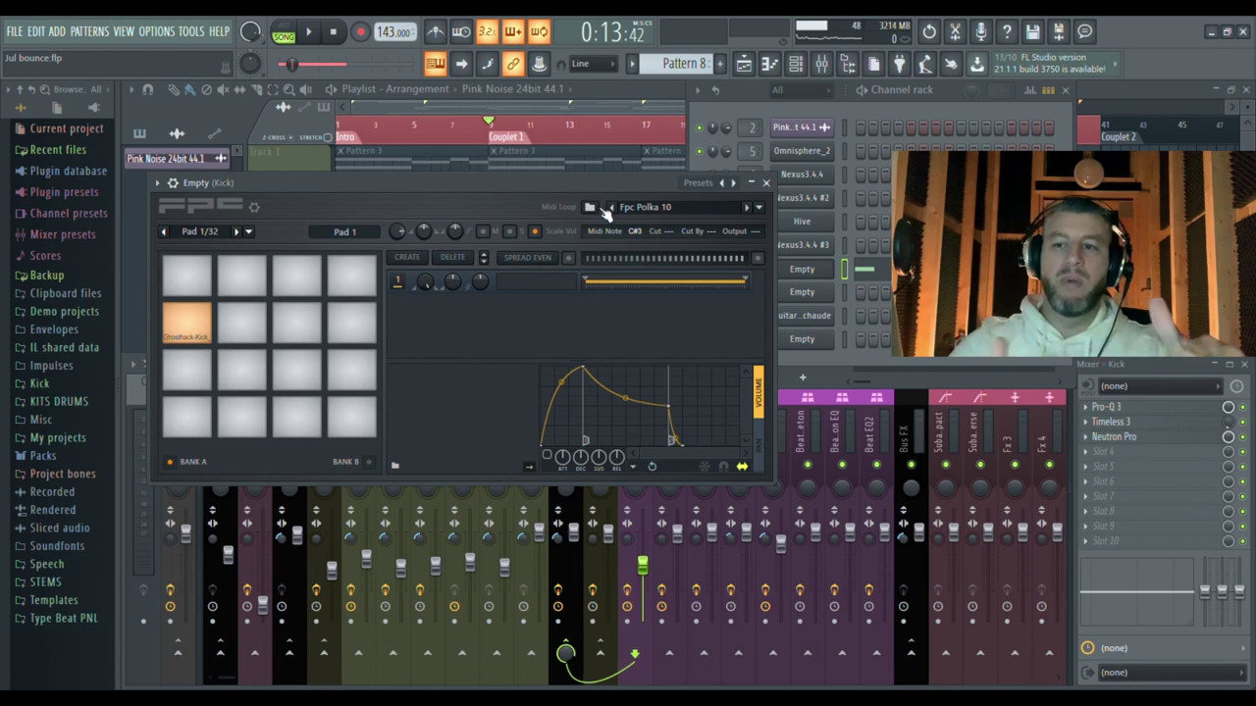
{"action": "key", "text": "space"}
{"action": "left_click", "coordinate": [766, 183]}
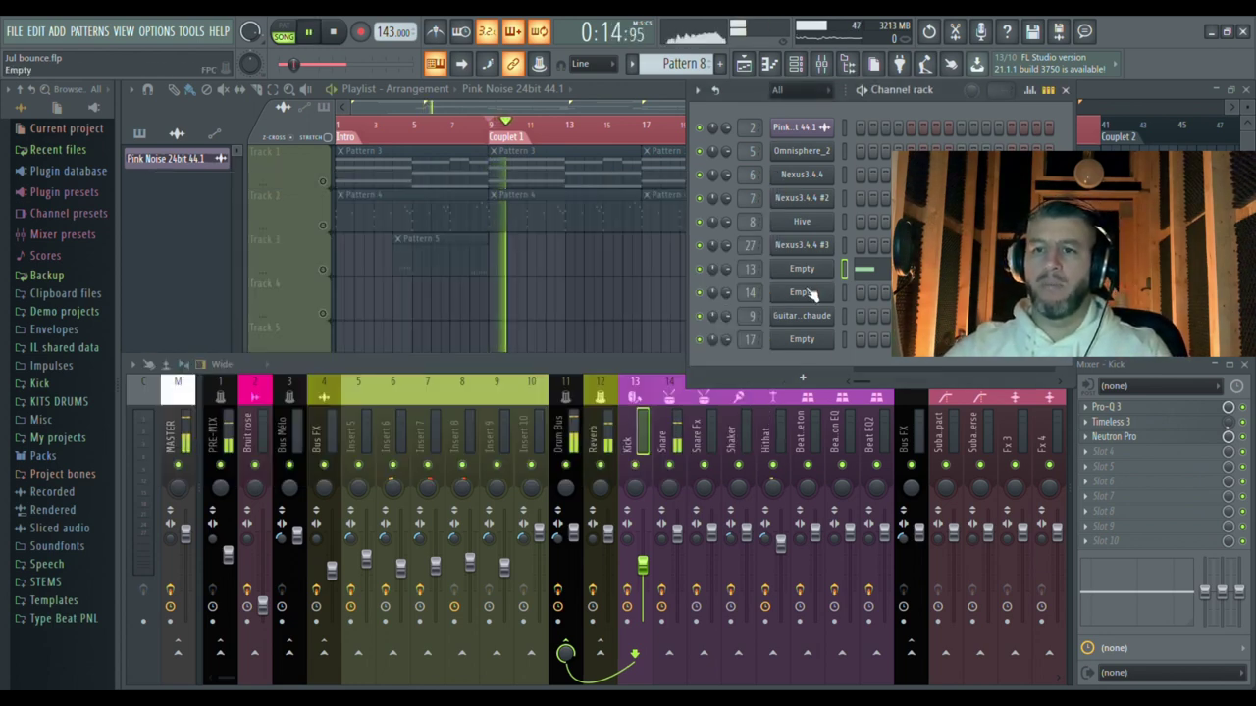
{"action": "key", "text": "space"}
Step: Open the Snare's FPC sampler, audition the Snare (0.1), Ghosthack, Snare (4) and Rim (3) pads, and close it
{"action": "left_click", "coordinate": [804, 292]}
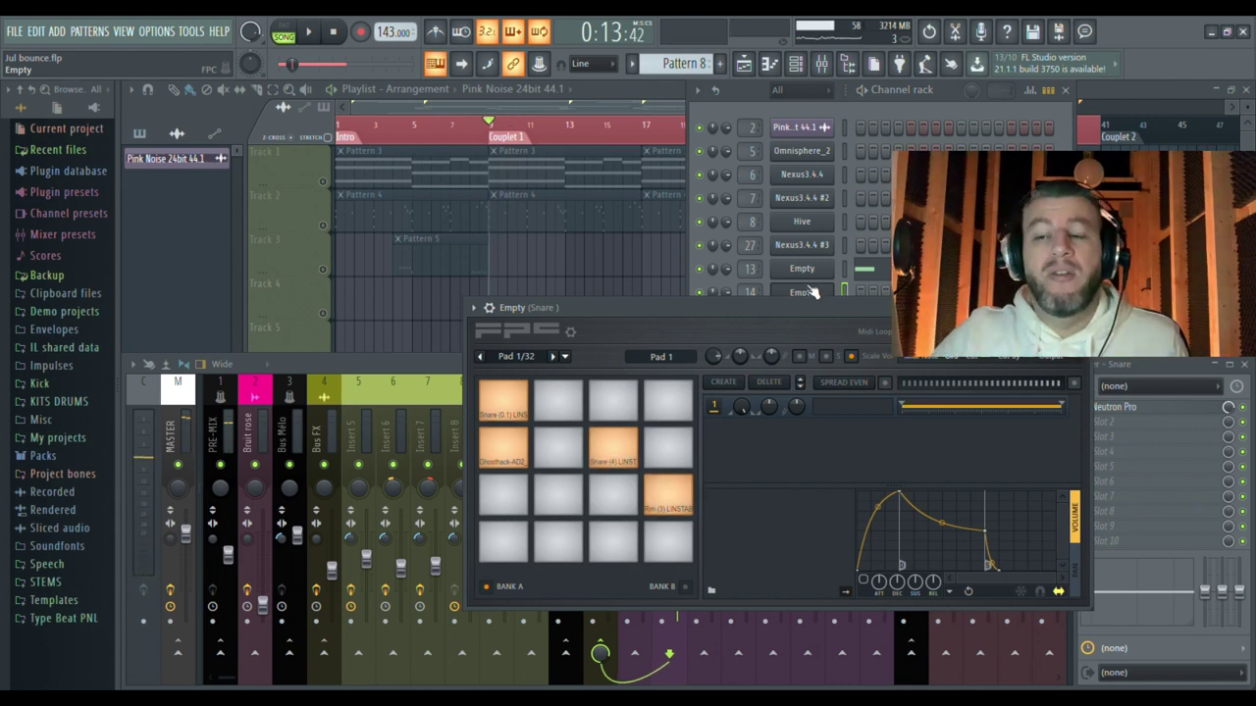
{"action": "left_click_drag", "start_coordinate": [656, 305], "coordinate": [629, 257]}
{"action": "left_click", "coordinate": [476, 355]}
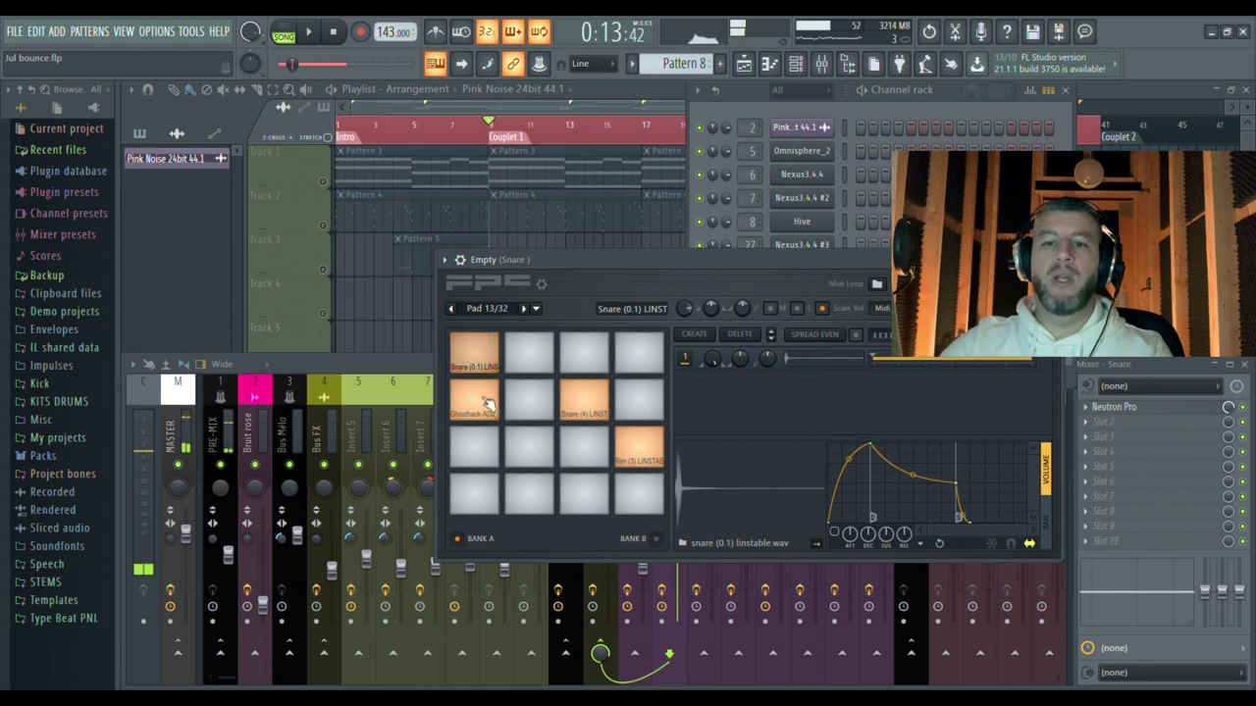
{"action": "left_click", "coordinate": [488, 403]}
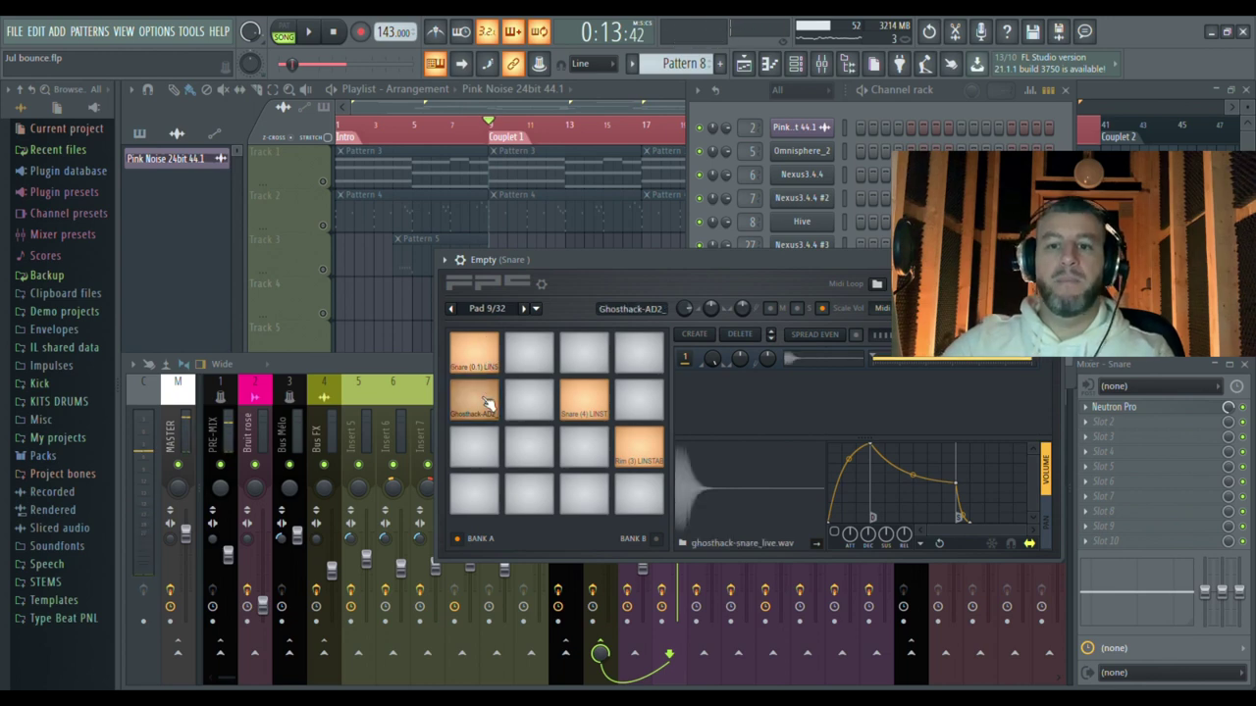
{"action": "left_click", "coordinate": [586, 405]}
{"action": "left_click", "coordinate": [640, 453]}
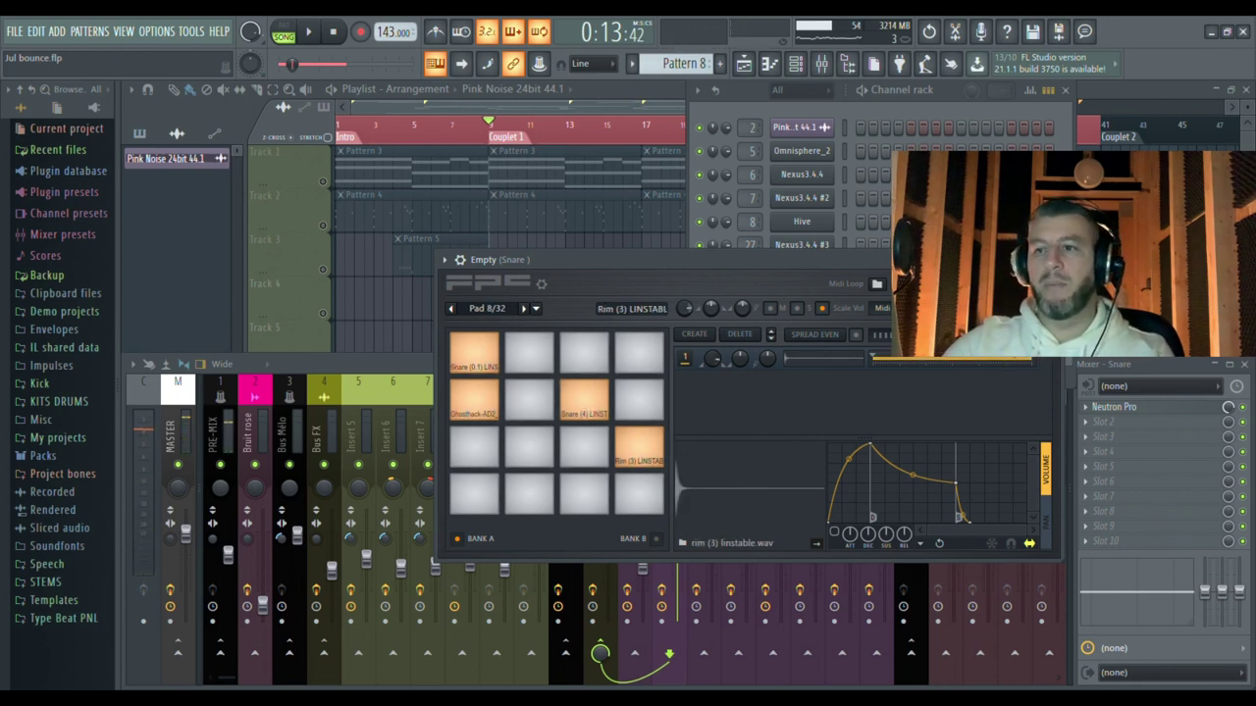
{"action": "left_click", "coordinate": [1052, 259]}
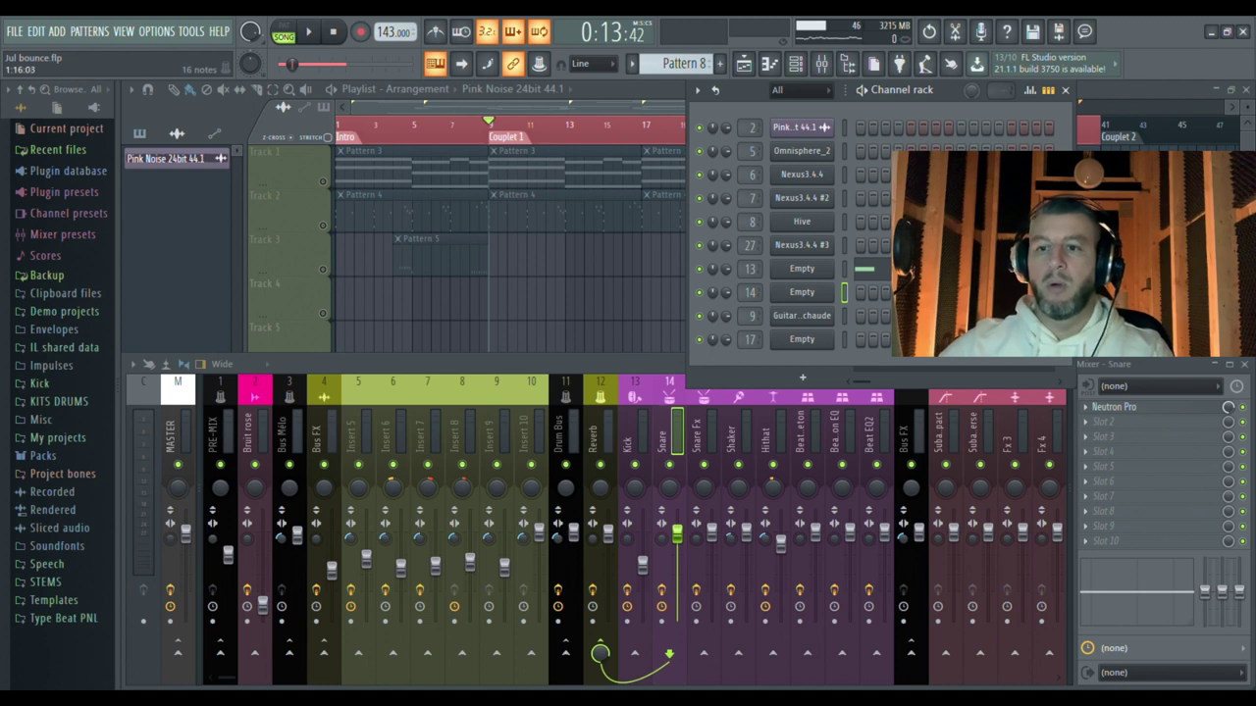
Step: Play the snare from Couplet 1 to judge the effect of Neutron Pro on the Snare channel
{"action": "left_click", "coordinate": [671, 380]}
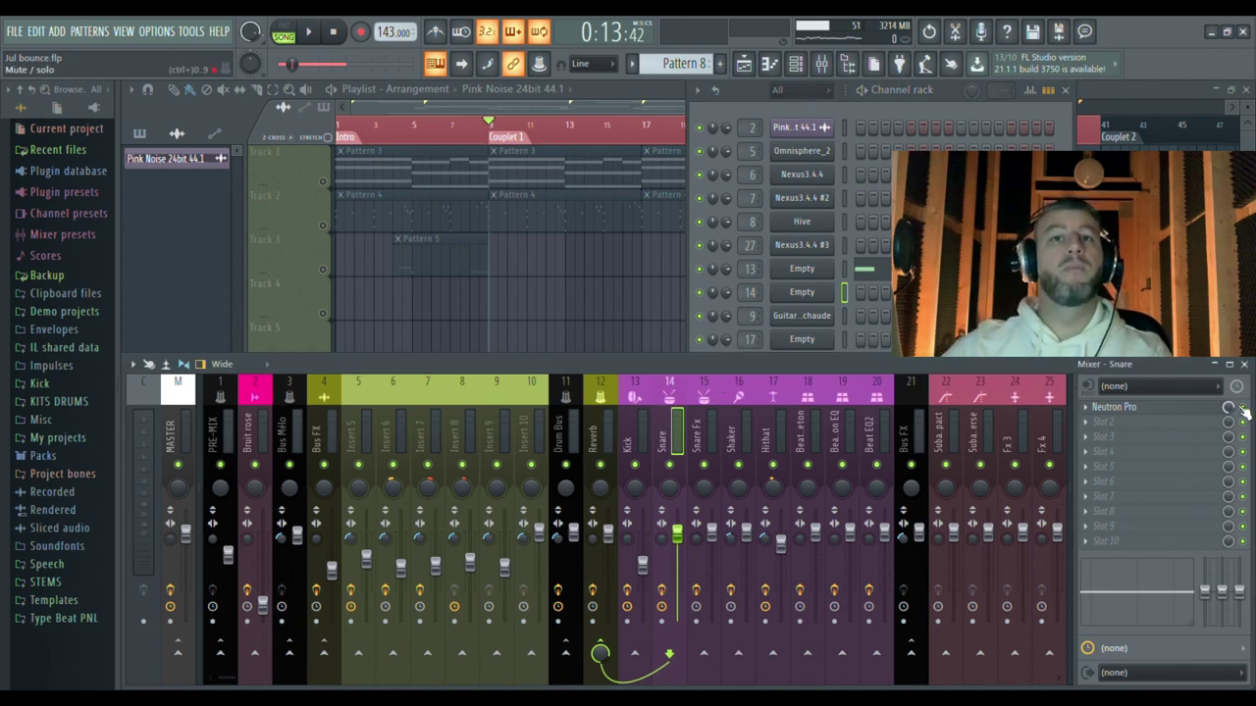
{"action": "key", "text": "space"}
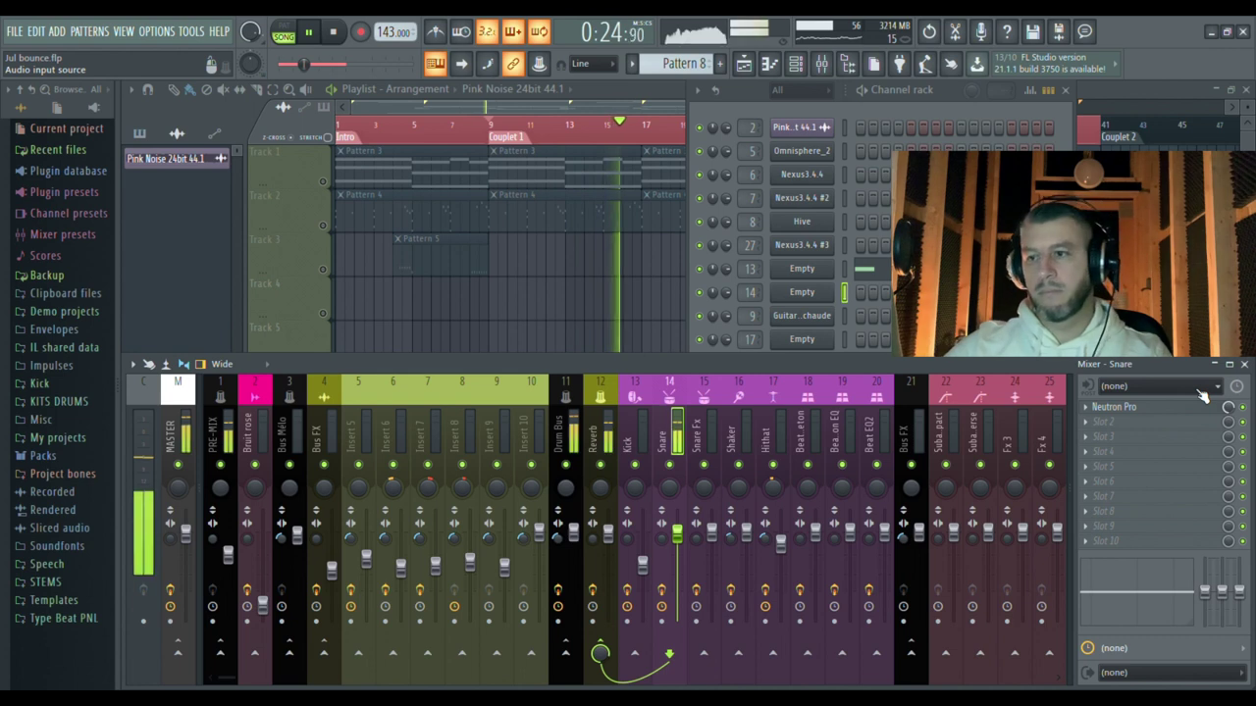
{"action": "key", "text": "space"}
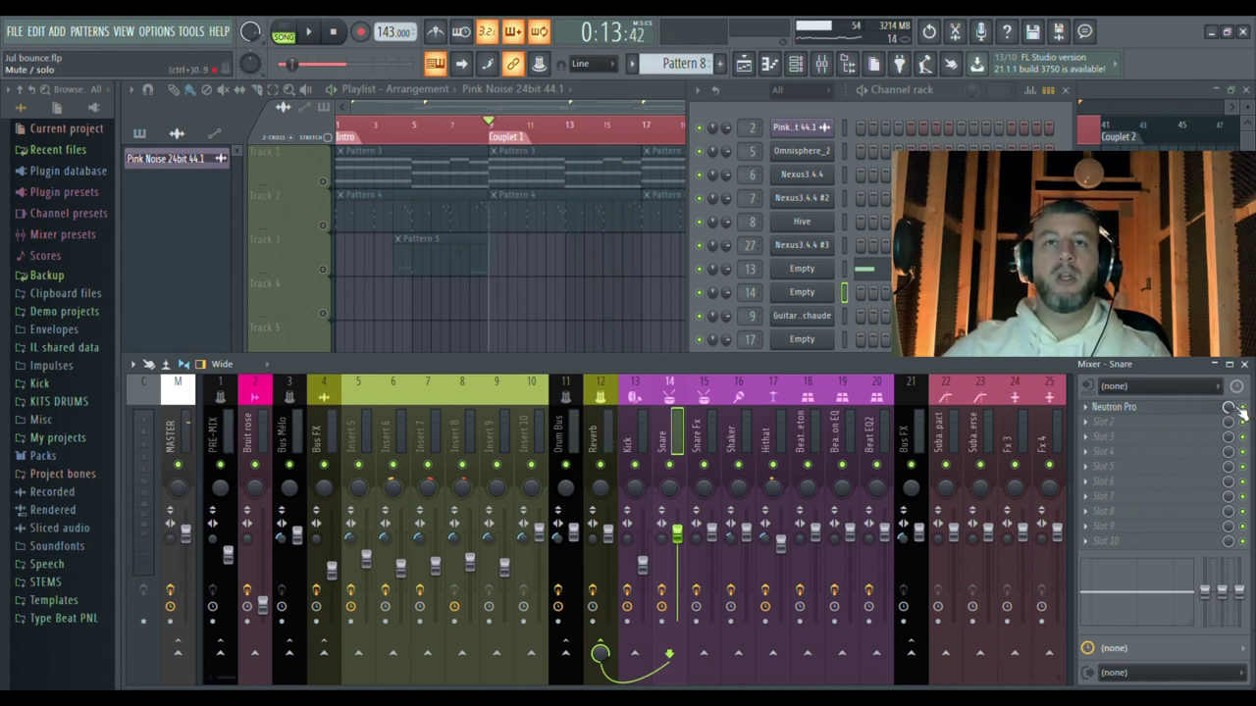
Step: Examine the Snare's Neutron Pro Sculptor, Equalizer, Transient Shaper and Compressor 1 modules with the snare playing, and close the plugin
{"action": "left_click", "coordinate": [1154, 402]}
{"action": "left_click_drag", "start_coordinate": [538, 287], "coordinate": [557, 160]}
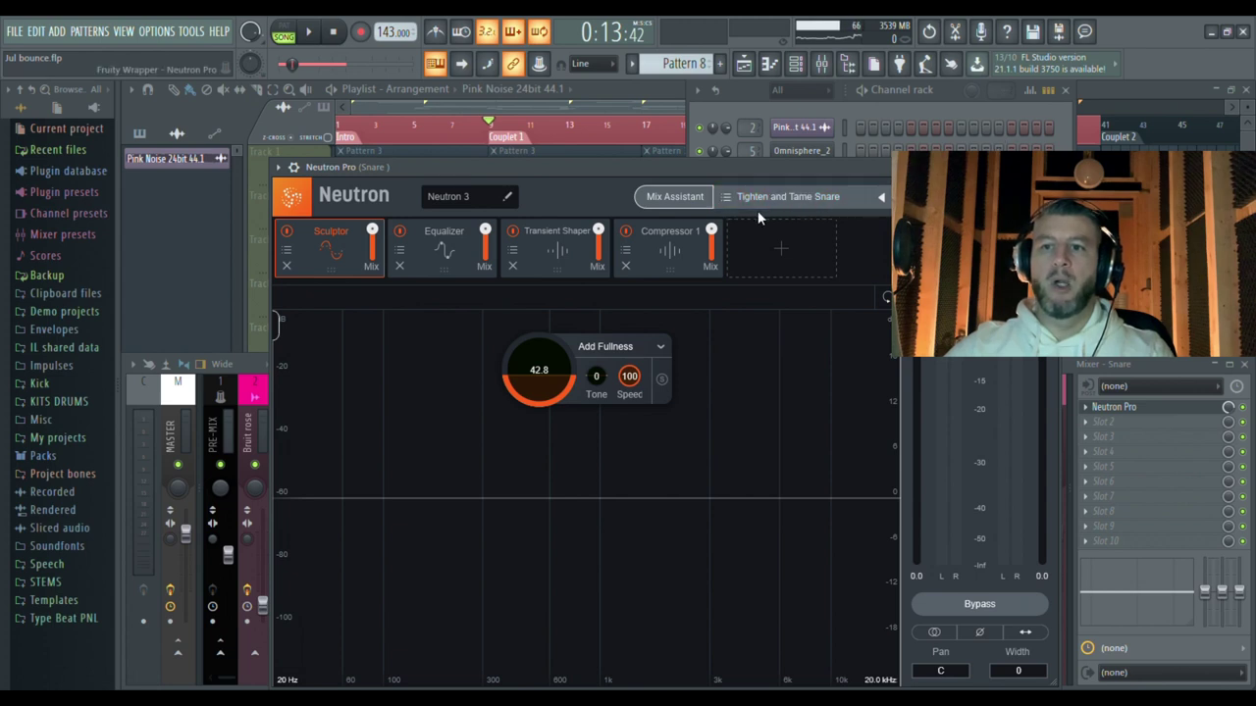
{"action": "mouse_move", "coordinate": [713, 232]}
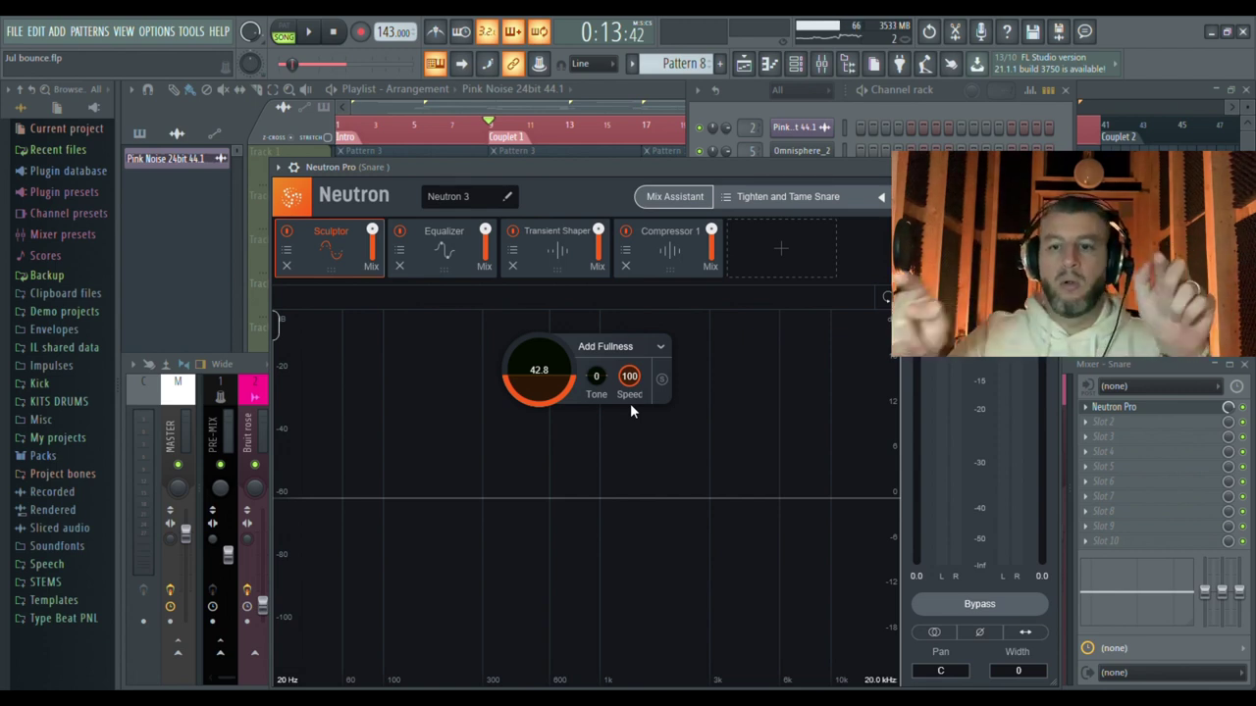
{"action": "left_click_drag", "start_coordinate": [656, 165], "coordinate": [669, 123]}
{"action": "key", "text": "space"}
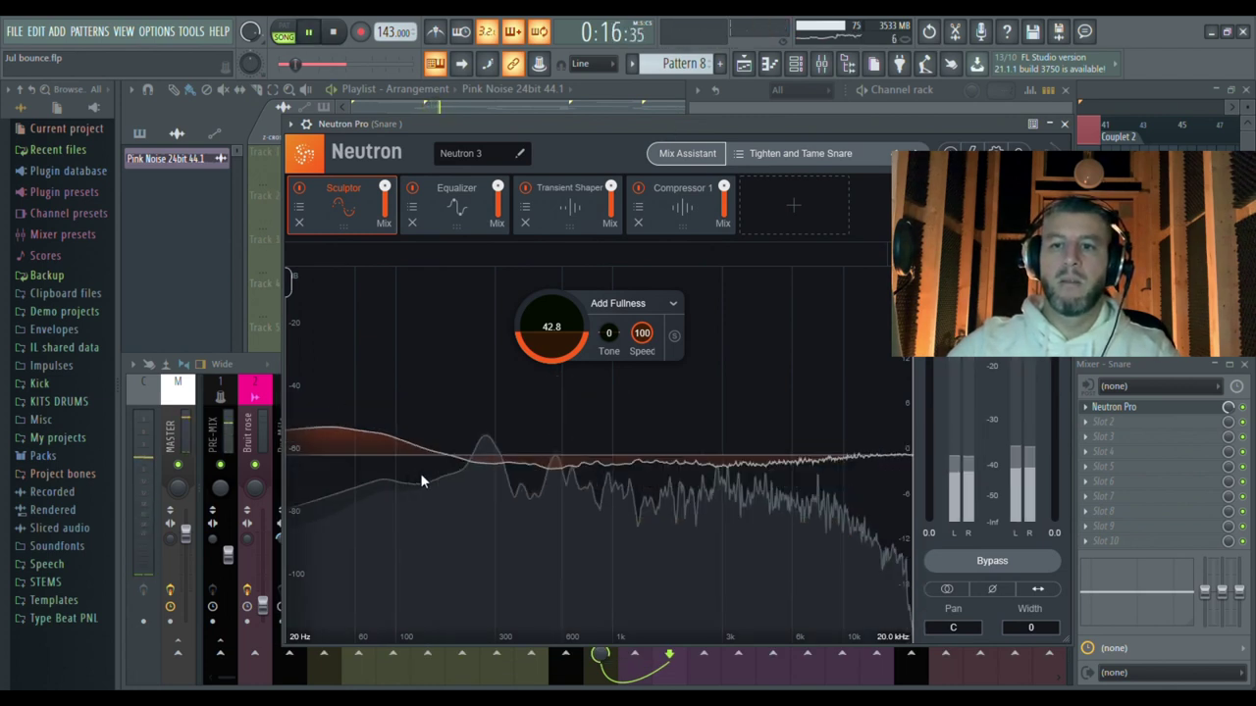
{"action": "left_click", "coordinate": [468, 206]}
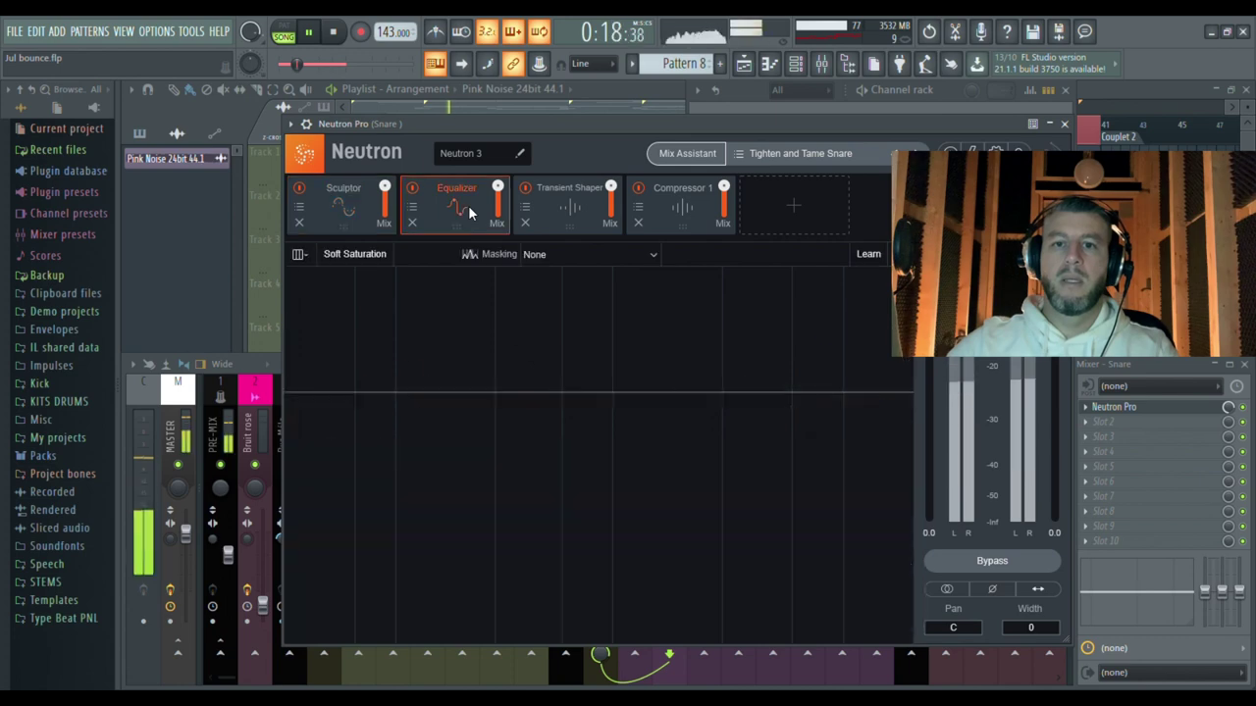
{"action": "left_click", "coordinate": [567, 206]}
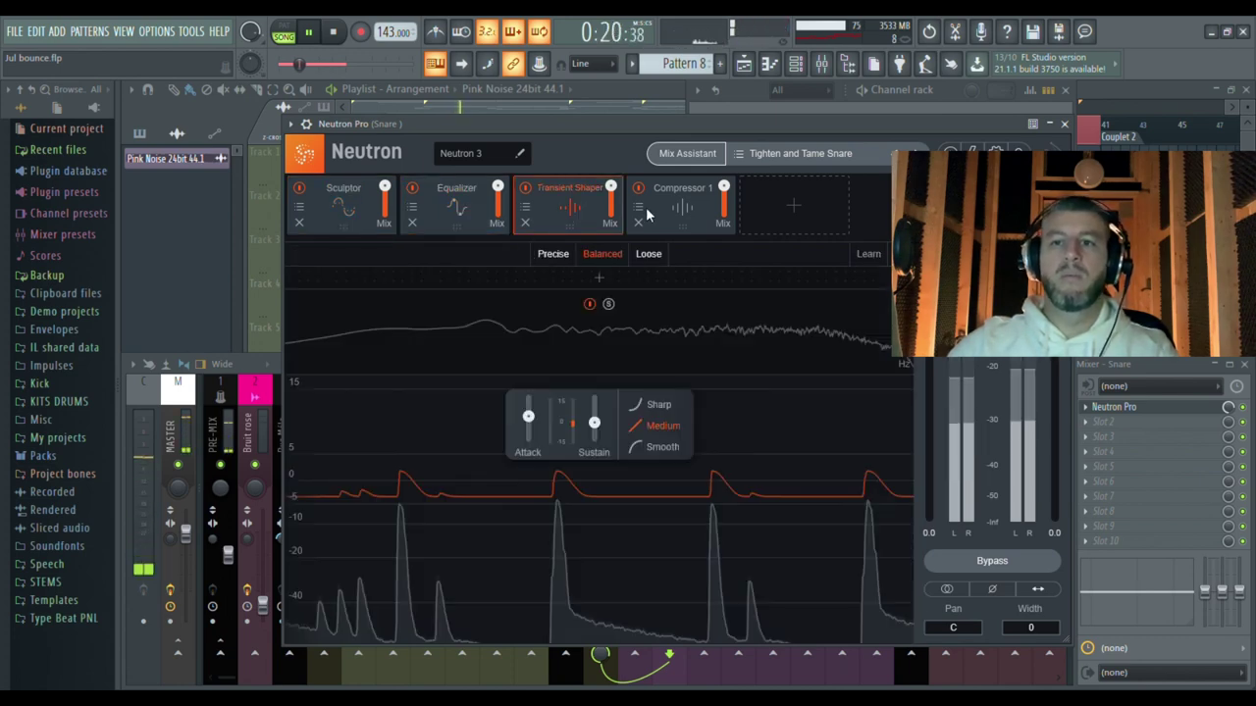
{"action": "left_click", "coordinate": [674, 207]}
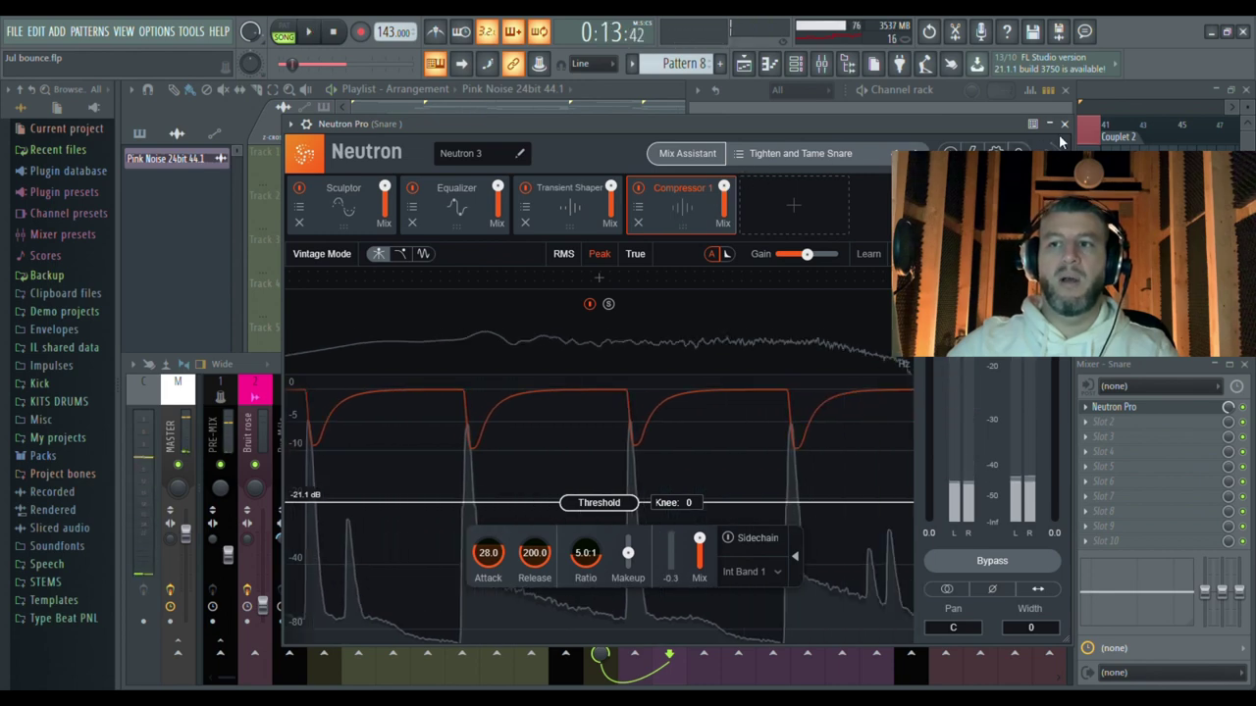
{"action": "left_click", "coordinate": [1060, 125]}
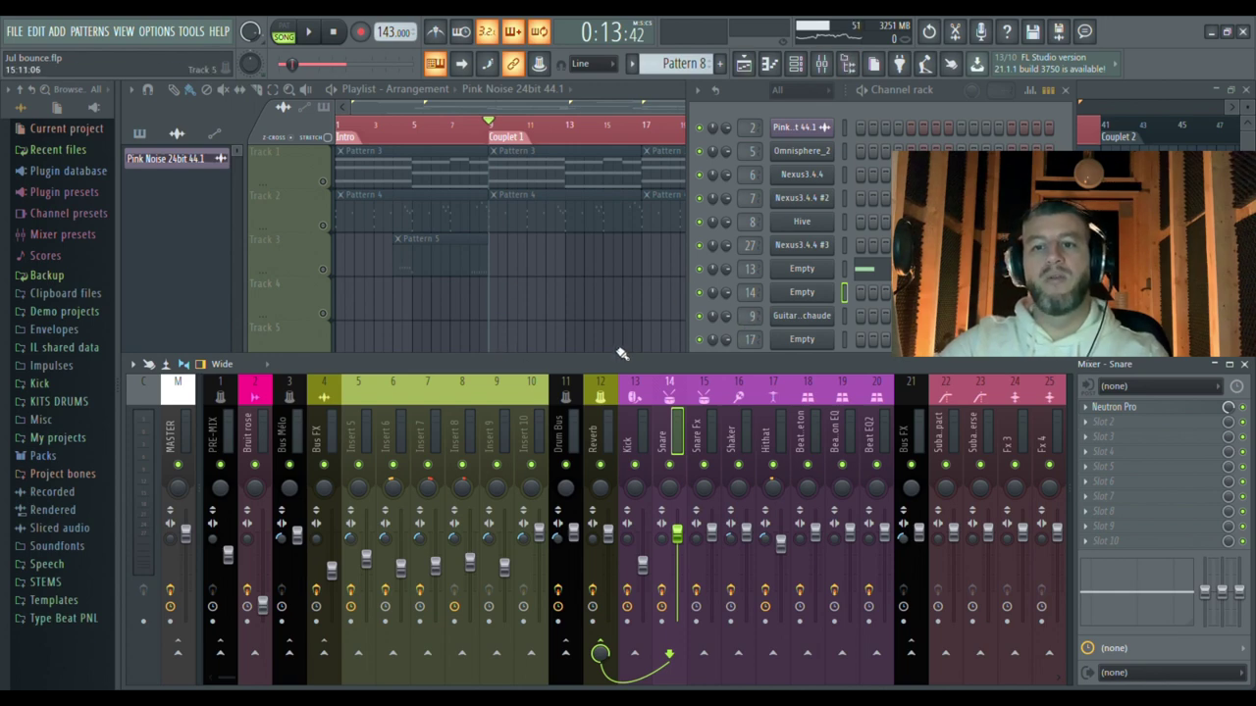
Step: Unmute playlist Track 8 so it sounds alongside Track 9, and bring the full mixer back into view
{"action": "left_click_drag", "start_coordinate": [612, 362], "coordinate": [589, 532]}
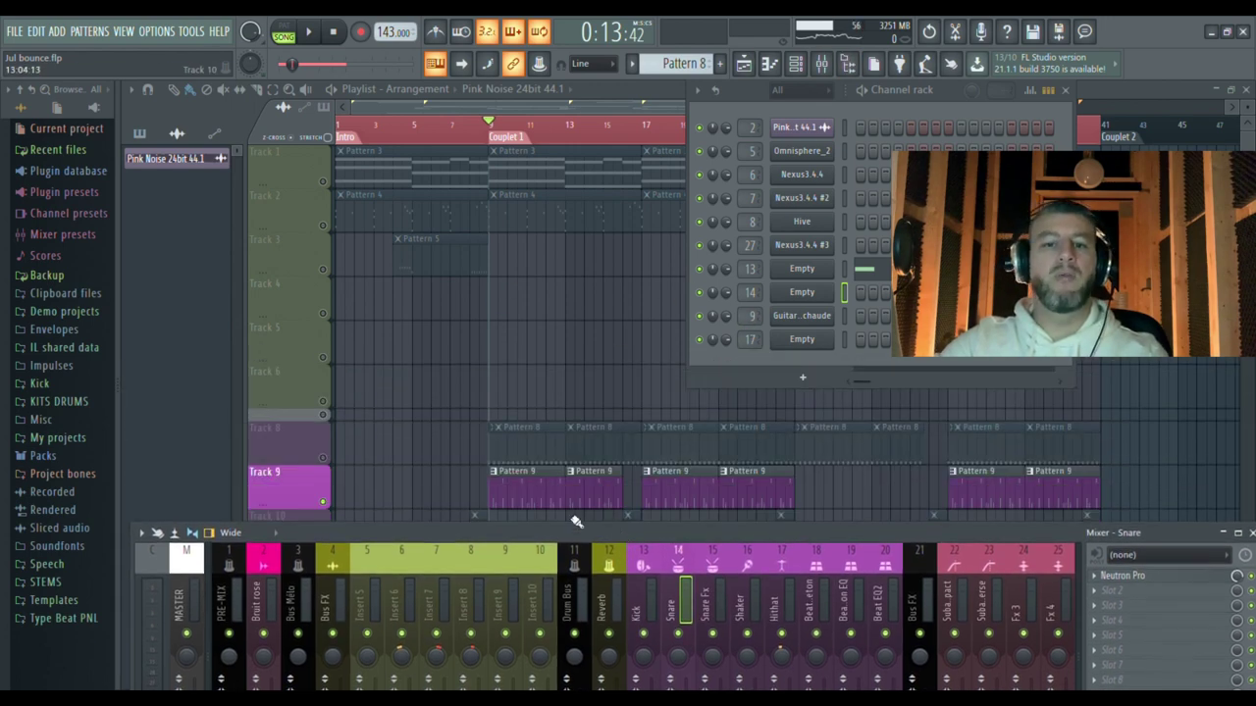
{"action": "left_click", "coordinate": [330, 461]}
{"action": "key", "text": "F12"}
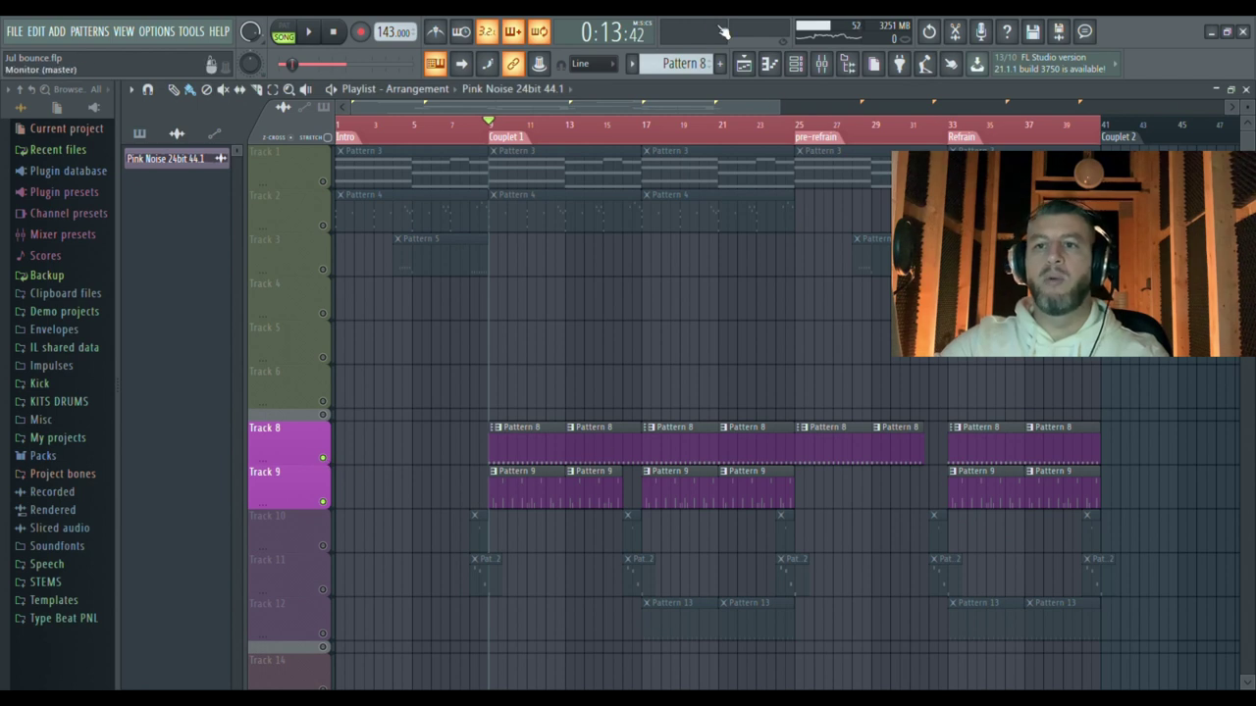
{"action": "left_click", "coordinate": [818, 65]}
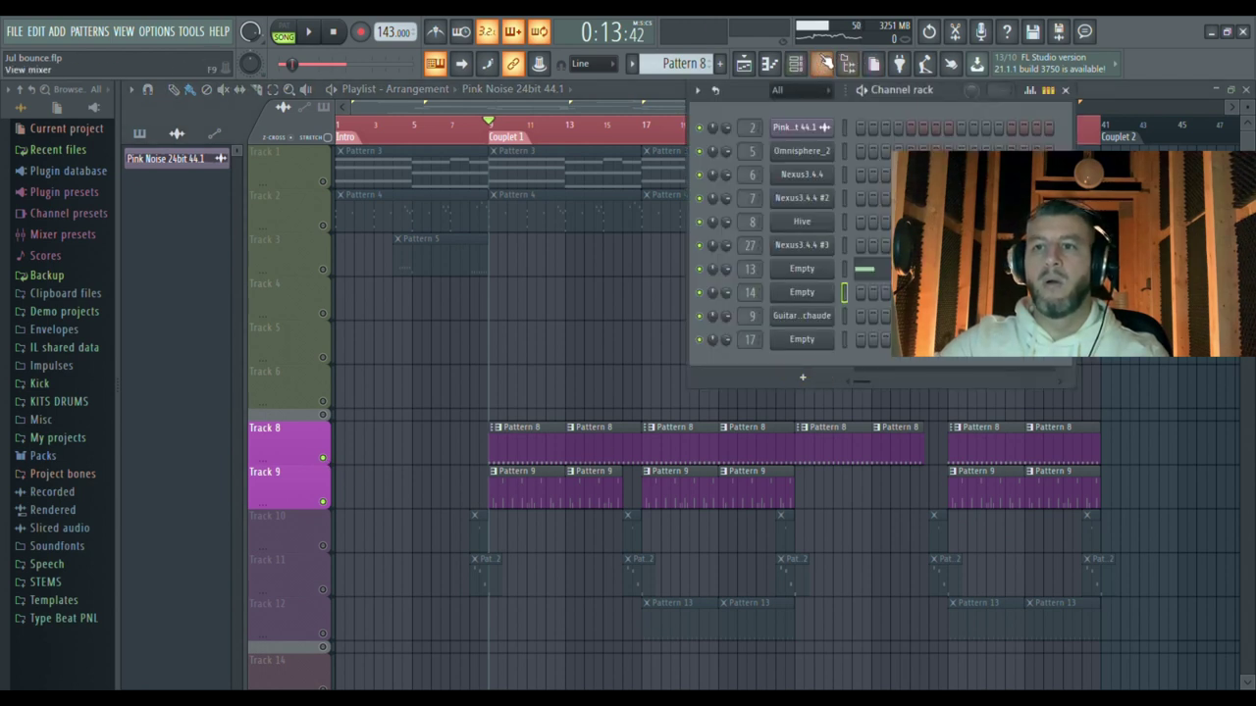
{"action": "left_click", "coordinate": [826, 63]}
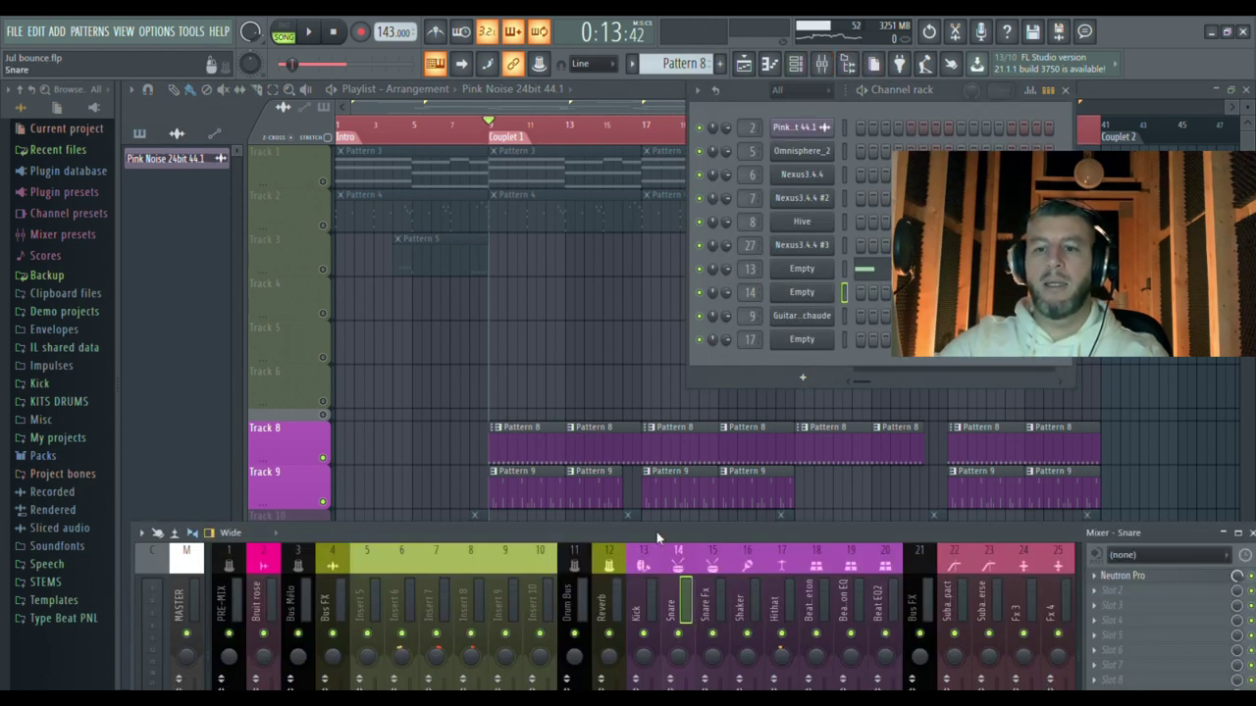
{"action": "key", "text": "F12"}
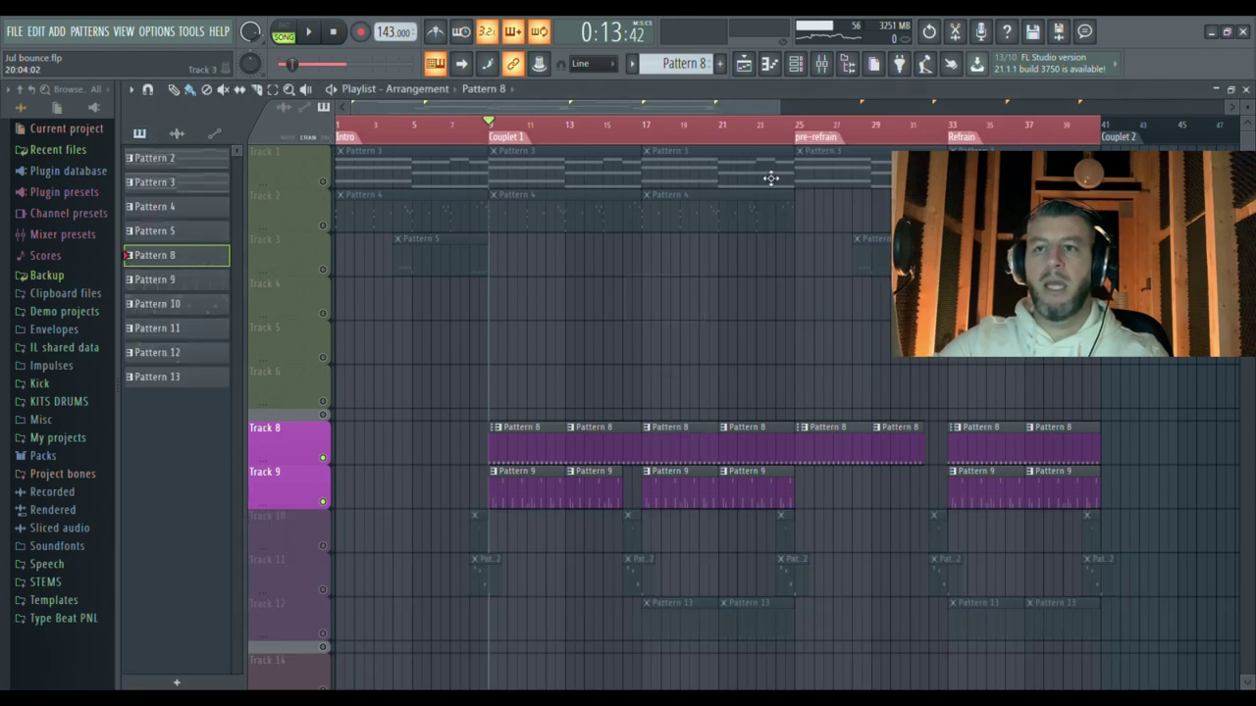
{"action": "left_click", "coordinate": [824, 64]}
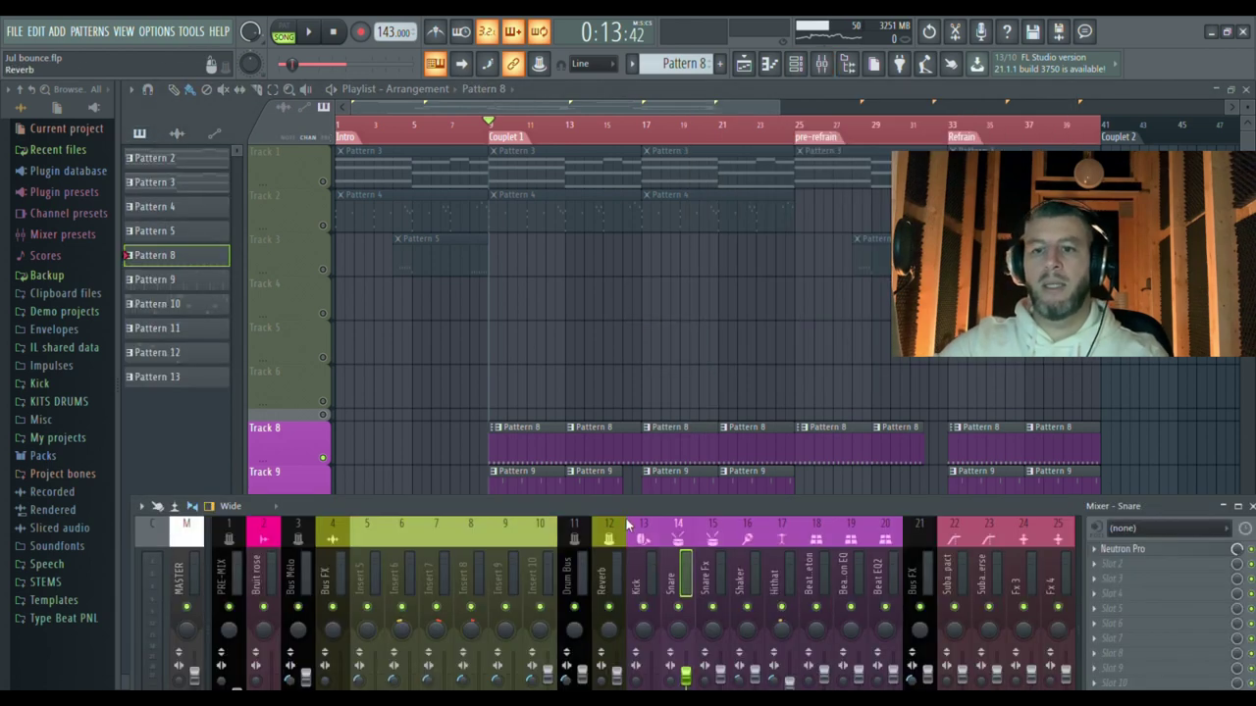
{"action": "left_click_drag", "start_coordinate": [625, 506], "coordinate": [580, 316]}
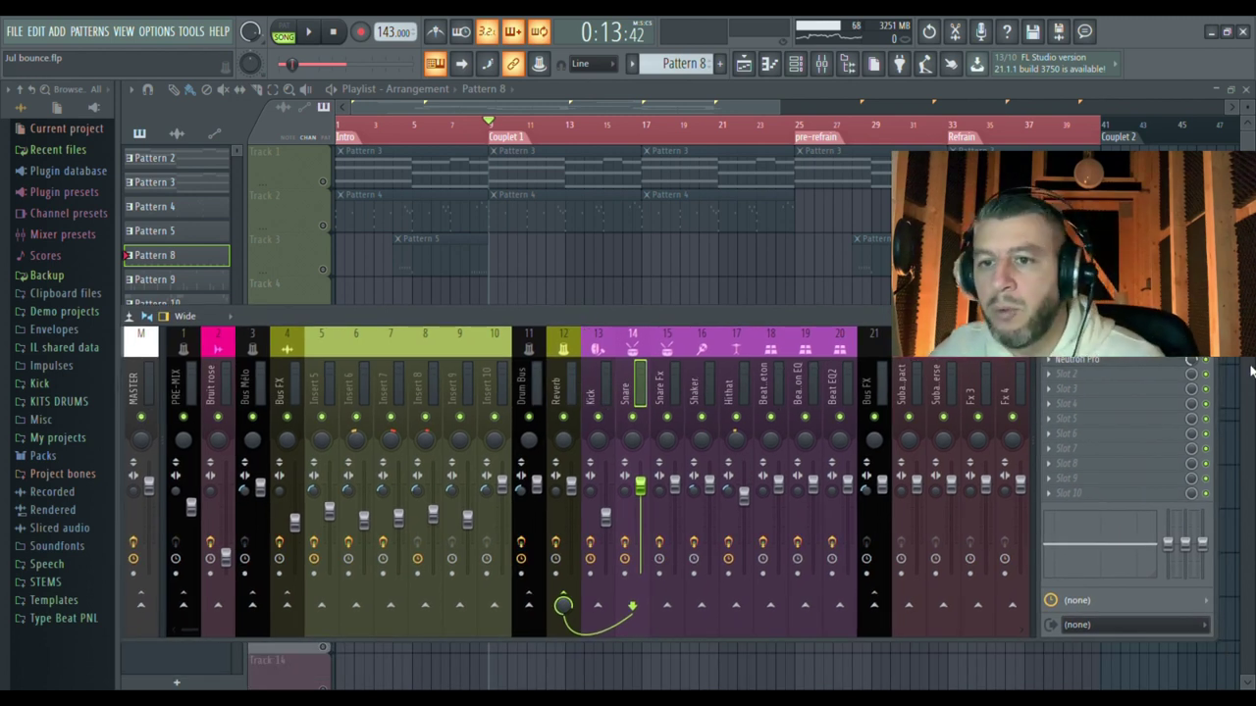
Step: Check the Kick and Snare effect slots and play both drums from Couplet 1 with the Snare's Neutron Pro bypassed
{"action": "key", "text": "Left"}
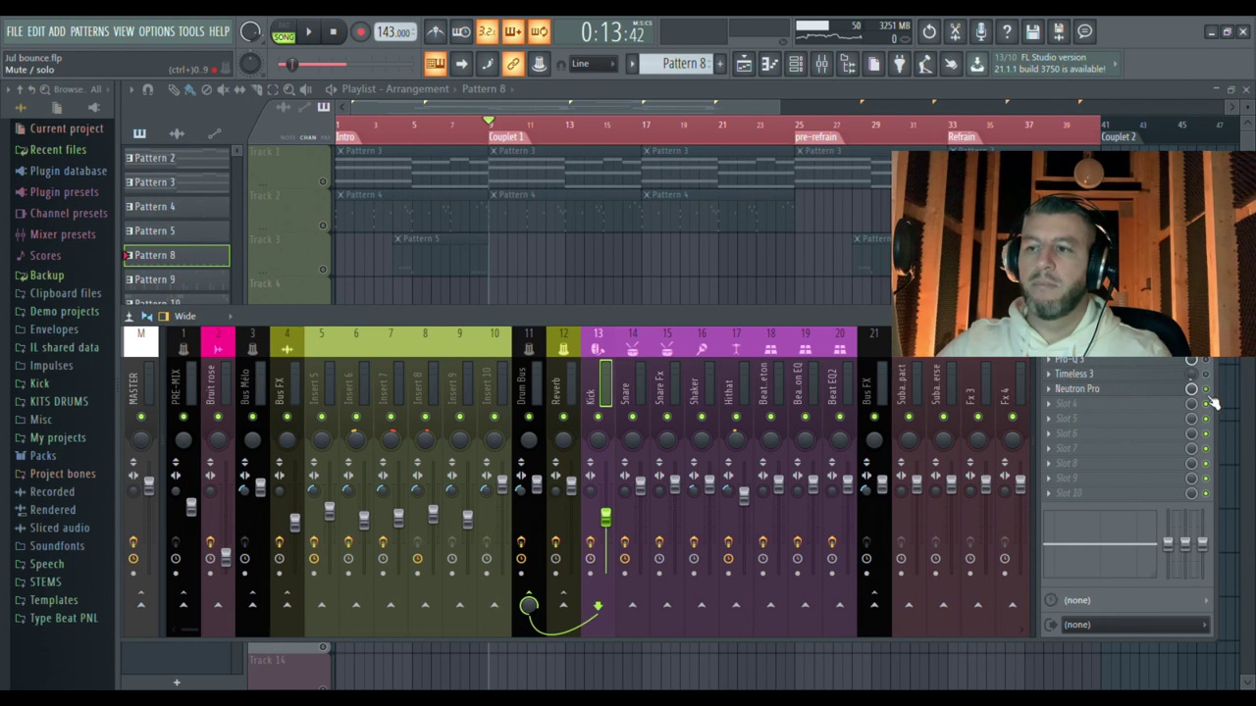
{"action": "key", "text": "Right"}
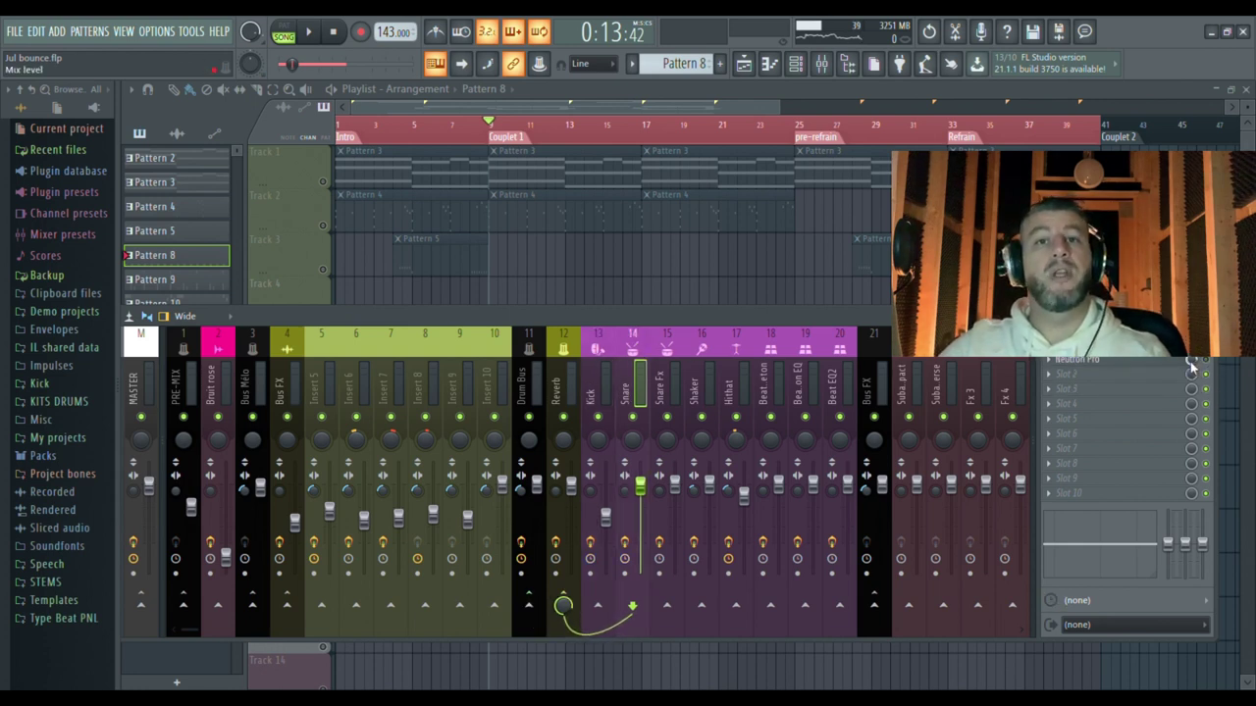
{"action": "key", "text": "space"}
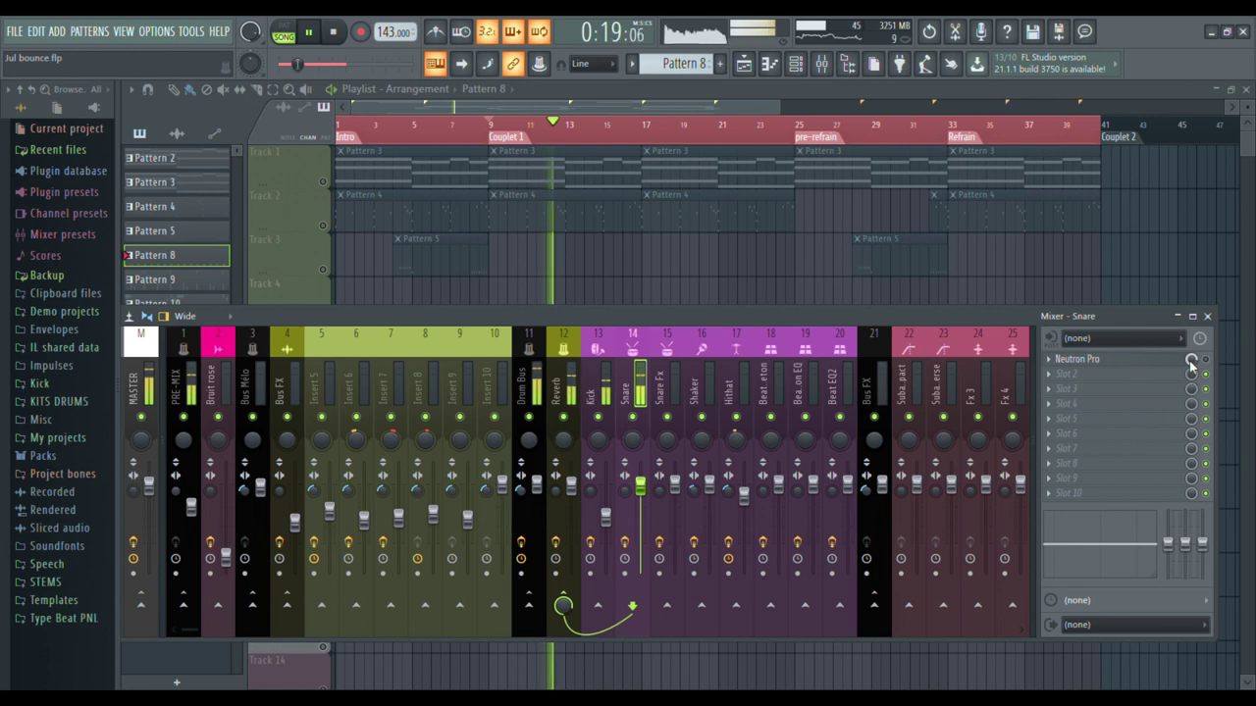
{"action": "key", "text": "space"}
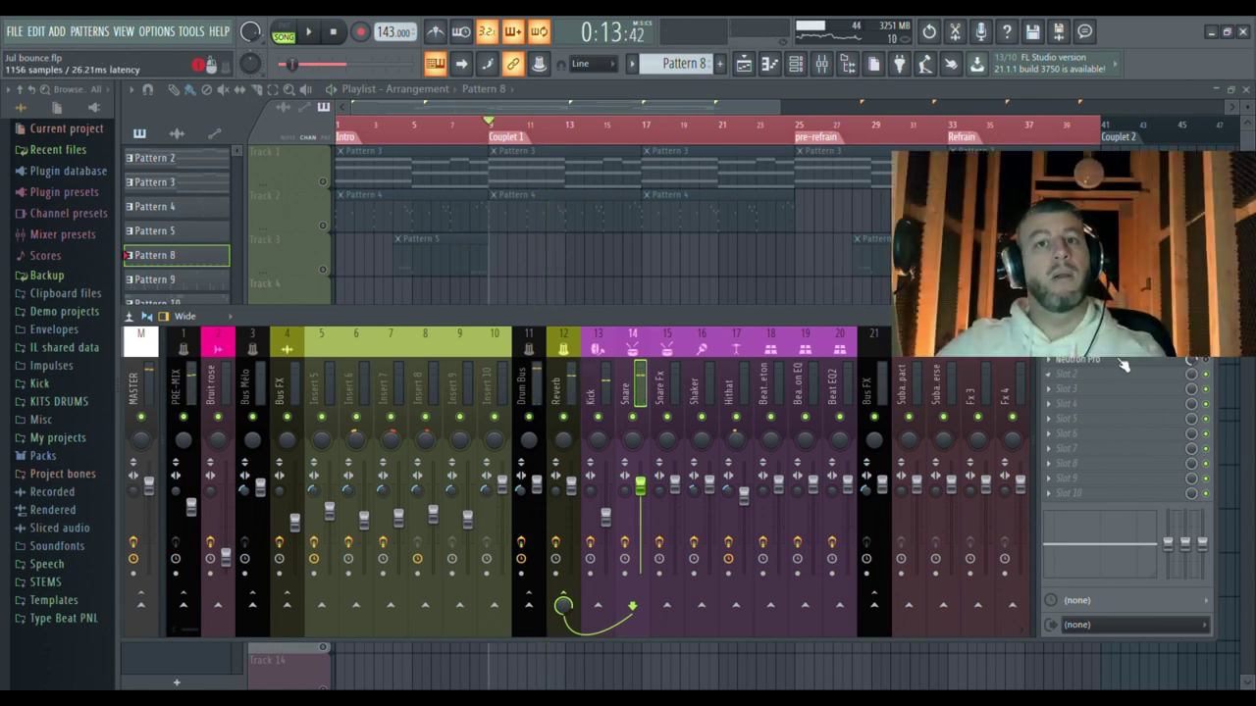
Step: Switch the Kick and Snare effects back on and play both drums from Couplet 1
{"action": "left_click", "coordinate": [609, 344]}
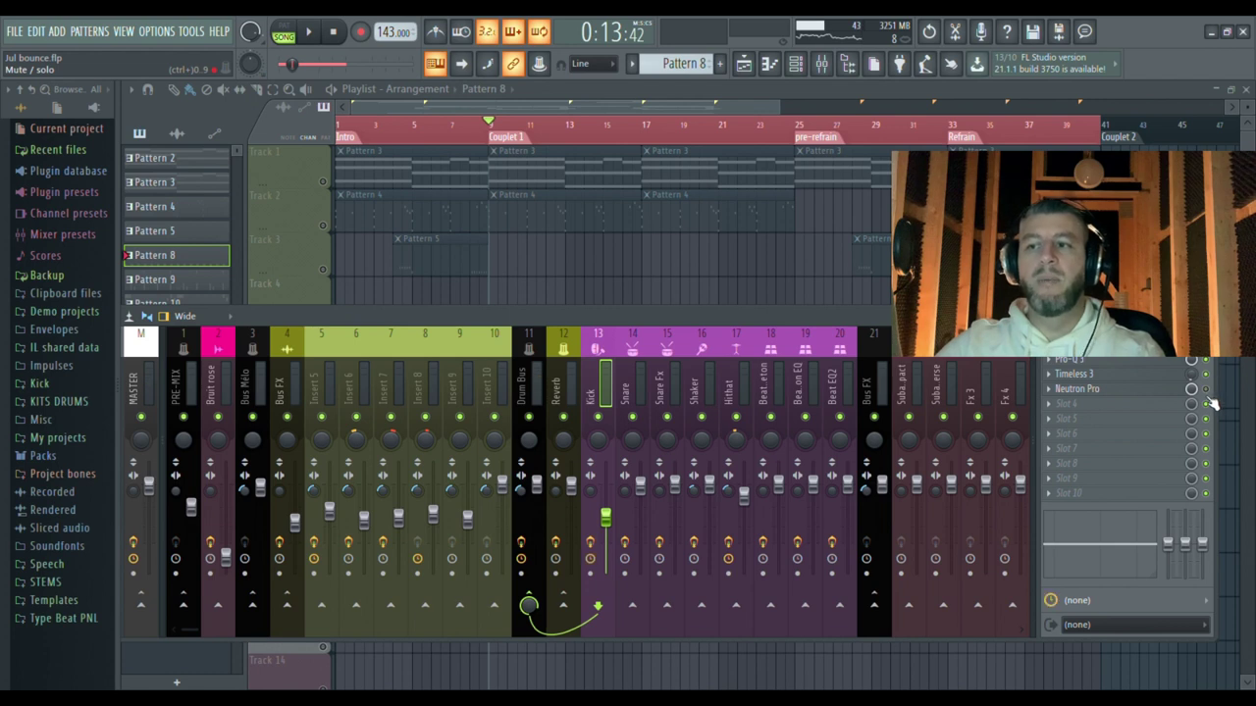
{"action": "left_click", "coordinate": [637, 353]}
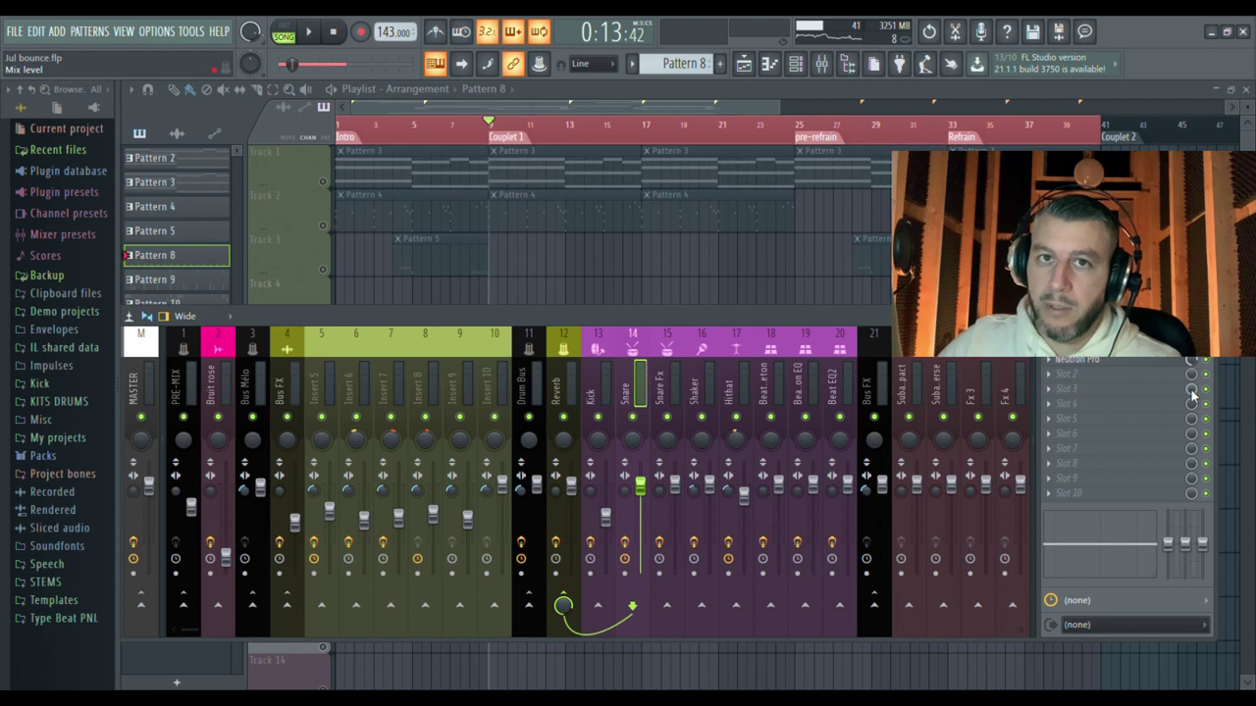
{"action": "key", "text": "space"}
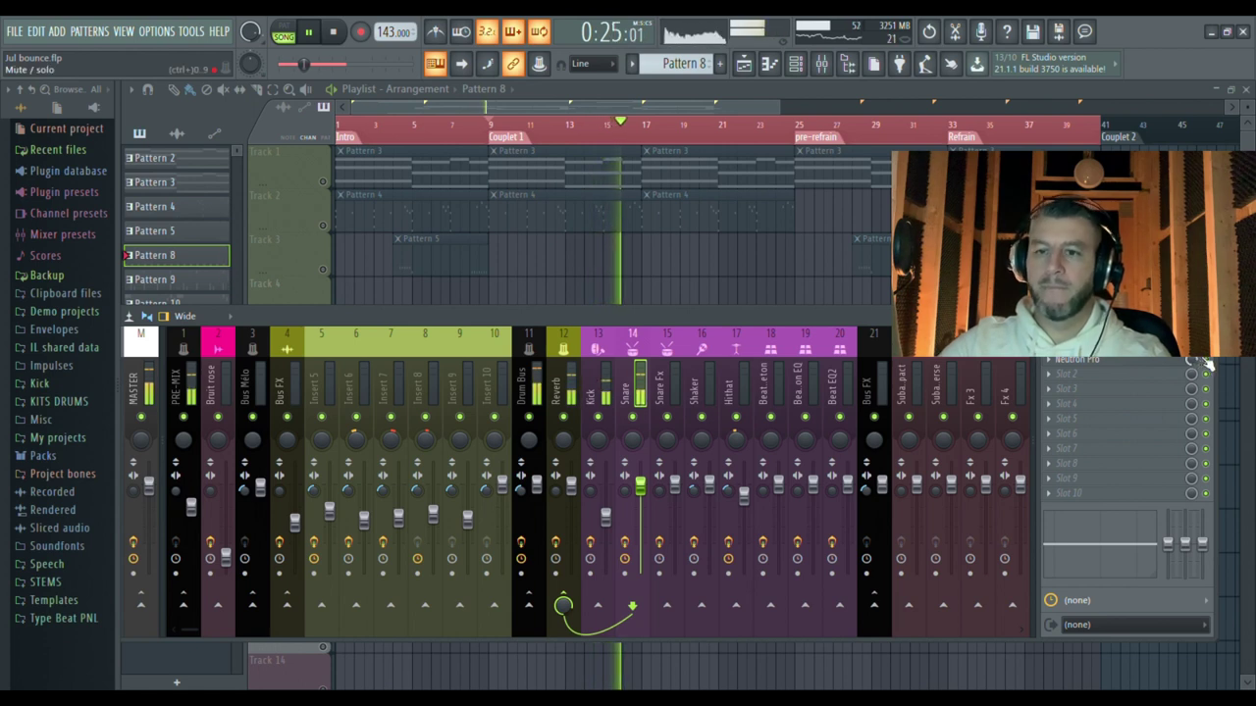
{"action": "key", "text": "space"}
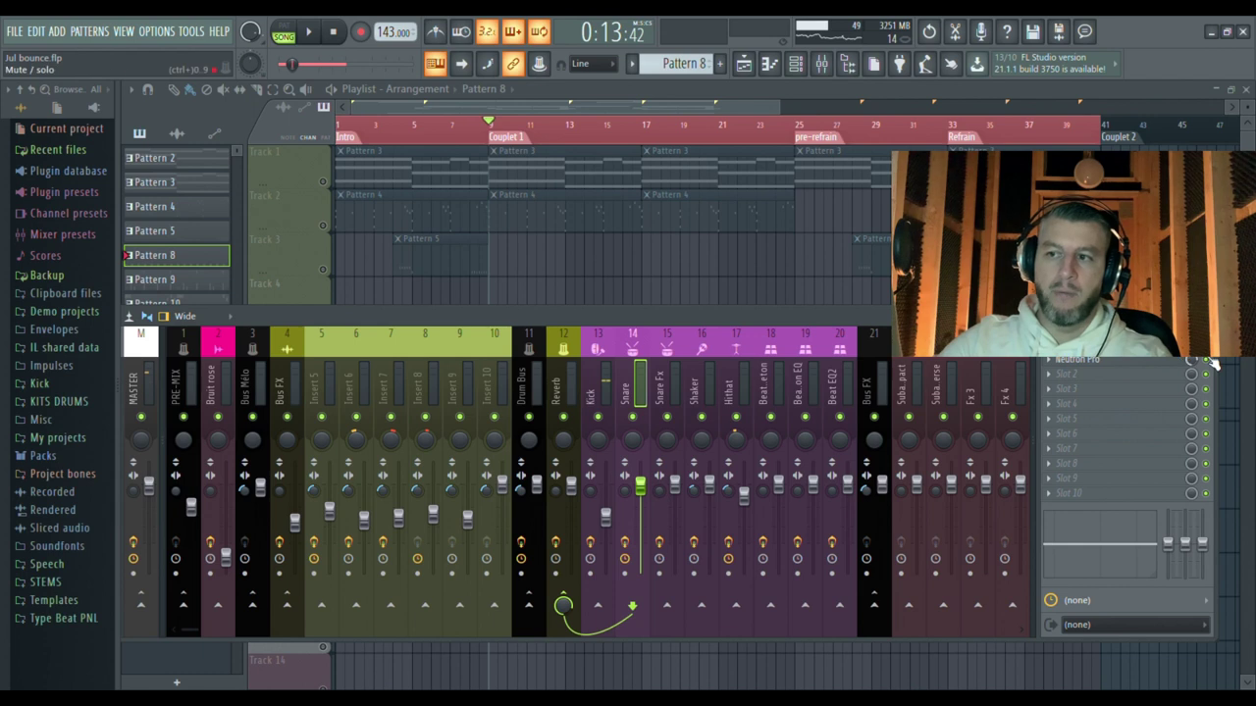
Step: Replay the drums from Couplet 1, comparing the sound with the Kick and Snare effects on and off
{"action": "left_click", "coordinate": [597, 338]}
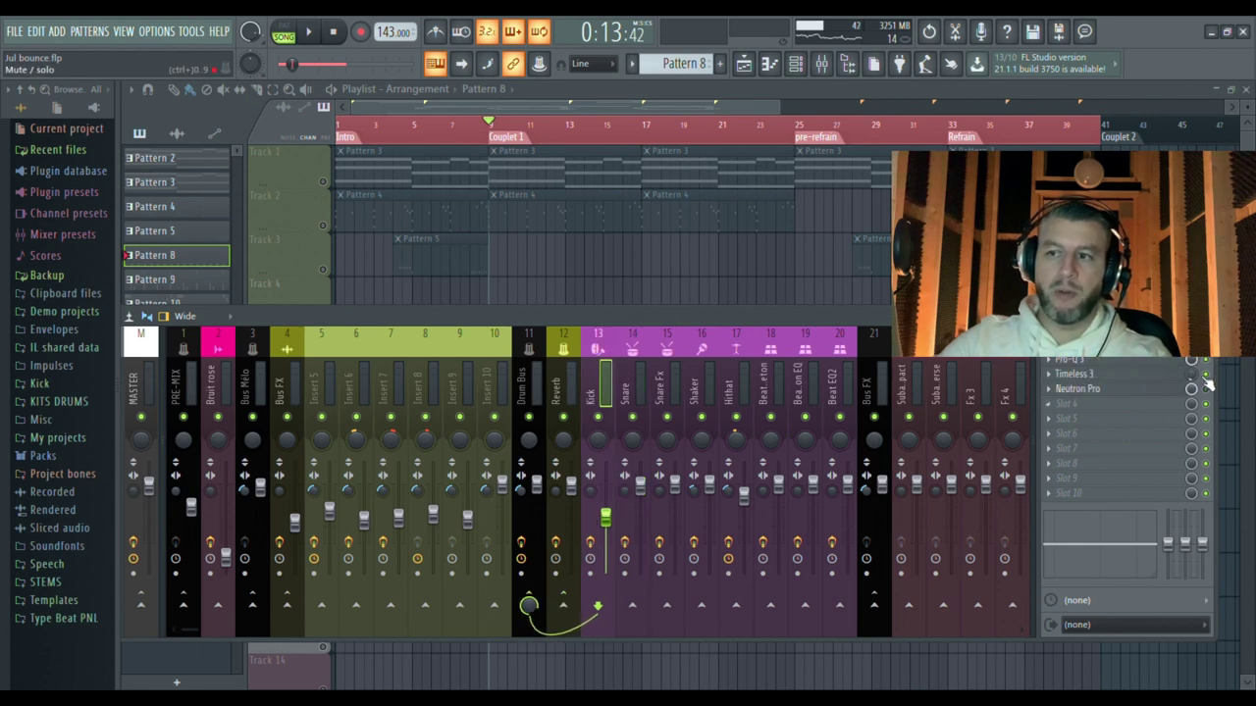
{"action": "key", "text": "space"}
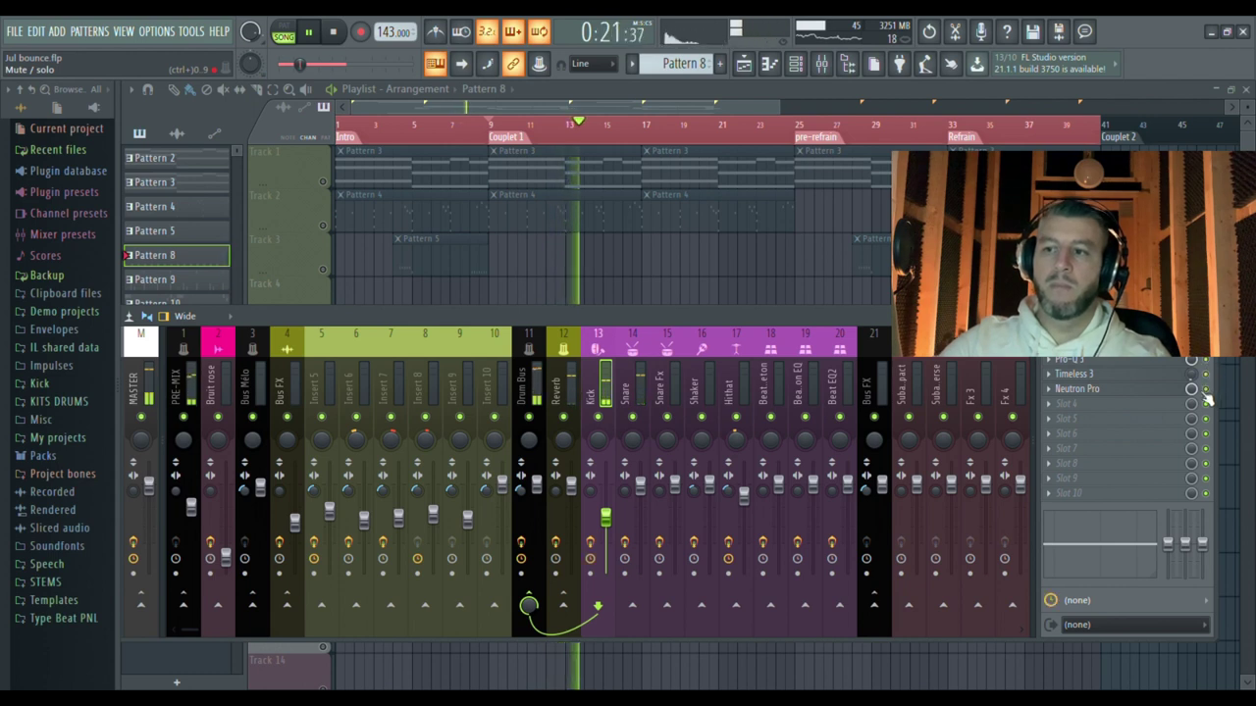
{"action": "key", "text": "Right"}
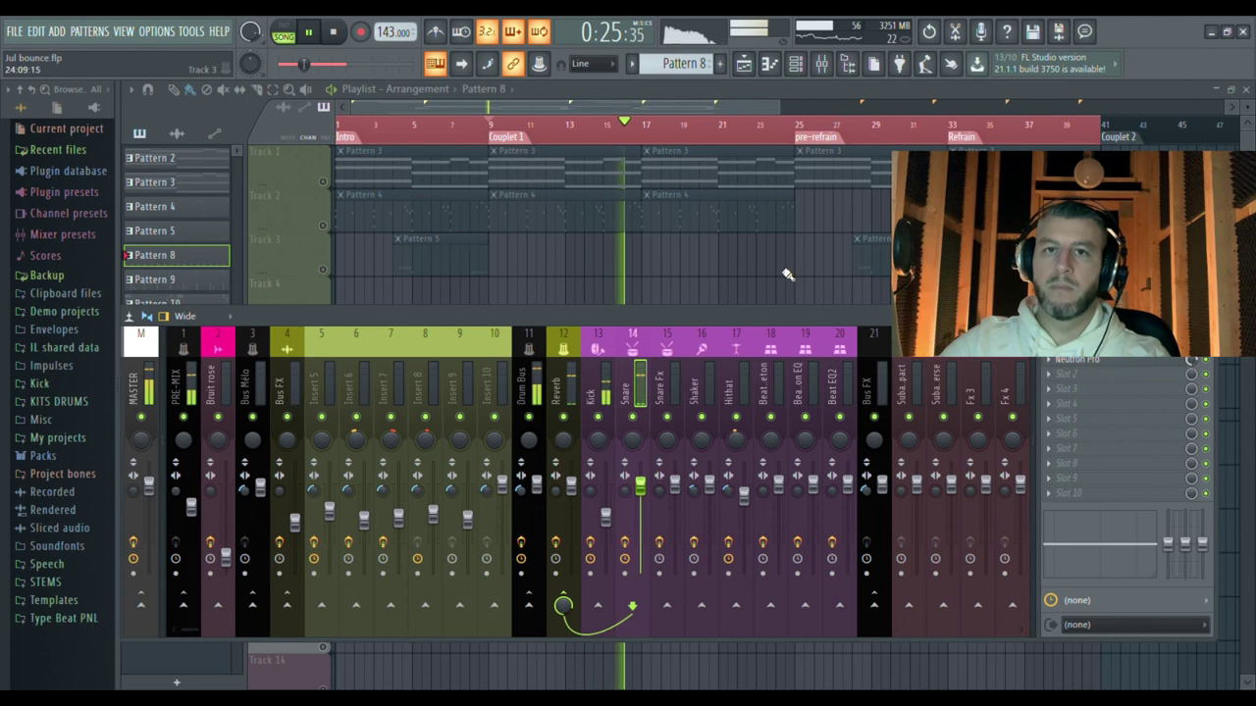
{"action": "key", "text": "space"}
{"action": "key", "text": "space"}
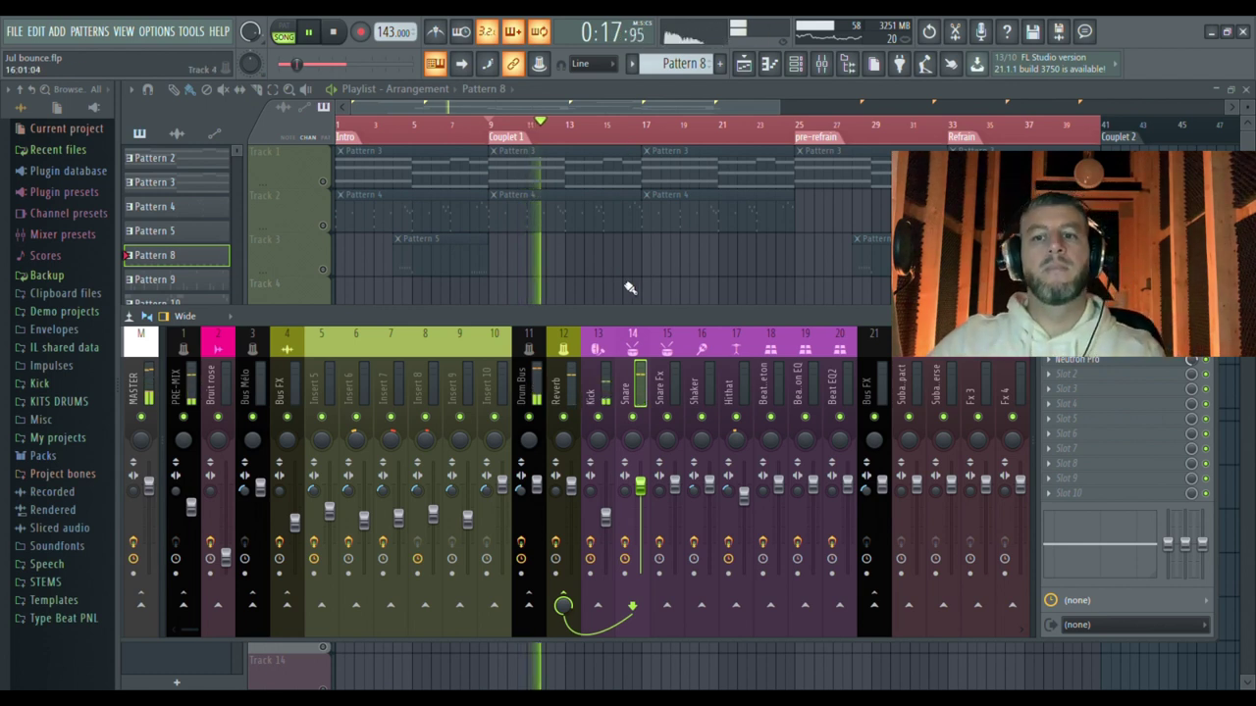
{"action": "key", "text": "space"}
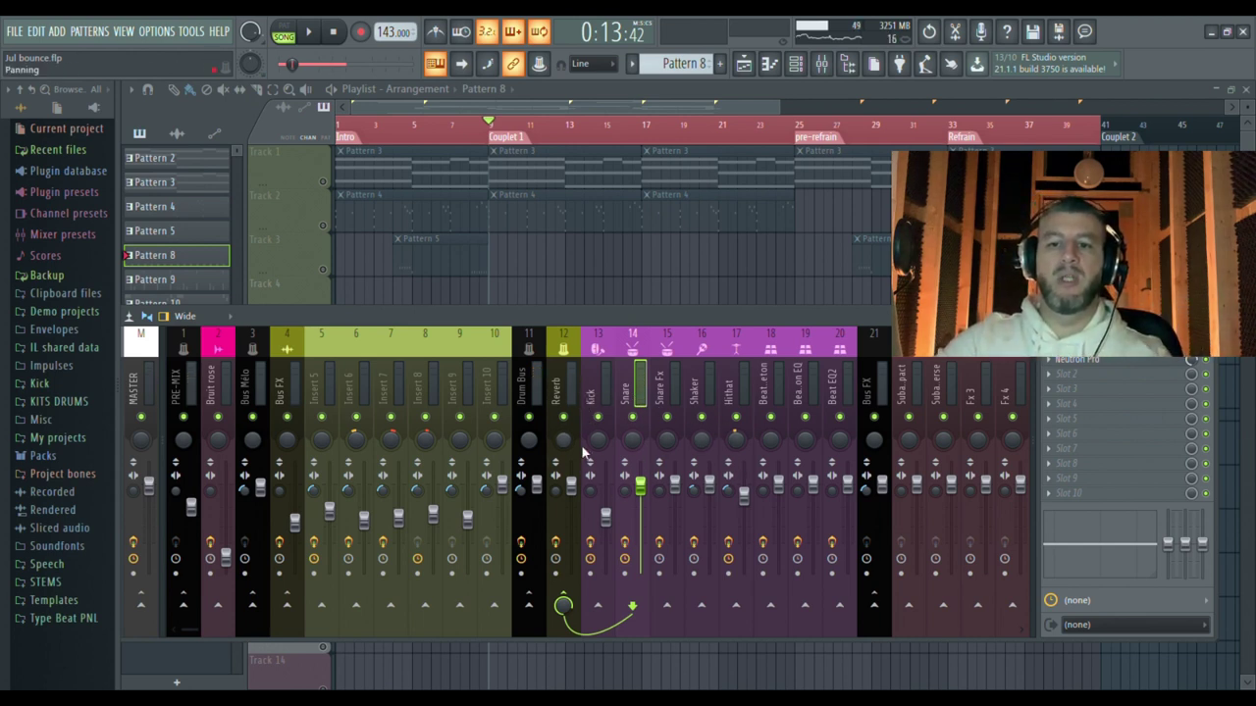
Step: Check the Kick and Snare channel levels in the full mixer while the drums play from Couplet 1, and return to the playlist
{"action": "left_click", "coordinate": [608, 520]}
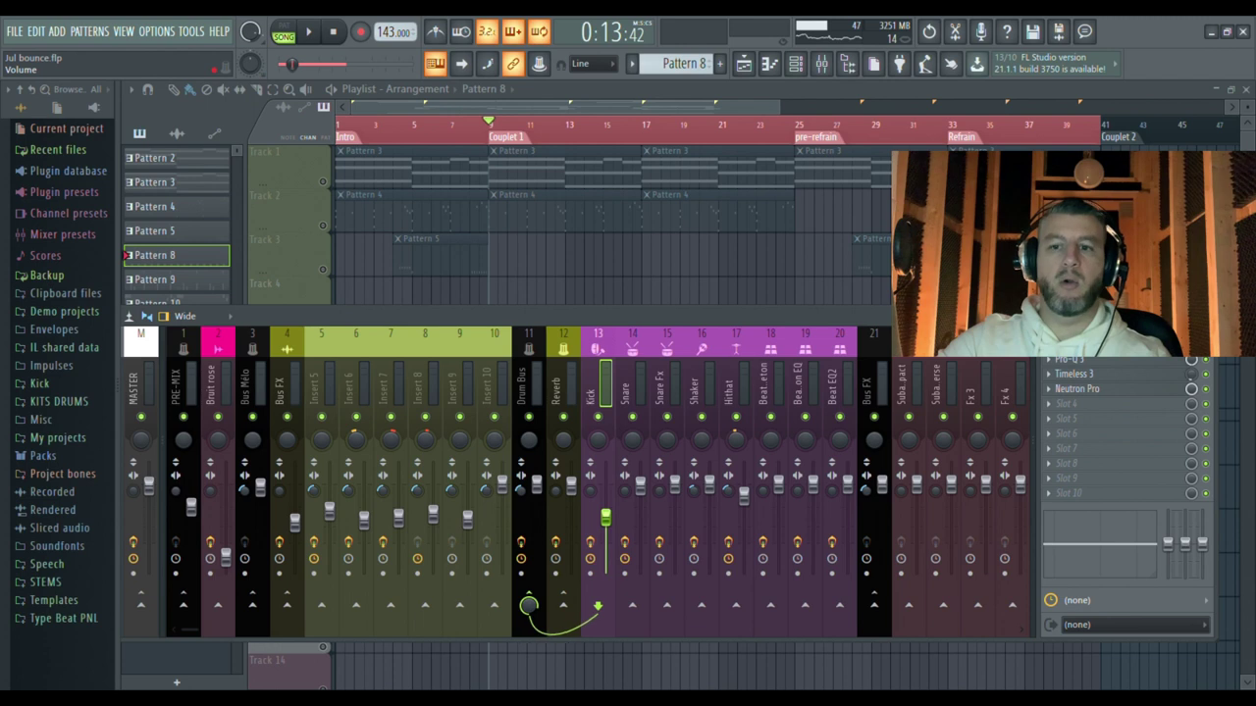
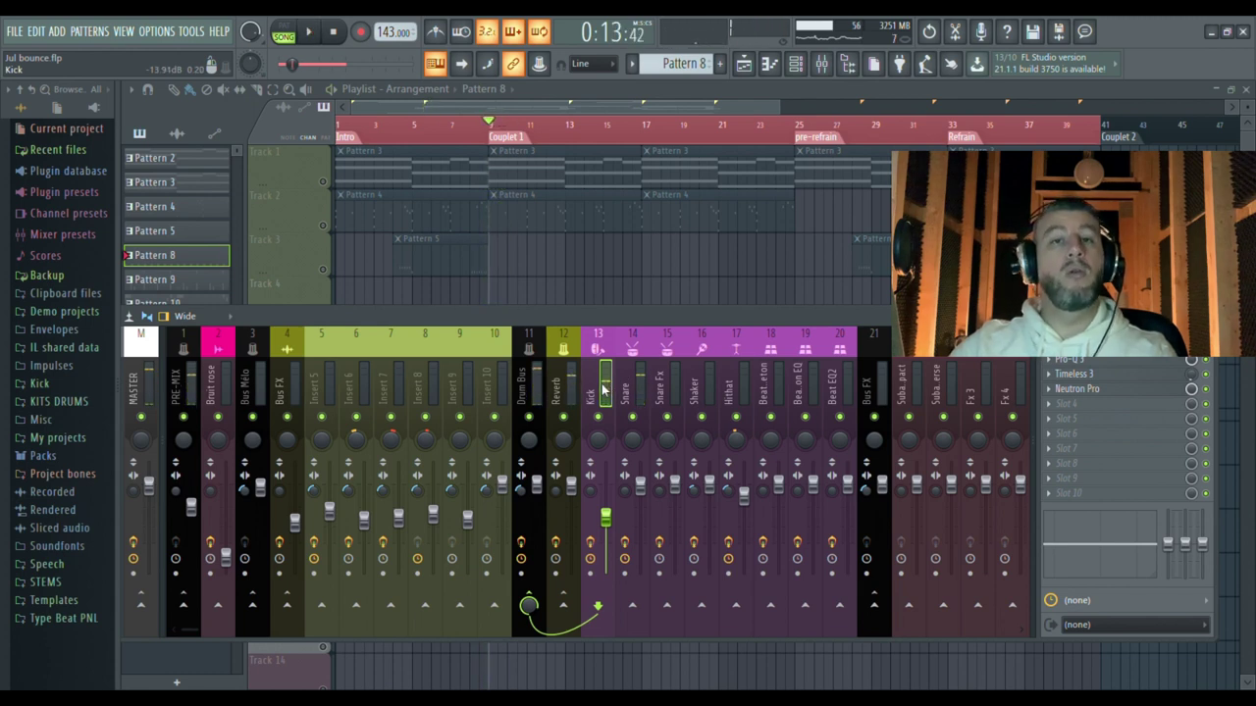
{"action": "key", "text": "space"}
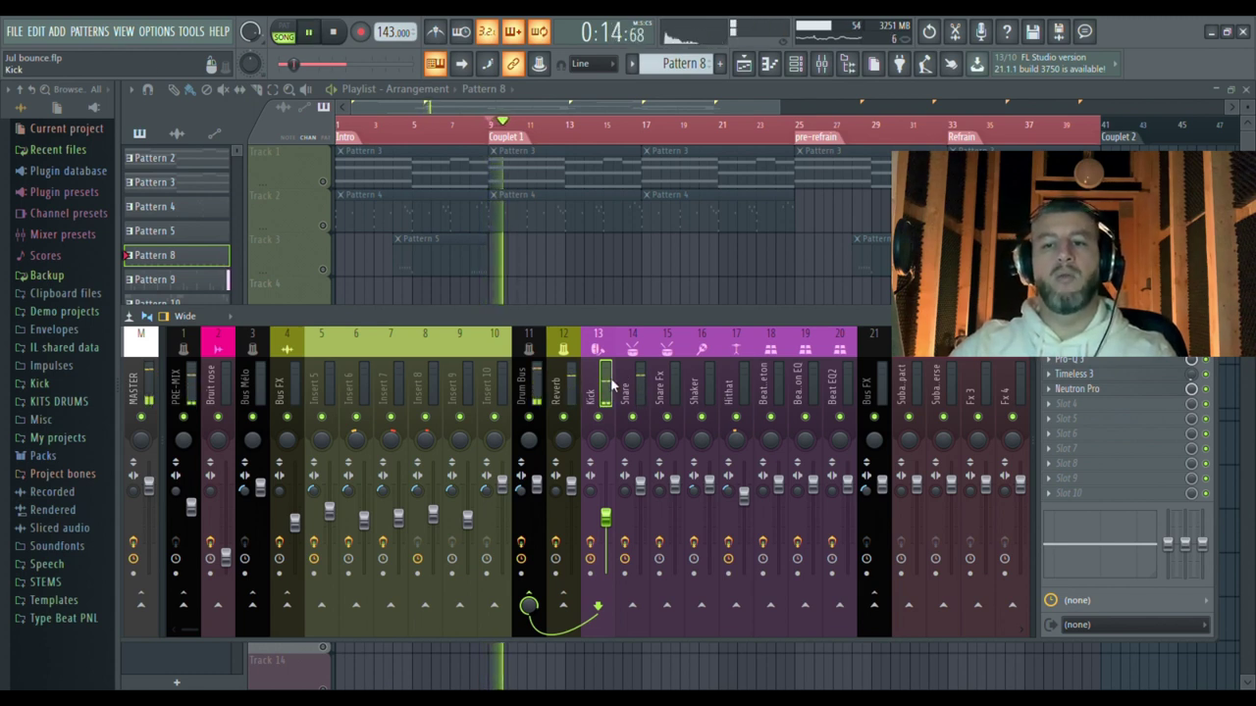
{"action": "key", "text": "F9"}
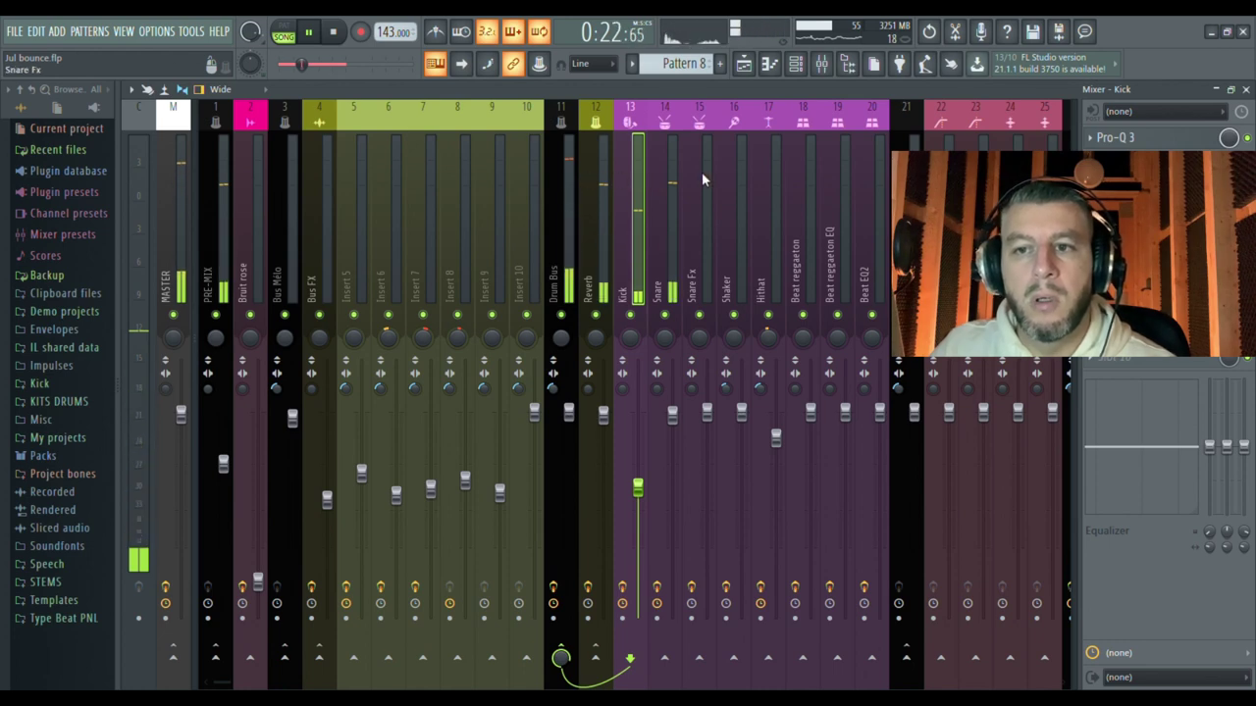
{"action": "key", "text": "space"}
{"action": "key", "text": "F5"}
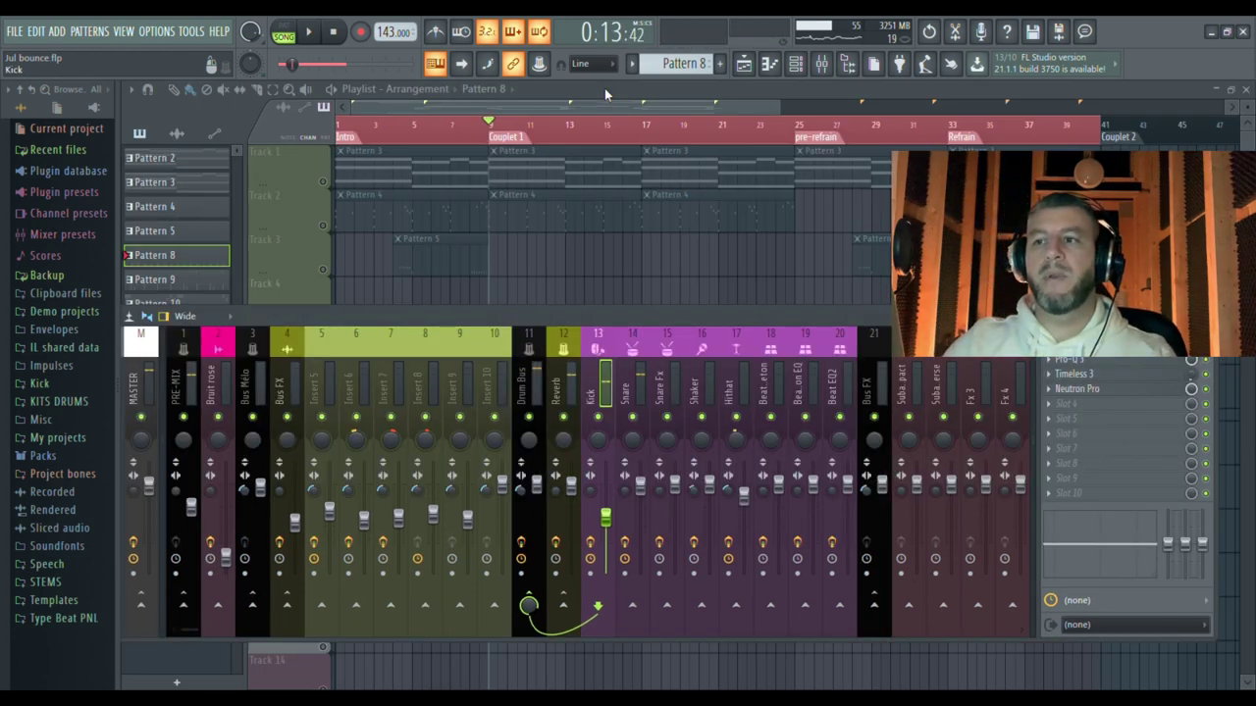
Step: Add Fruity dB meter to the Master's first effect slot, check the drums' peak level from Couplet 1, and close the meter
{"action": "left_click_drag", "start_coordinate": [361, 323], "coordinate": [370, 348]}
{"action": "left_click", "coordinate": [149, 412]}
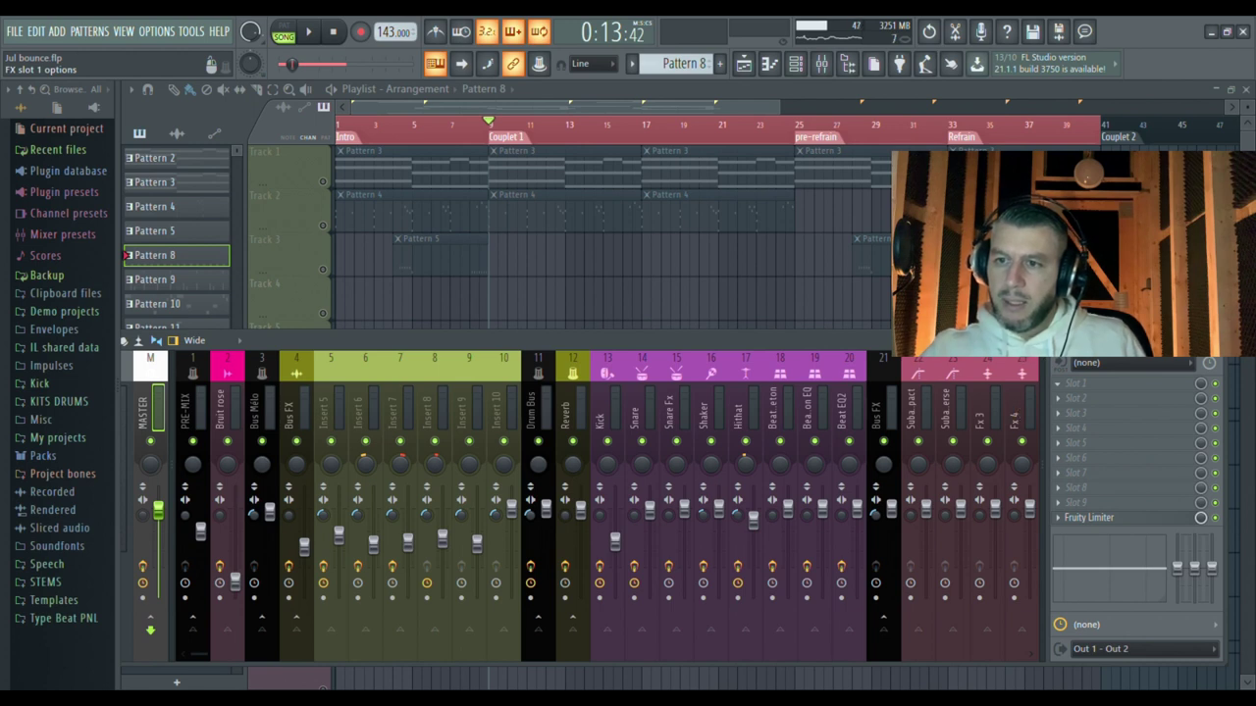
{"action": "key", "text": "space"}
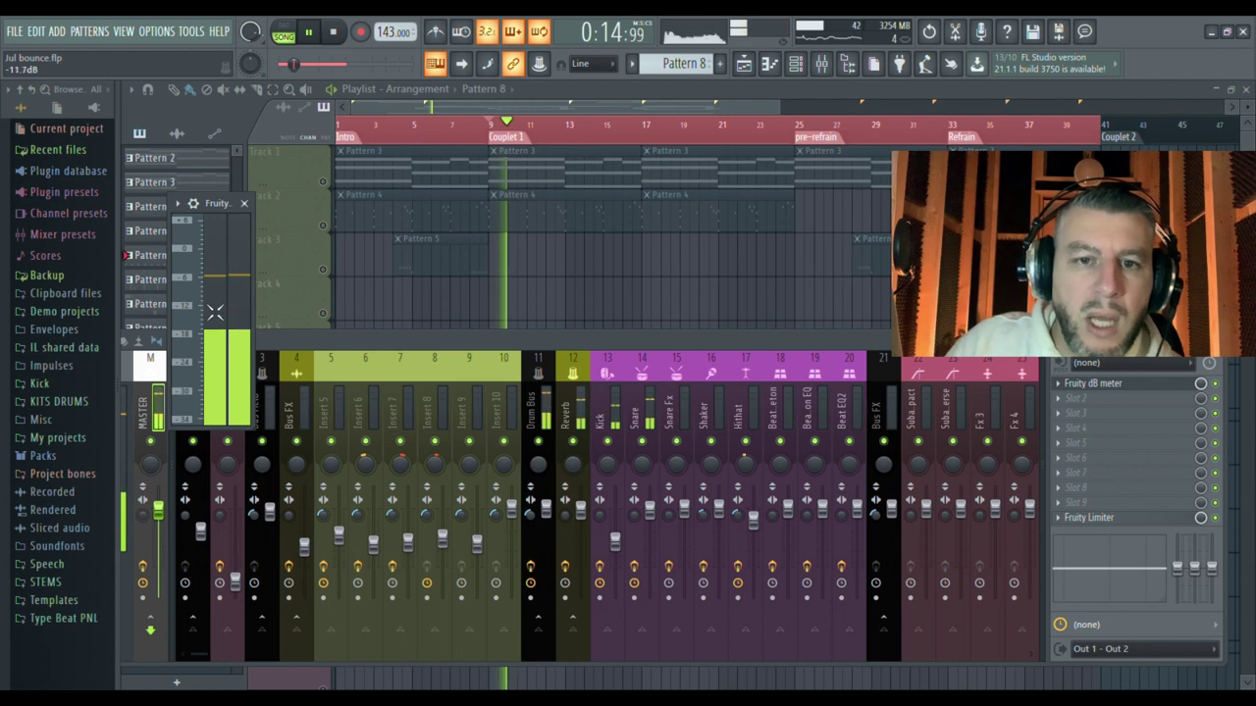
{"action": "key", "text": "space"}
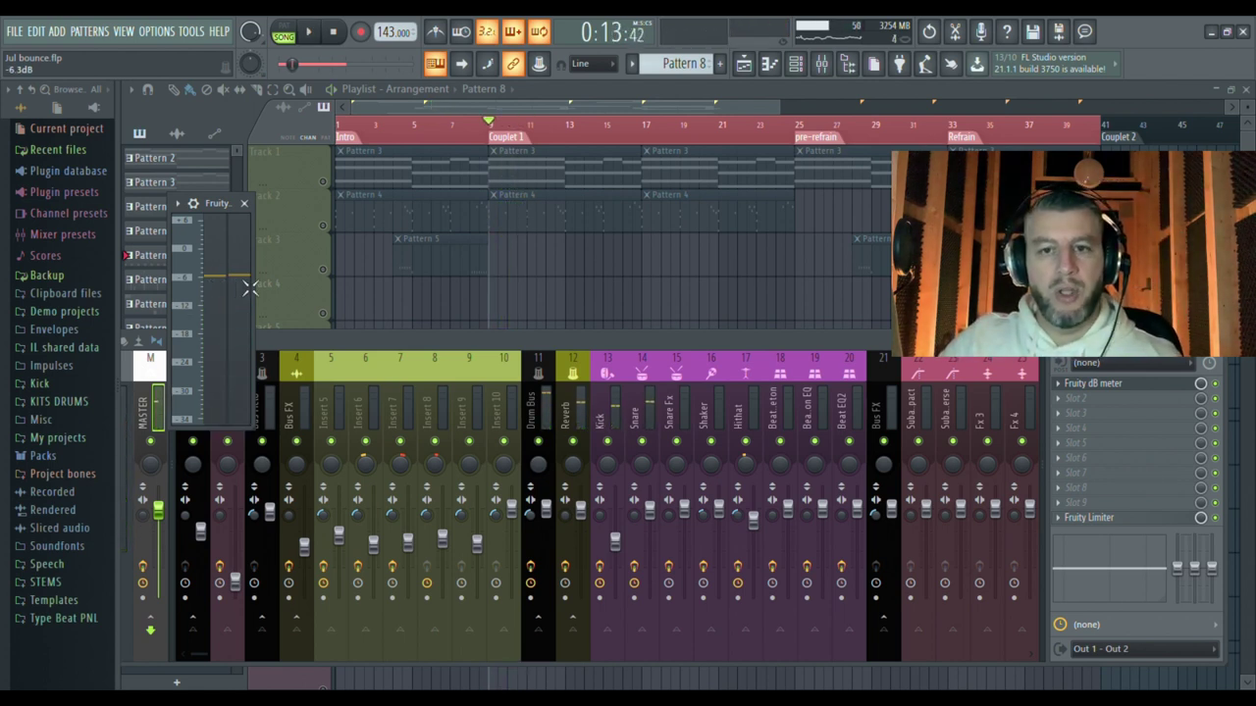
{"action": "key", "text": "space"}
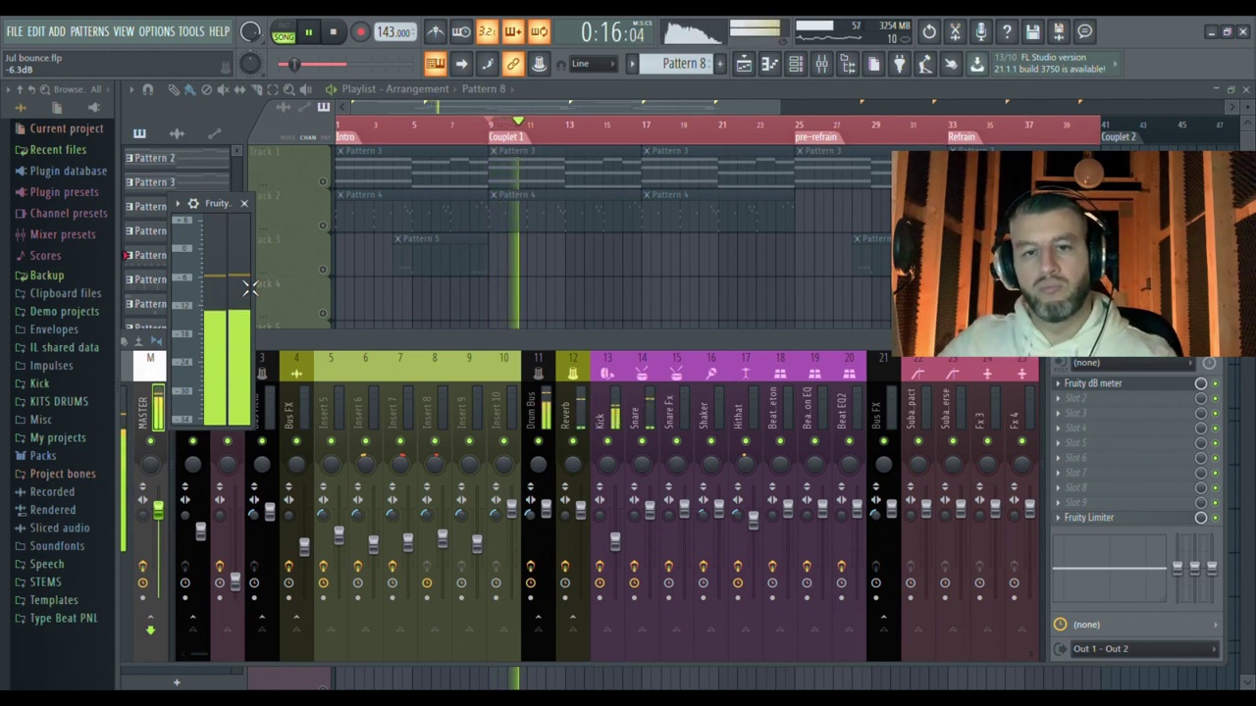
{"action": "key", "text": "space"}
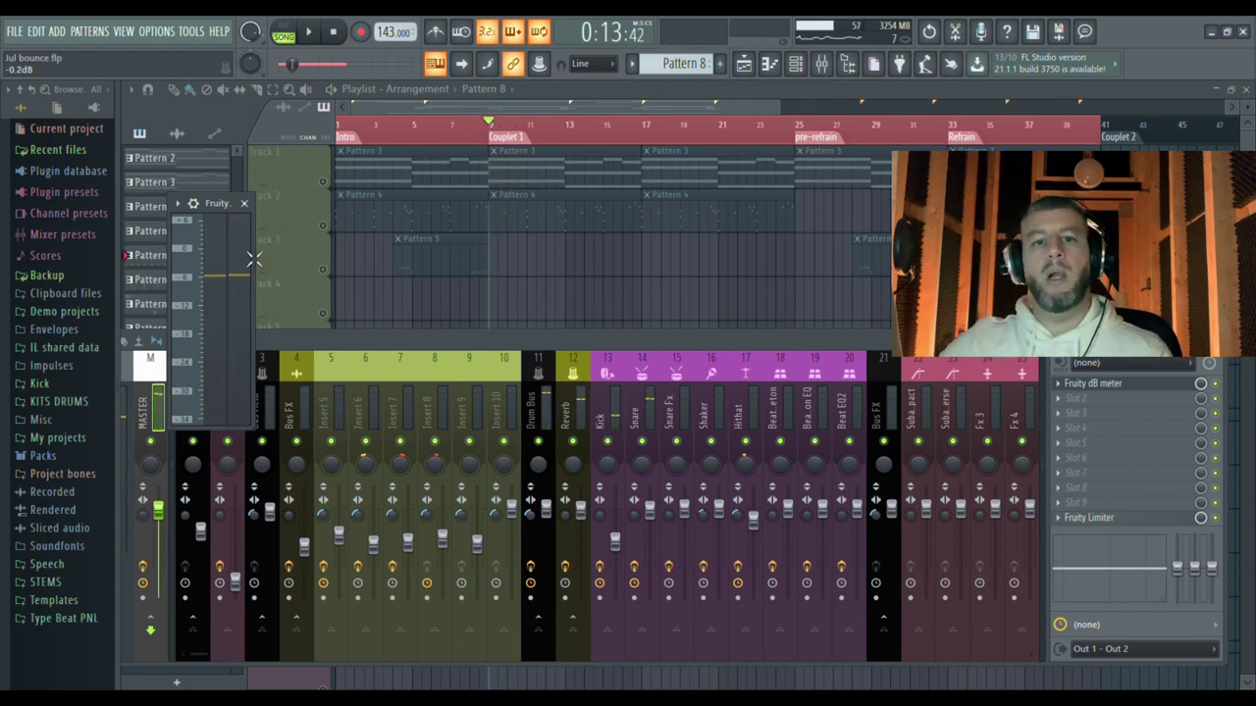
{"action": "key", "text": "space"}
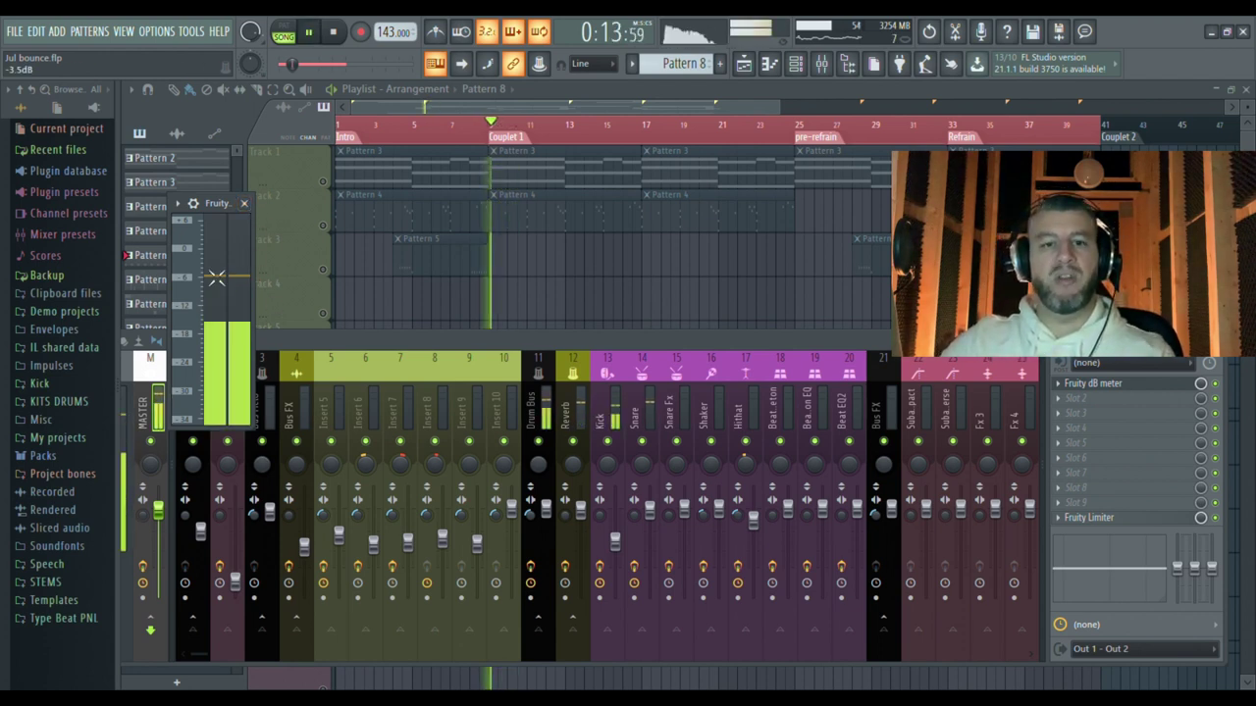
{"action": "key", "text": "space"}
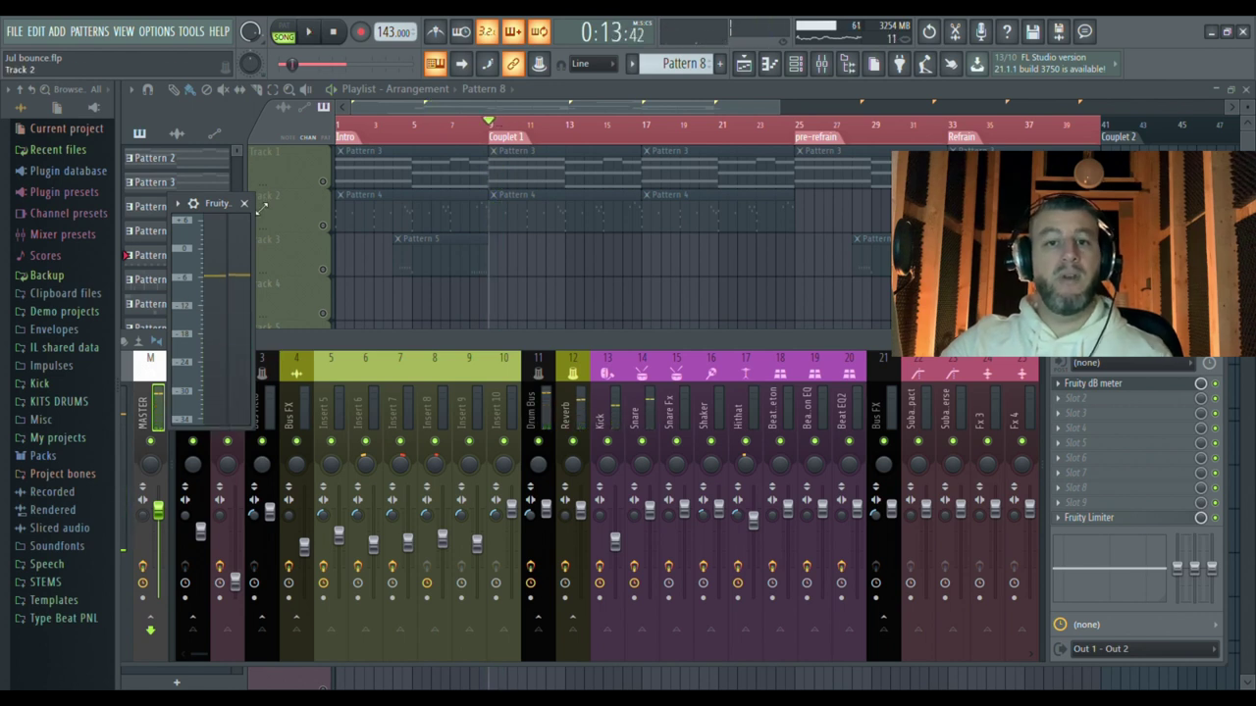
{"action": "left_click", "coordinate": [245, 204]}
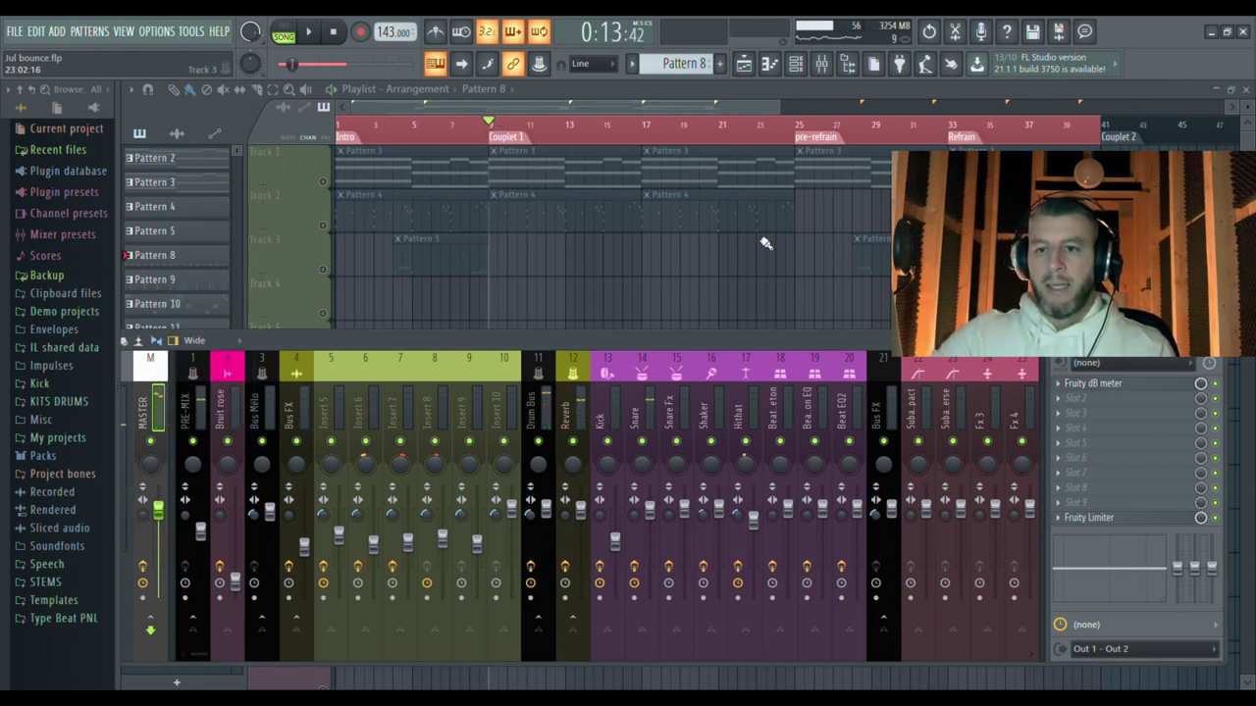
Step: Solo playlist Track 12 and set the playback start to bar 17, where its Pattern 13 clips begin
{"action": "left_click", "coordinate": [812, 76]}
{"action": "left_click", "coordinate": [796, 67]}
{"action": "left_click", "coordinate": [822, 69]}
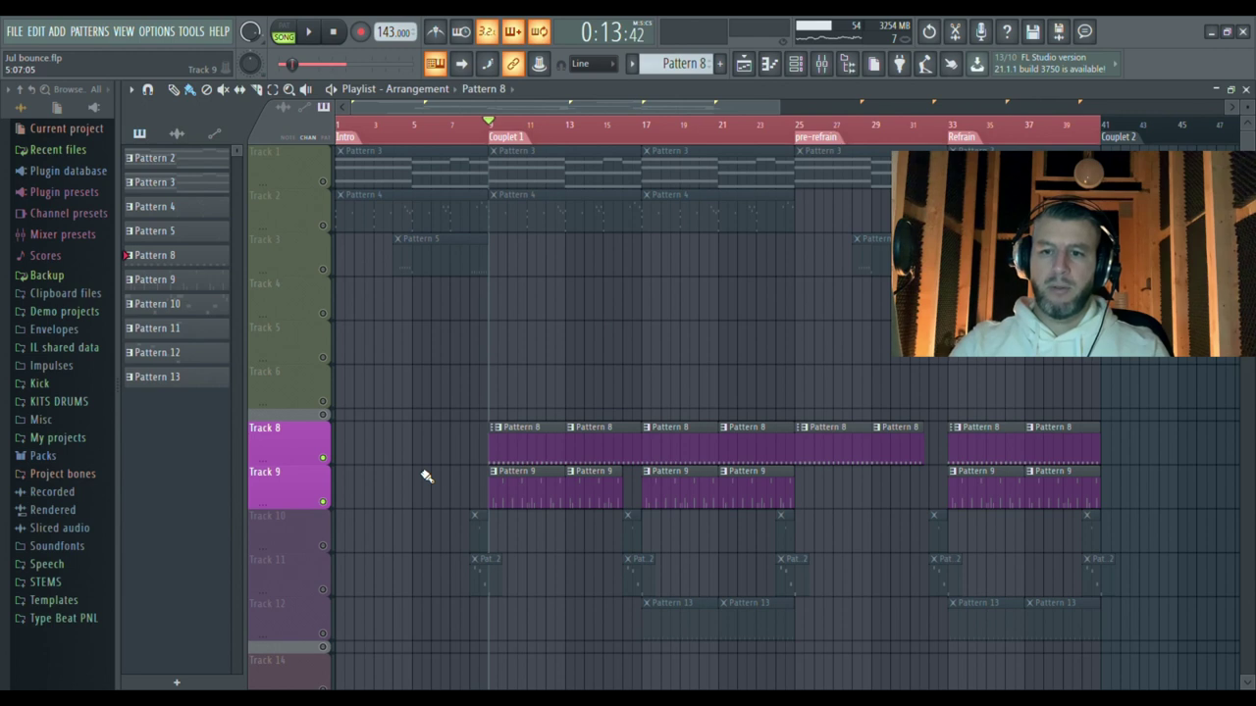
{"action": "left_click", "coordinate": [323, 638], "text": "ctrl"}
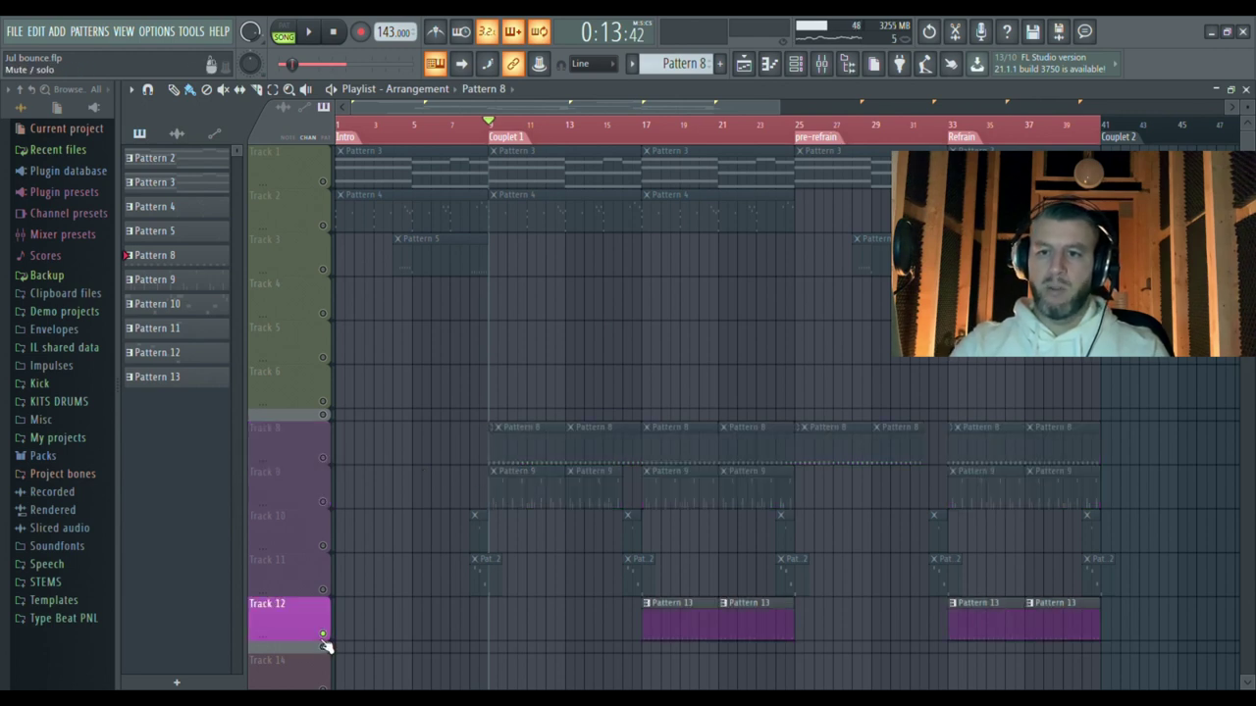
{"action": "left_click", "coordinate": [645, 140]}
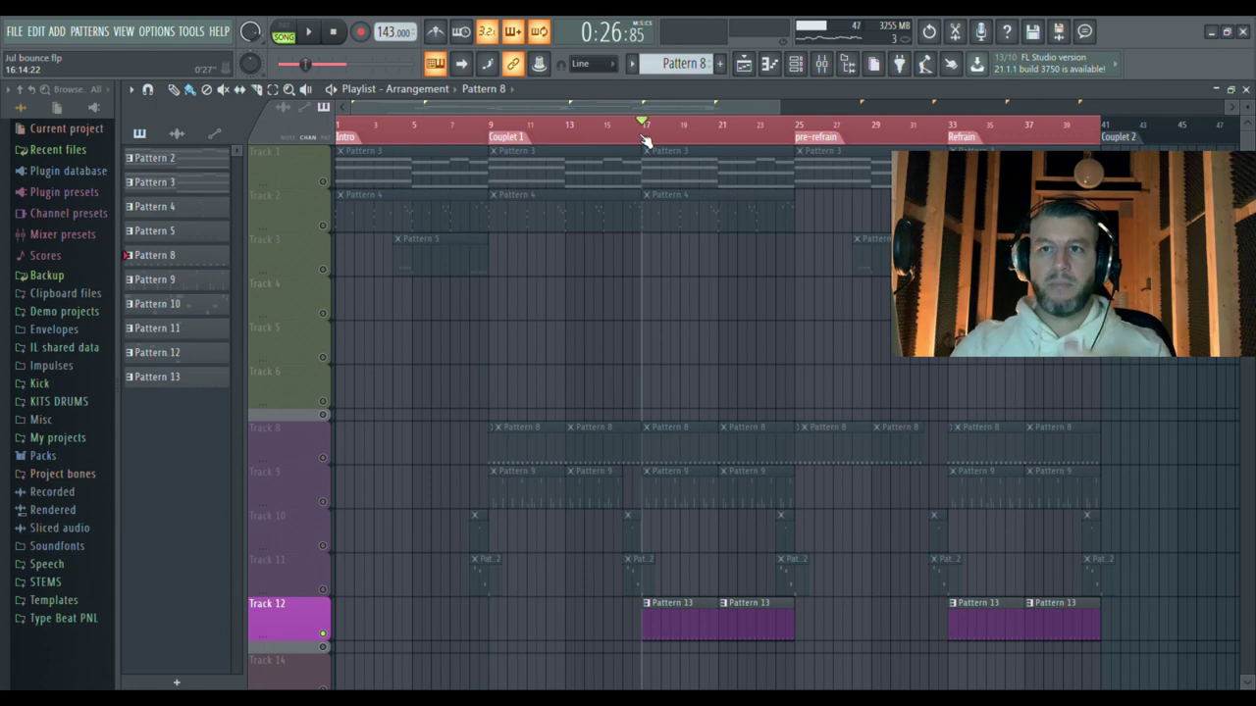
Step: Show the Hihat channel in the mixer and play it from bar 17, bypassing its Neutron Pro
{"action": "left_click", "coordinate": [822, 67]}
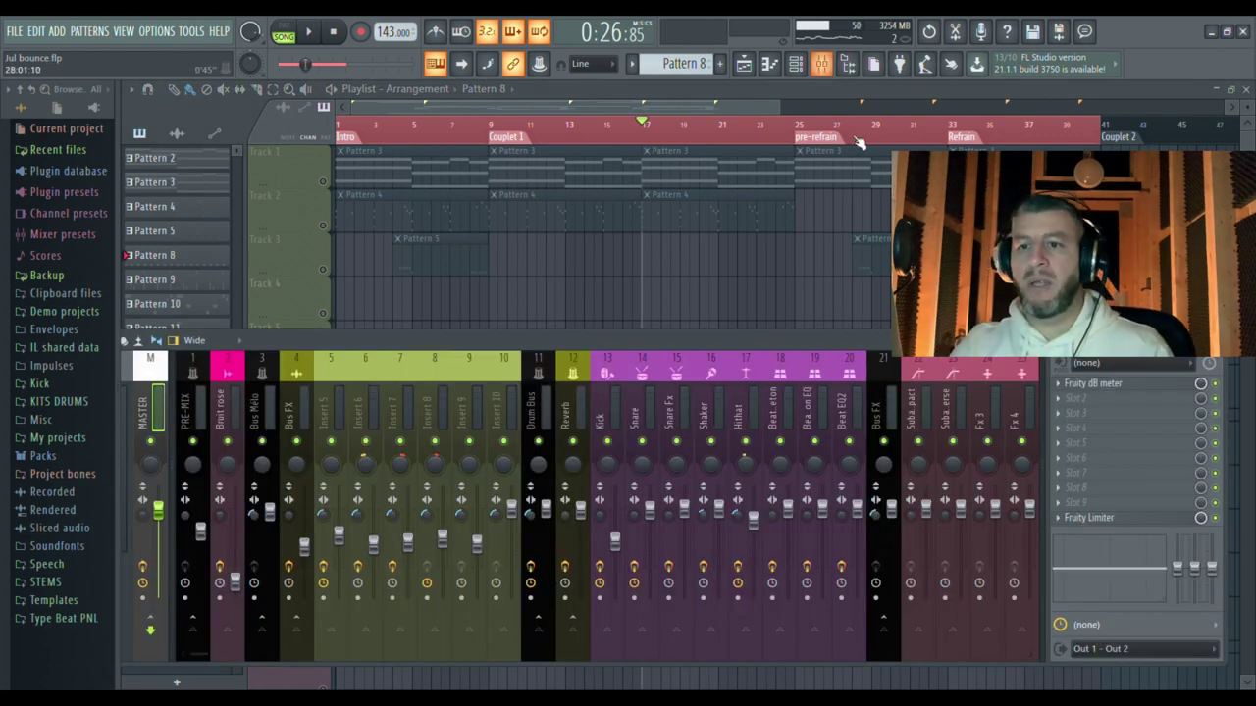
{"action": "left_click", "coordinate": [745, 370]}
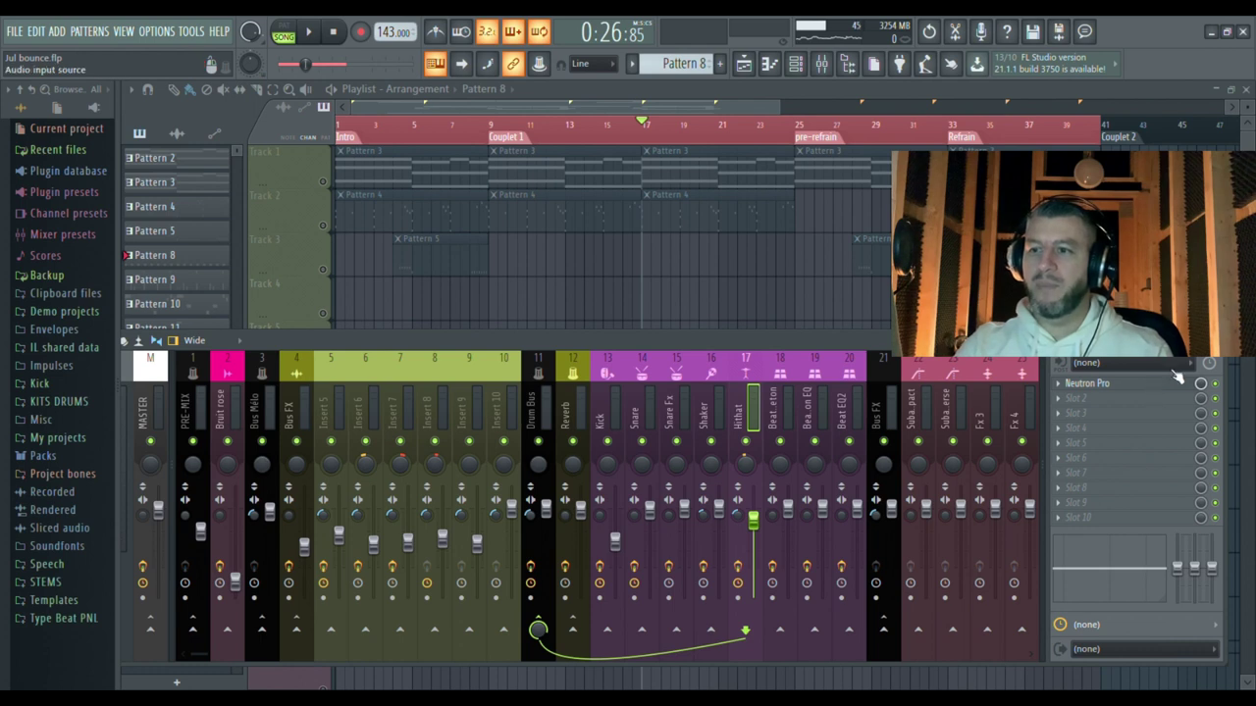
{"action": "key", "text": "space"}
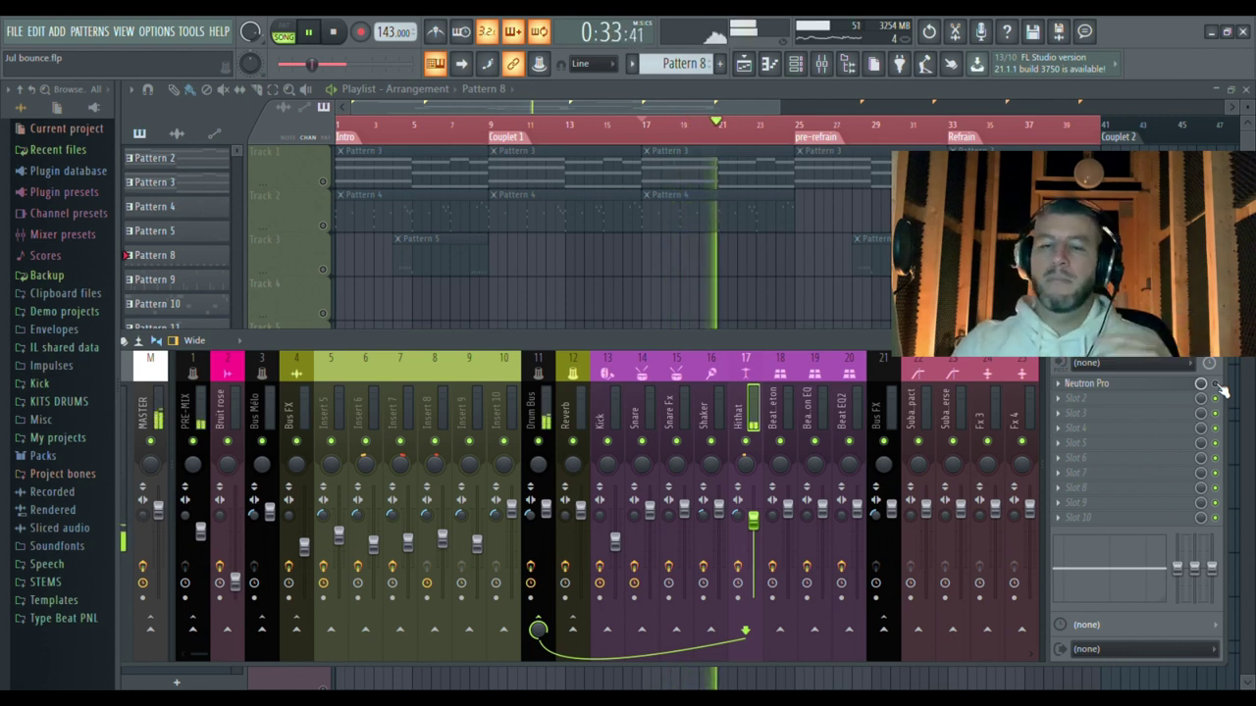
{"action": "key", "text": "space"}
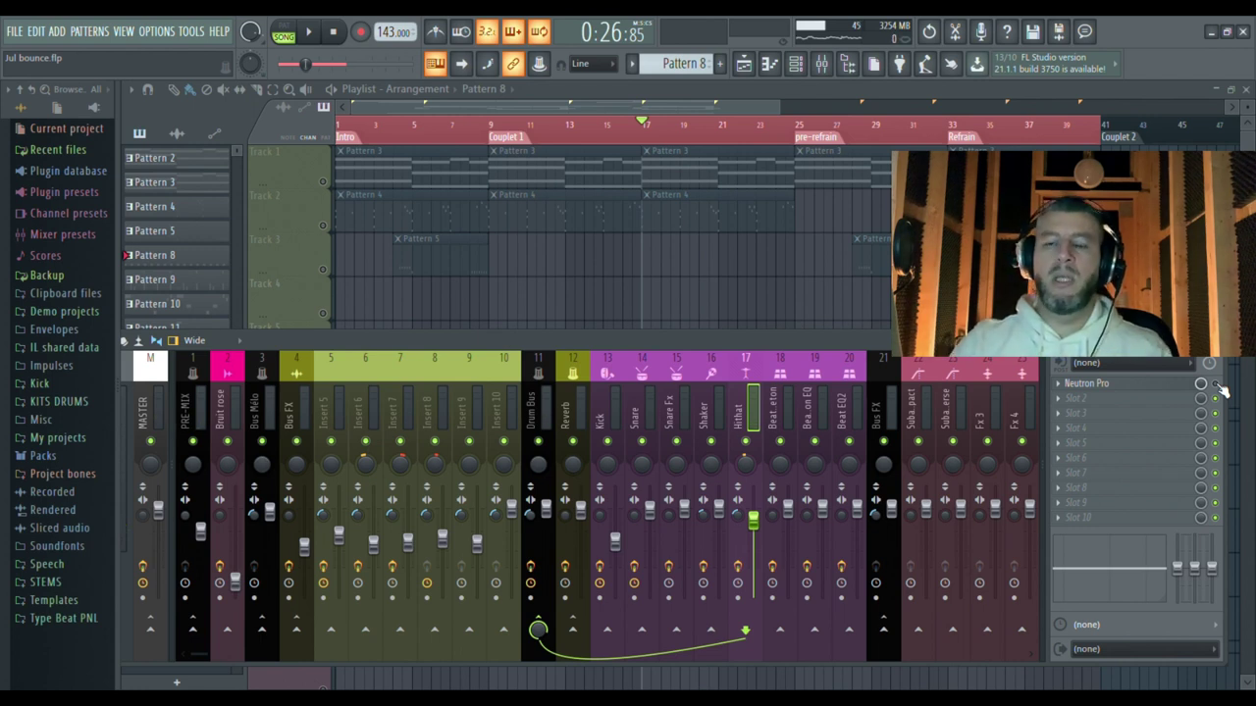
Step: Examine the notes and velocities of Pattern 8 in the piano roll, and return to the Hihat channel in the mixer
{"action": "left_click", "coordinate": [773, 64]}
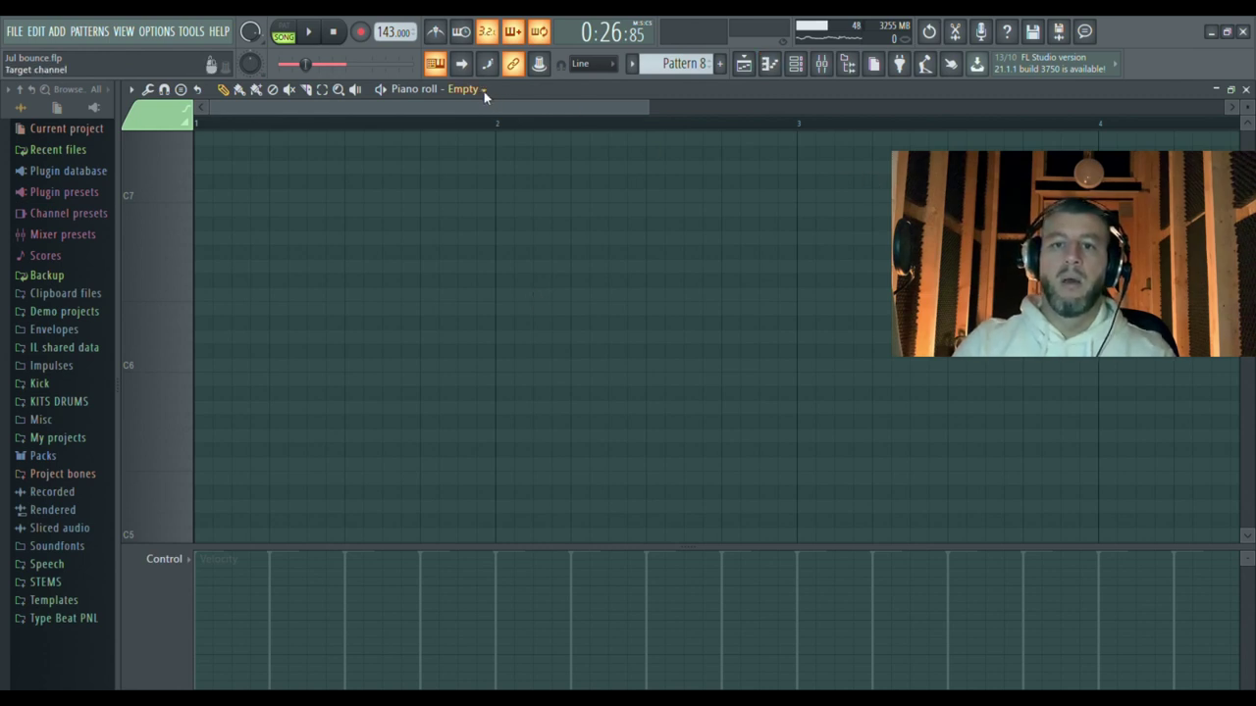
{"action": "key", "text": "ctrl+v"}
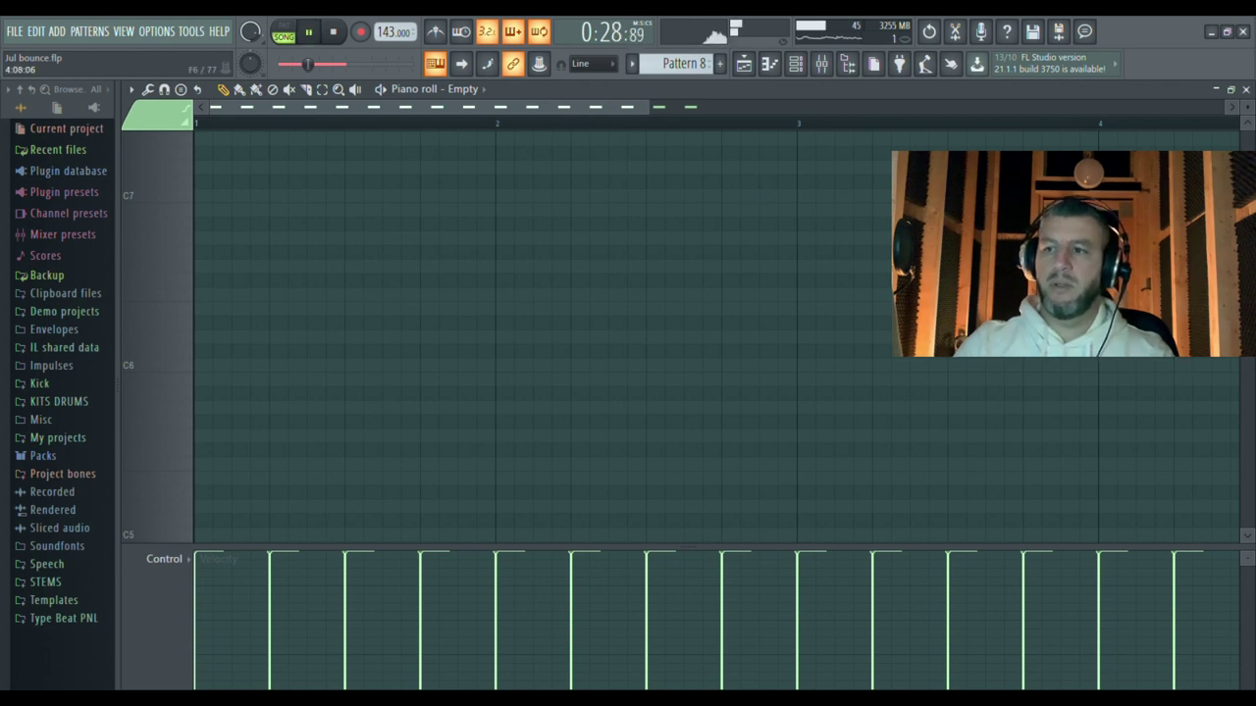
{"action": "scroll", "coordinate": [550, 334], "scroll_direction": "down", "scroll_amount": 6}
{"action": "key", "text": "space"}
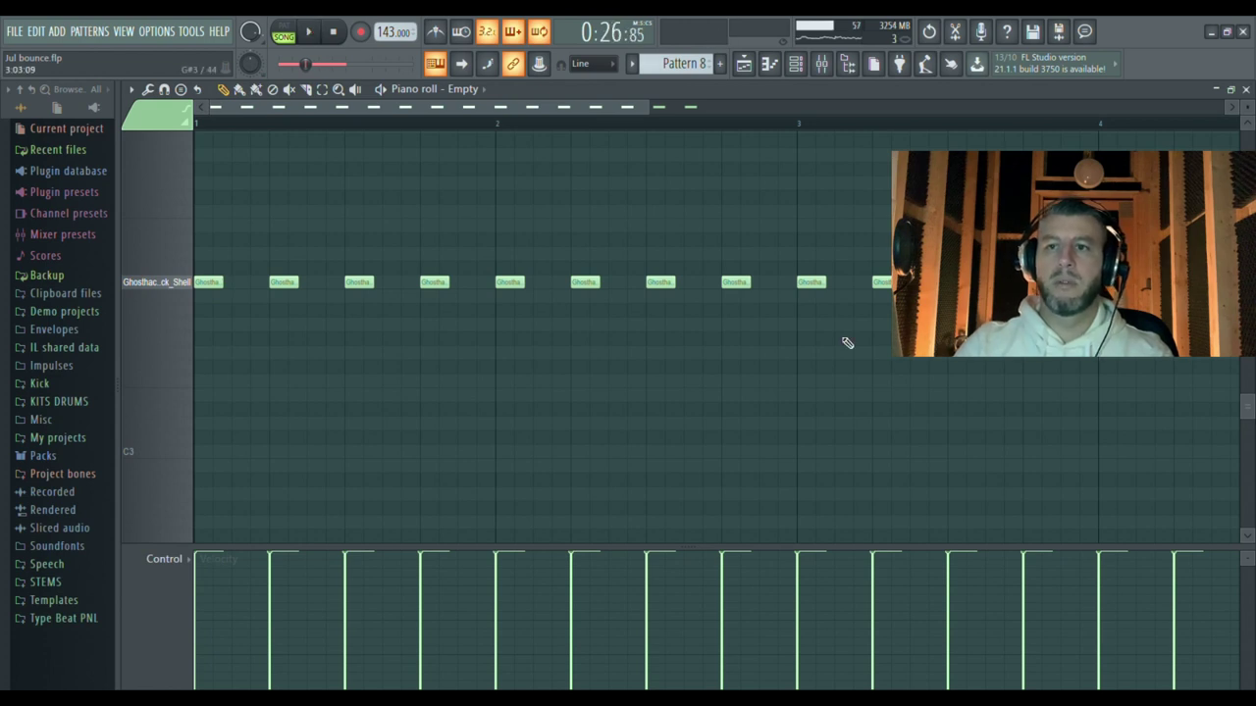
{"action": "left_click", "coordinate": [769, 64]}
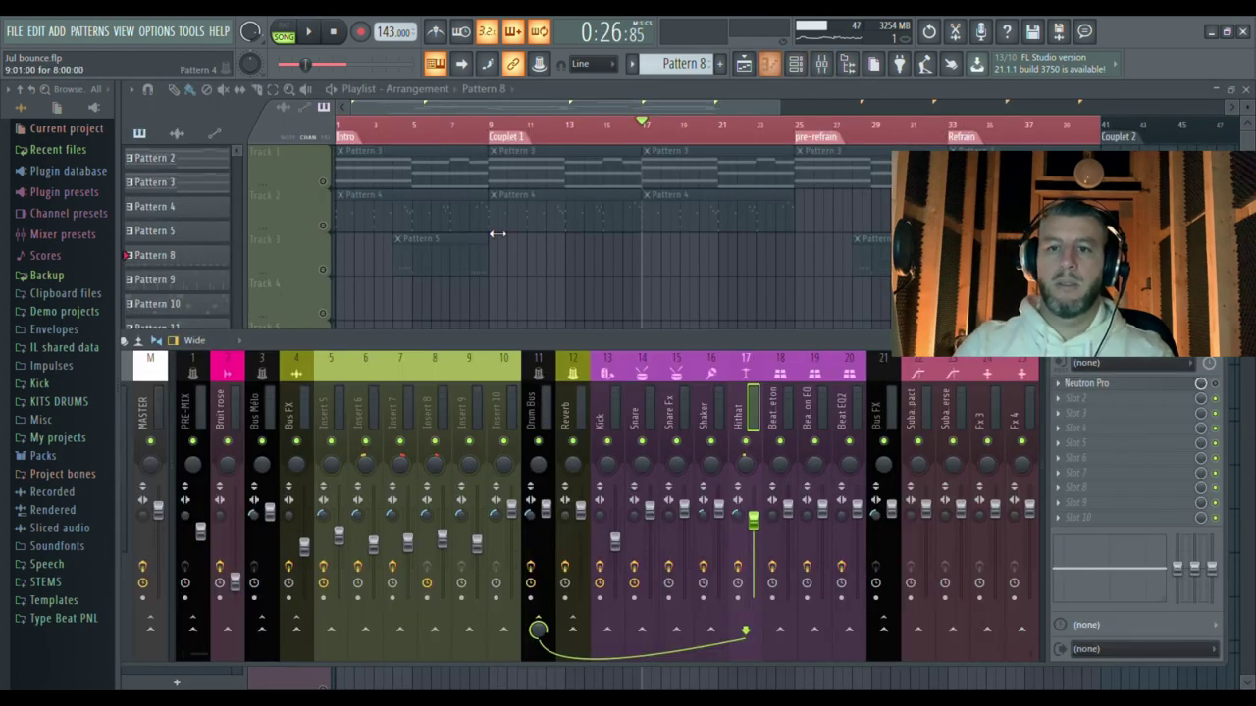
Step: Open Pattern 13 from Track 12 in the piano roll and play back its hi-hat notes
{"action": "left_click", "coordinate": [823, 71]}
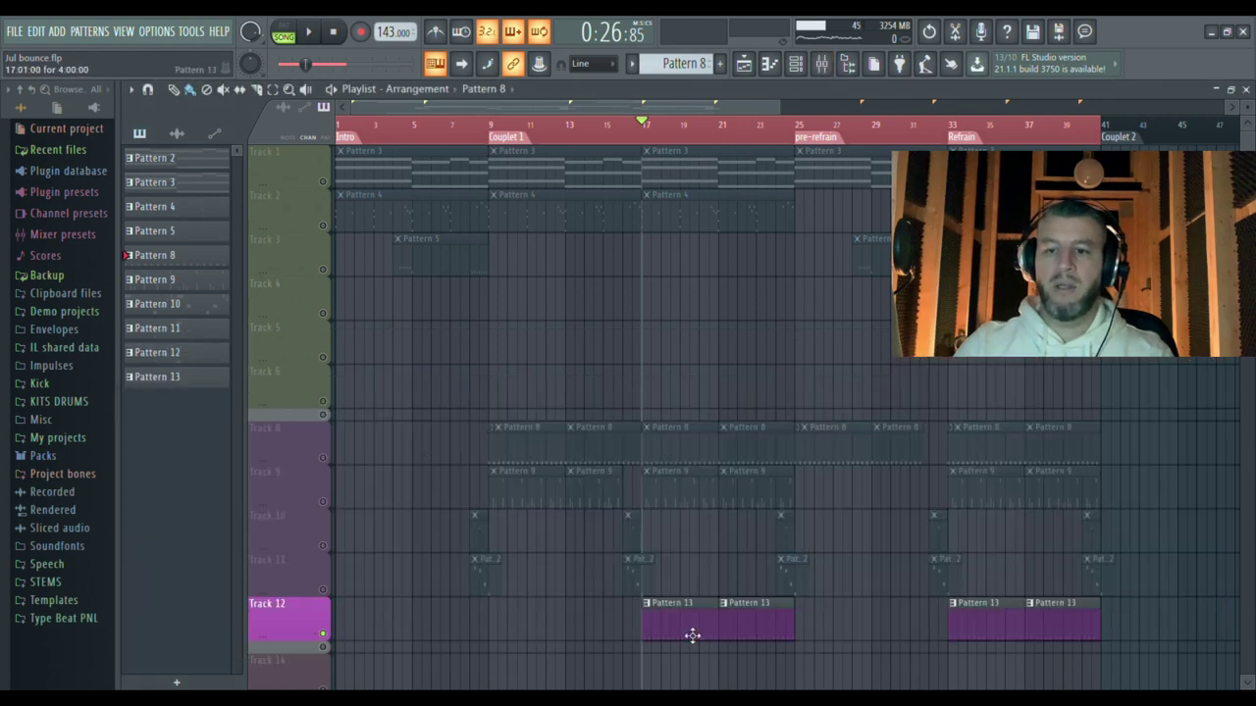
{"action": "double_click", "coordinate": [693, 636]}
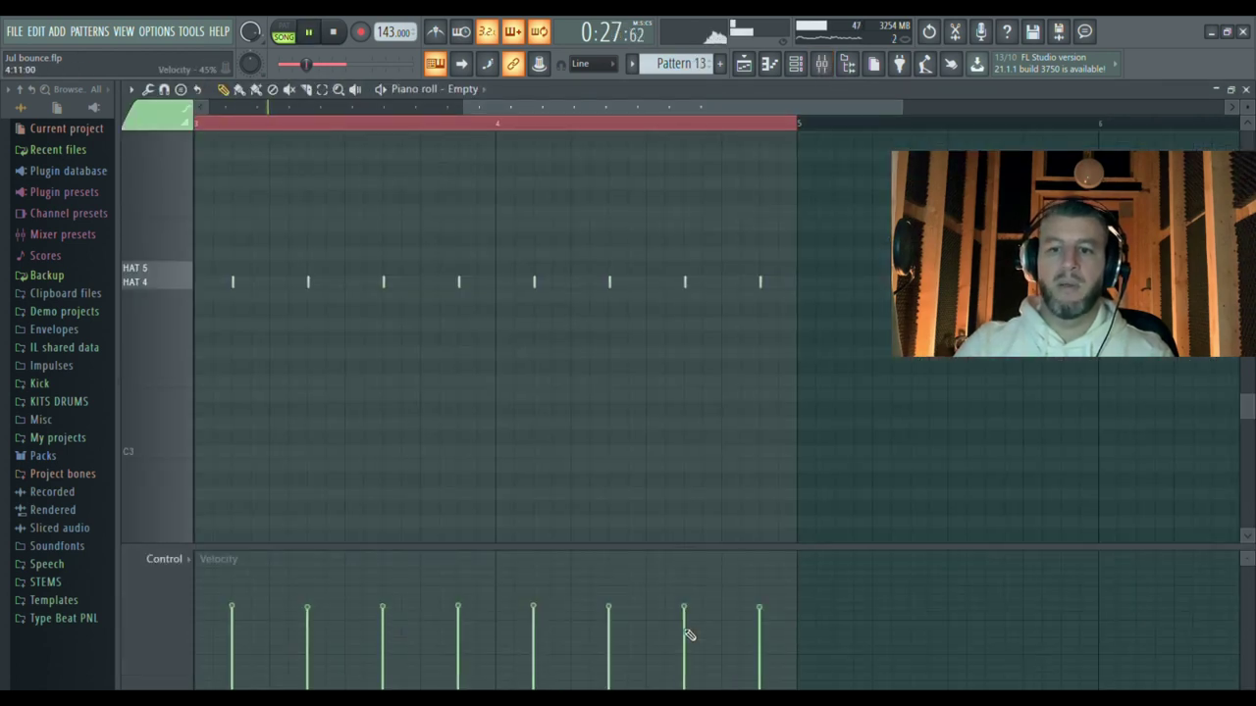
{"action": "key", "text": "space"}
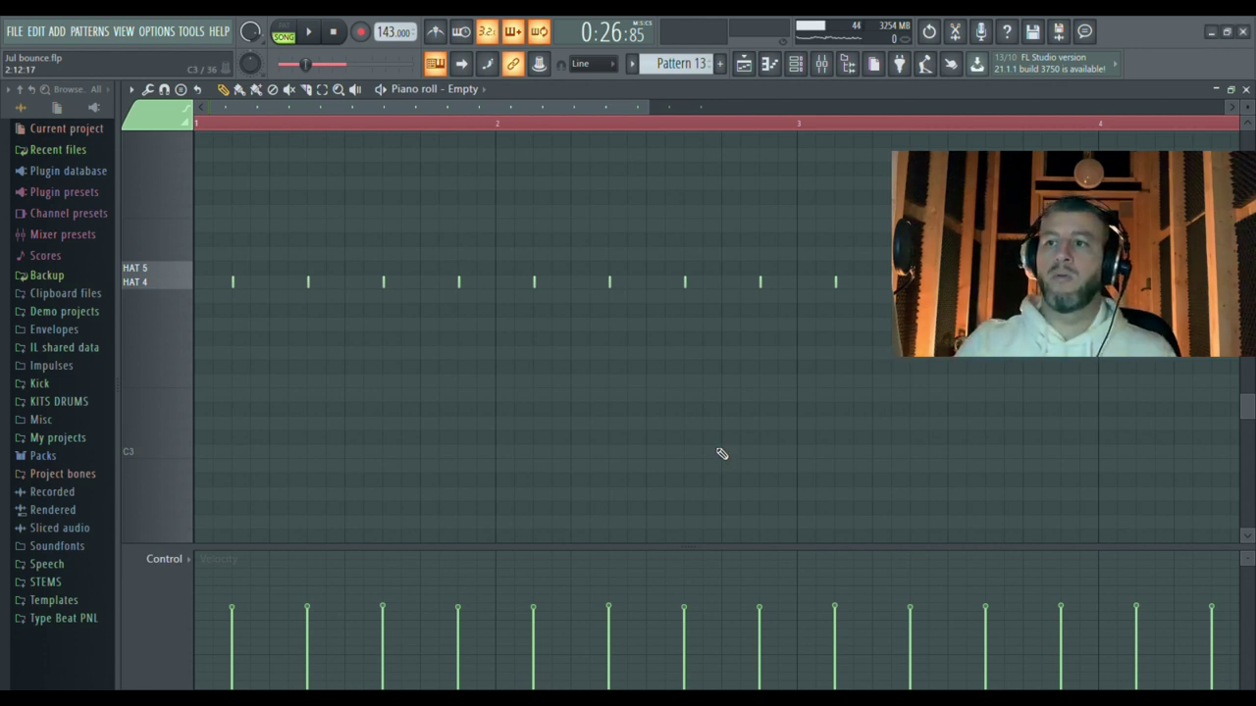
{"action": "left_click", "coordinate": [821, 64]}
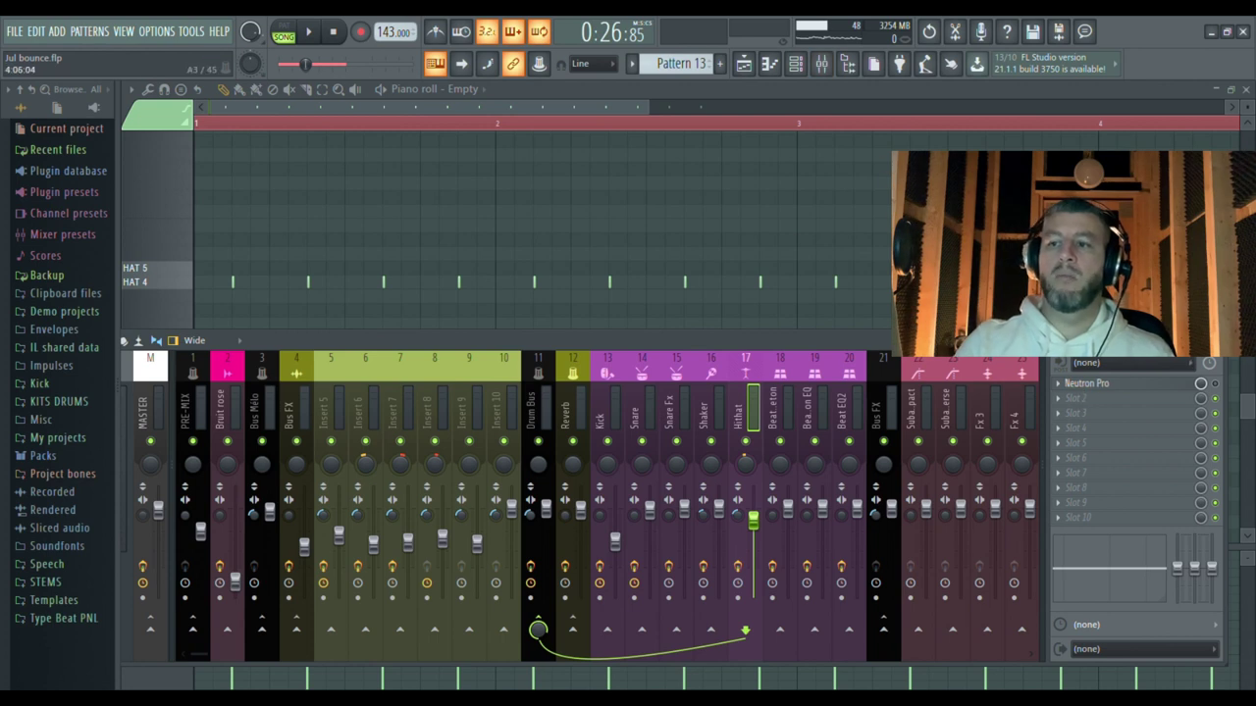
{"action": "key", "text": "Escape"}
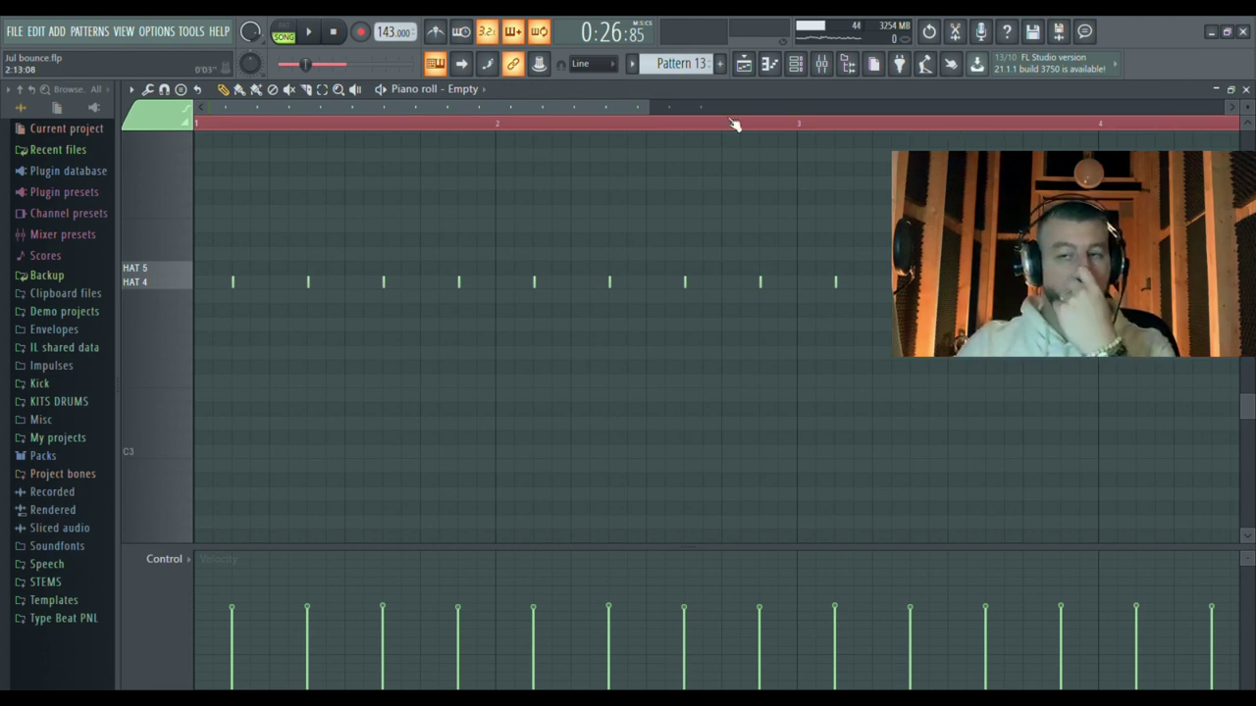
{"action": "key", "text": "space"}
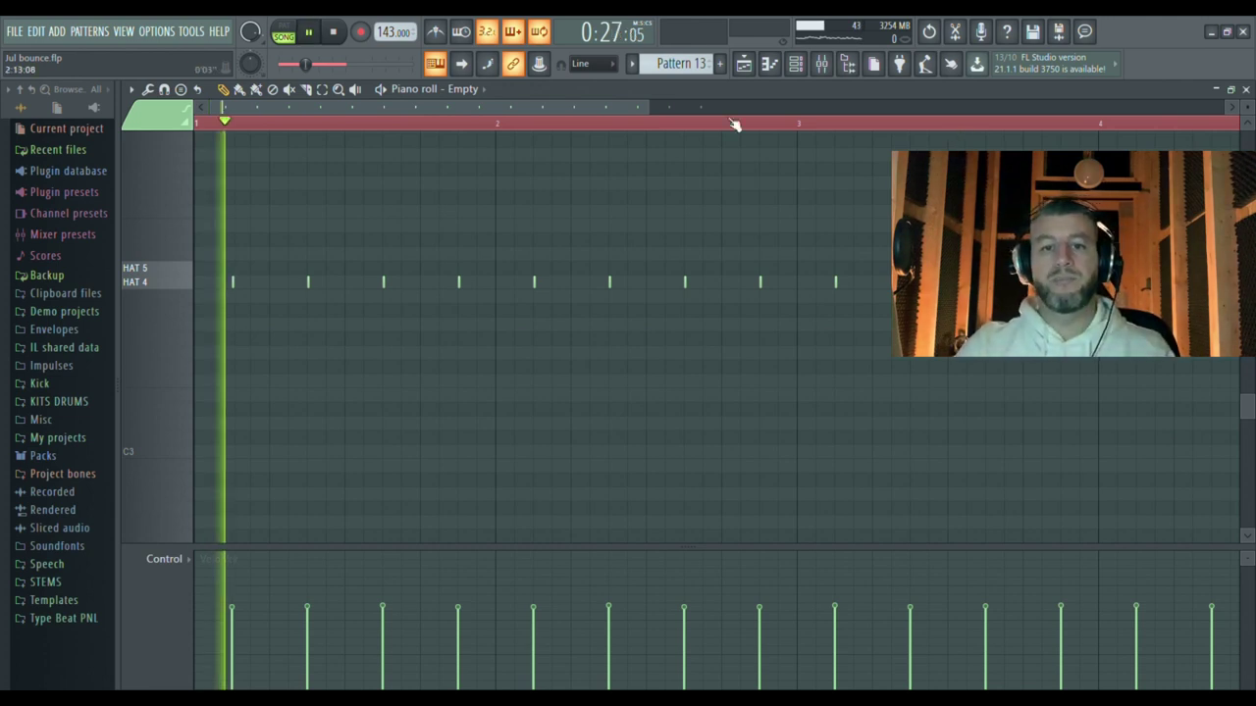
Step: Show the mixer and play the hi-hat loop, toggling Neutron Pro on the Hihat track to compare the sound
{"action": "left_click", "coordinate": [822, 65]}
{"action": "key", "text": "space"}
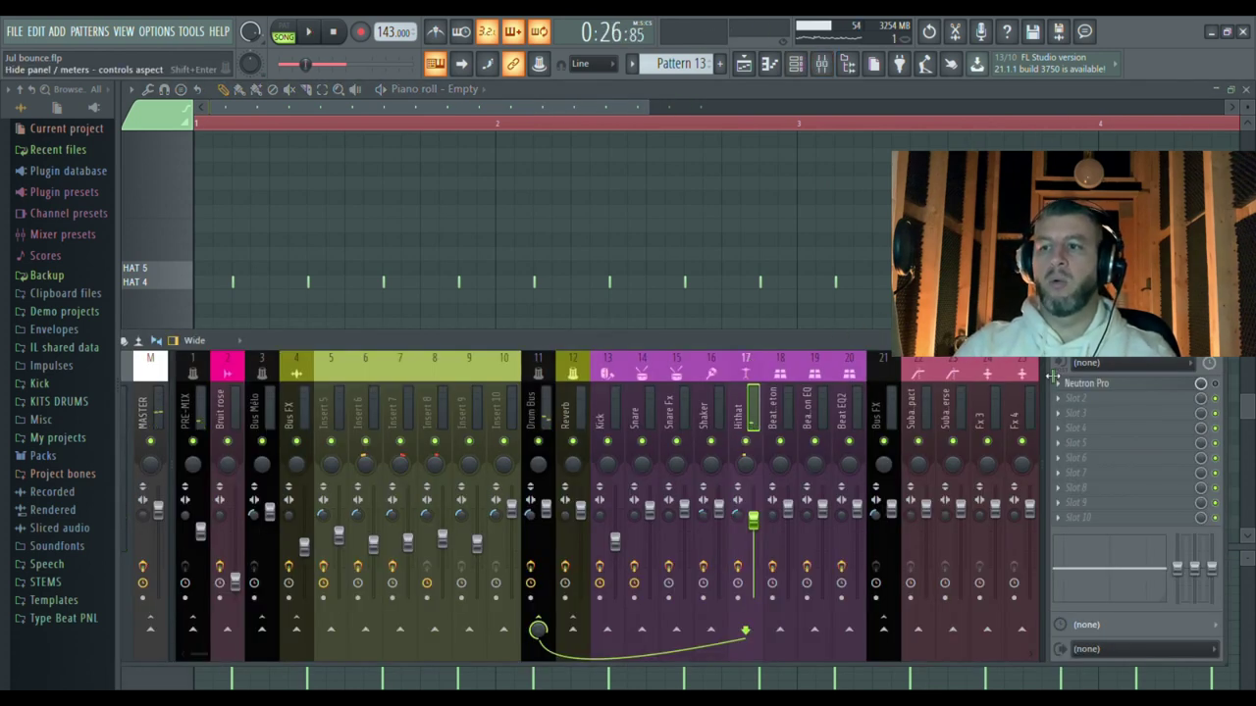
{"action": "key", "text": "space"}
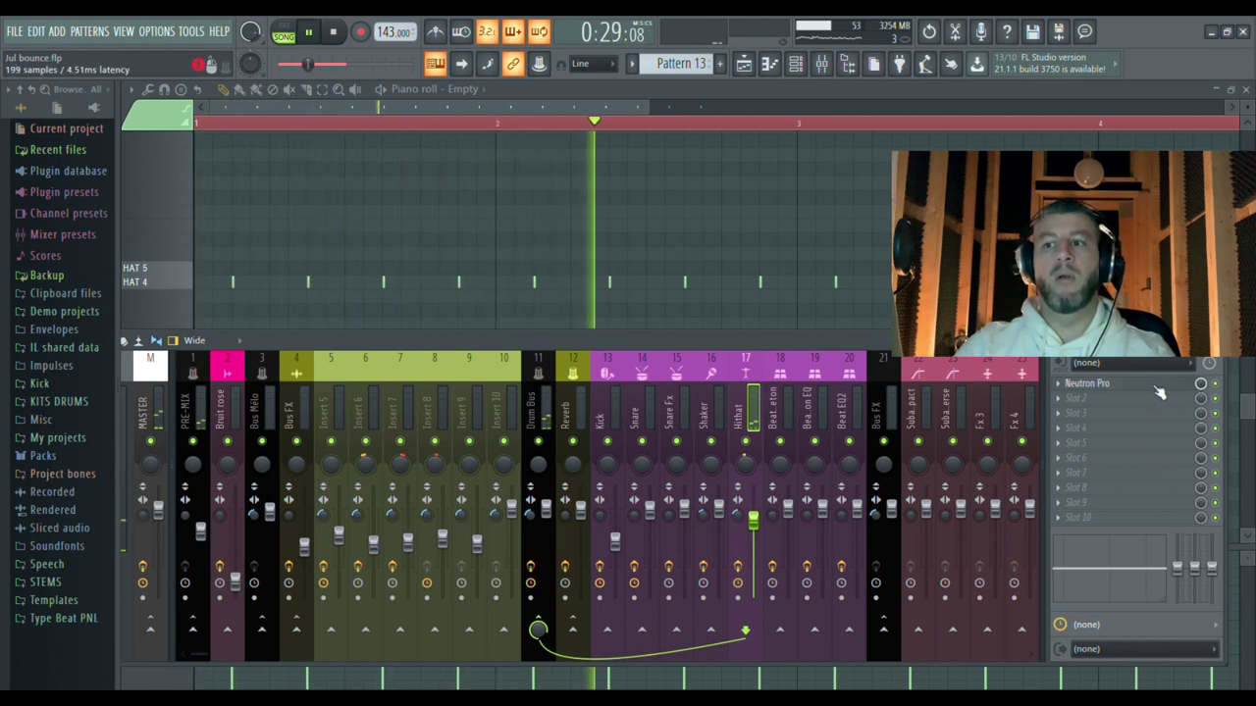
{"action": "key", "text": "space"}
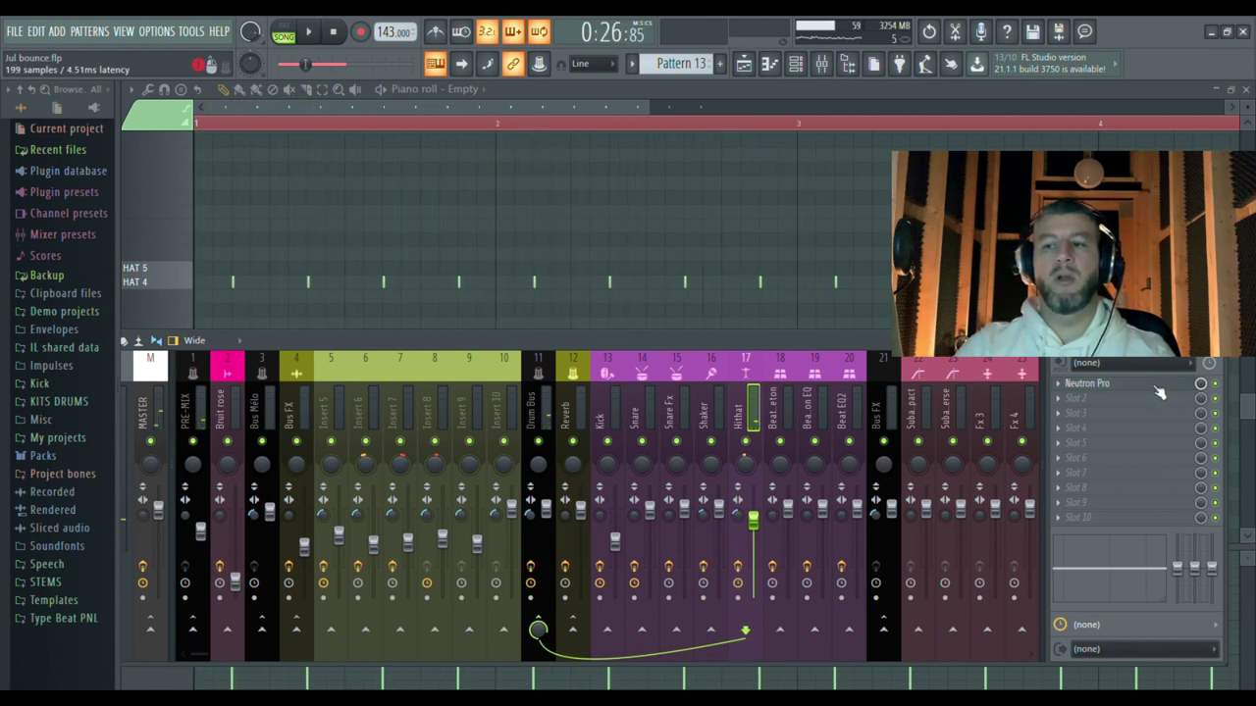
{"action": "key", "text": "space"}
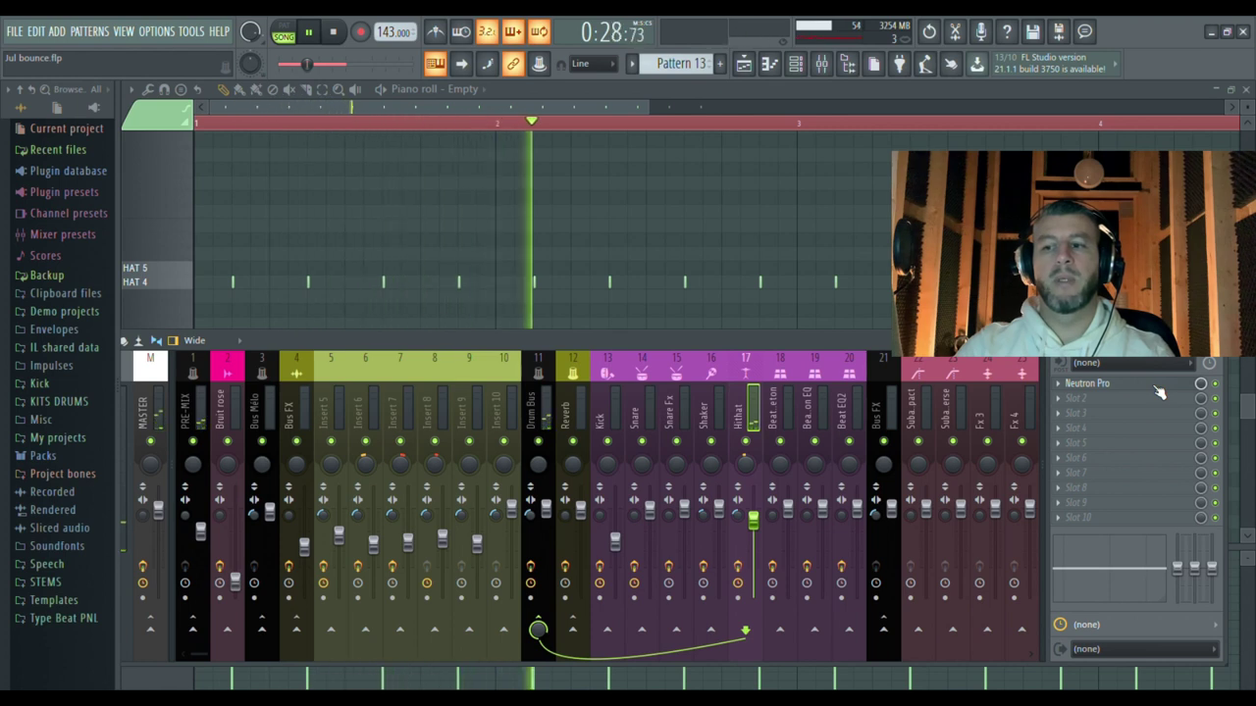
{"action": "left_click", "coordinate": [1215, 383]}
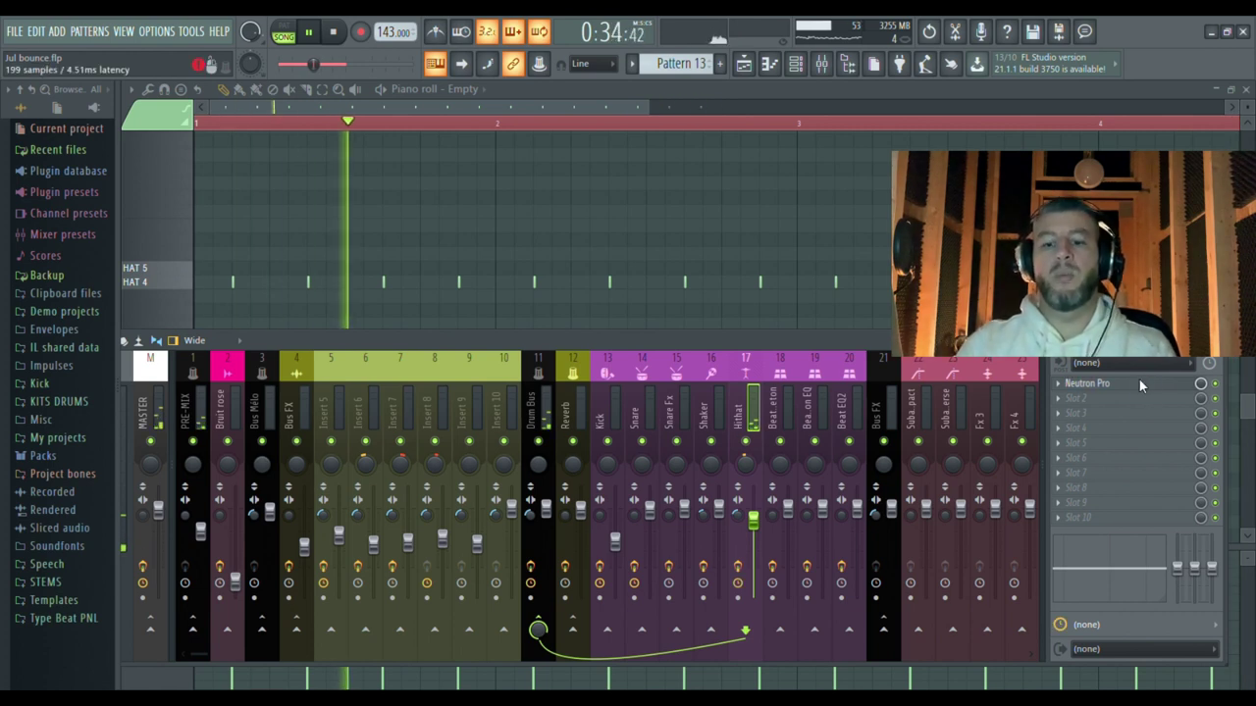
Step: Compare the hi-hat playback by toggling its Neutron Pro effect slot, and close the Neutron window
{"action": "key", "text": "space"}
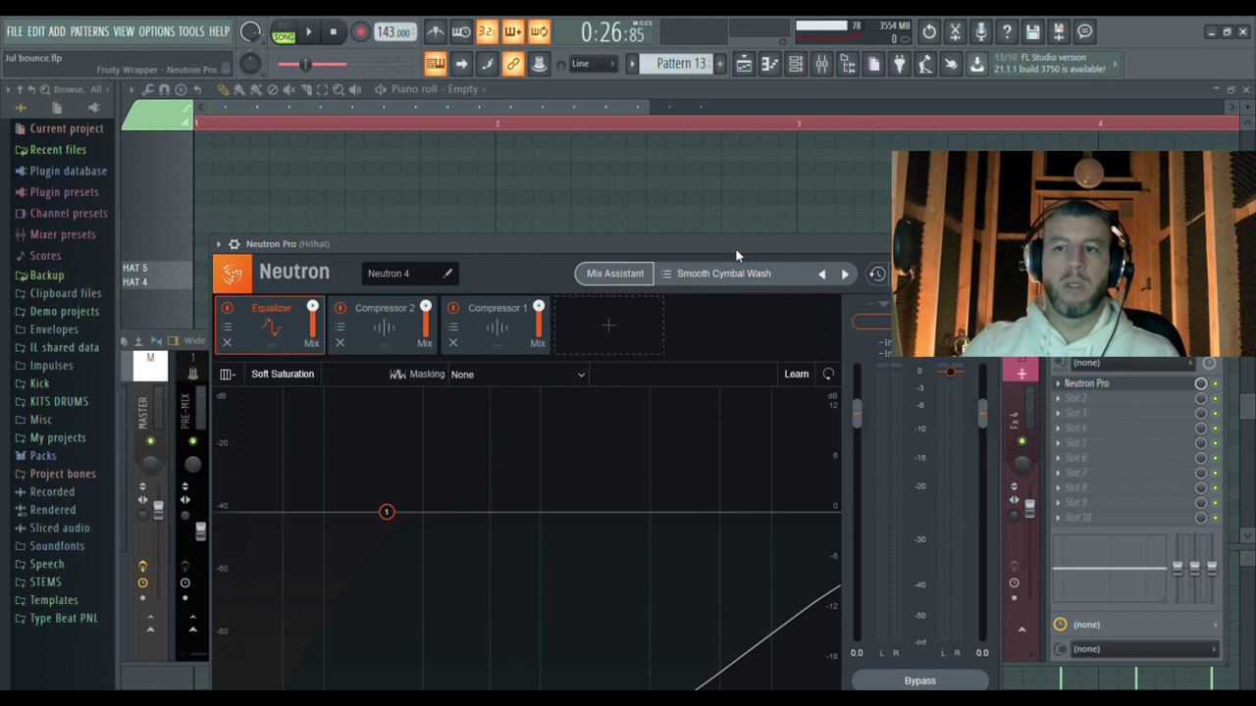
{"action": "key", "text": "space"}
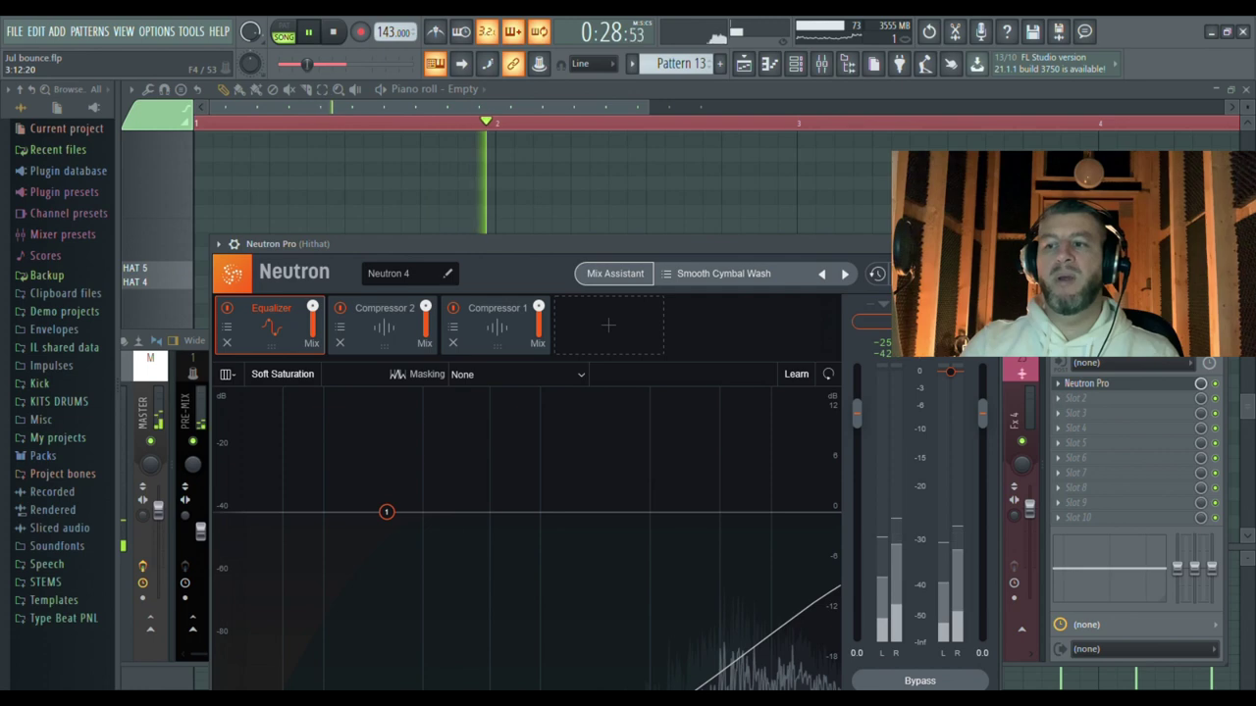
{"action": "left_click", "coordinate": [1216, 390]}
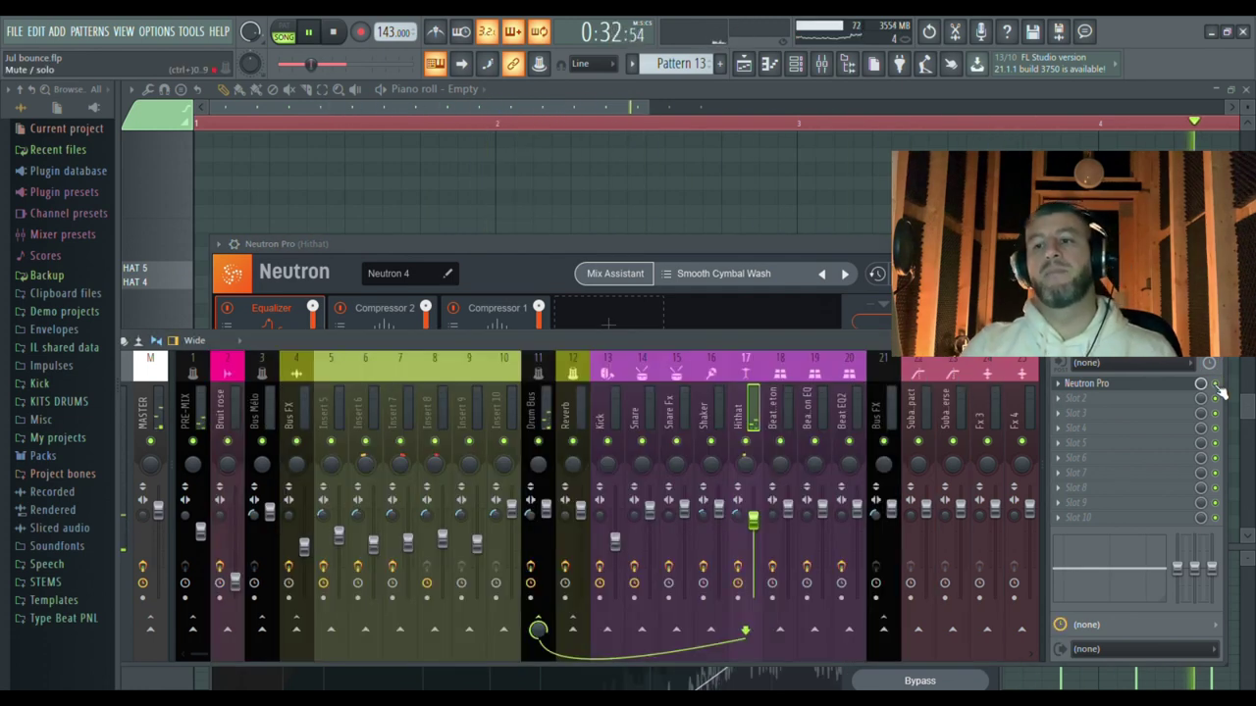
{"action": "left_click", "coordinate": [1086, 383]}
{"action": "left_click", "coordinate": [1086, 382]}
{"action": "key", "text": "space"}
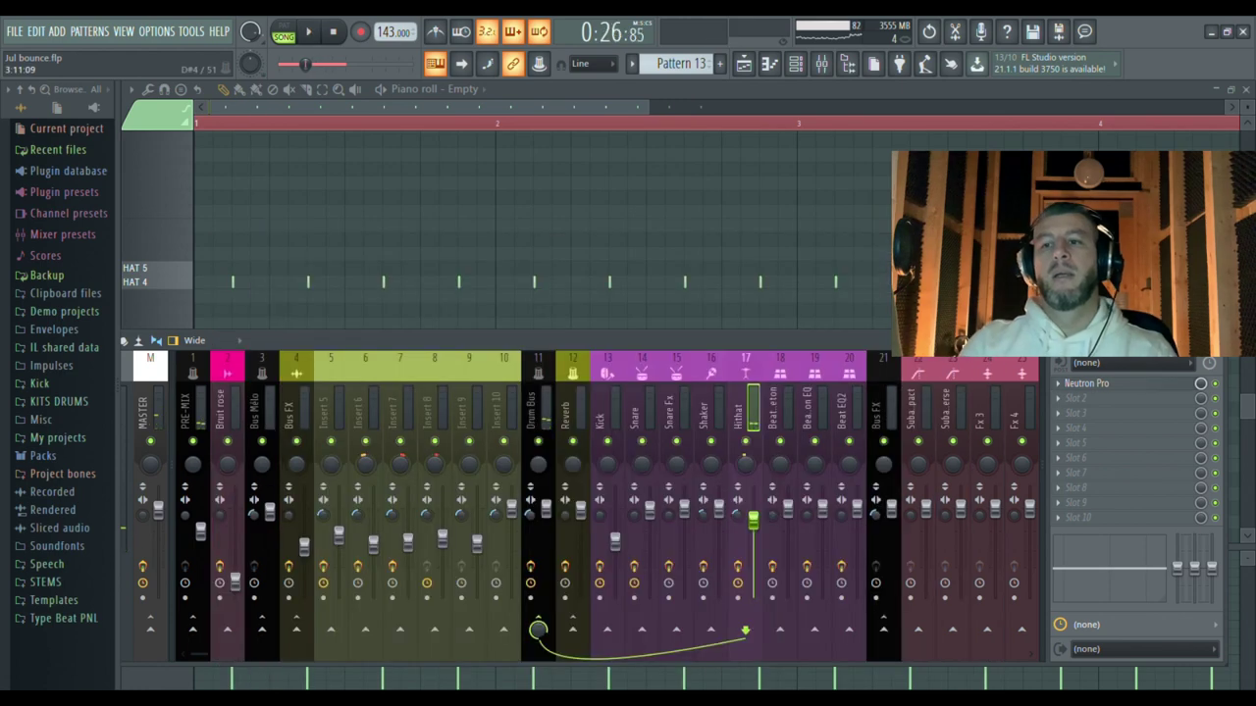
Step: Return to the playlist, unmute Tracks 8 and 9 alongside Track 12, and play them together
{"action": "left_click", "coordinate": [826, 74]}
{"action": "left_click", "coordinate": [780, 74]}
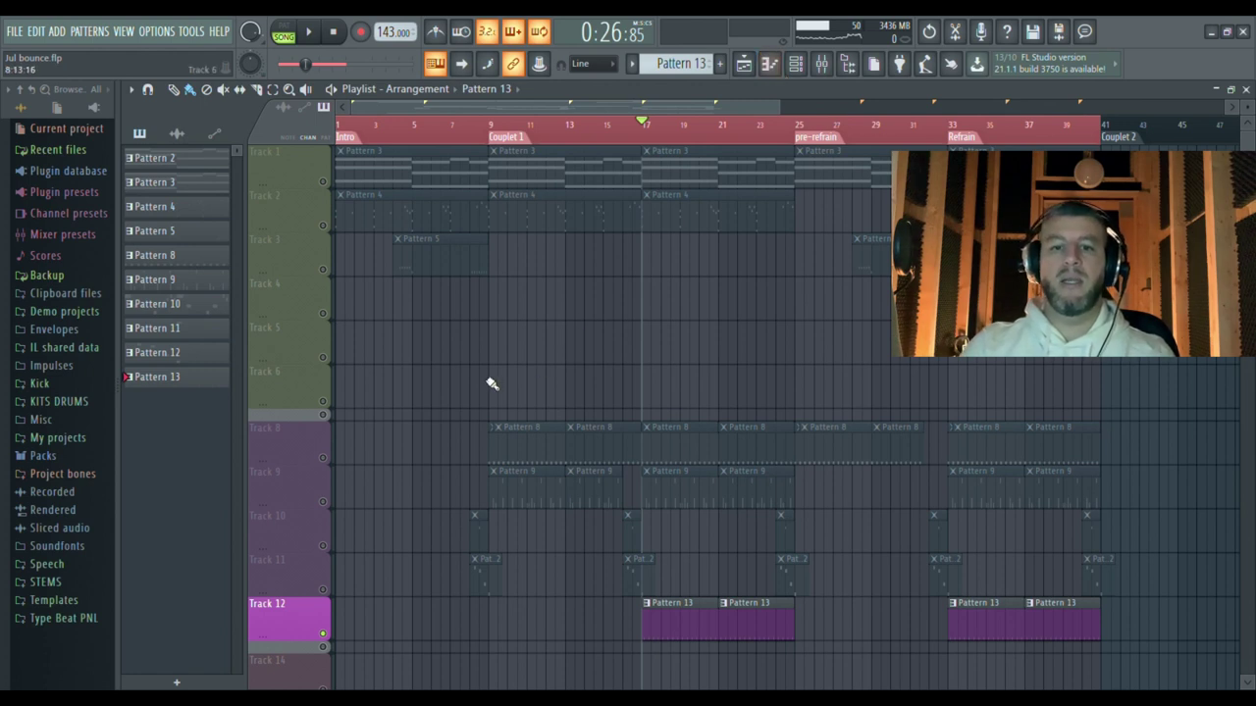
{"action": "left_click", "coordinate": [325, 458]}
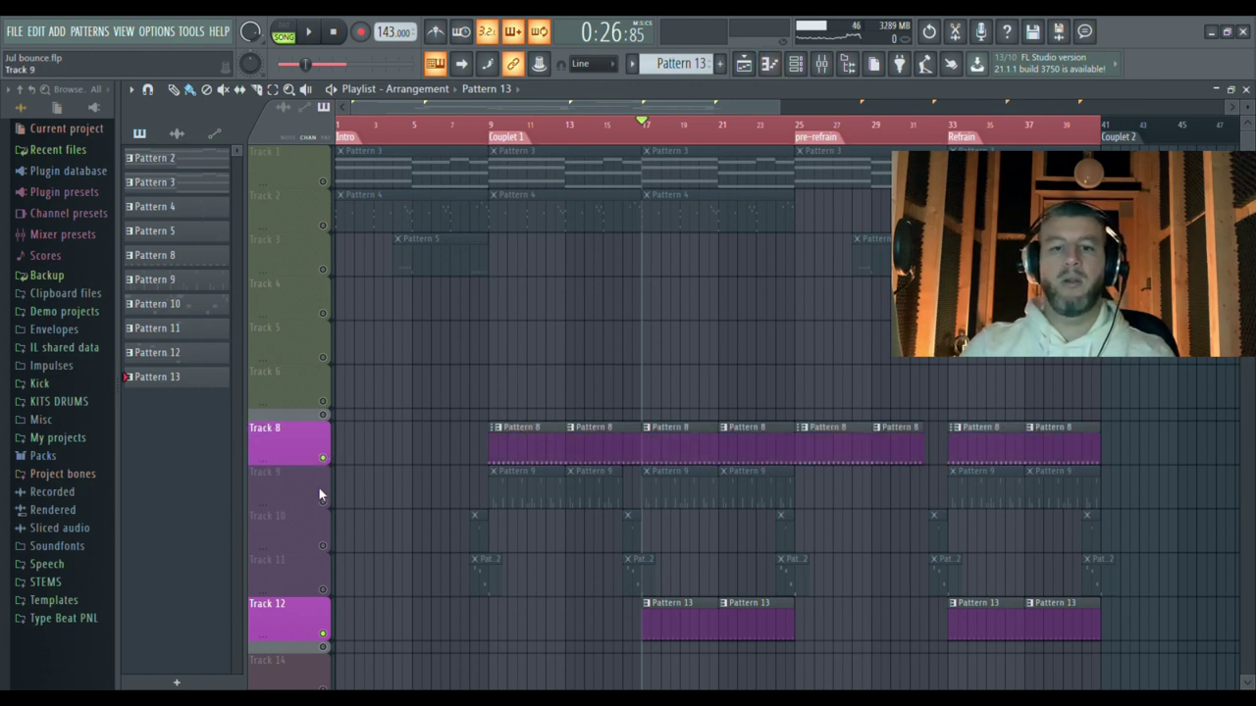
{"action": "left_click", "coordinate": [324, 502]}
{"action": "key", "text": "space"}
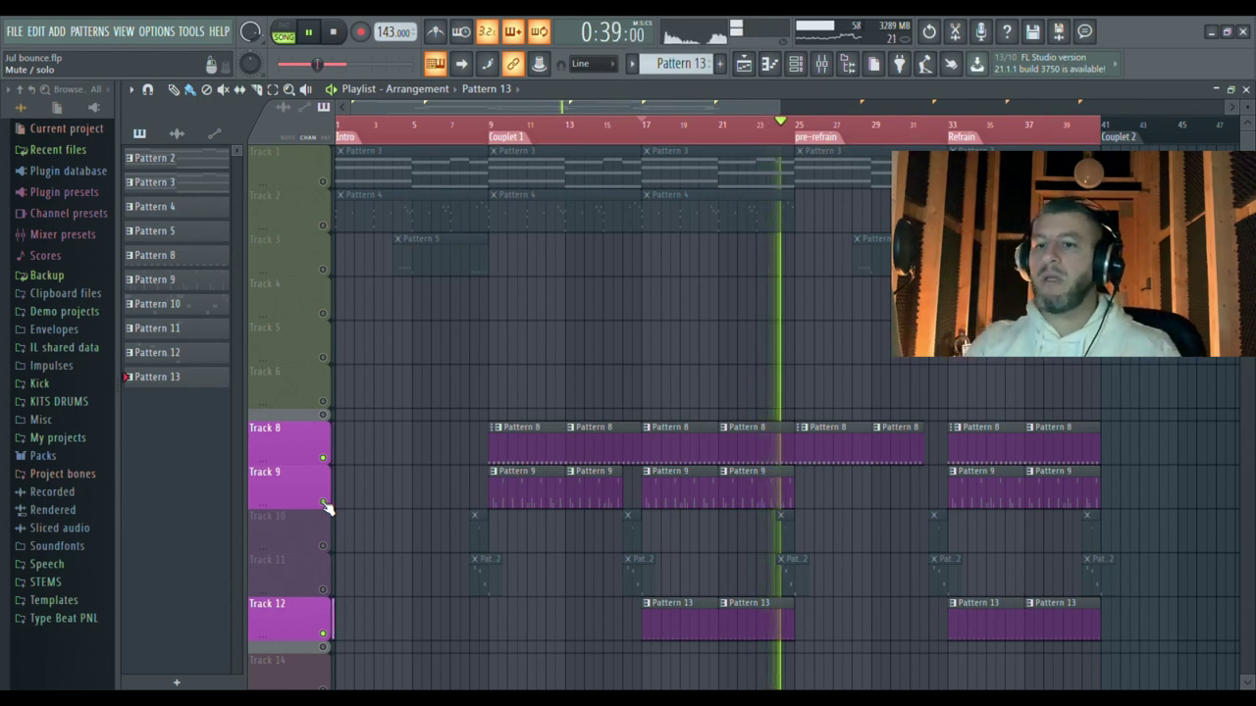
{"action": "key", "text": "space"}
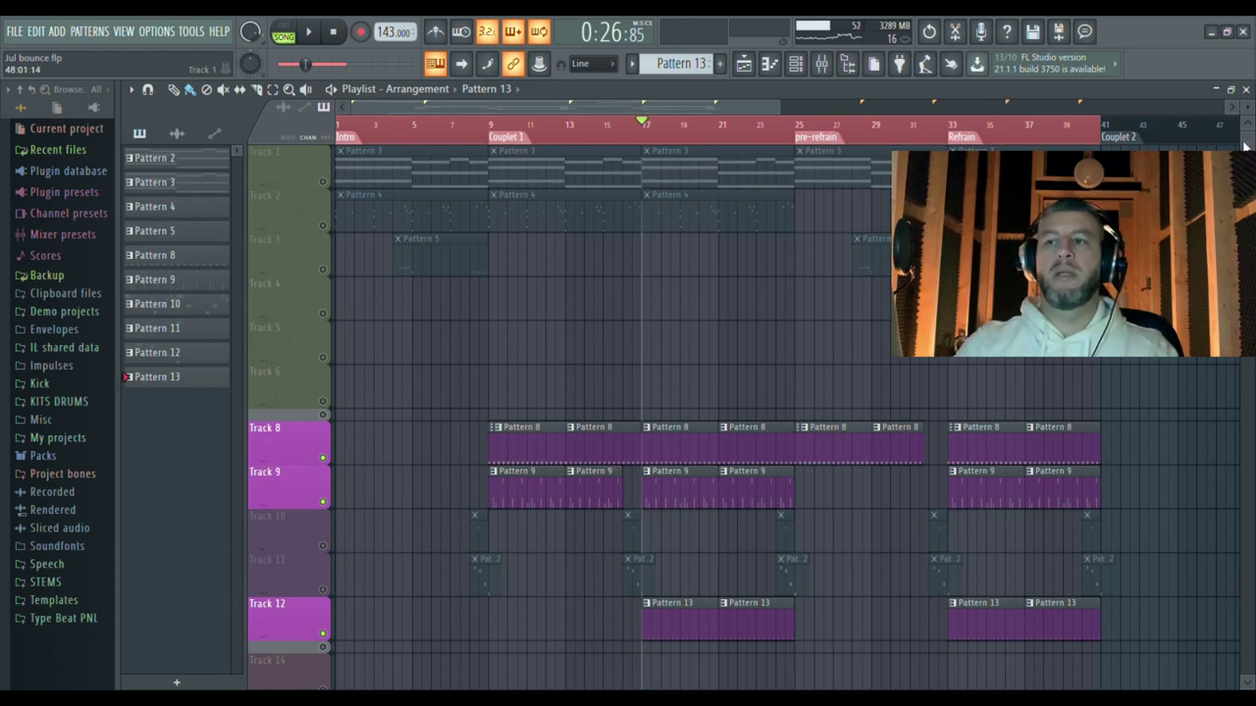
Step: Solo Track 11 in the playlist and play its Pattern 12 clip just before bar 17
{"action": "scroll", "coordinate": [1244, 144], "scroll_direction": "down", "scroll_amount": 5}
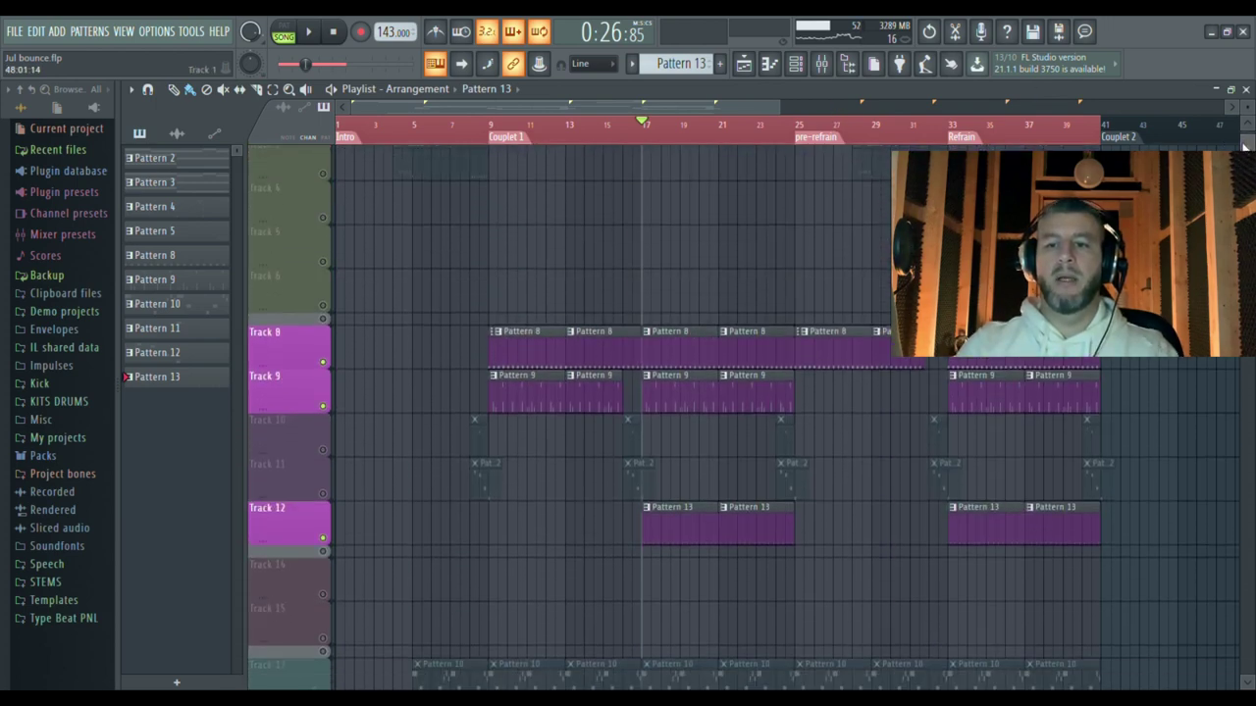
{"action": "scroll", "coordinate": [490, 218], "scroll_direction": "up", "scroll_amount": 5}
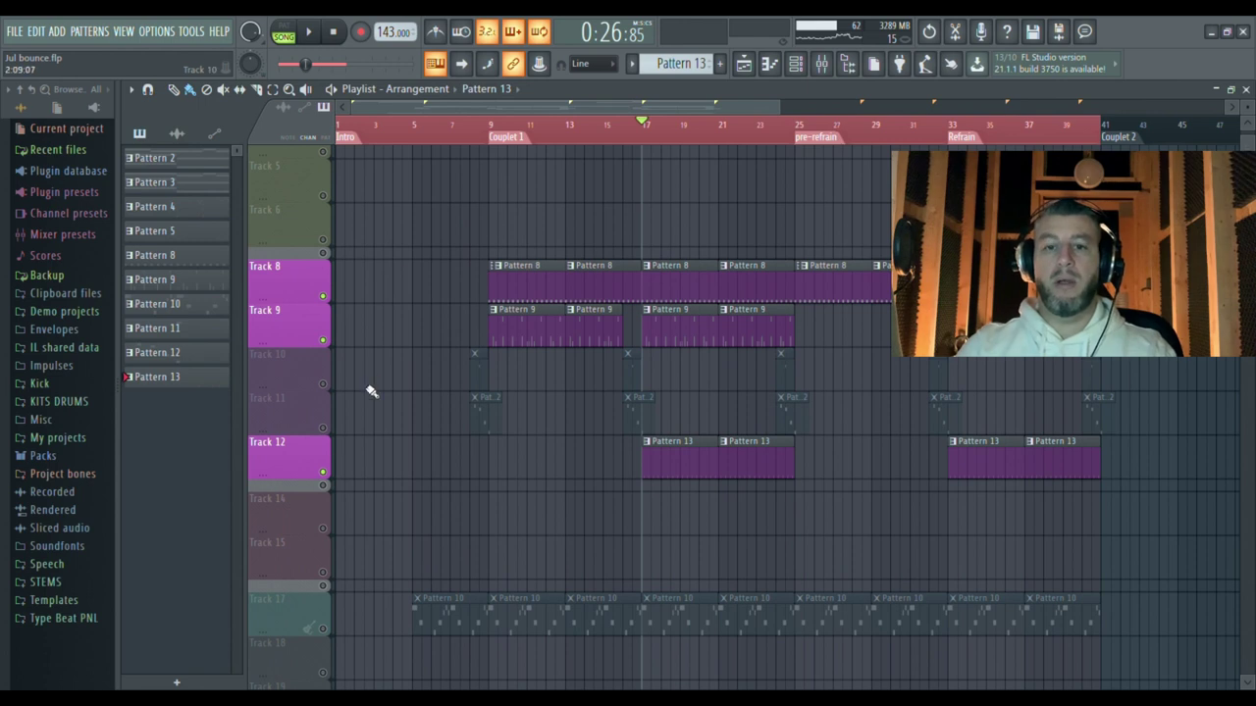
{"action": "right_click", "coordinate": [322, 431]}
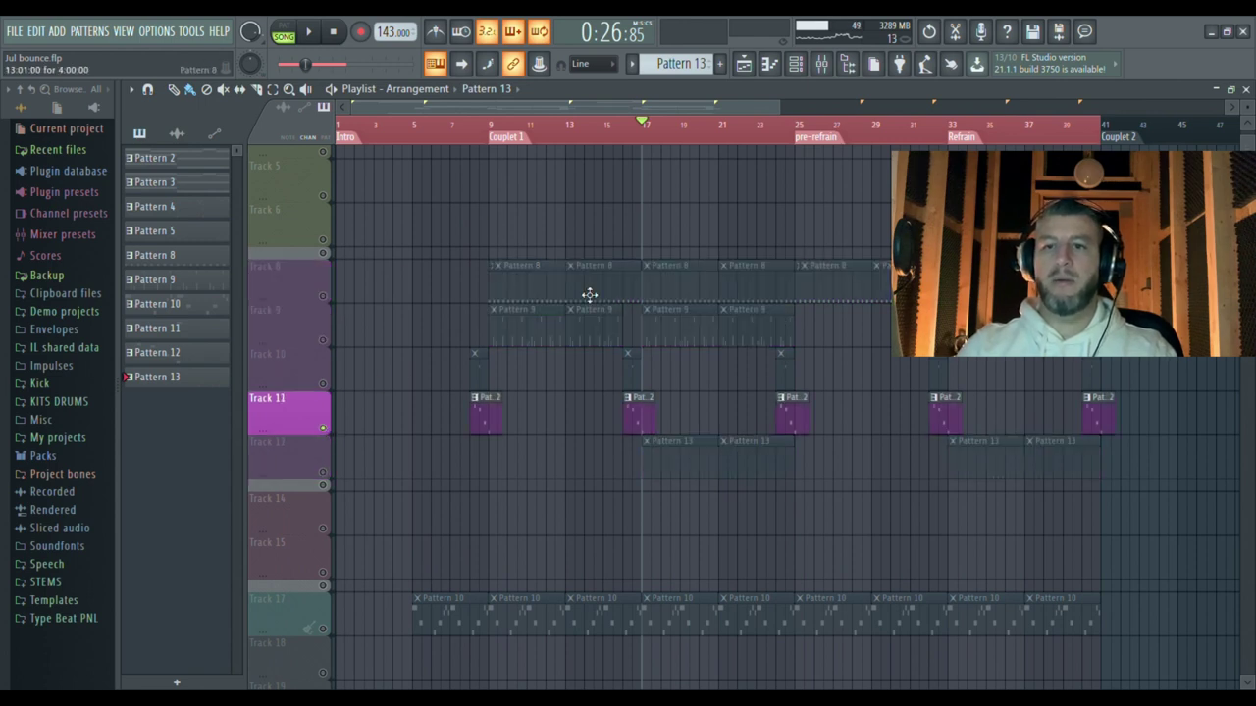
{"action": "left_click", "coordinate": [631, 130]}
{"action": "key", "text": "space"}
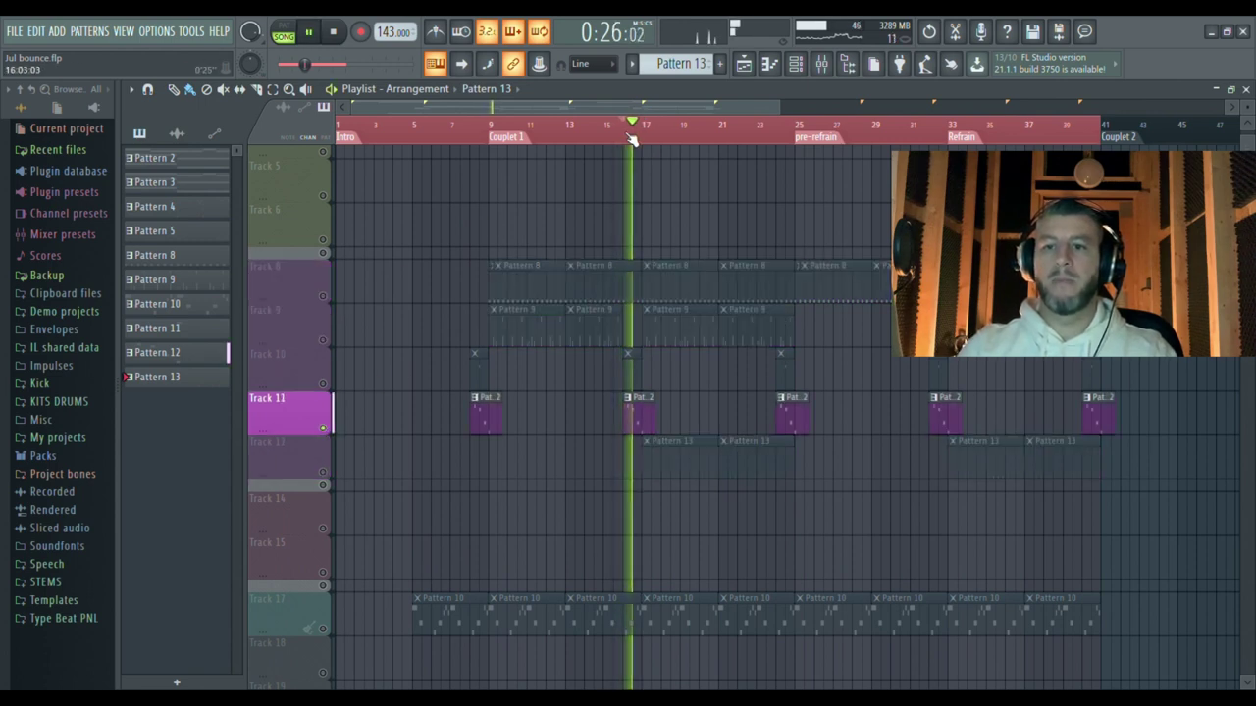
{"action": "key", "text": "space"}
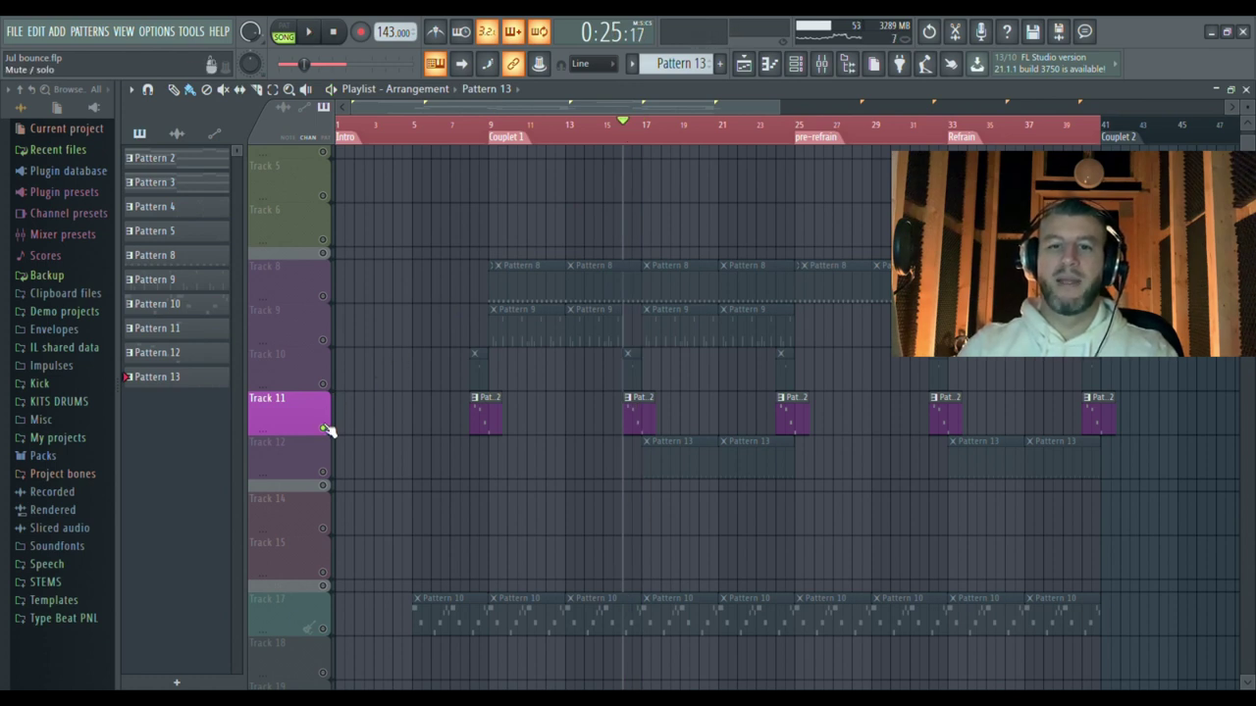
Step: Unmute Tracks 8, 9 and 12 in the playlist and mute Track 11
{"action": "left_click", "coordinate": [323, 296]}
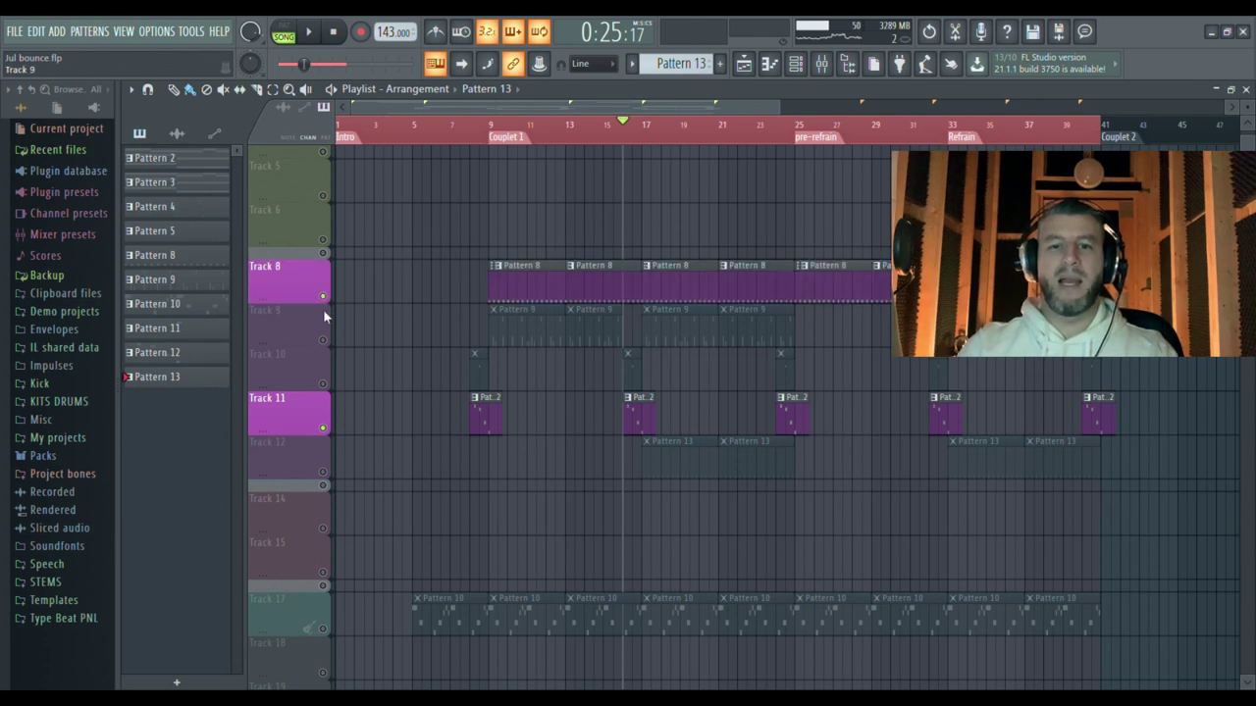
{"action": "left_click", "coordinate": [323, 340]}
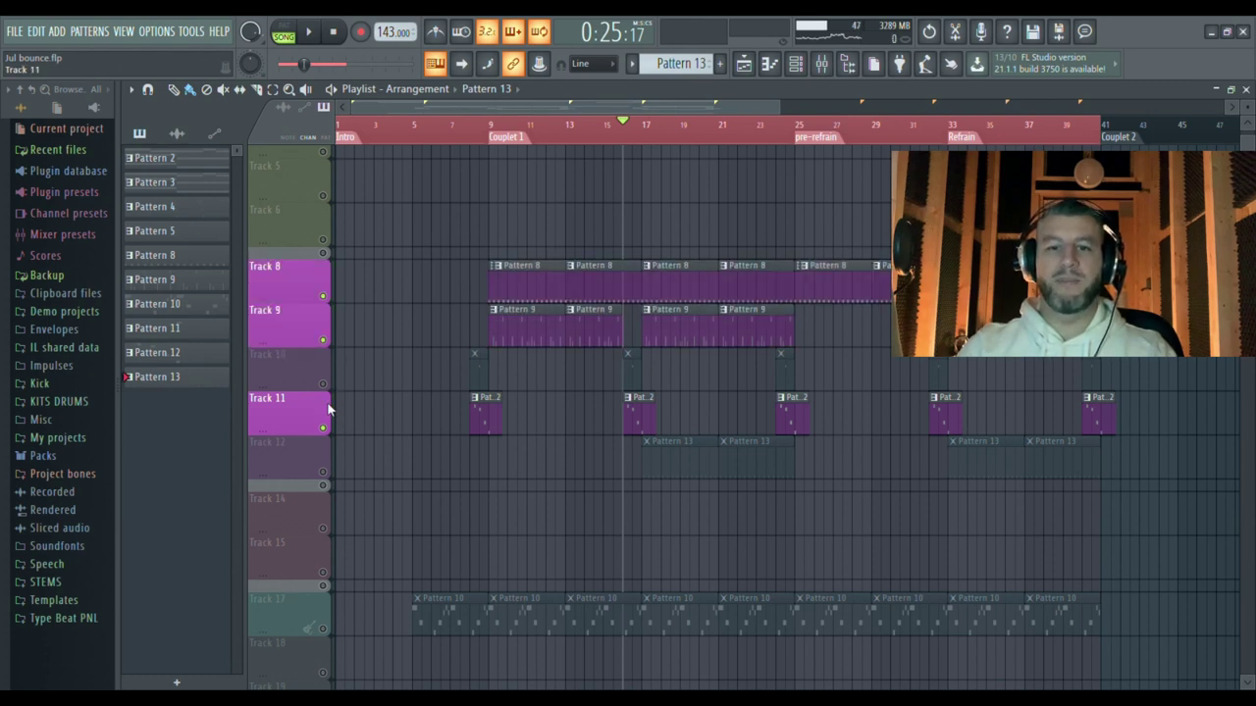
{"action": "left_click", "coordinate": [323, 428]}
{"action": "left_click", "coordinate": [323, 472]}
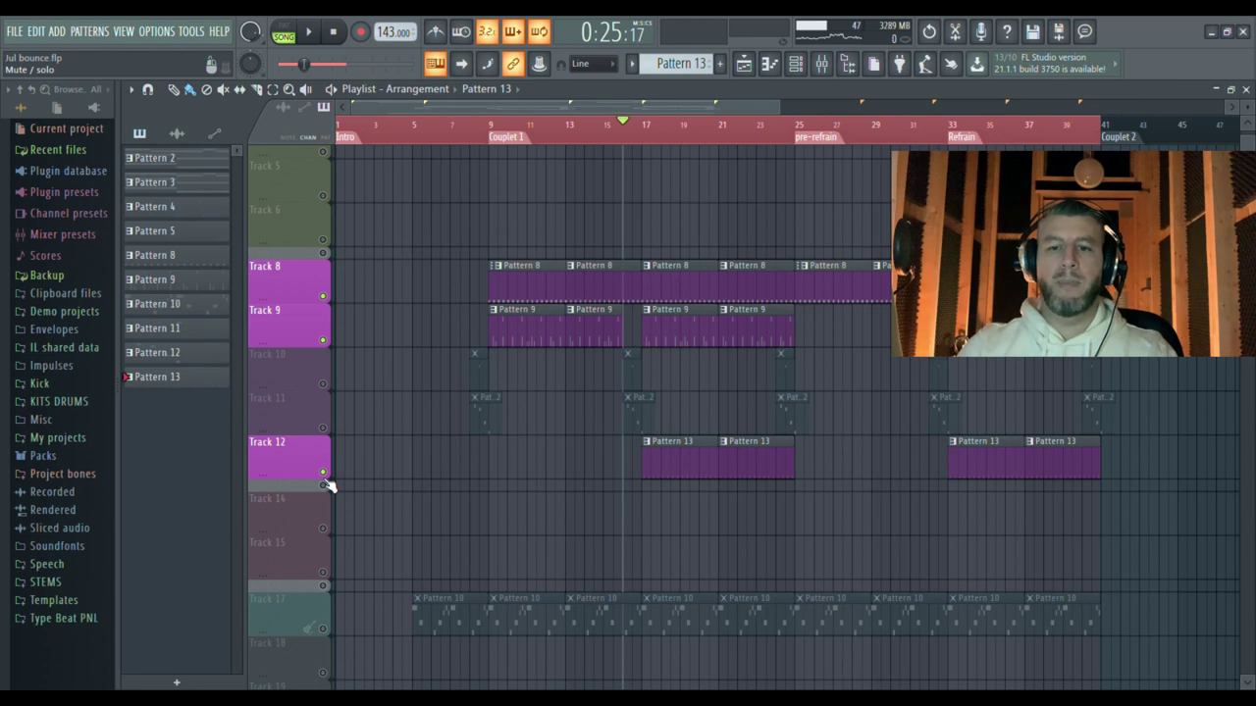
Step: Solo Track 17 and play its bass pattern from the Couplet 1 marker at bar 9
{"action": "right_click", "coordinate": [324, 630]}
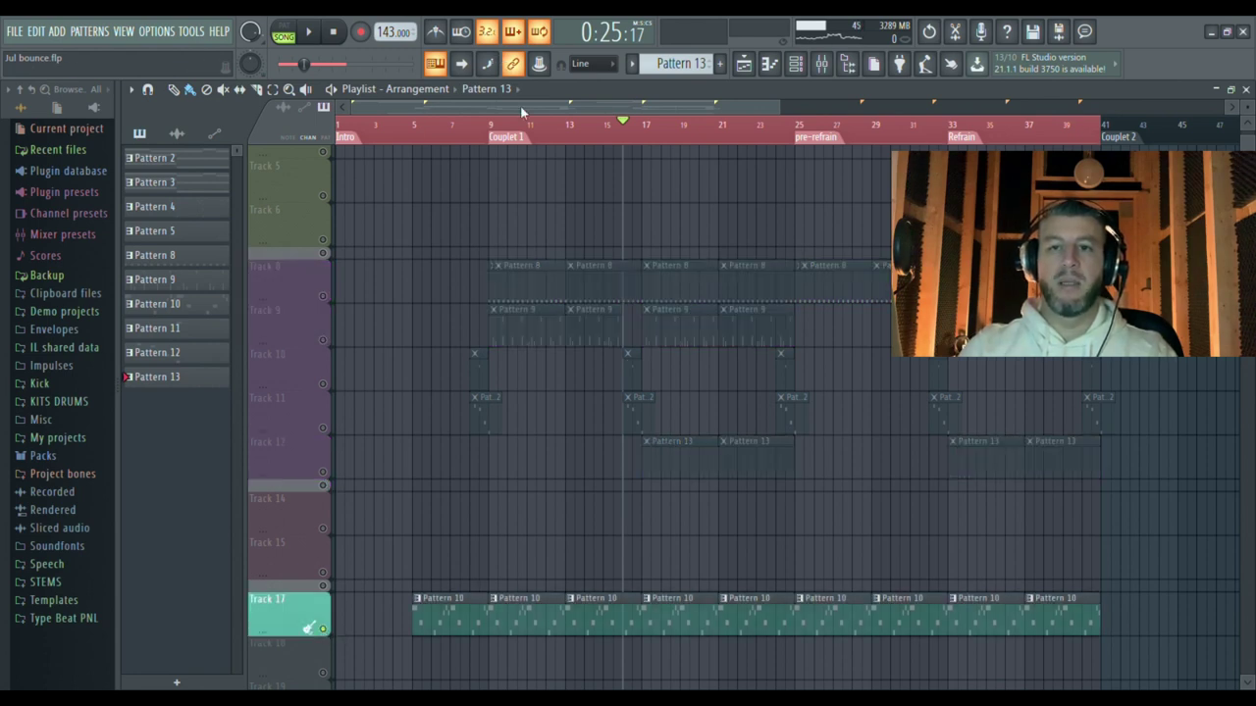
{"action": "left_click", "coordinate": [490, 128]}
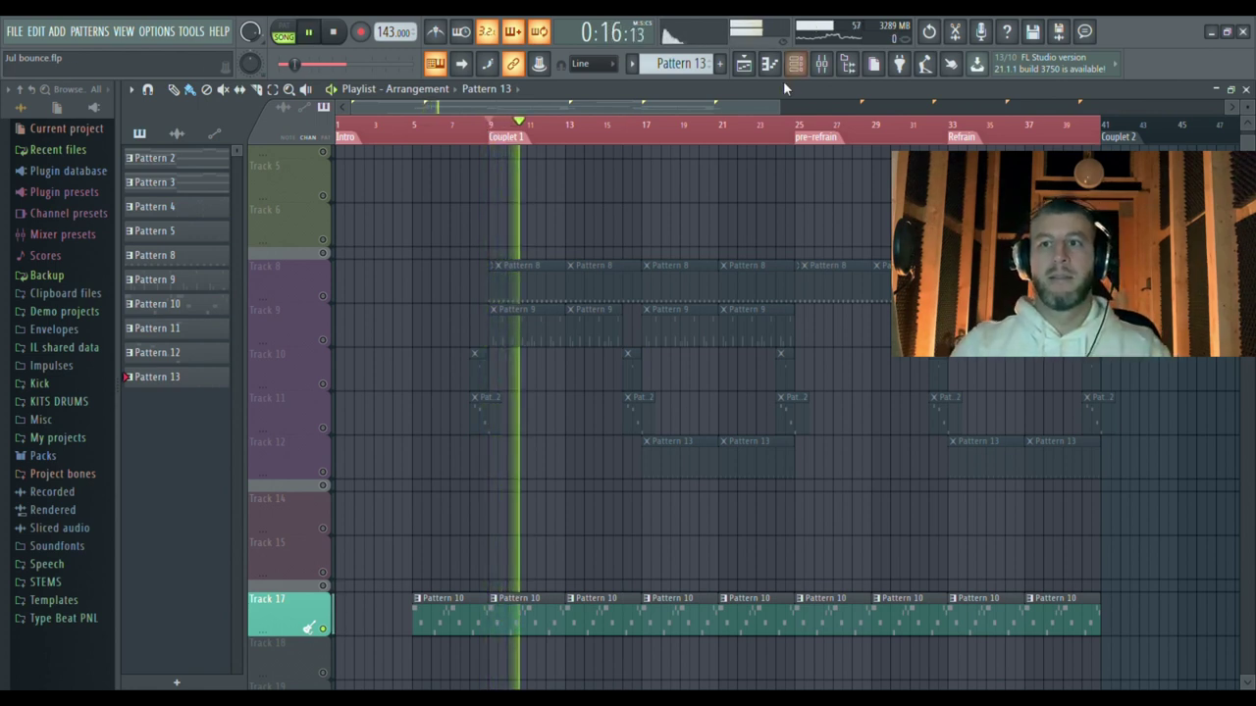
{"action": "key", "text": "space"}
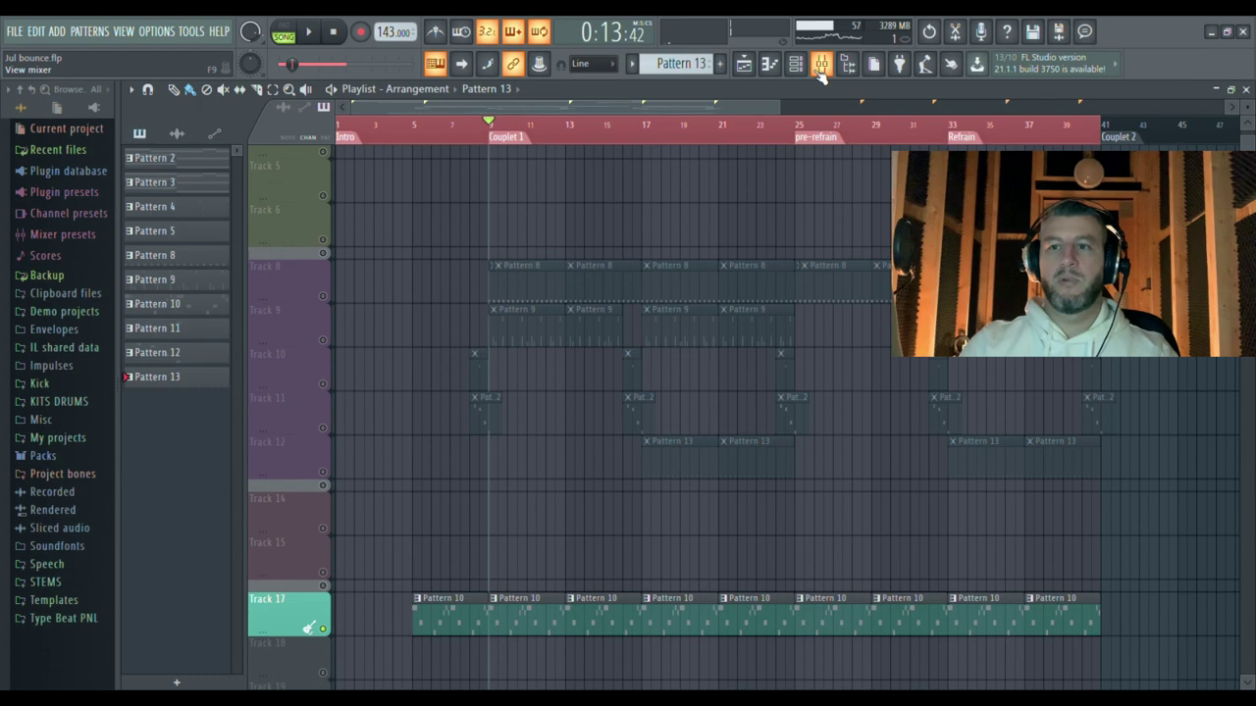
Step: Select the Bass 1 track in the mixer and play the bass with Pro-Q 3 and Neutron Pro bypassed
{"action": "left_click", "coordinate": [819, 70]}
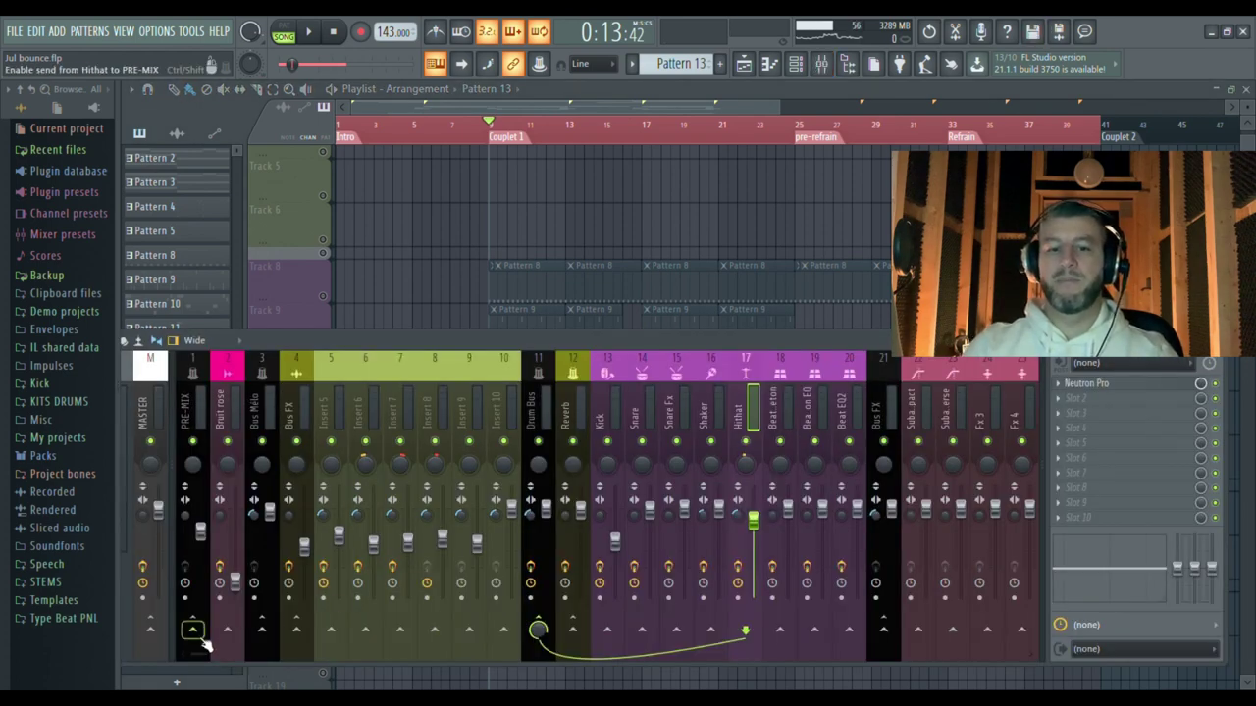
{"action": "left_click_drag", "start_coordinate": [202, 659], "coordinate": [285, 661]}
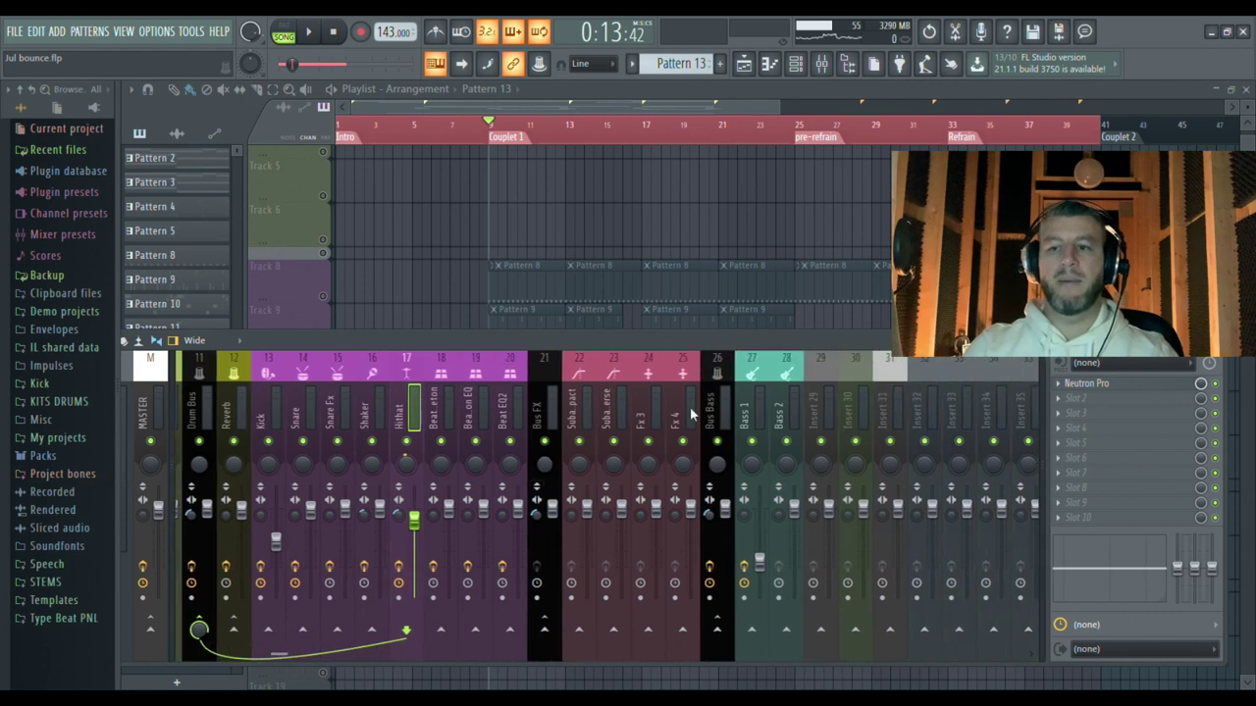
{"action": "left_click", "coordinate": [759, 371]}
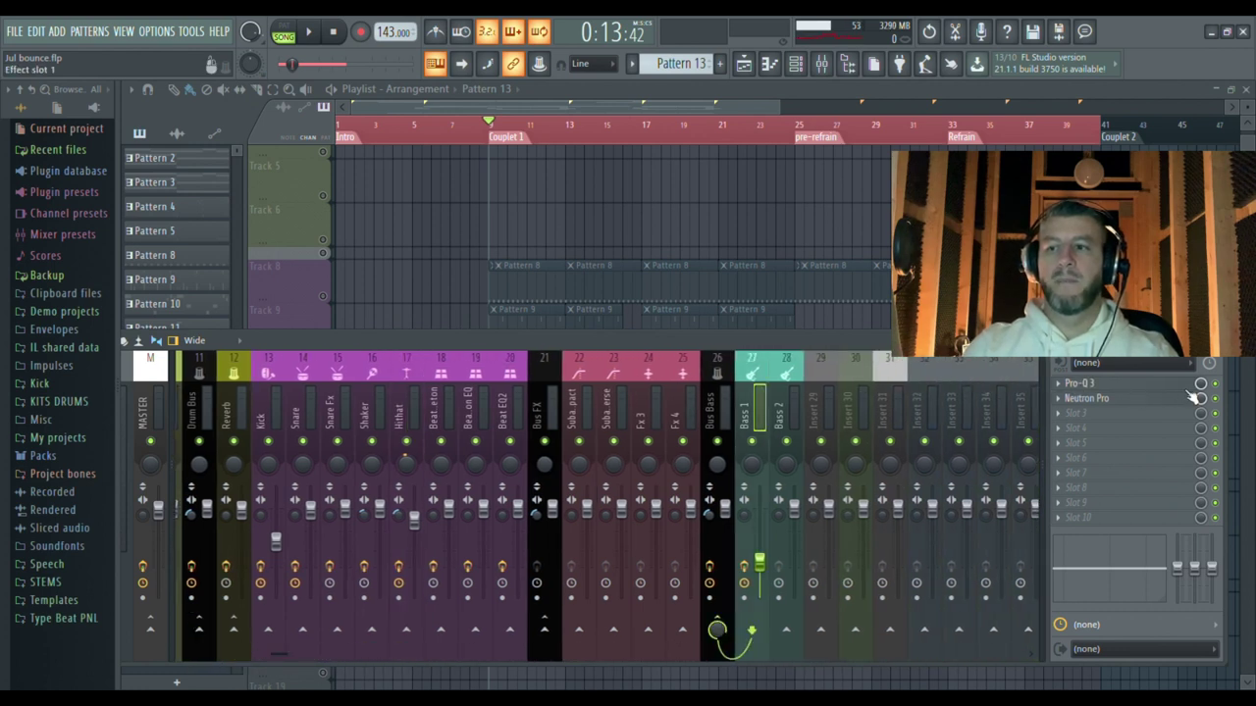
{"action": "key", "text": "space"}
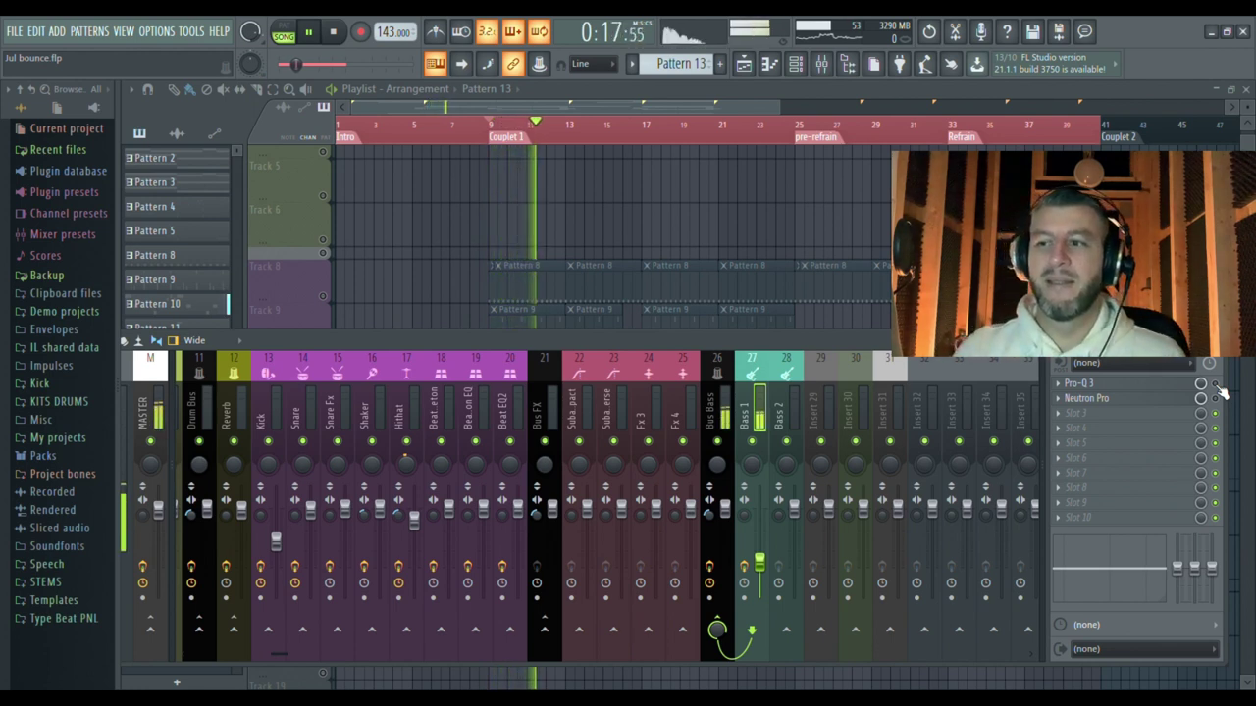
{"action": "key", "text": "space"}
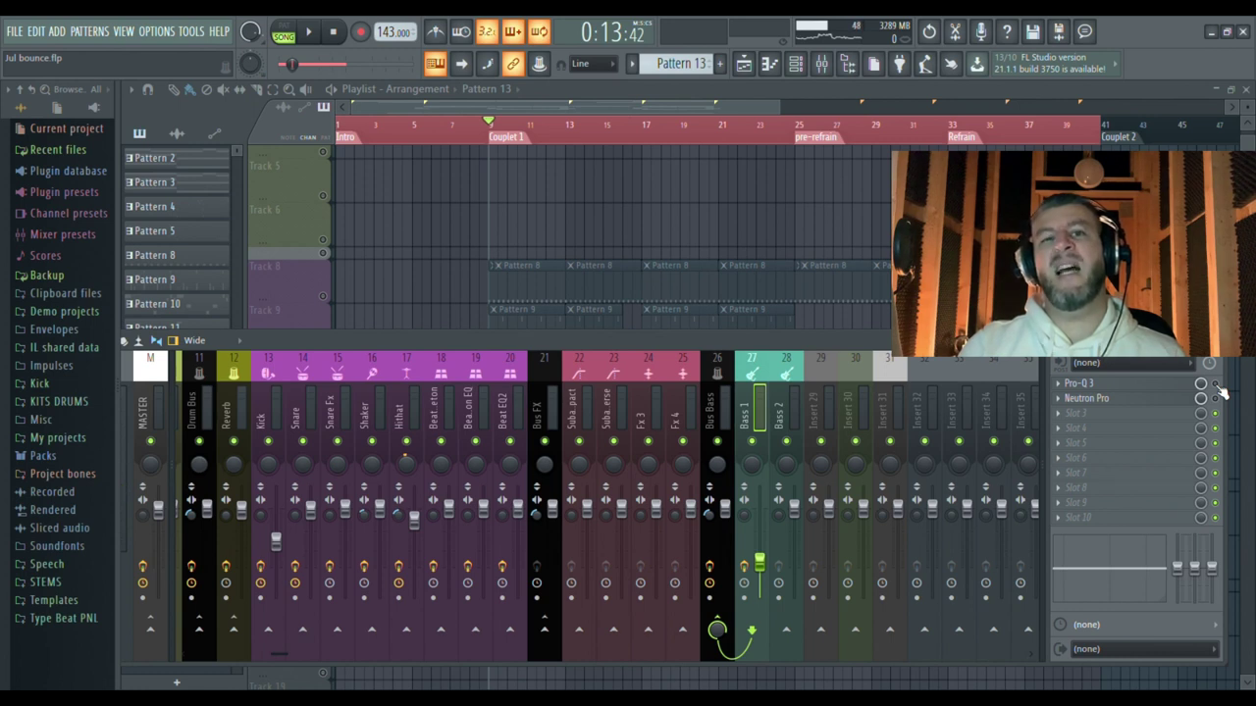
Step: Play the Bass 1 track while switching its Pro-Q 3 and Neutron Pro effects on in turn to compare the sound
{"action": "key", "text": "space"}
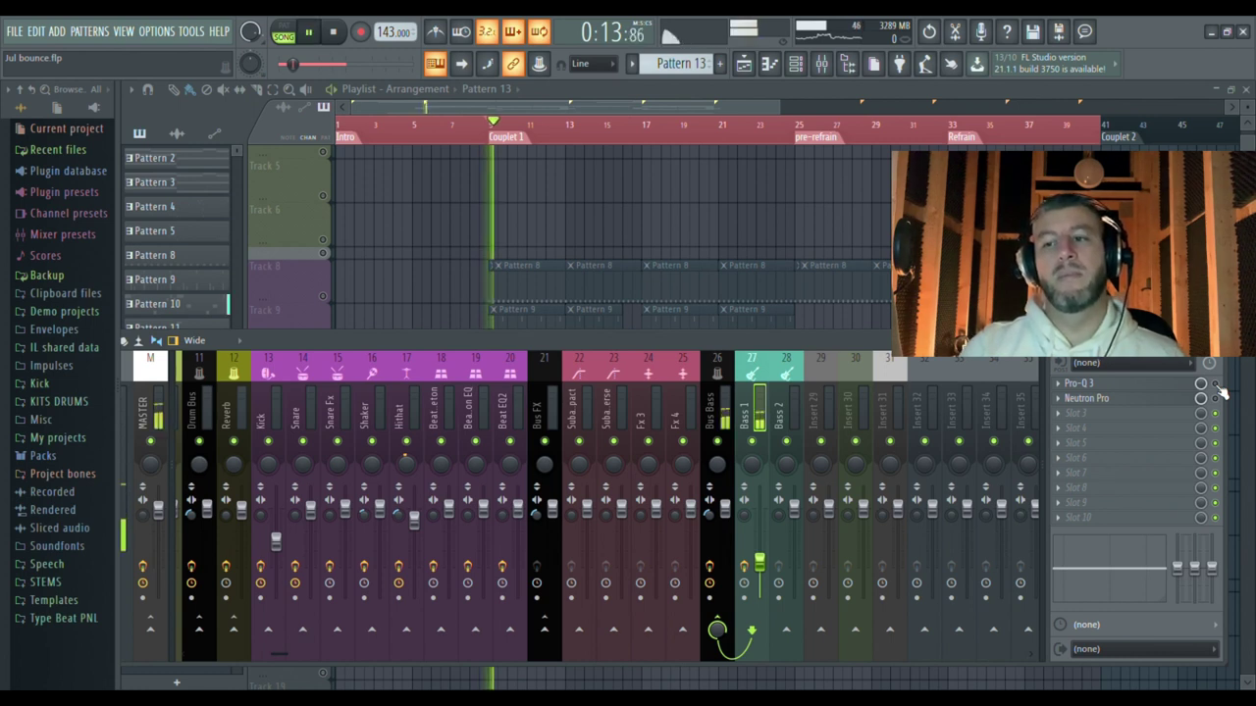
{"action": "key", "text": "space"}
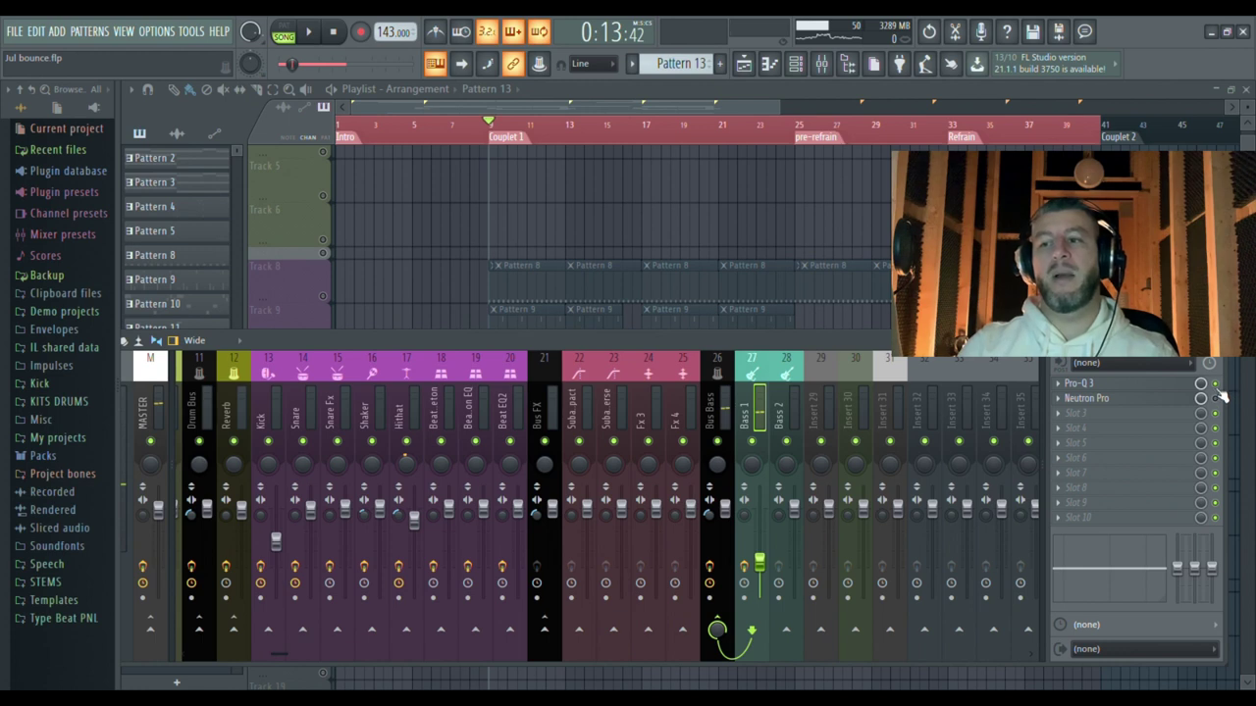
{"action": "key", "text": "space"}
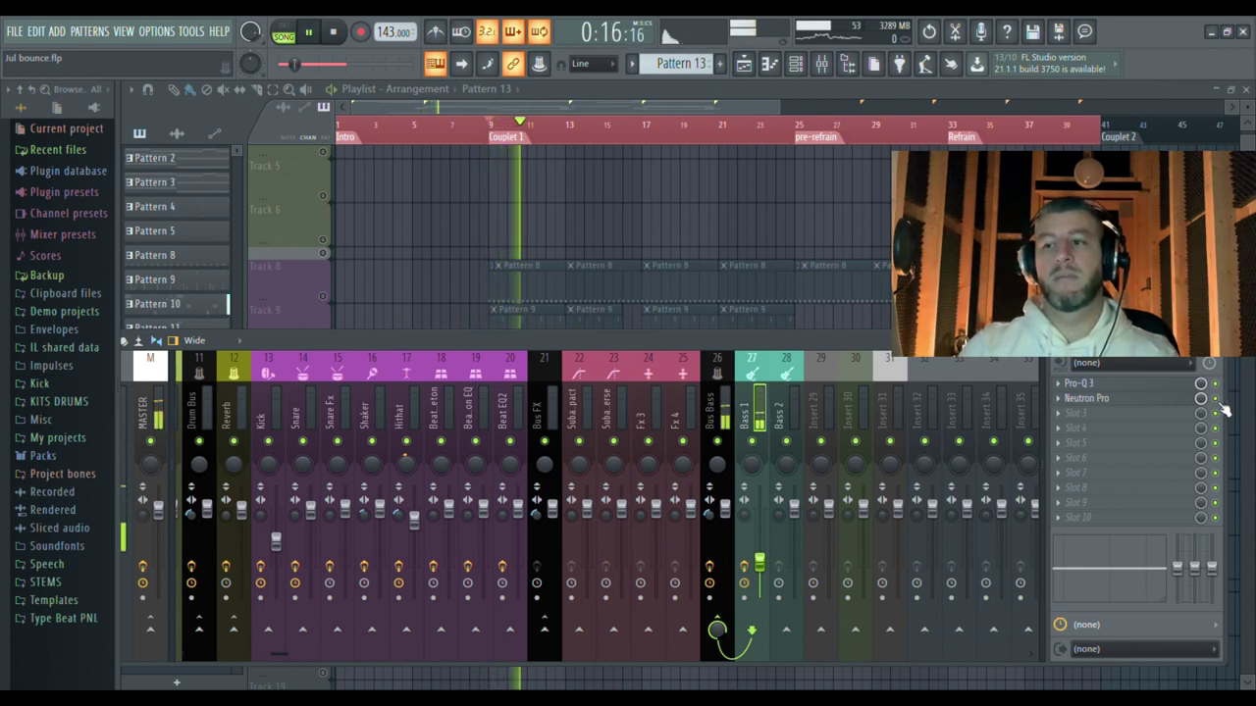
{"action": "key", "text": "space"}
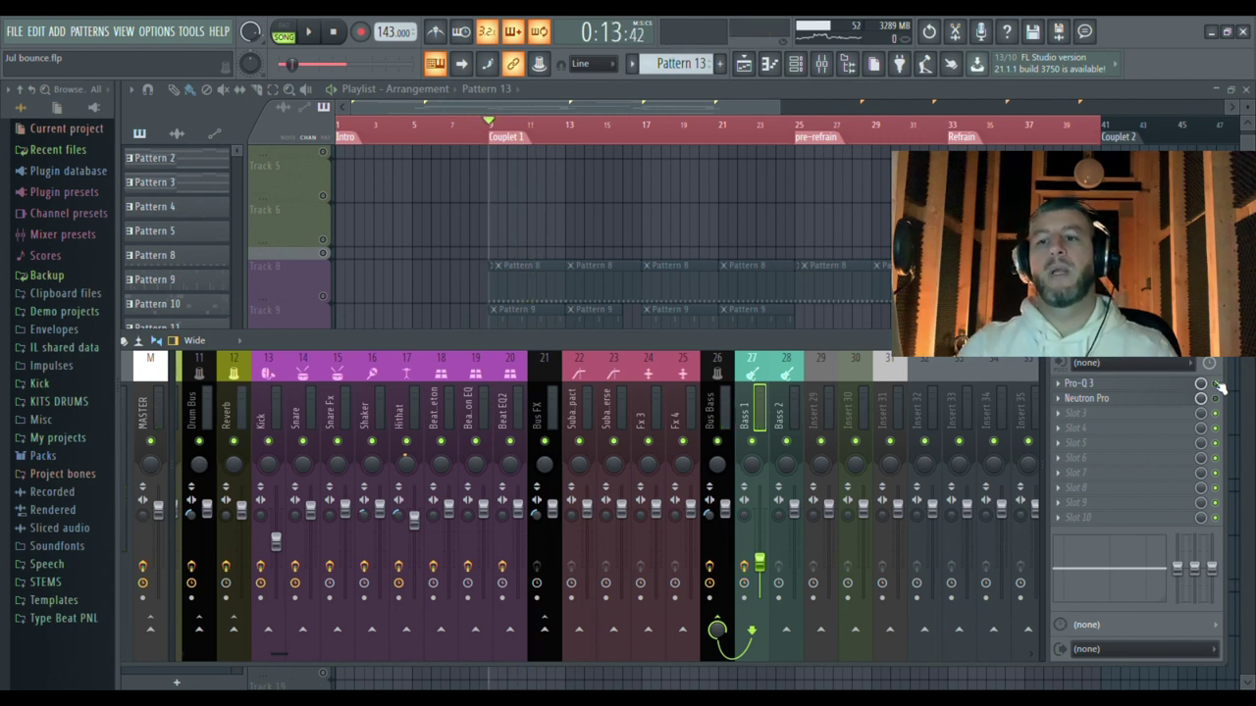
Step: Open the Nexus3.4.4 #3 instrument behind Bass 1, play its Fretless Bass preset, and close it with the channel rack
{"action": "left_click", "coordinate": [797, 64]}
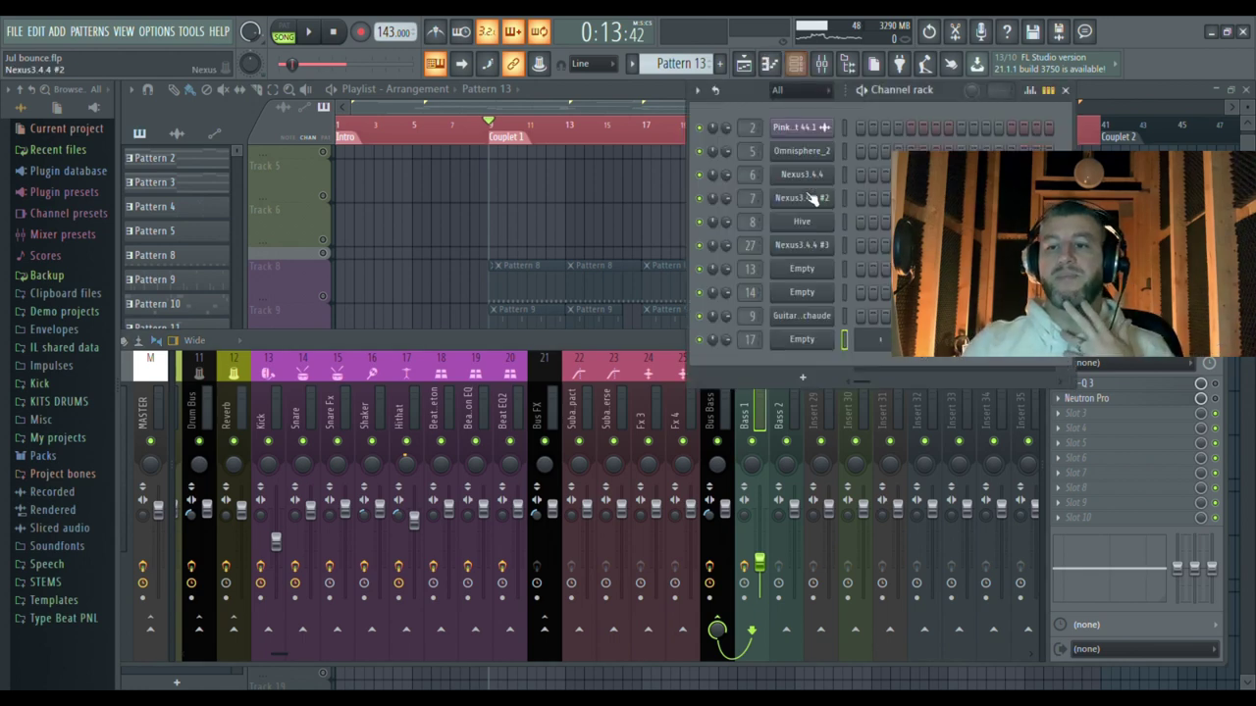
{"action": "left_click", "coordinate": [808, 253]}
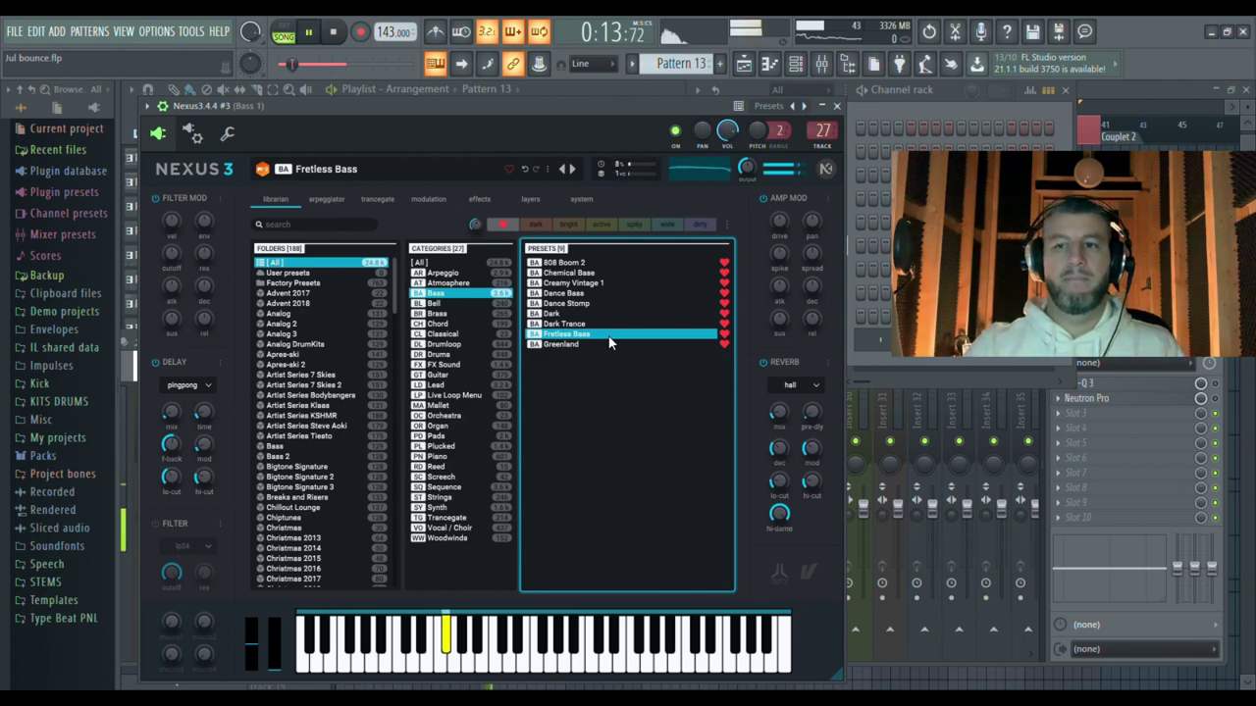
{"action": "left_click", "coordinate": [836, 105]}
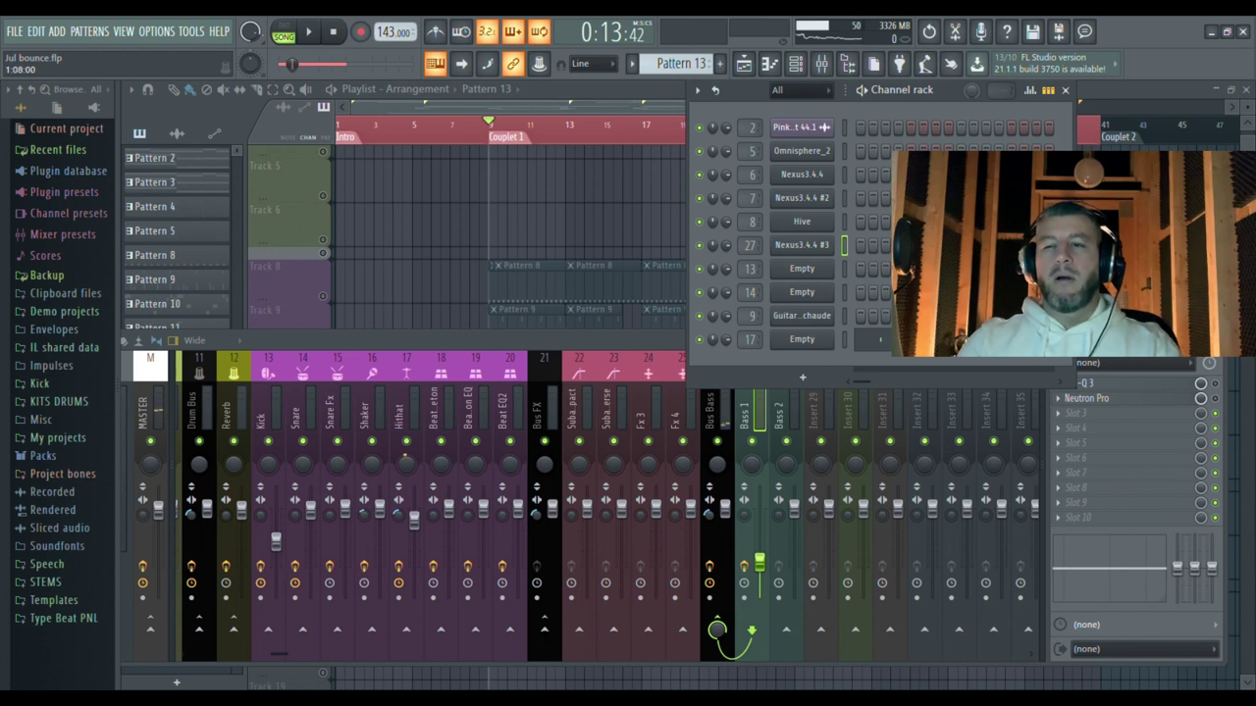
{"action": "left_click", "coordinate": [797, 65]}
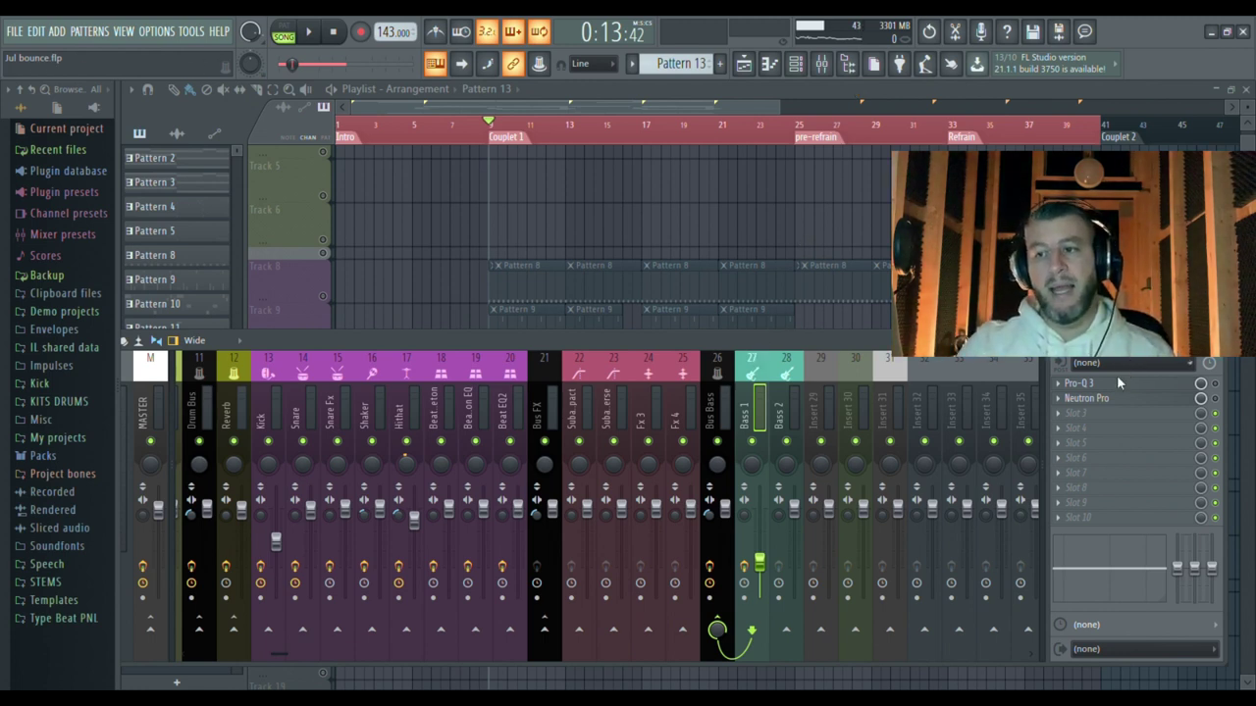
Step: Open Pro-Q 3 on the Bass 1 track, switch the effect on and start playing the bass
{"action": "left_click", "coordinate": [1163, 382]}
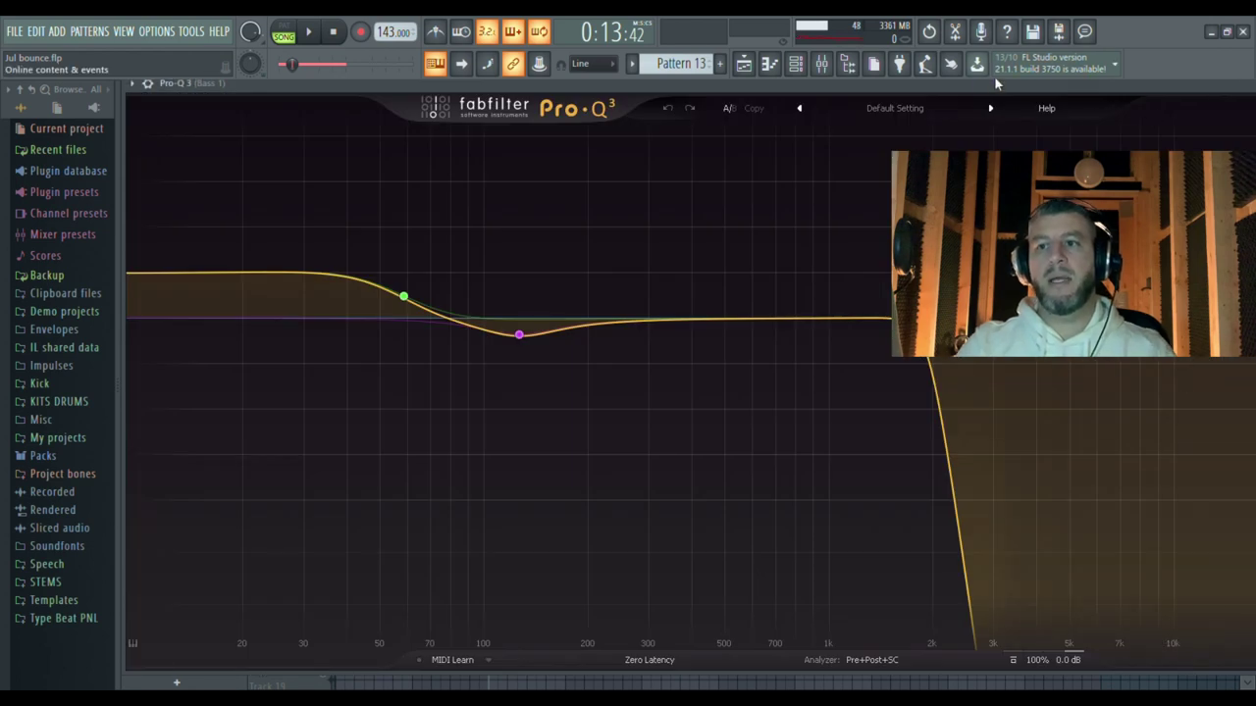
{"action": "left_click_drag", "start_coordinate": [673, 90], "coordinate": [447, 111]}
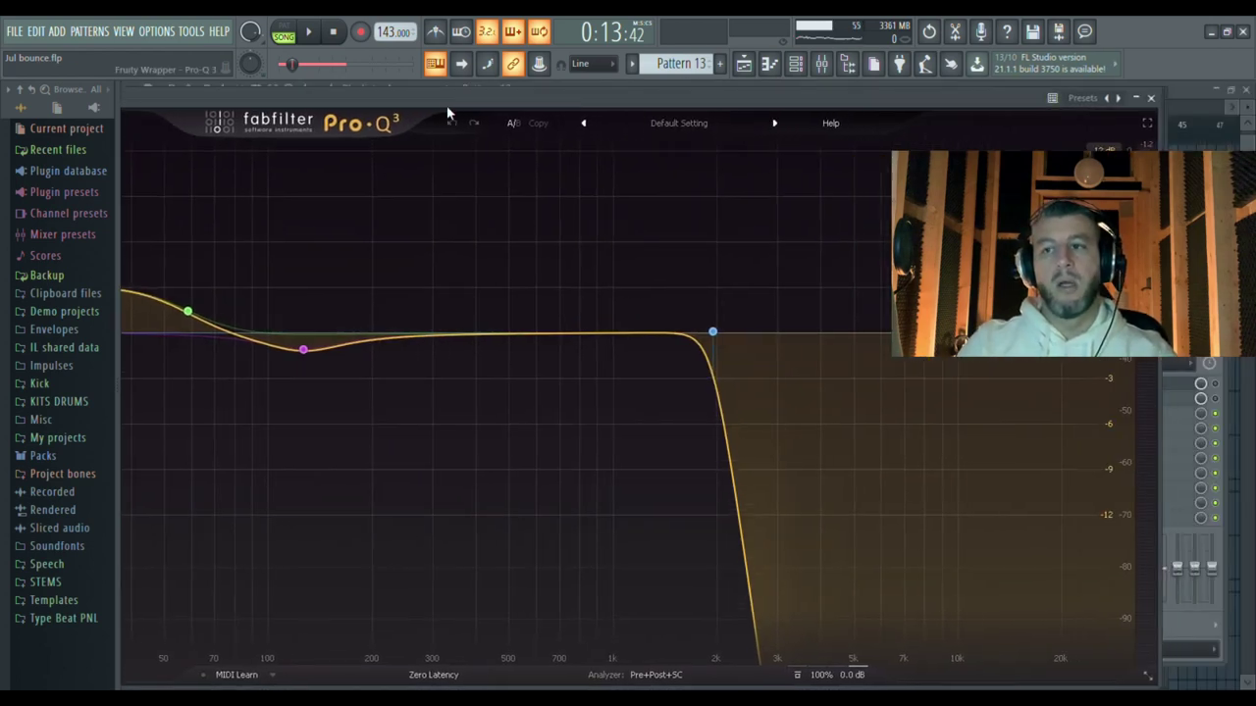
{"action": "left_click", "coordinate": [1218, 391]}
{"action": "key", "text": "space"}
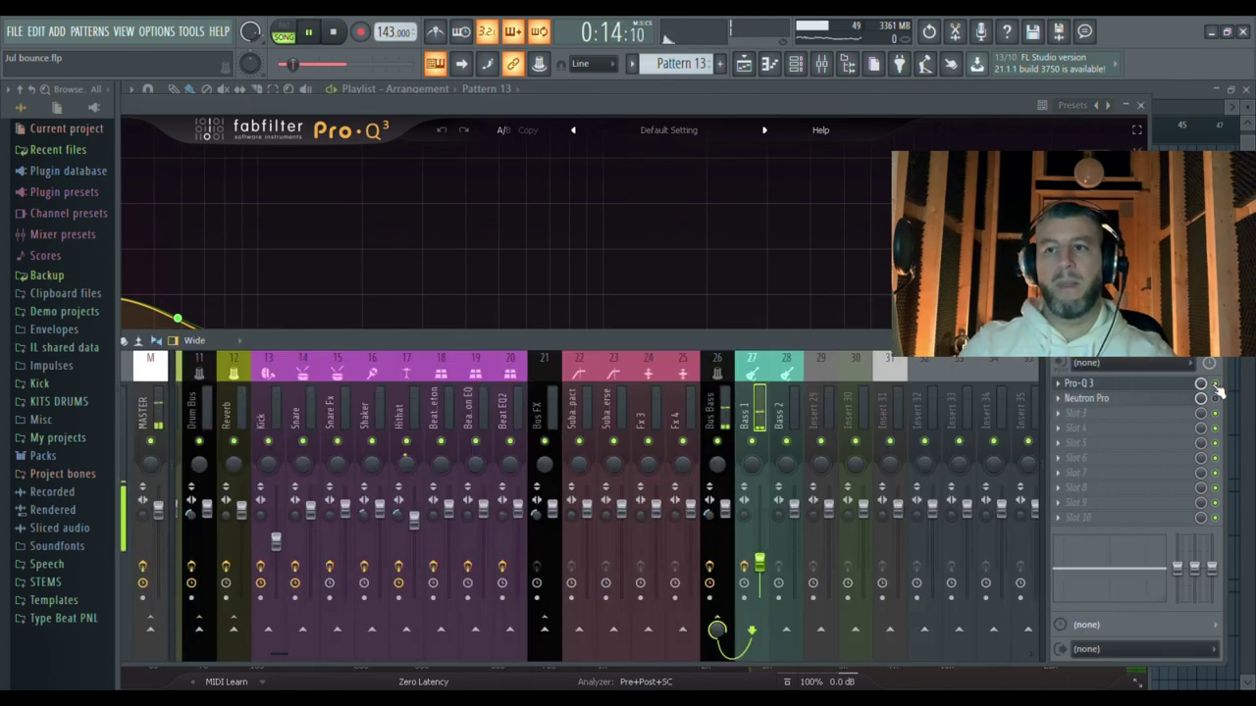
Step: Collapse the file browser and reposition the Pro-Q 3 window so the full bass EQ curve fits
{"action": "double_click", "coordinate": [760, 108]}
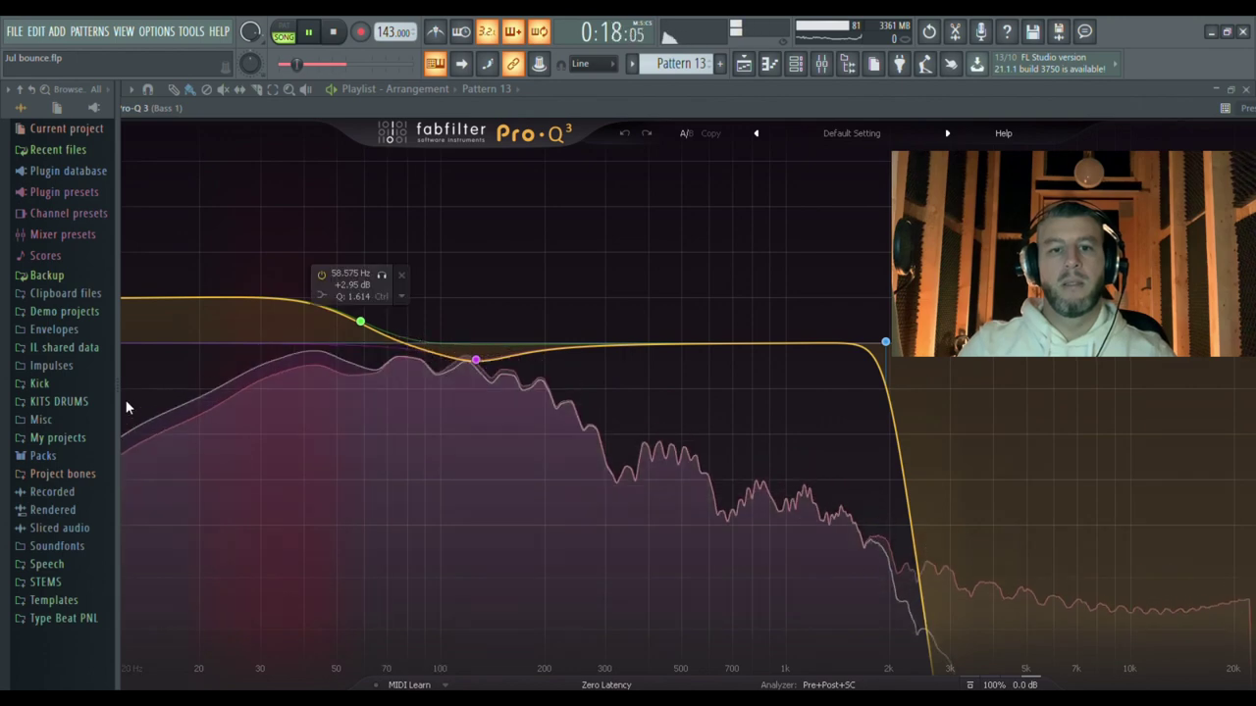
{"action": "left_click_drag", "start_coordinate": [123, 409], "coordinate": [6, 409]}
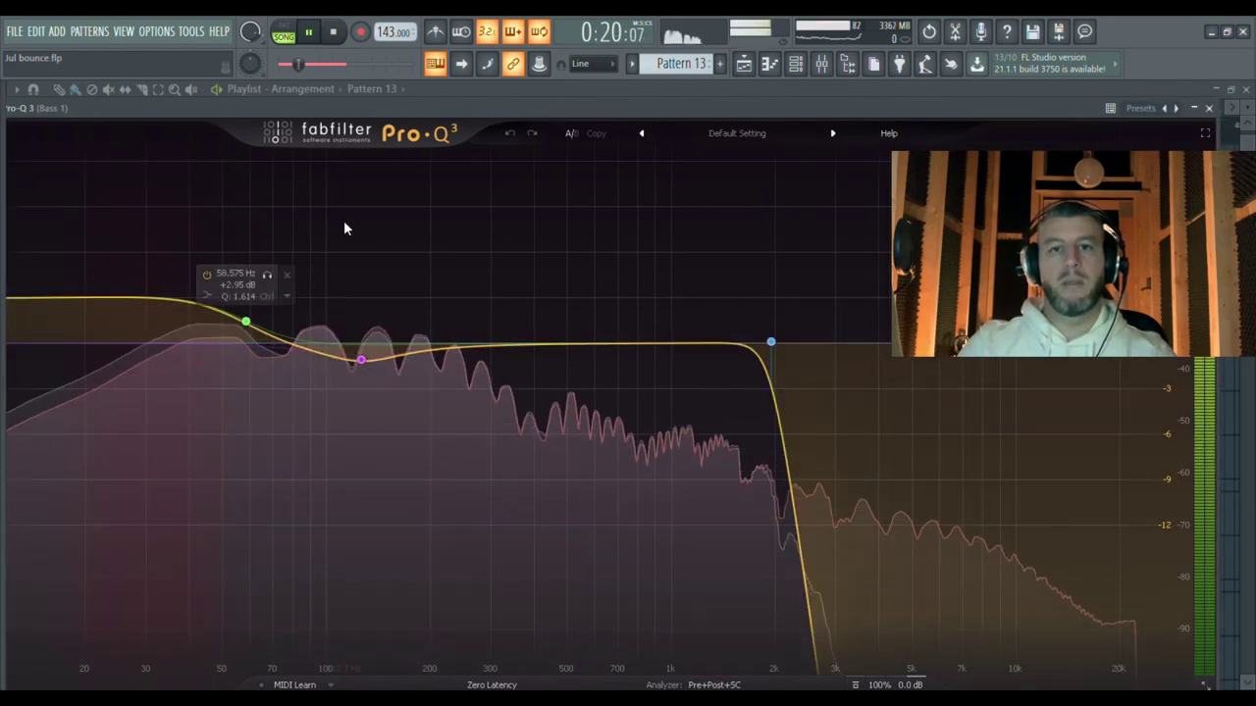
{"action": "key", "text": "space"}
{"action": "left_click_drag", "start_coordinate": [339, 118], "coordinate": [371, 100]}
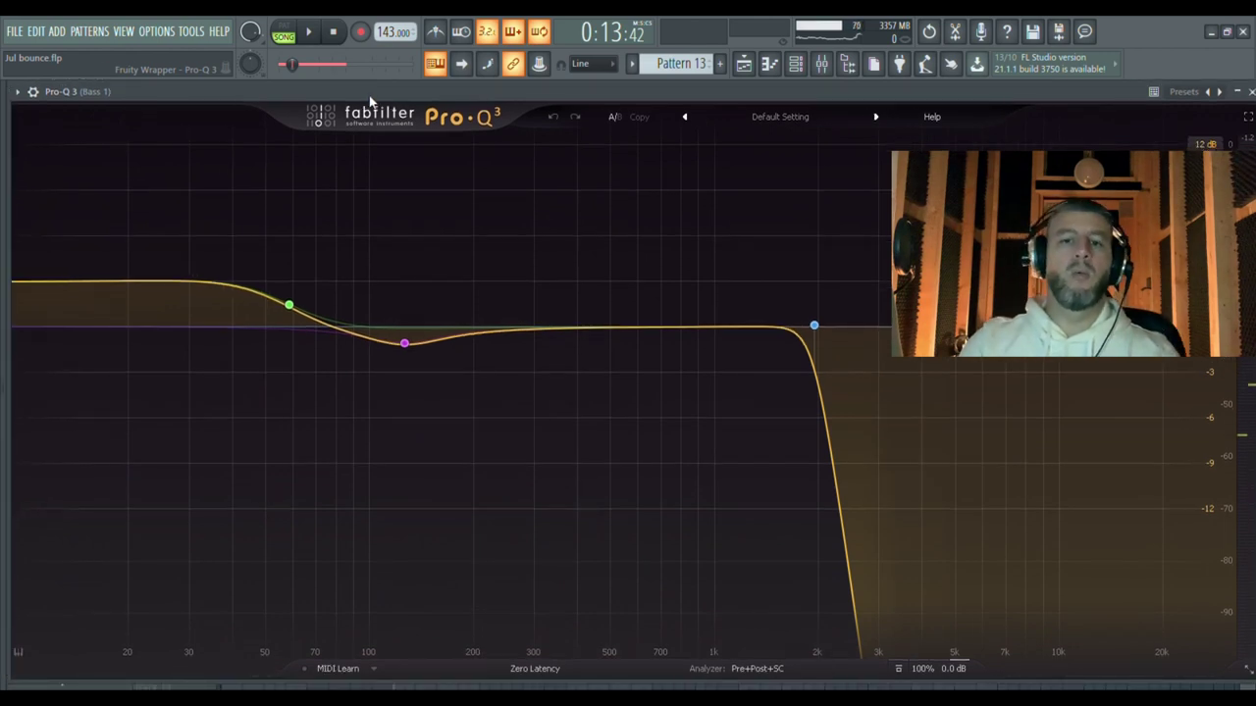
Step: Play the bass several times while examining the 58.575 Hz low-shelf boost and the spectrum in Pro-Q 3
{"action": "mouse_move", "coordinate": [286, 305]}
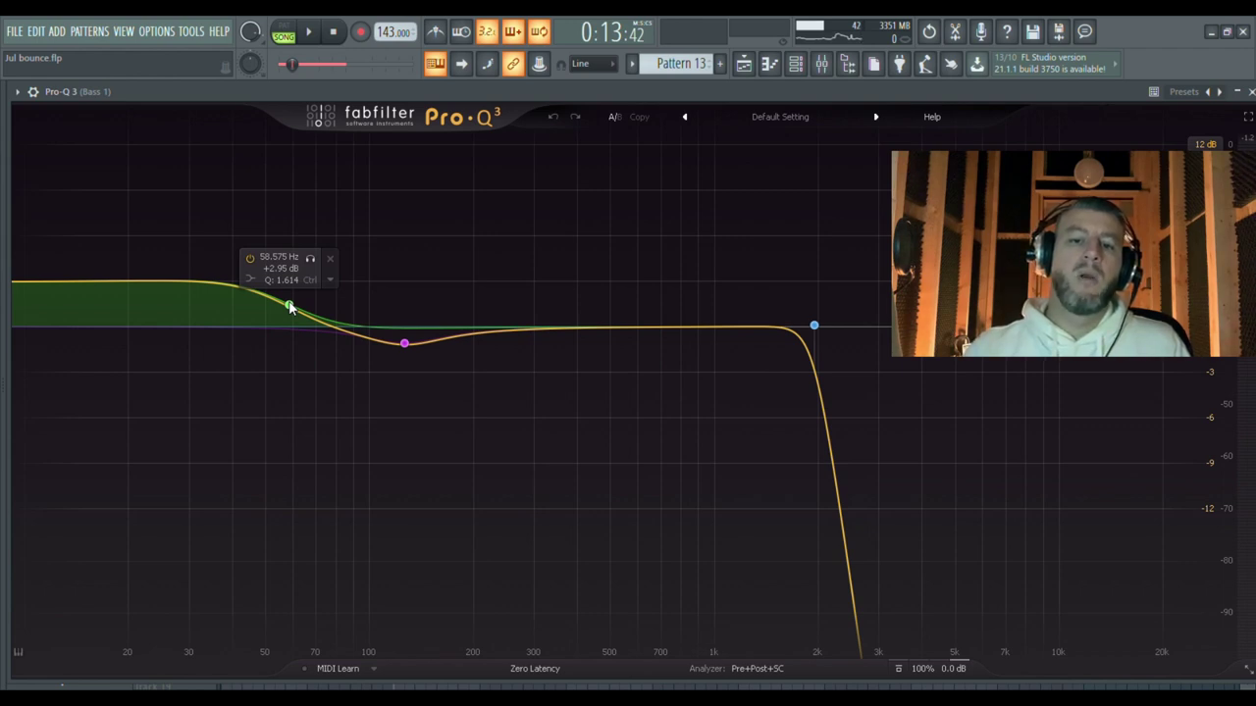
{"action": "key", "text": "space"}
{"action": "key", "text": "space"}
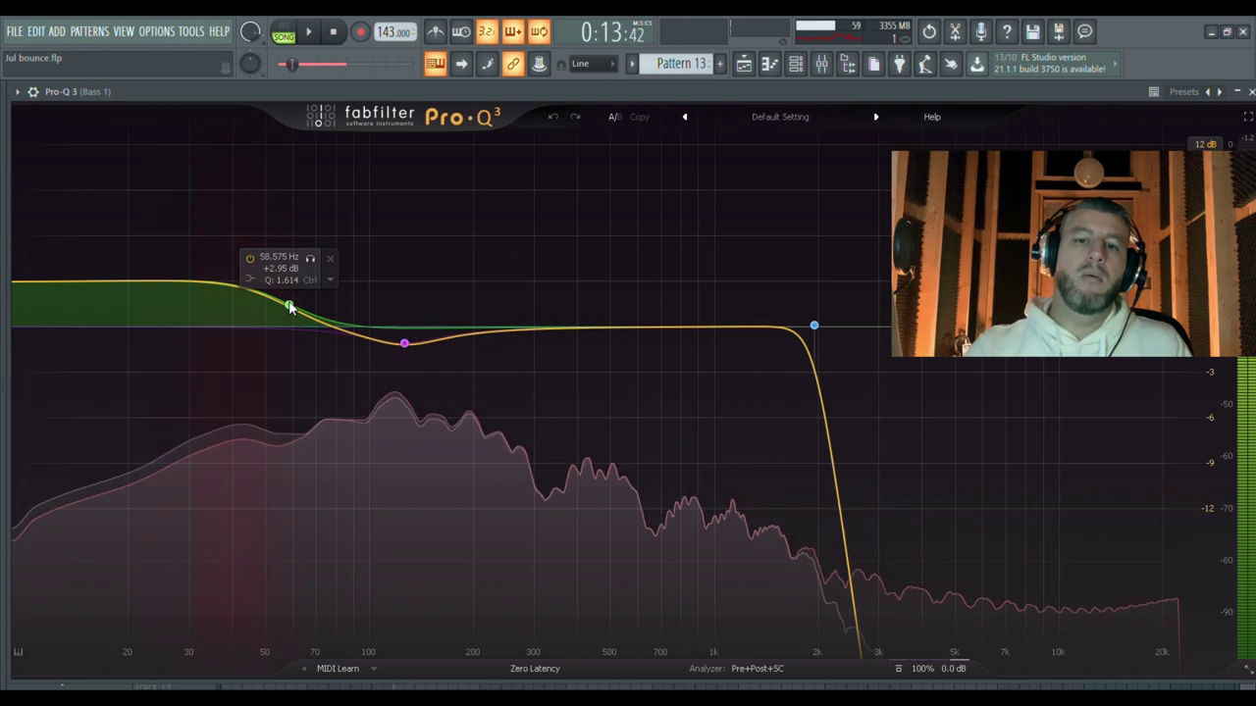
{"action": "key", "text": "space"}
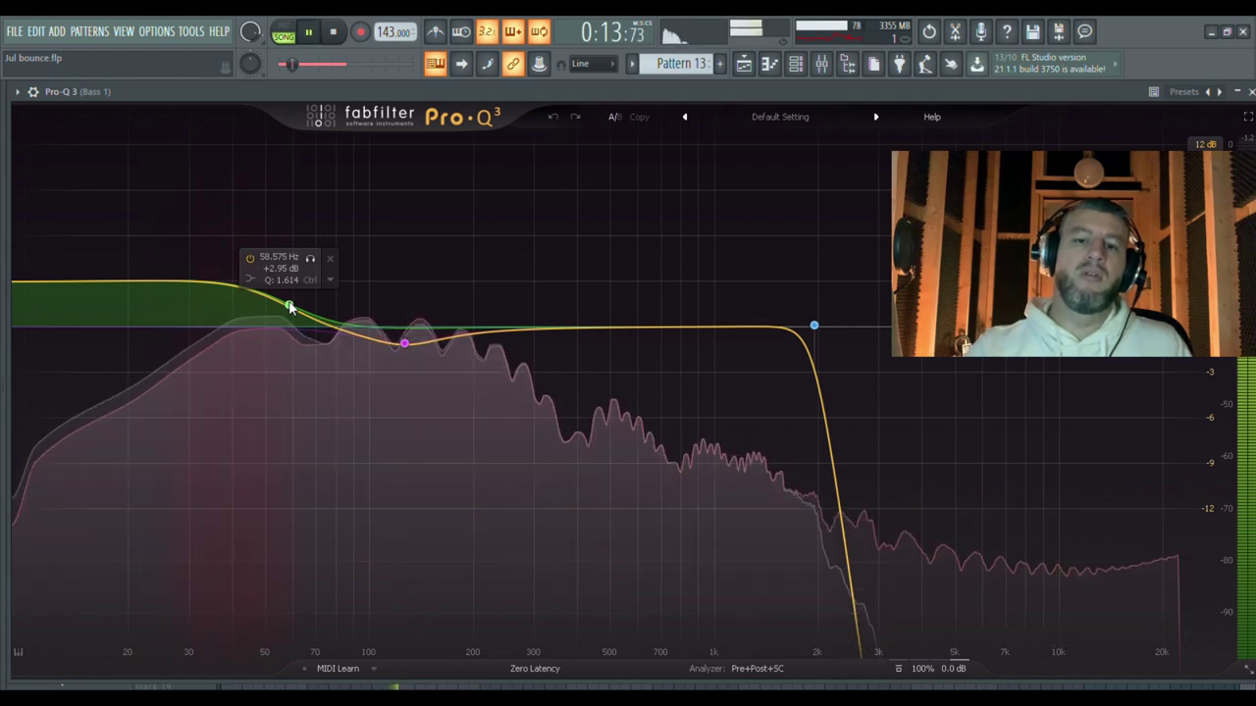
{"action": "key", "text": "space"}
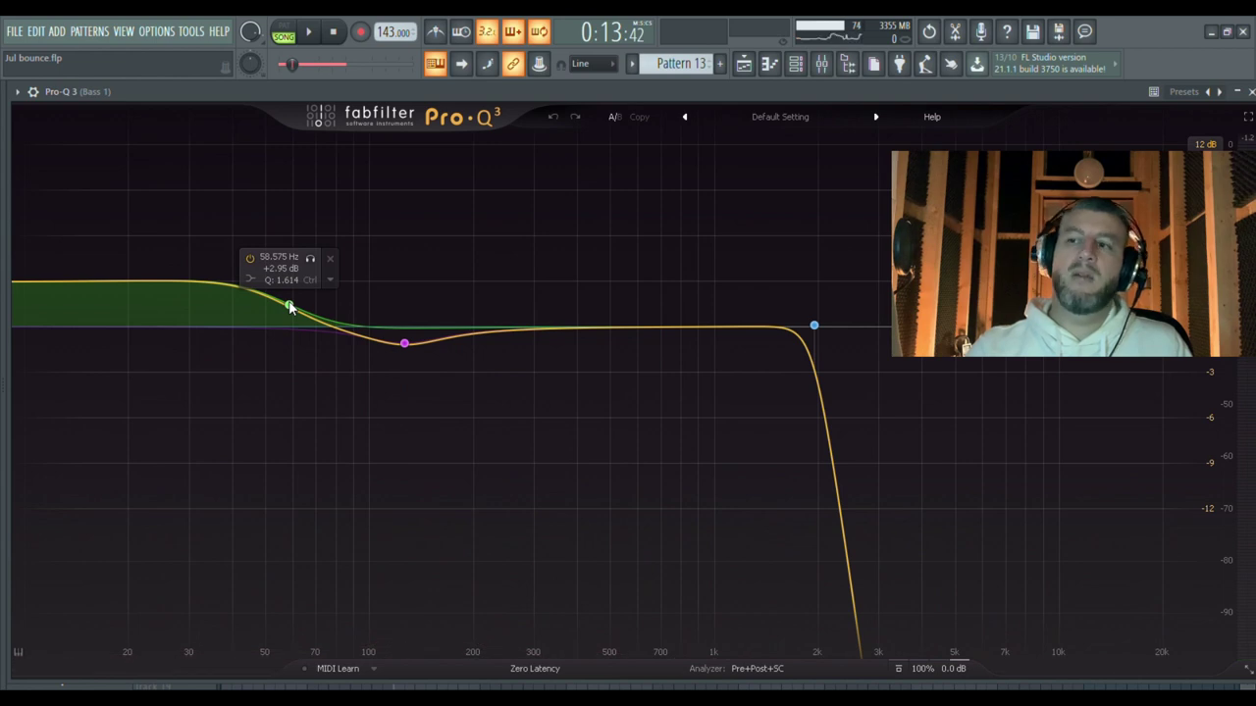
{"action": "key", "text": "space"}
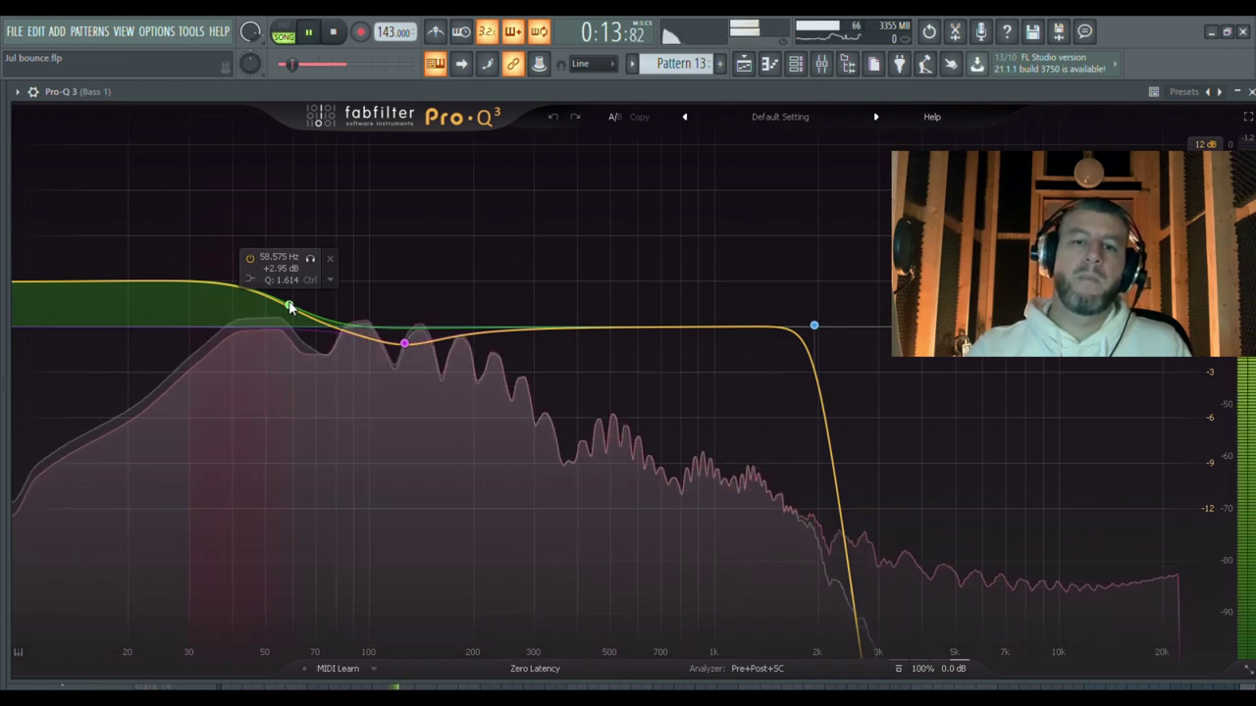
{"action": "key", "text": "space"}
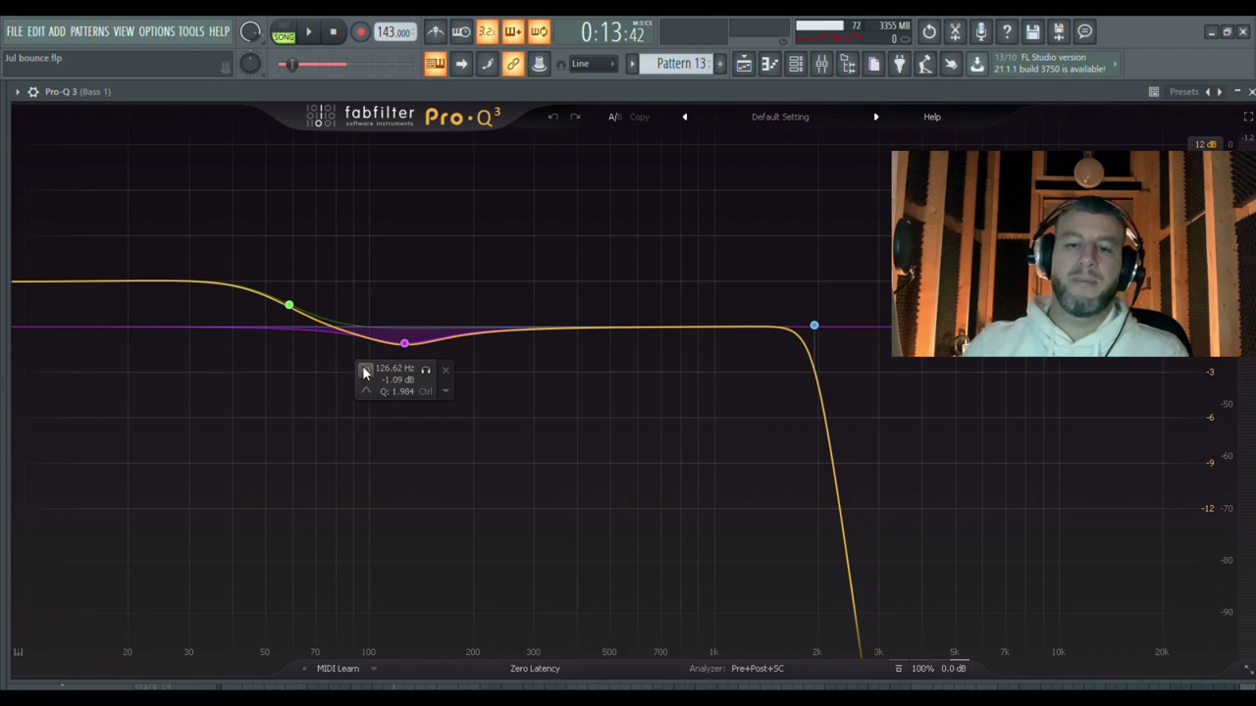
Step: Compare the bass with the 126.62 Hz cut disabled and re-enabled during playback
{"action": "left_click", "coordinate": [364, 372]}
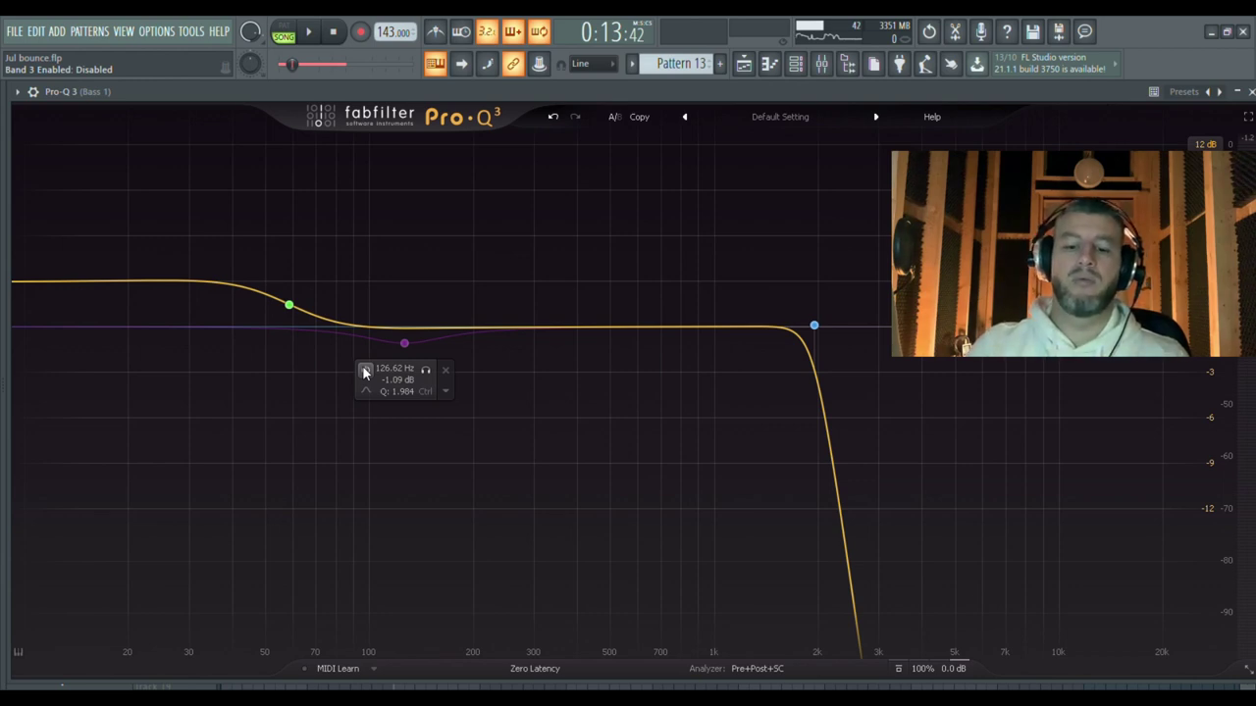
{"action": "key", "text": "space"}
{"action": "left_click", "coordinate": [364, 371]}
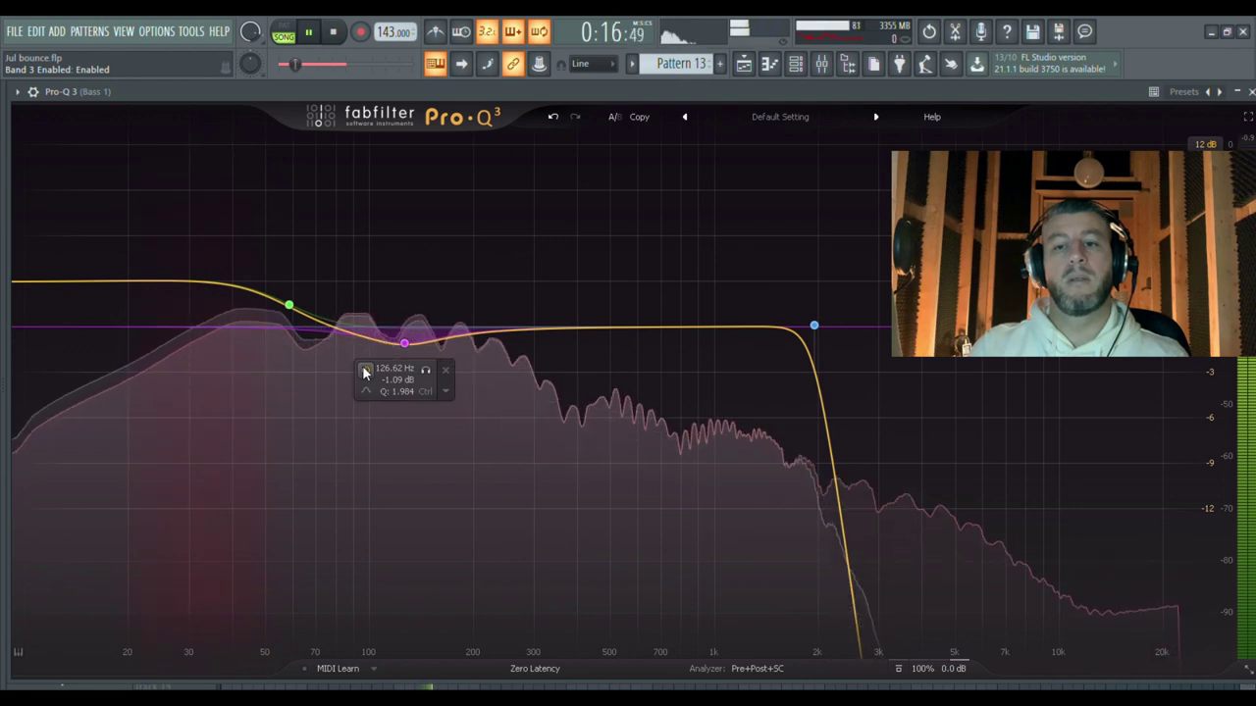
{"action": "key", "text": "space"}
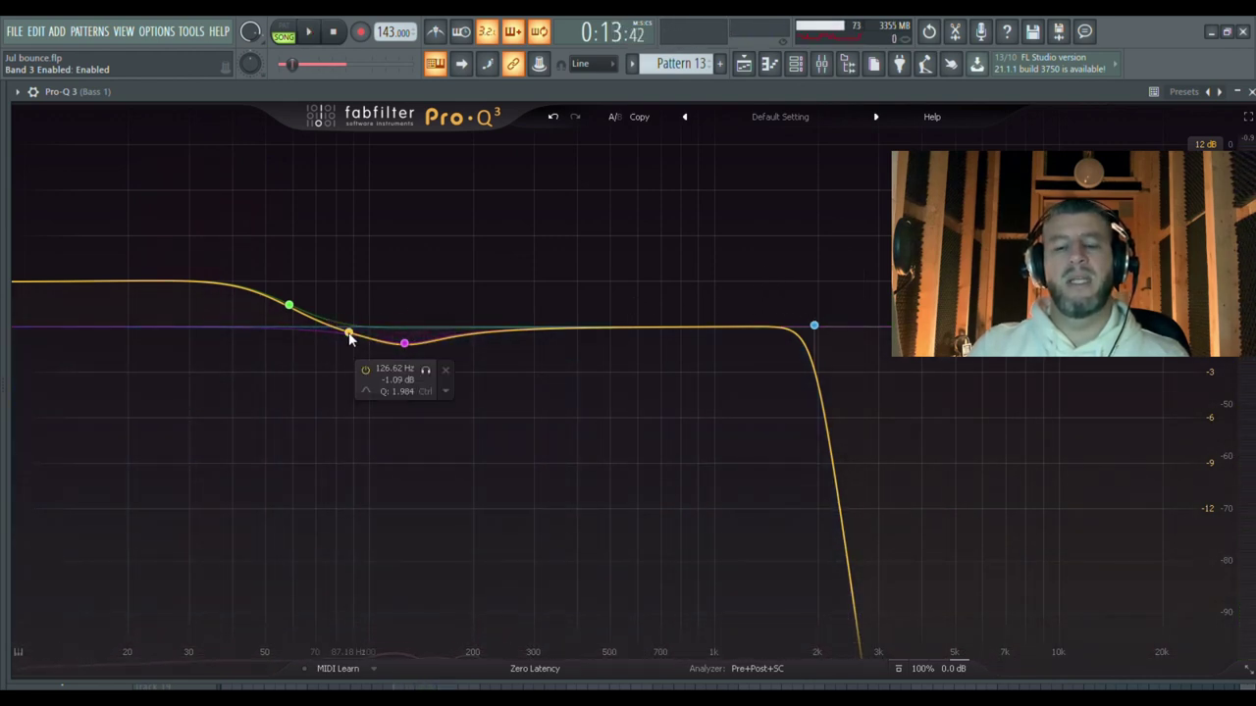
Step: Close the Pro-Q 3 window and play the bass again from the Couplet 1 marker
{"action": "left_click", "coordinate": [1250, 91]}
{"action": "key", "text": "space"}
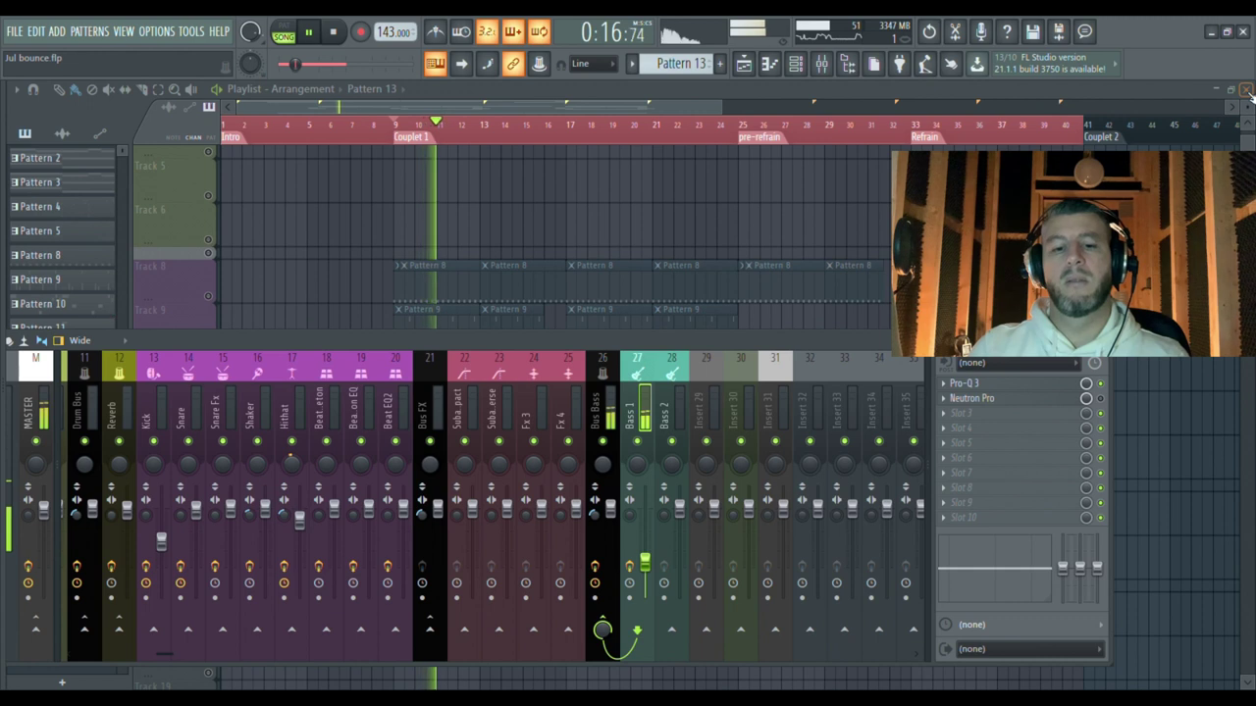
{"action": "key", "text": "space"}
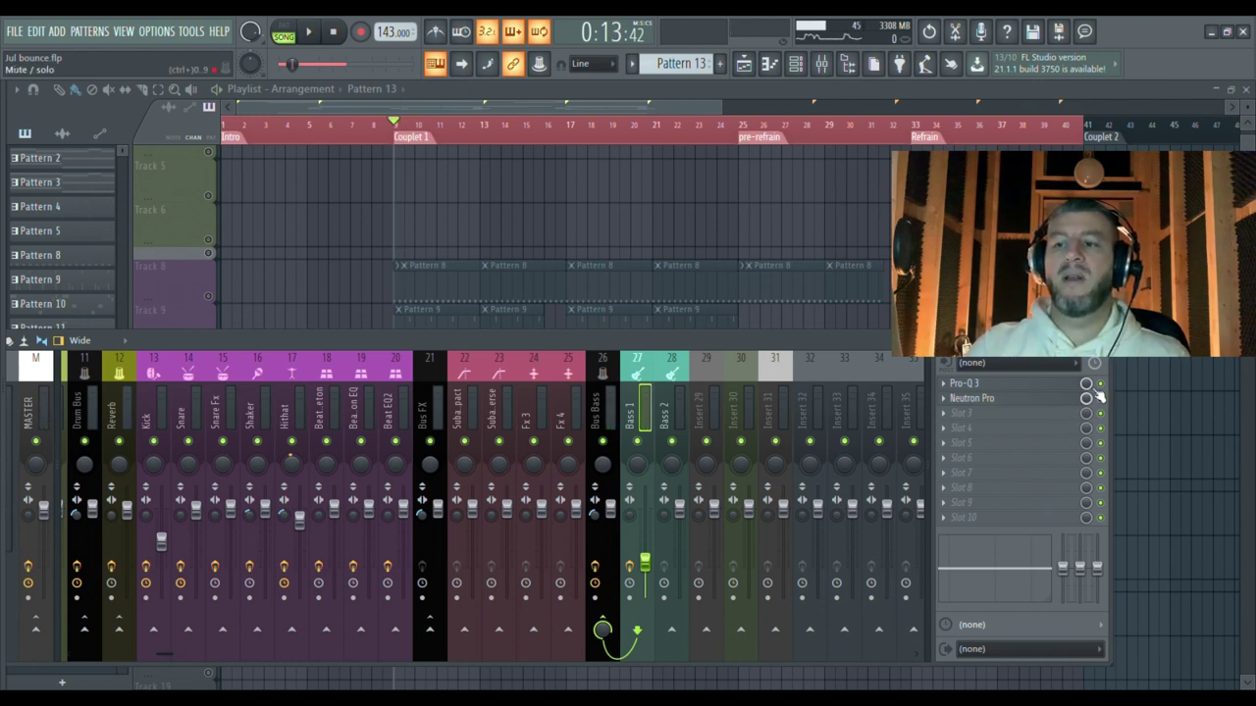
Step: Reopen Pro-Q 3 on Bass 1, examine its 48 dB/oct high-cut band while the bass plays, and close the window
{"action": "left_click", "coordinate": [1064, 386]}
{"action": "mouse_move", "coordinate": [814, 325]}
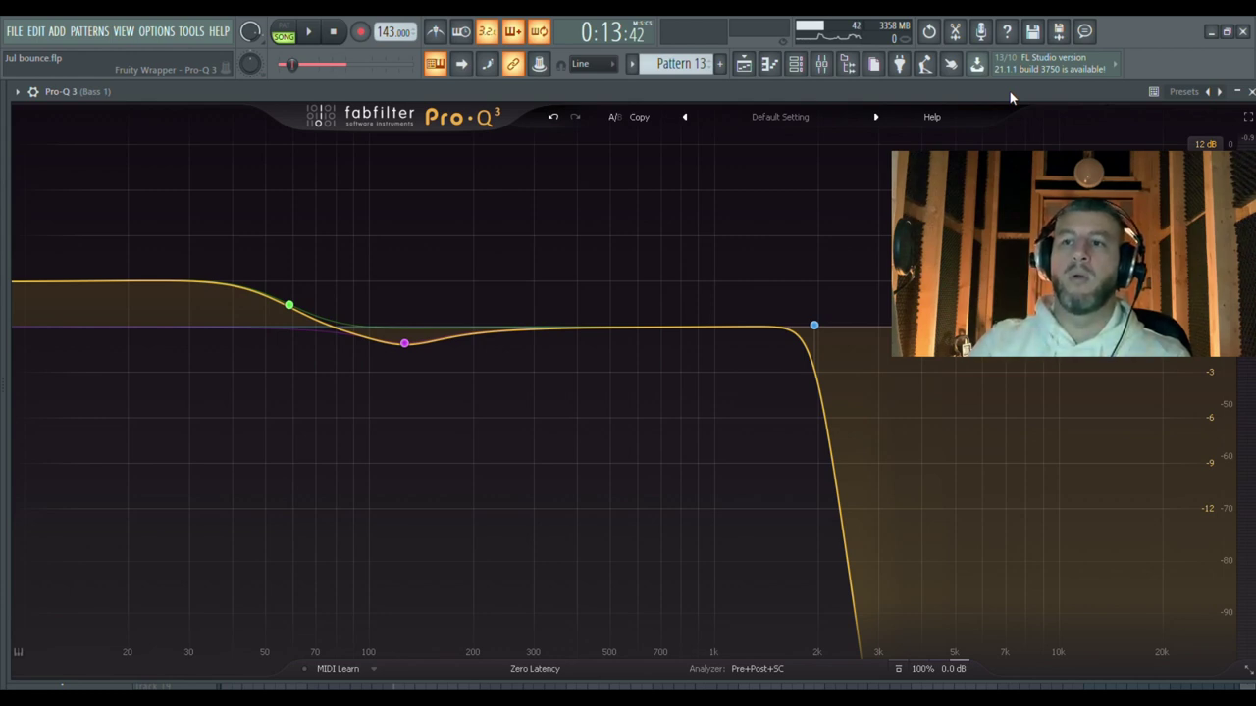
{"action": "left_click_drag", "start_coordinate": [1010, 98], "coordinate": [903, 148]}
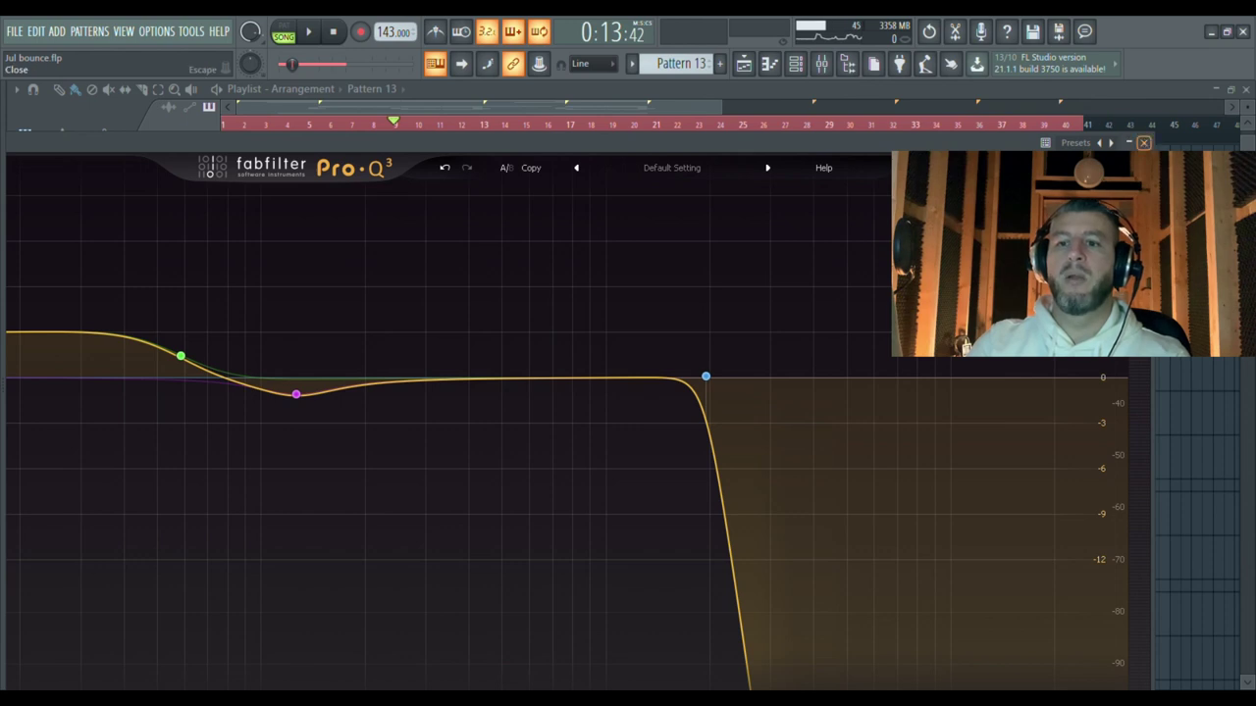
{"action": "mouse_move", "coordinate": [718, 350]}
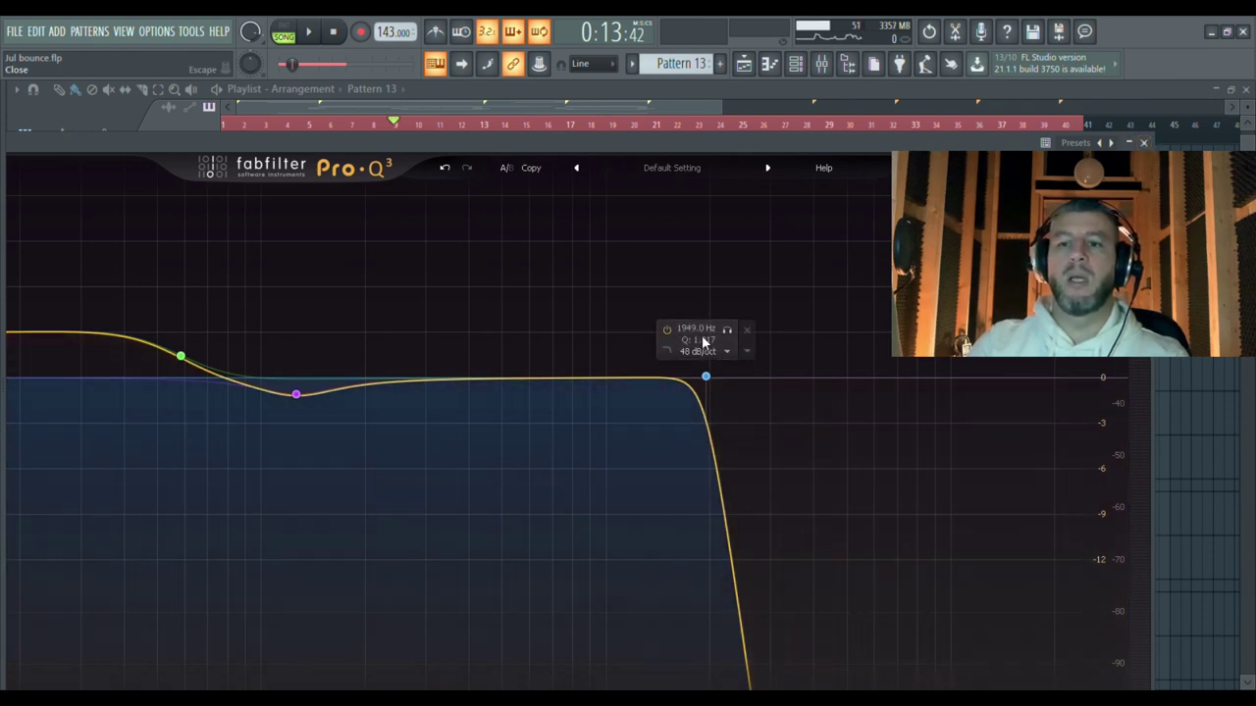
{"action": "key", "text": "space"}
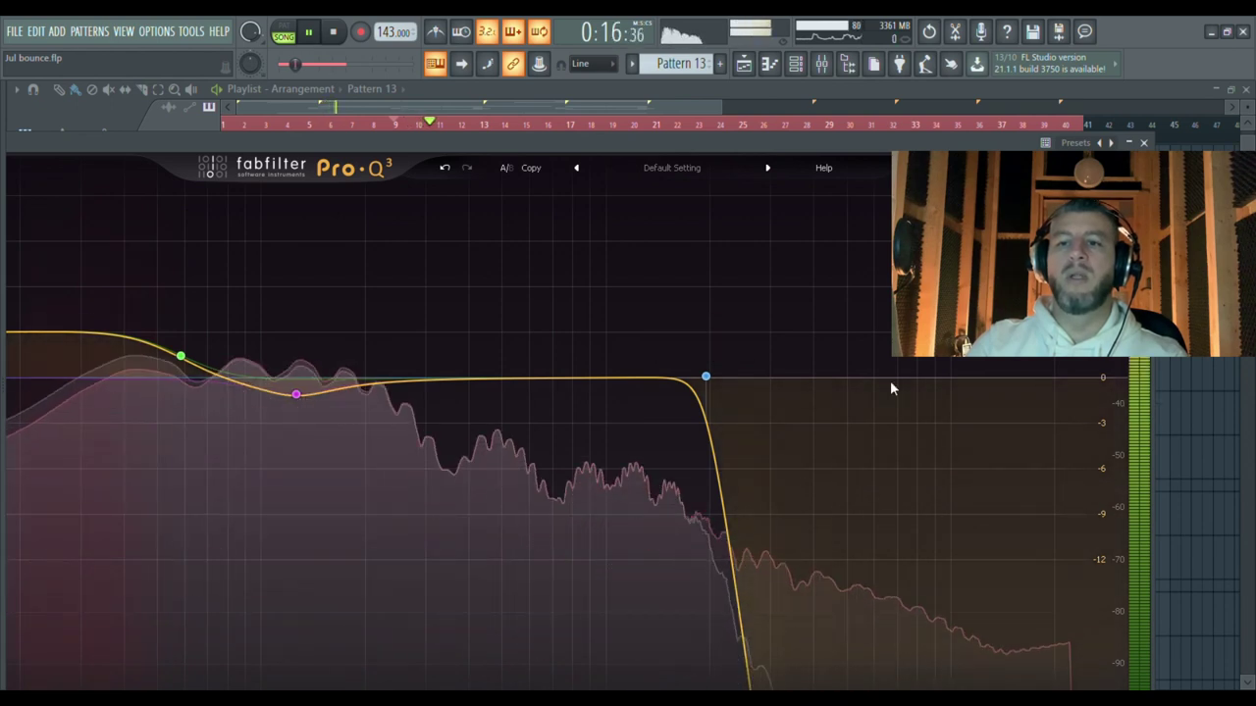
{"action": "key", "text": "space"}
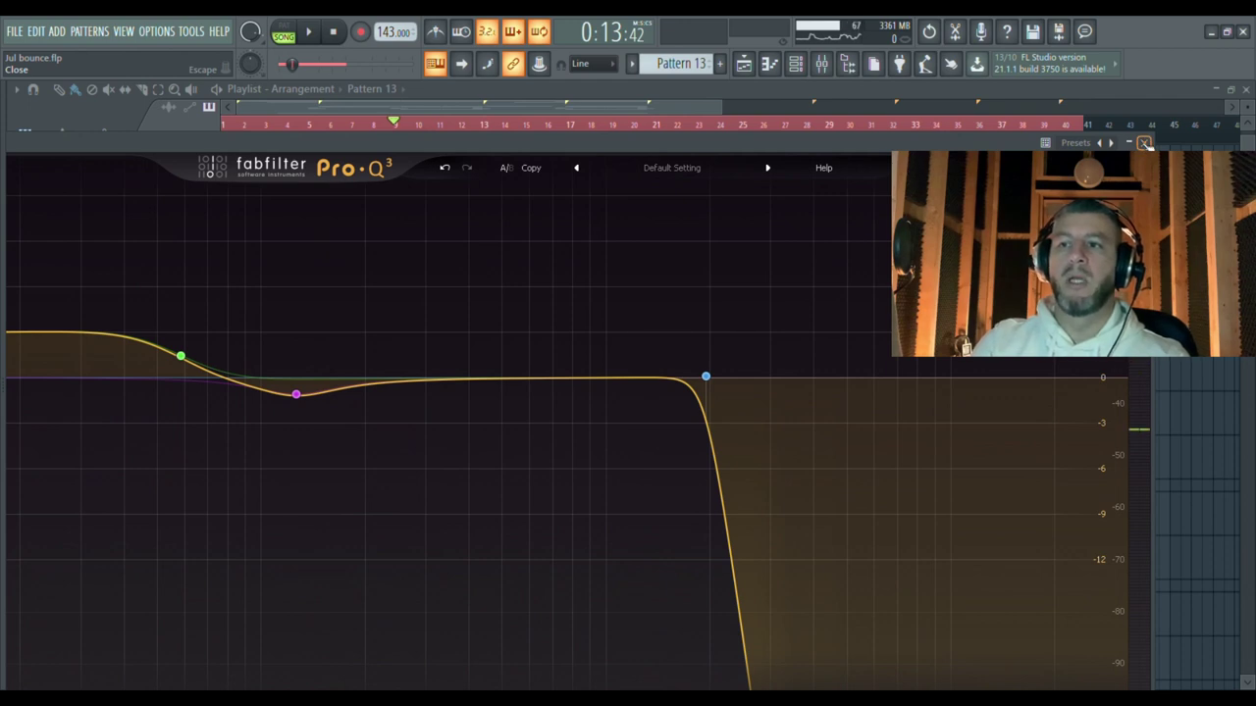
{"action": "left_click", "coordinate": [1145, 143]}
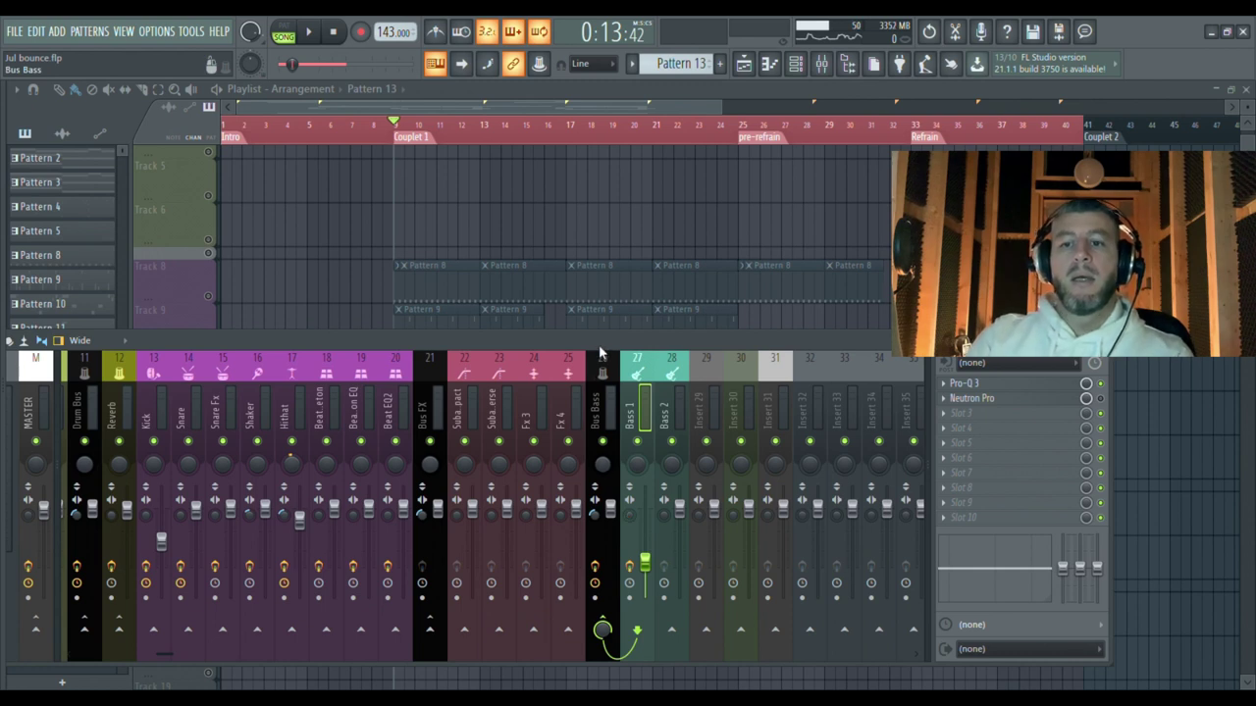
Step: Open Neutron Pro on the Bass 1 track, switch the effect on and play the bass through it
{"action": "left_click", "coordinate": [1049, 398]}
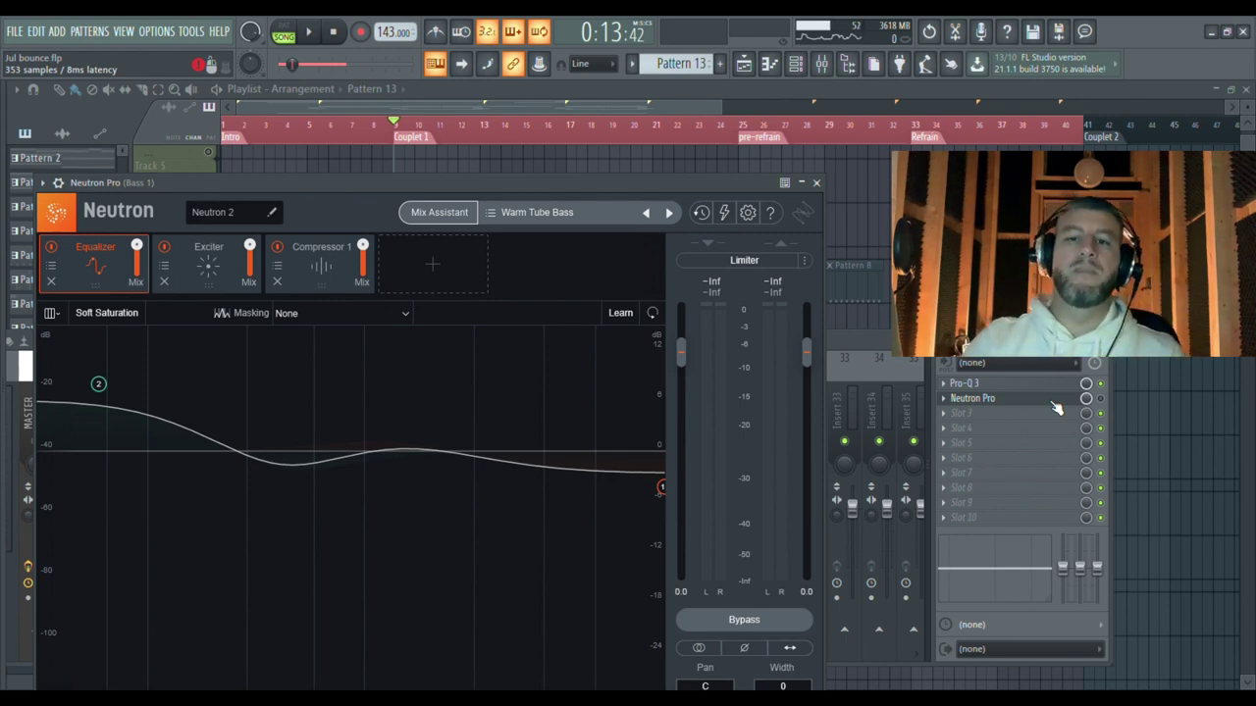
{"action": "left_click_drag", "start_coordinate": [463, 184], "coordinate": [620, 145]}
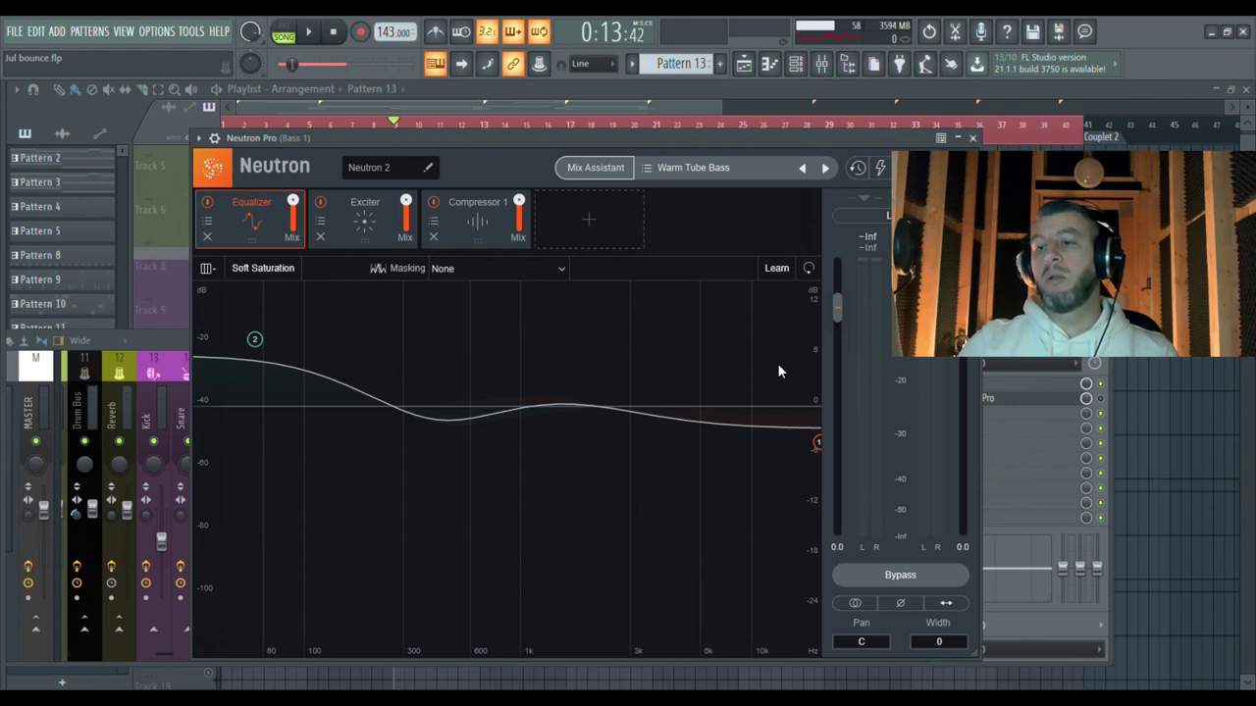
{"action": "left_click", "coordinate": [1102, 410]}
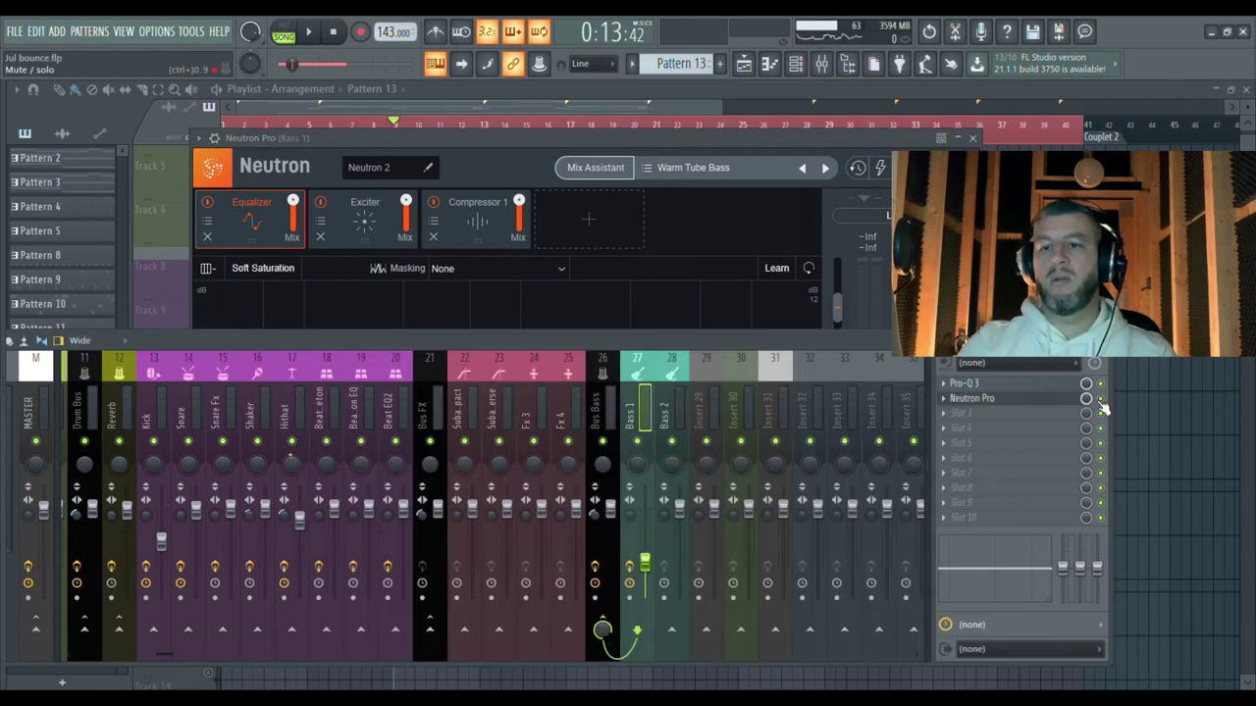
{"action": "key", "text": "space"}
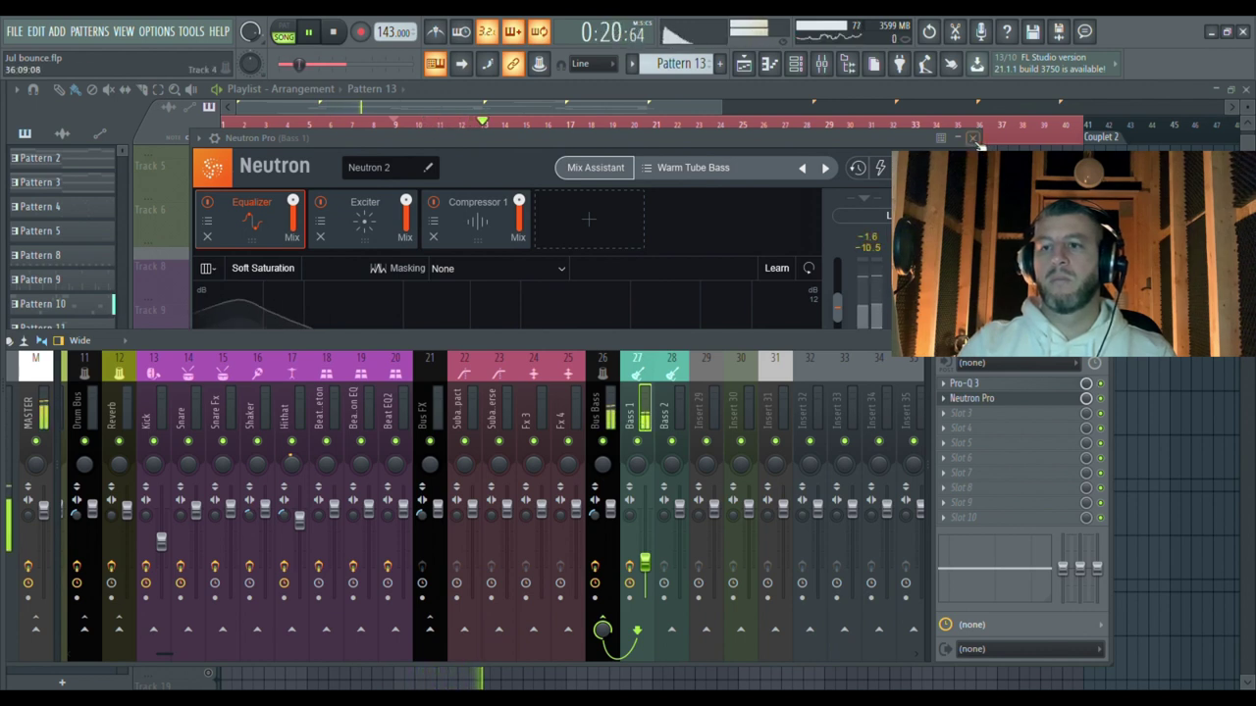
Step: Stop playback, examine the Warm Tube Bass preset in Neutron Pro on Bass 1, and close the plugin window
{"action": "key", "text": "space"}
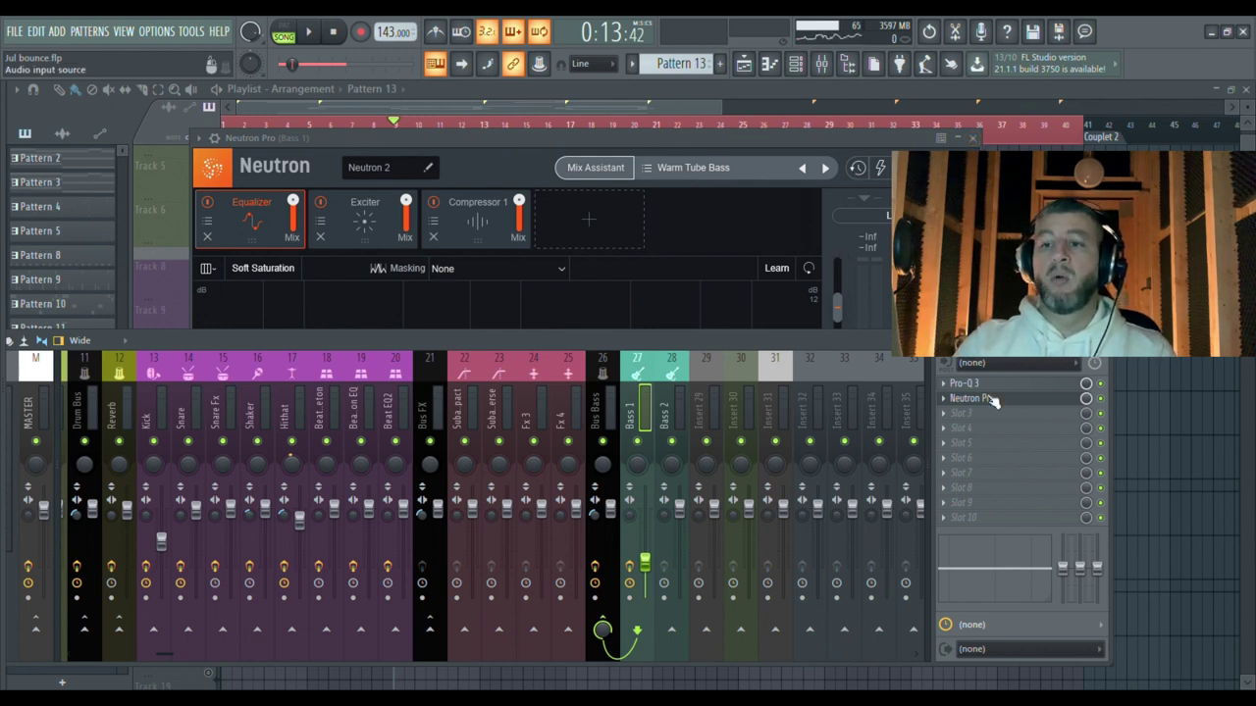
{"action": "left_click", "coordinate": [695, 171]}
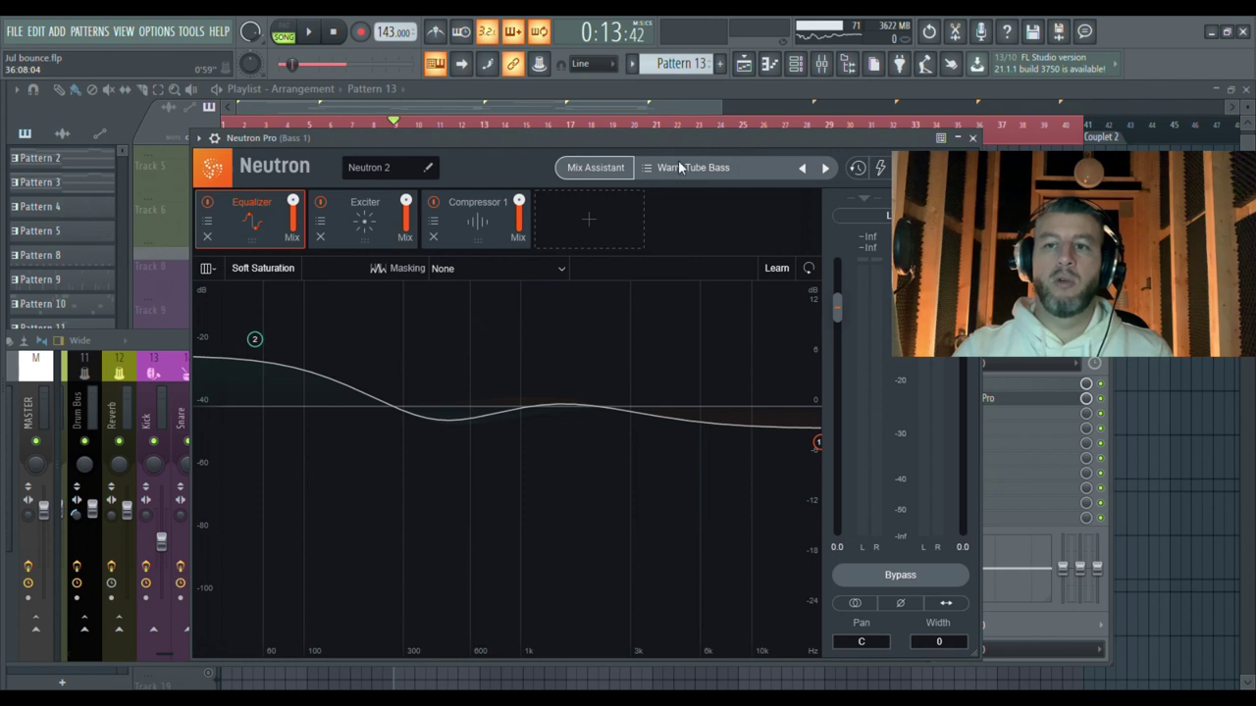
{"action": "left_click", "coordinate": [974, 139]}
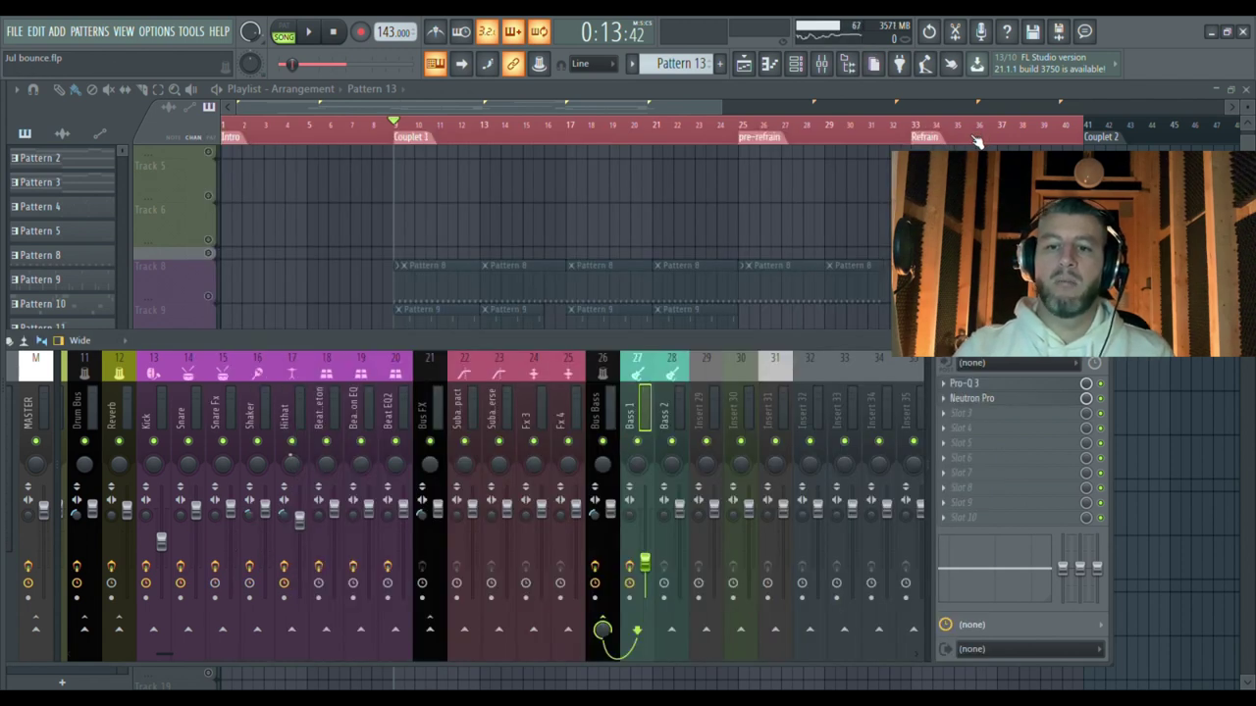
Step: Compare the bass from Couplet 1 with Pro-Q 3 and Neutron Pro active, bypassed, and switched back on
{"action": "key", "text": "space"}
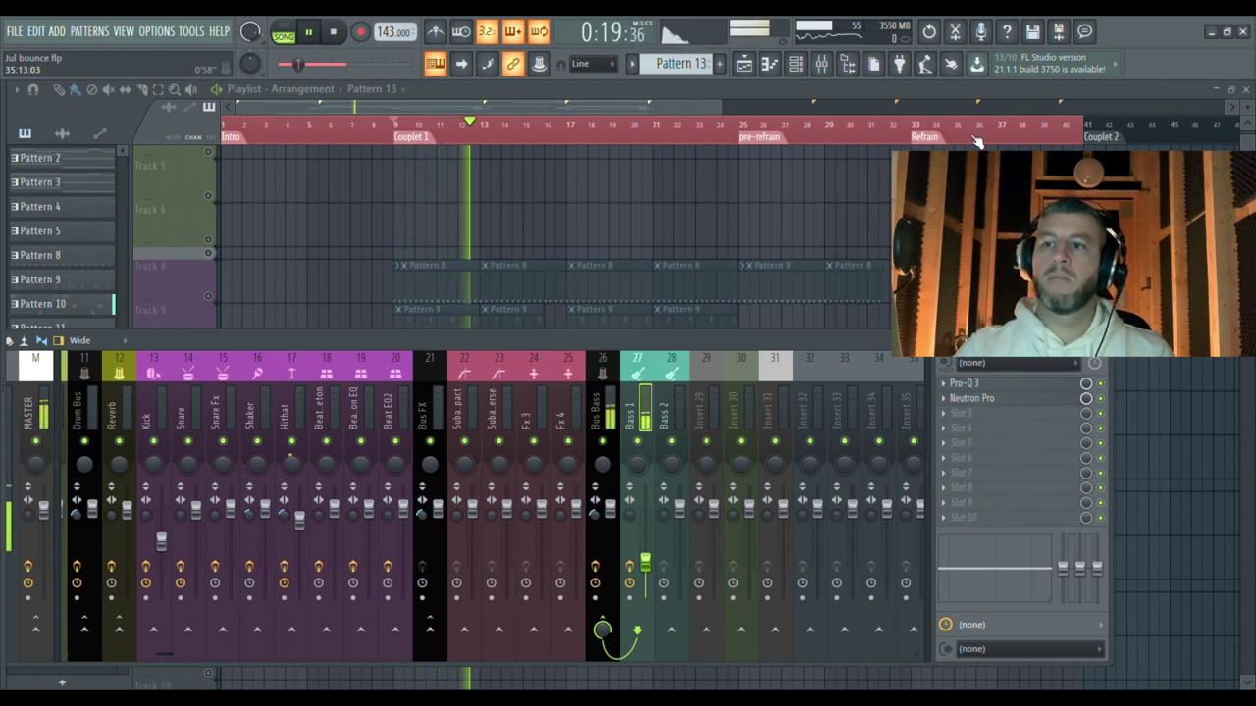
{"action": "key", "text": "space"}
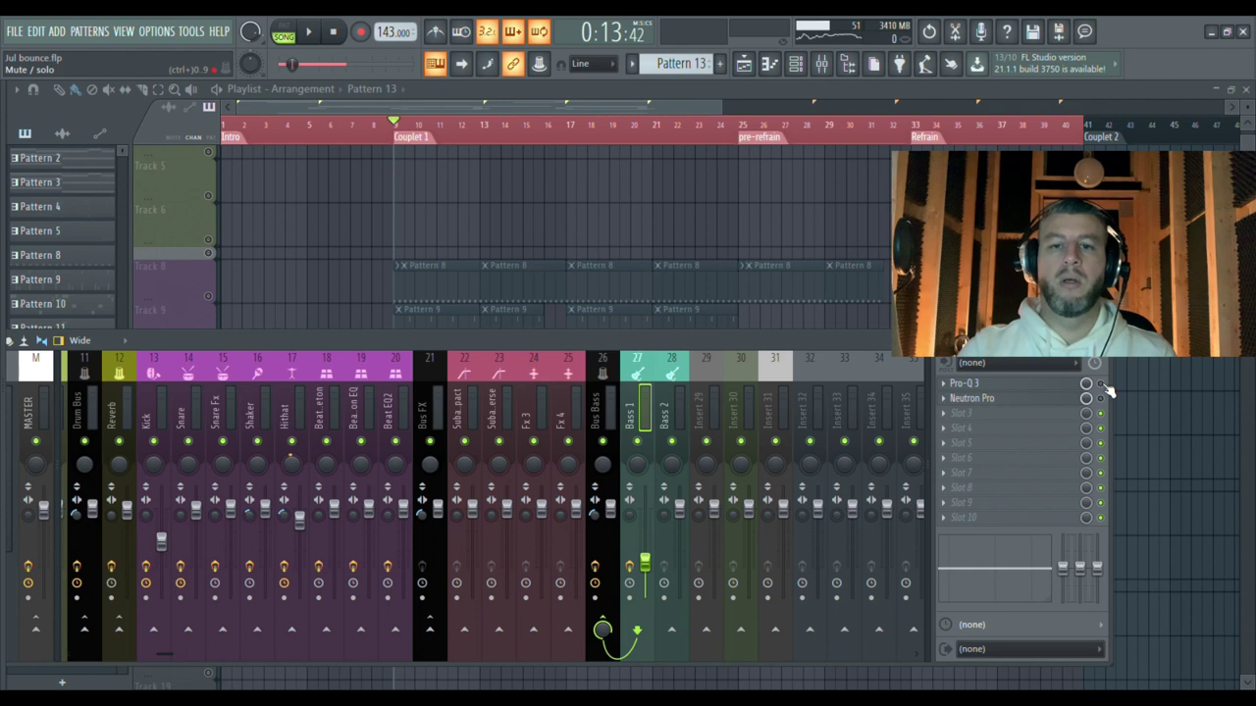
{"action": "key", "text": "space"}
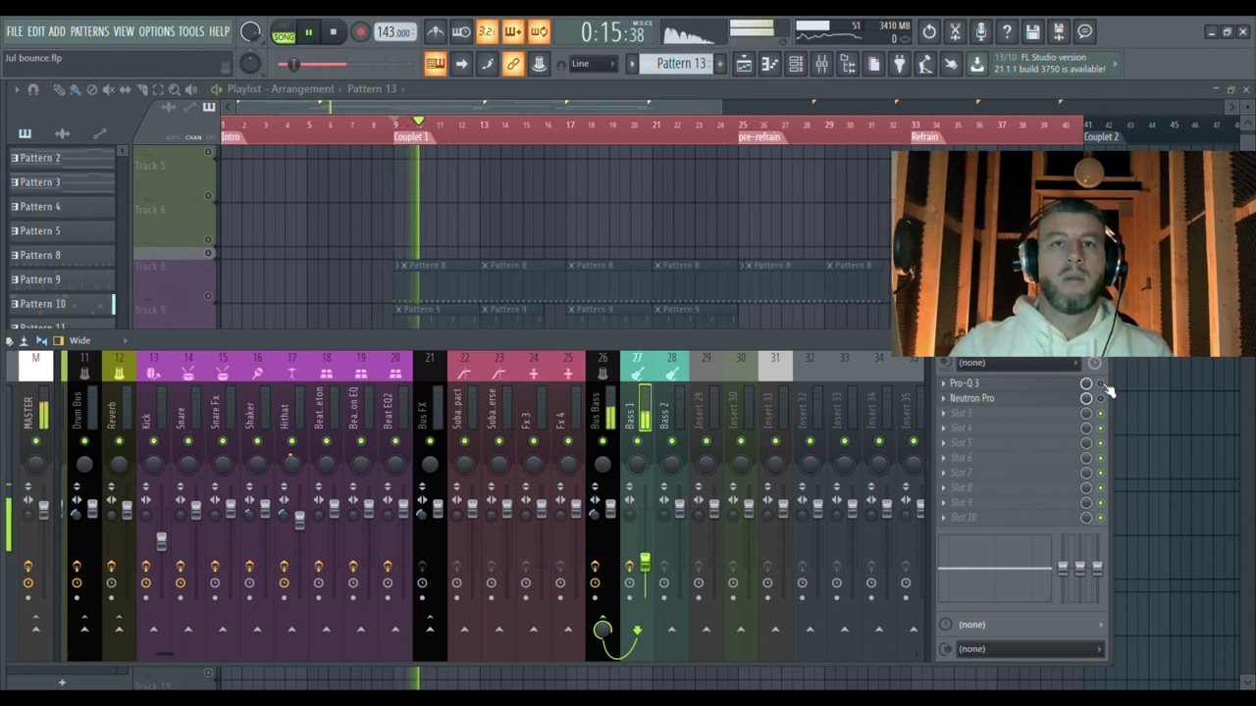
{"action": "key", "text": "space"}
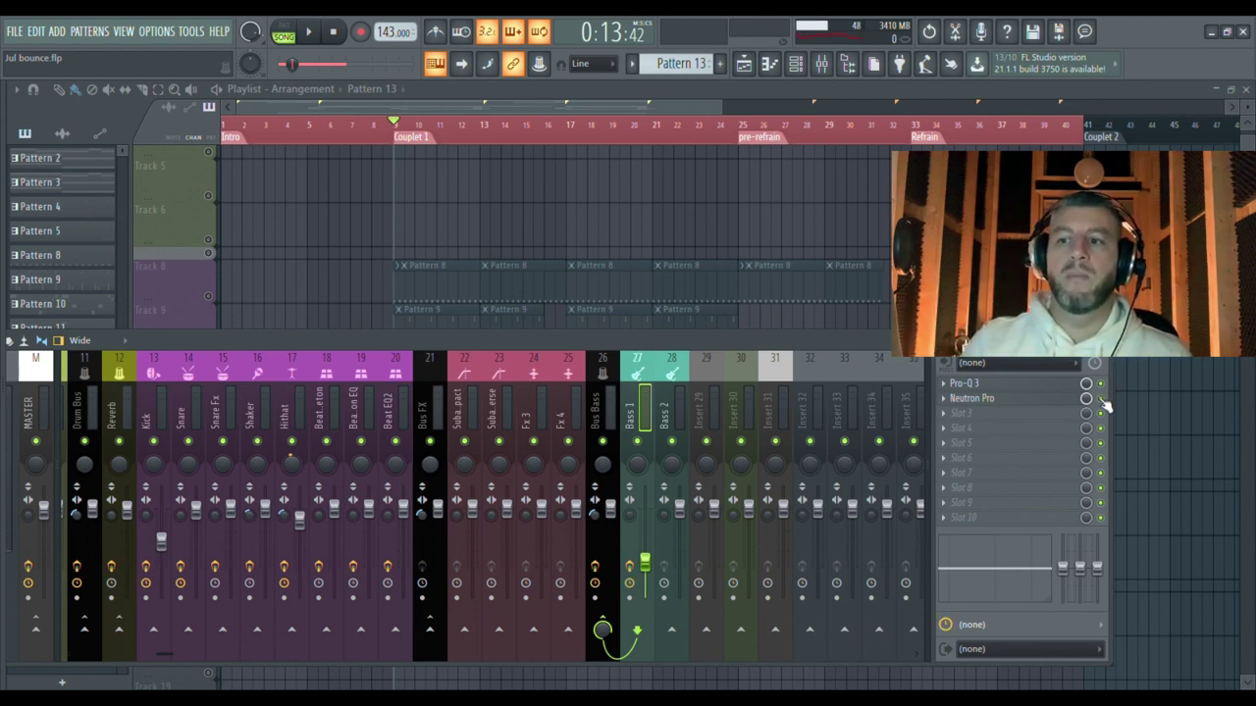
{"action": "key", "text": "space"}
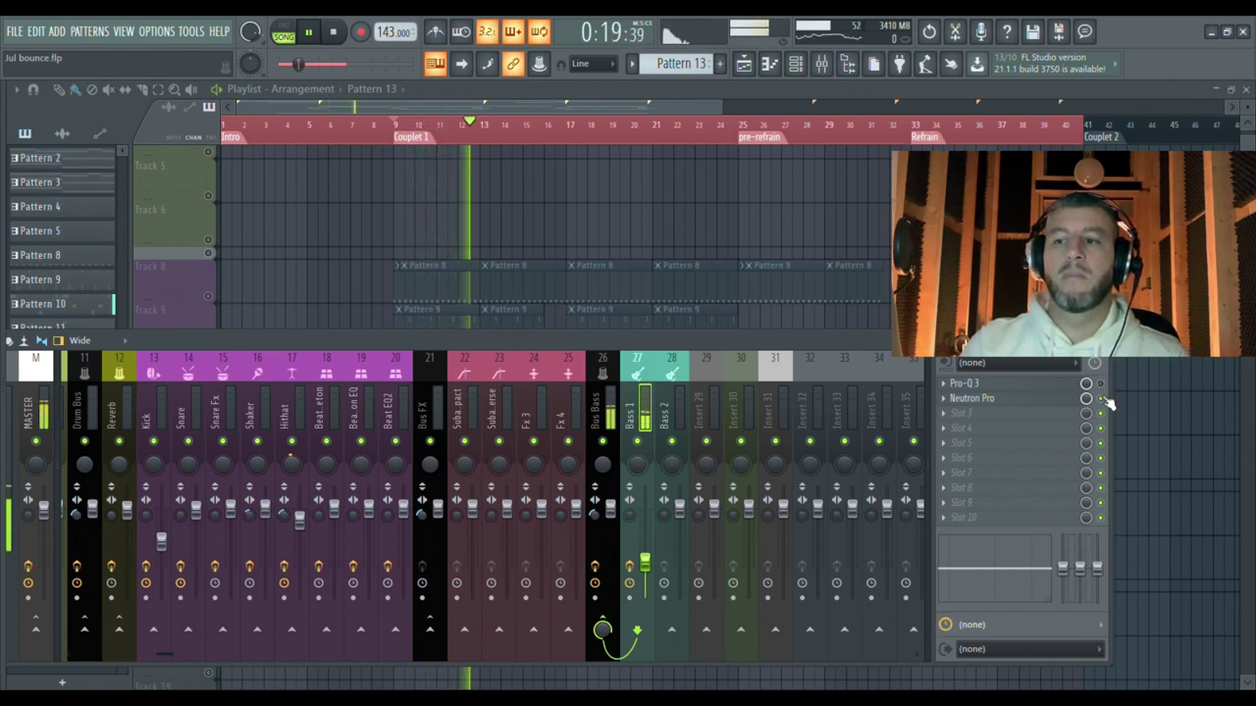
{"action": "key", "text": "space"}
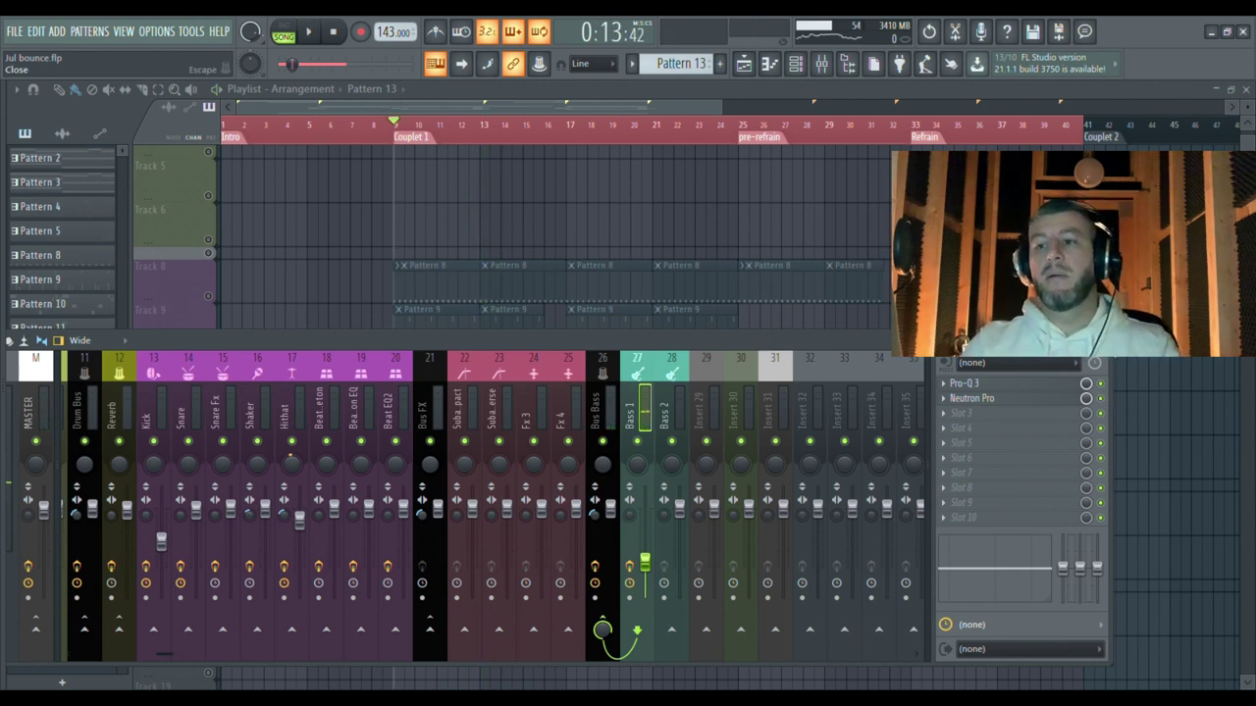
Step: Close the mixer and unmute drum tracks 8, 9 and 12 alongside the bass on Track 17
{"action": "left_click", "coordinate": [1105, 340]}
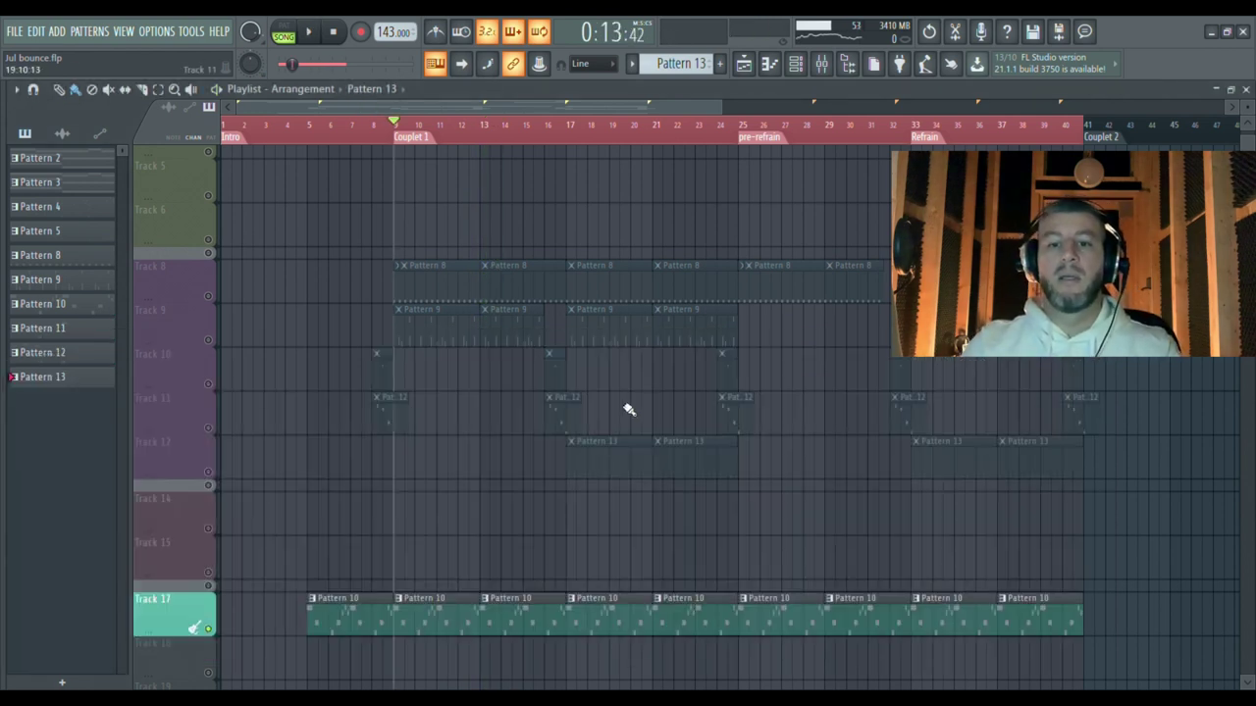
{"action": "left_click", "coordinate": [208, 296]}
{"action": "left_click", "coordinate": [208, 341]}
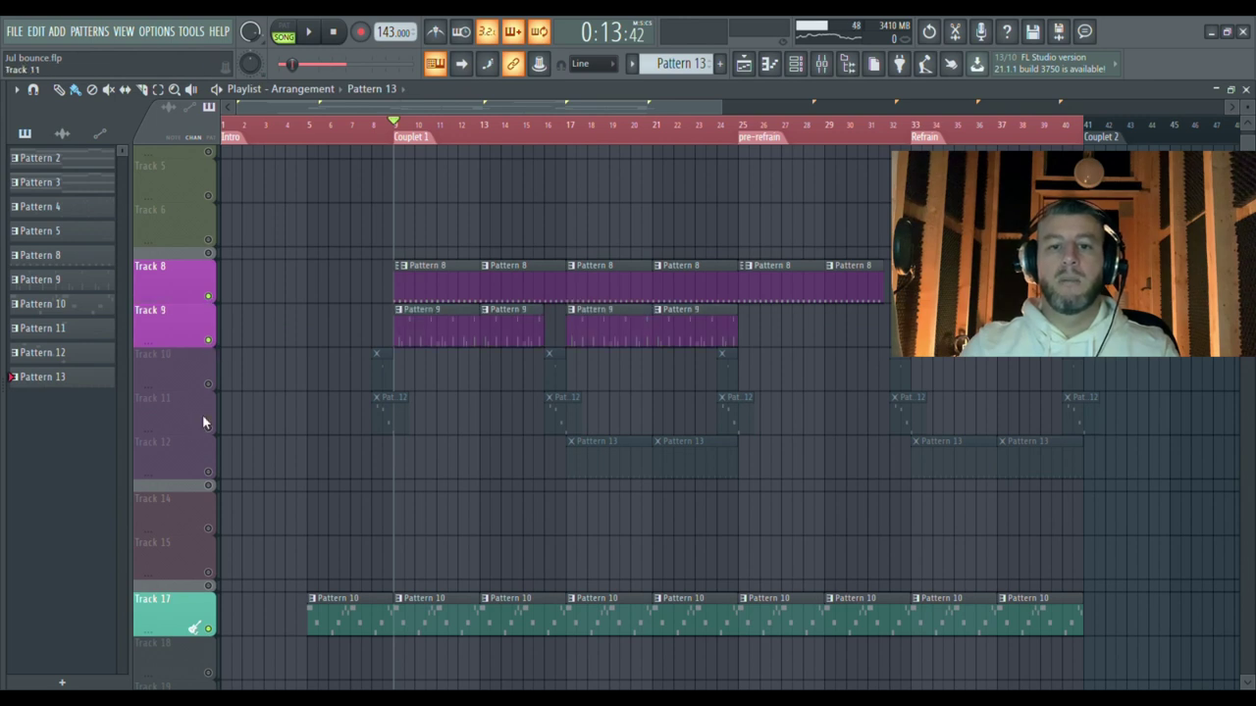
{"action": "left_click", "coordinate": [208, 472]}
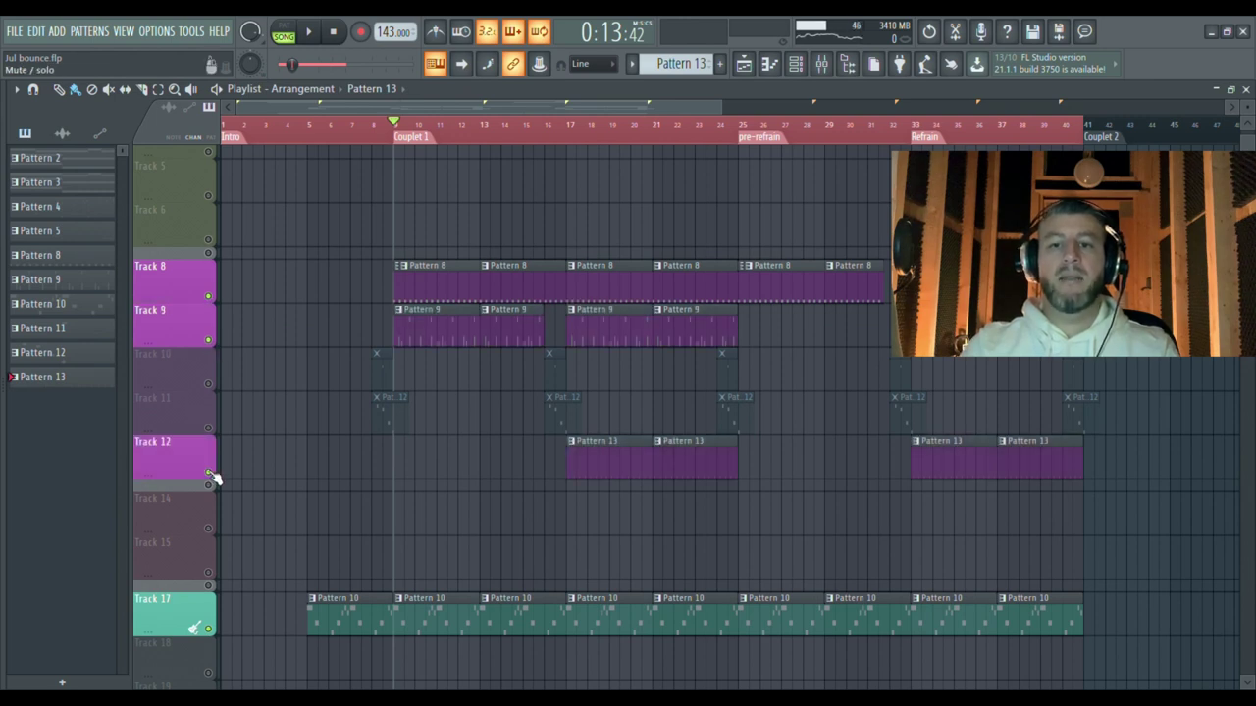
Step: Play the drums and bass together from bar 17, and replay briefly with the mixer open to check the track levels
{"action": "left_click", "coordinate": [574, 143]}
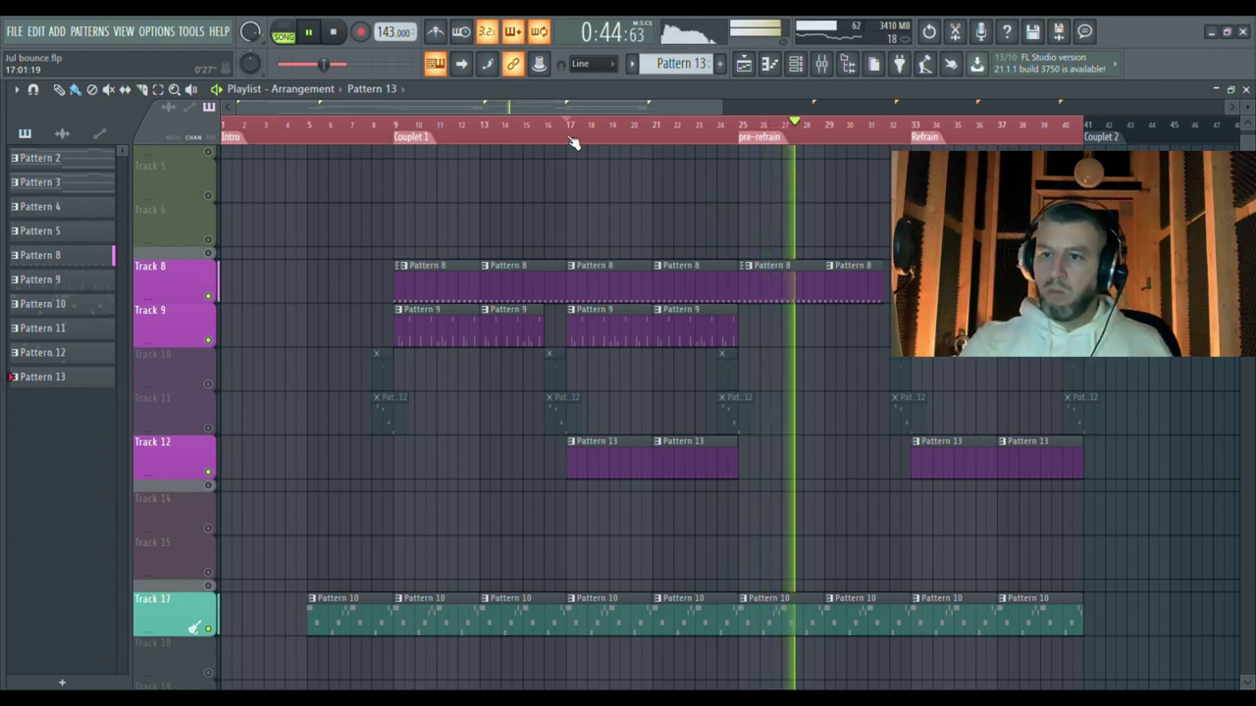
{"action": "key", "text": "space"}
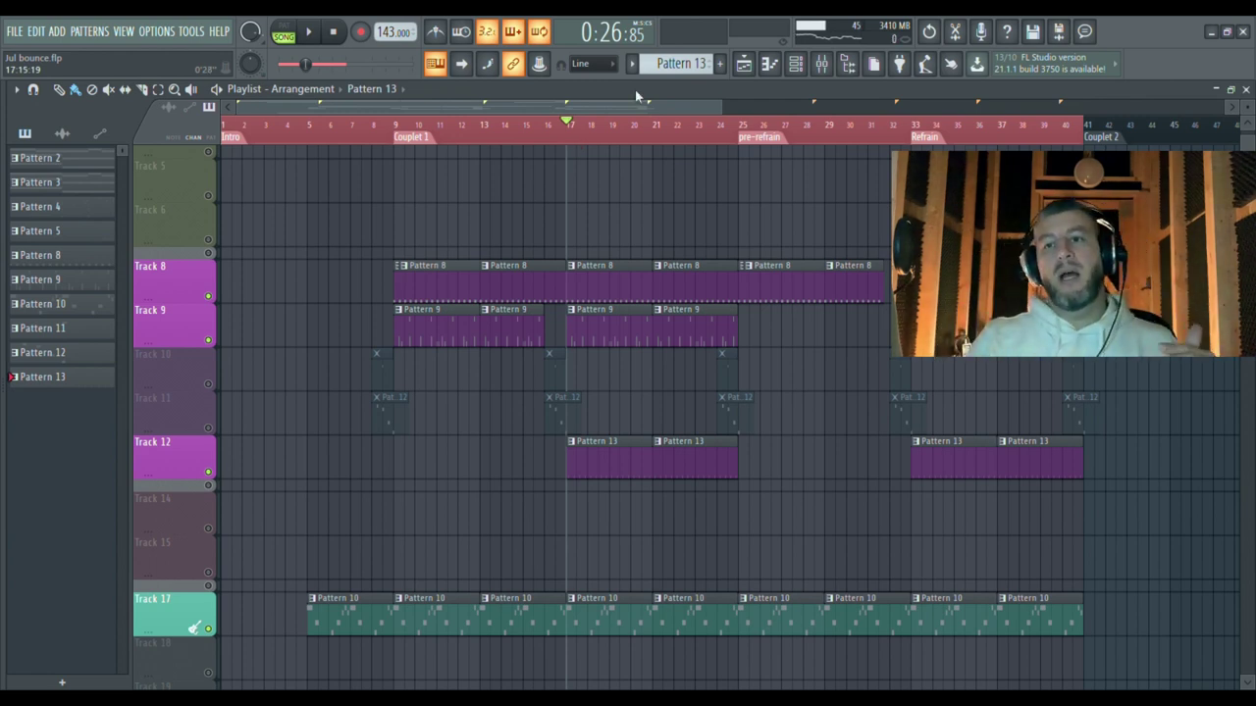
{"action": "key", "text": "F9"}
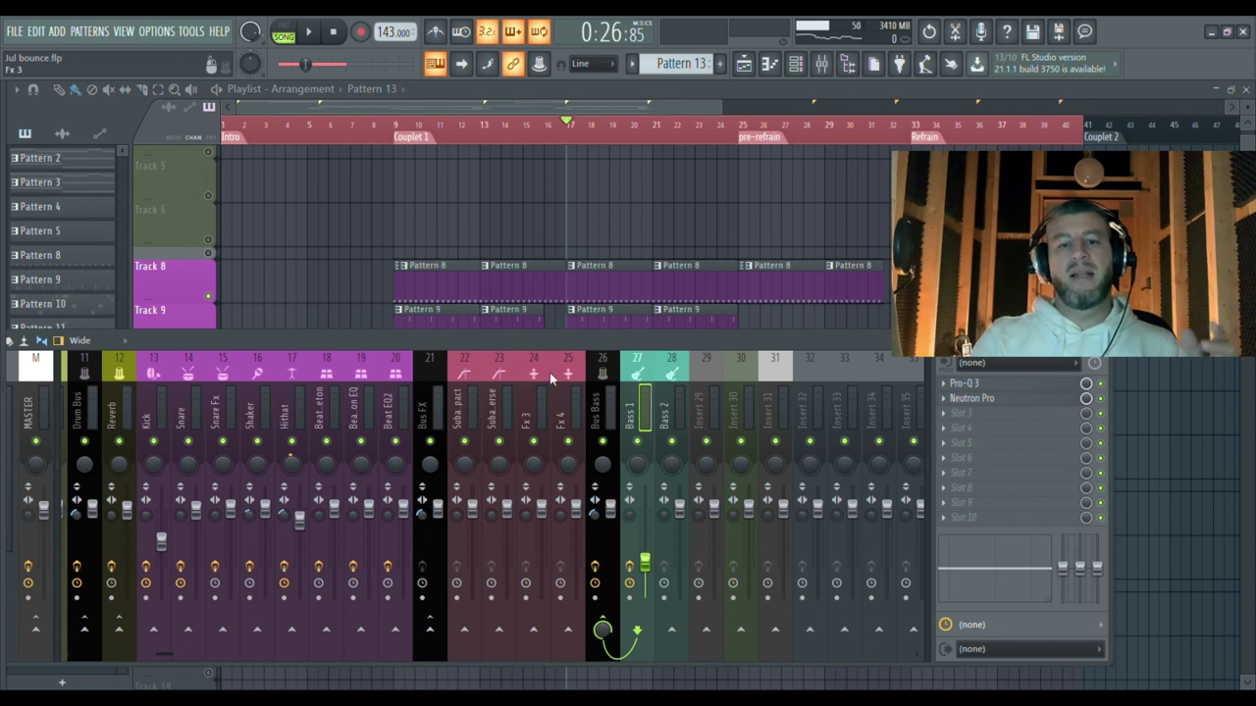
{"action": "key", "text": "space"}
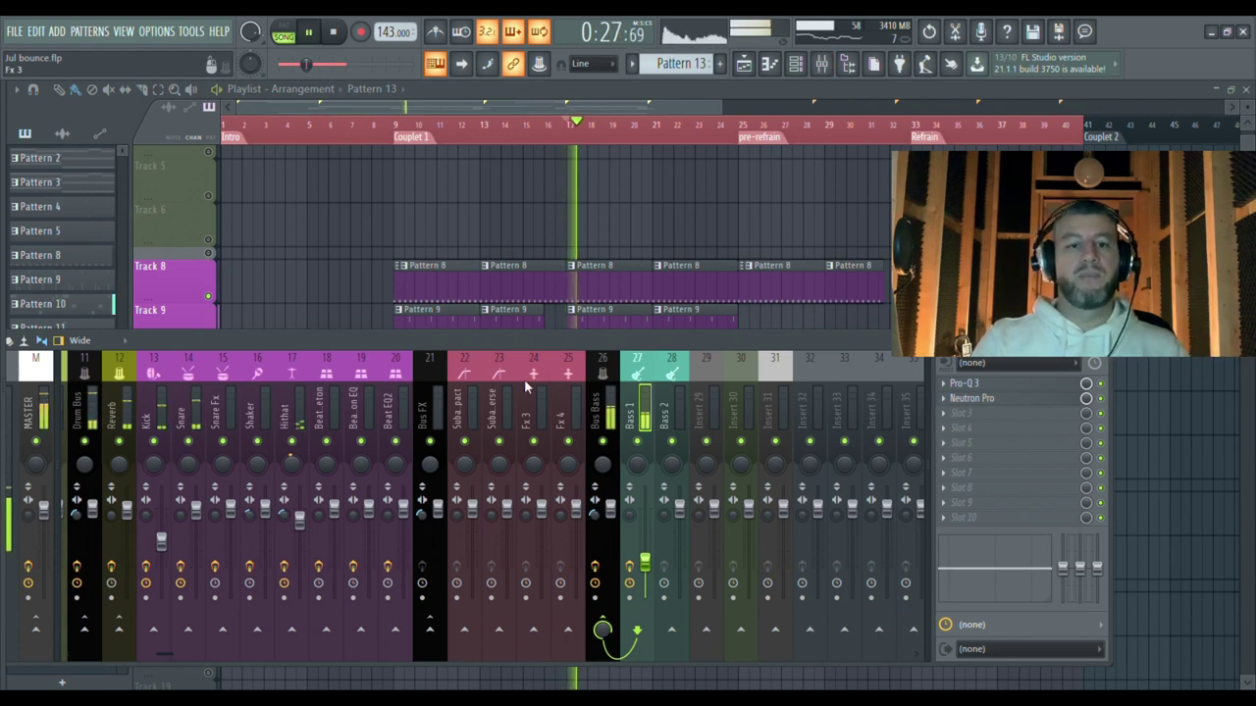
{"action": "key", "text": "space"}
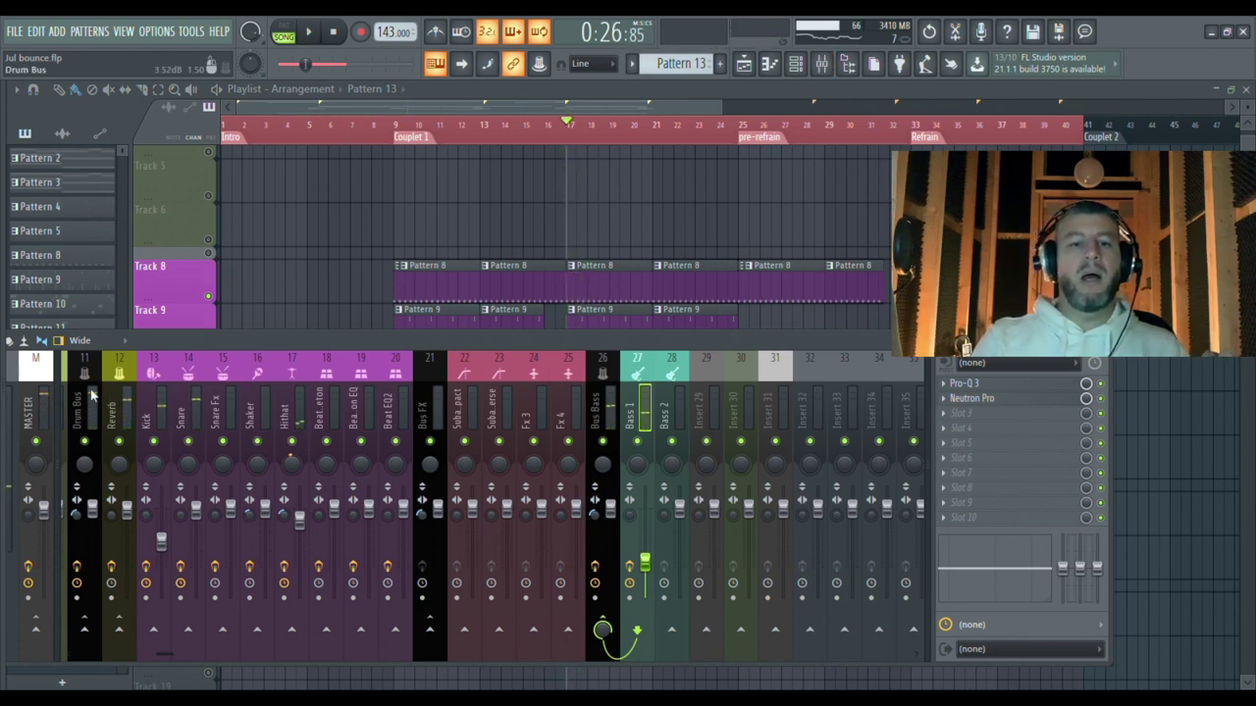
Step: Open Fruity dB meter on the Master track and check the combined drum and bass level while playing from bar 17
{"action": "left_click", "coordinate": [36, 407]}
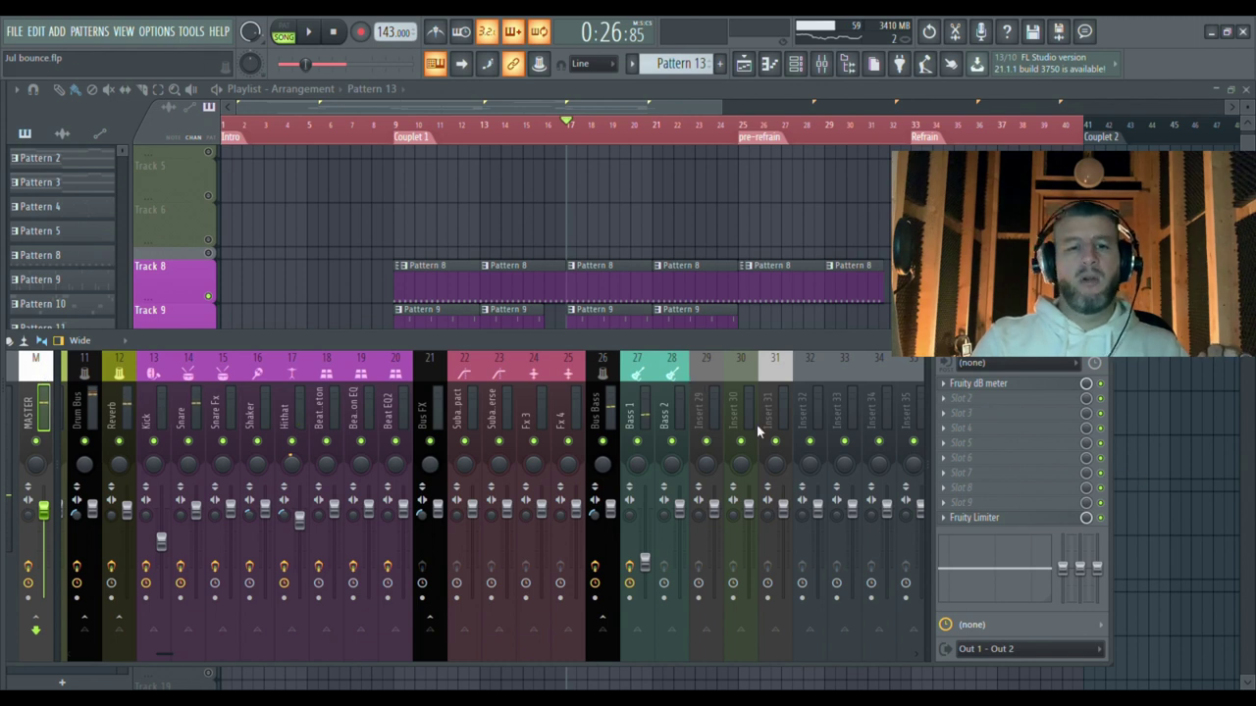
{"action": "left_click", "coordinate": [1030, 389]}
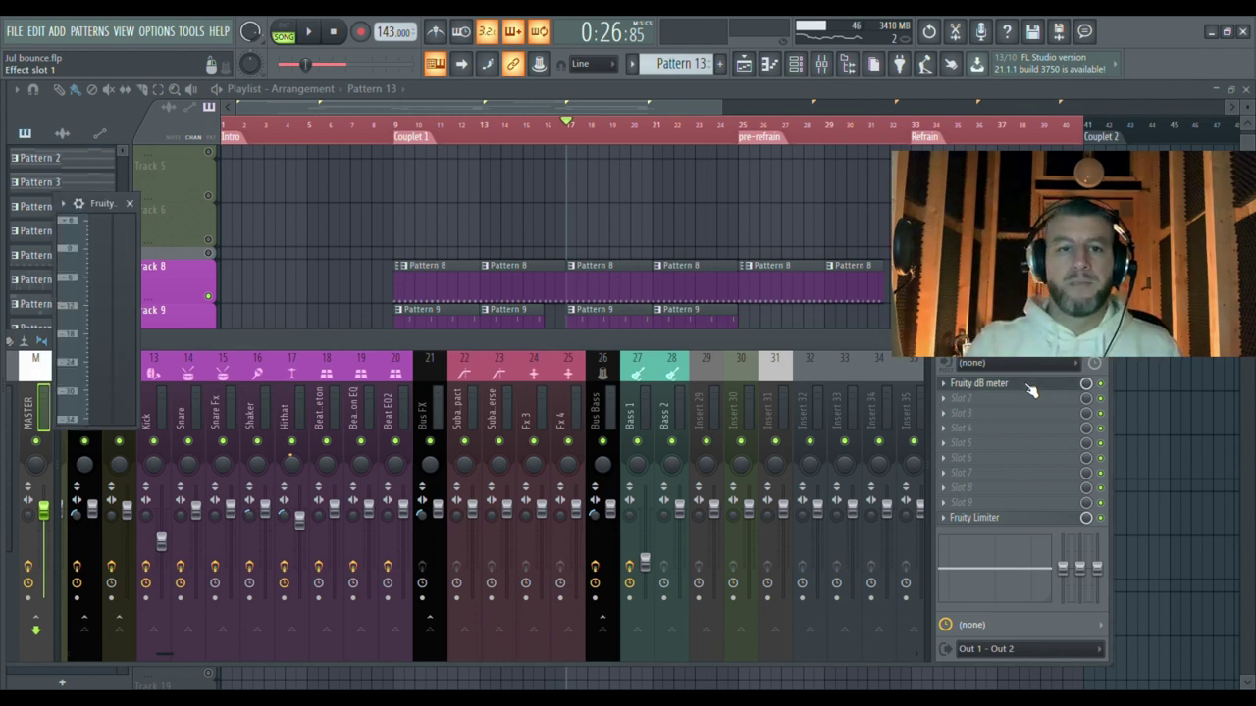
{"action": "key", "text": "space"}
{"action": "key", "text": "space"}
{"action": "key", "text": "space"}
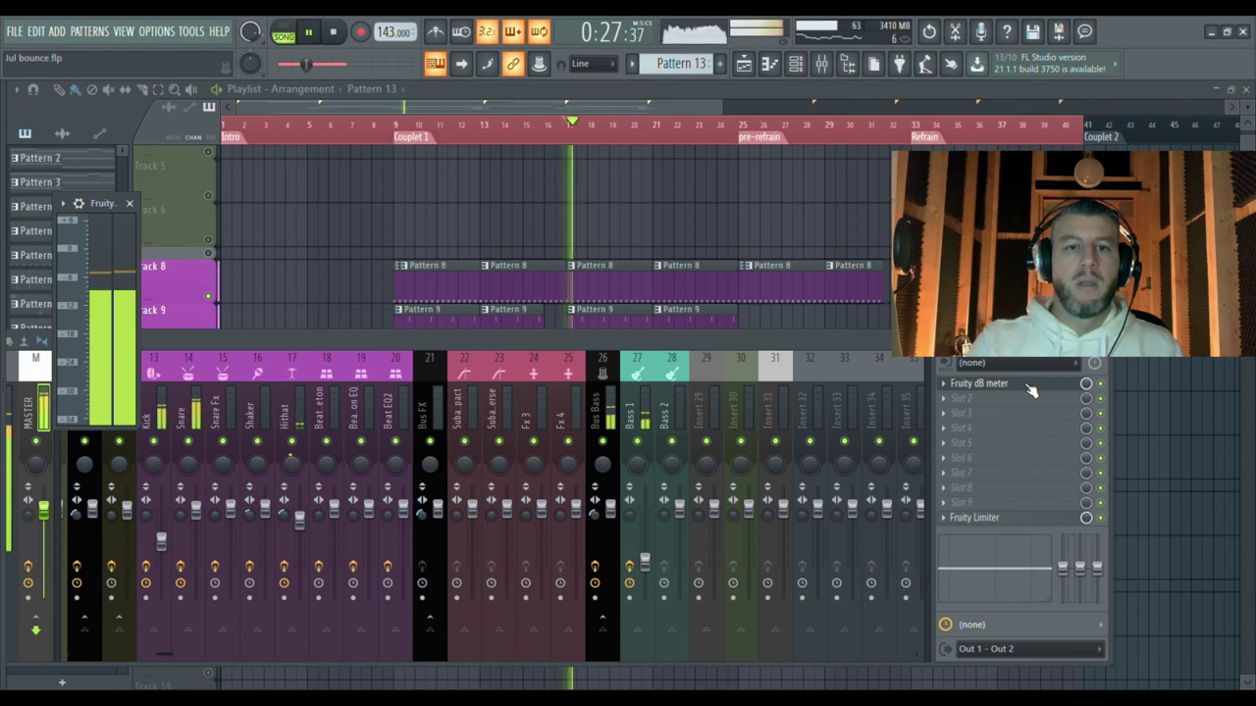
{"action": "key", "text": "space"}
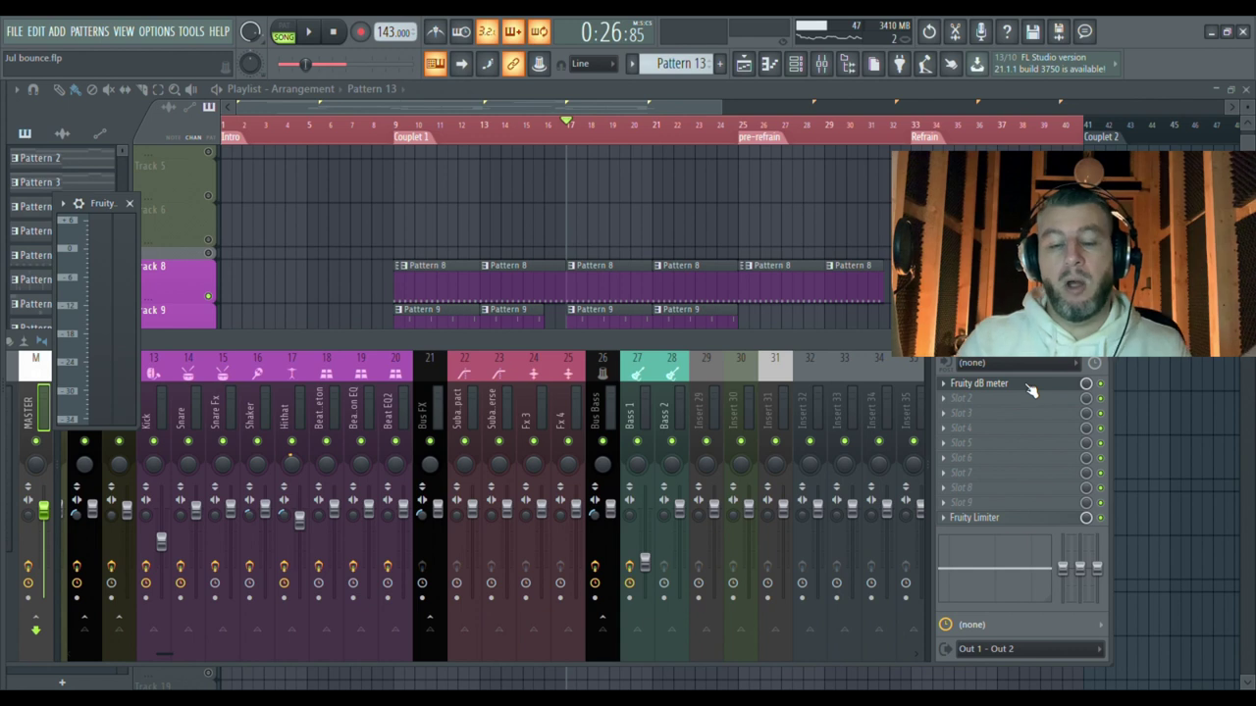
{"action": "key", "text": "space"}
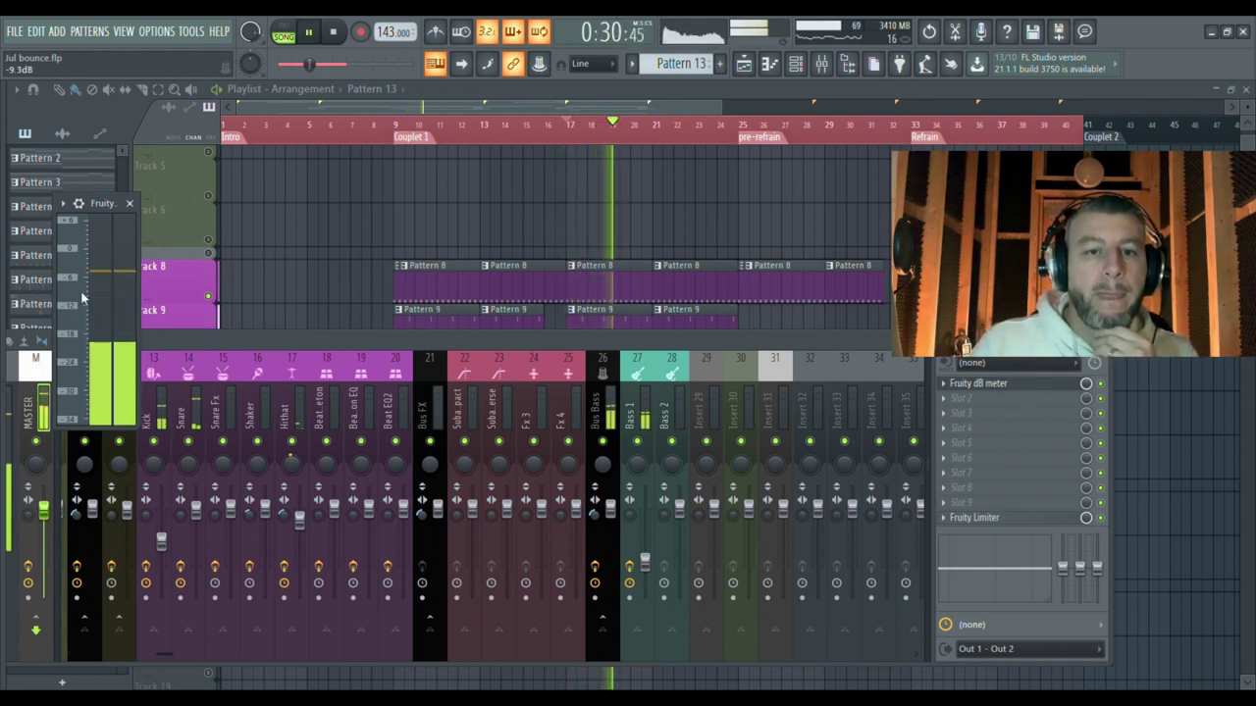
{"action": "key", "text": "space"}
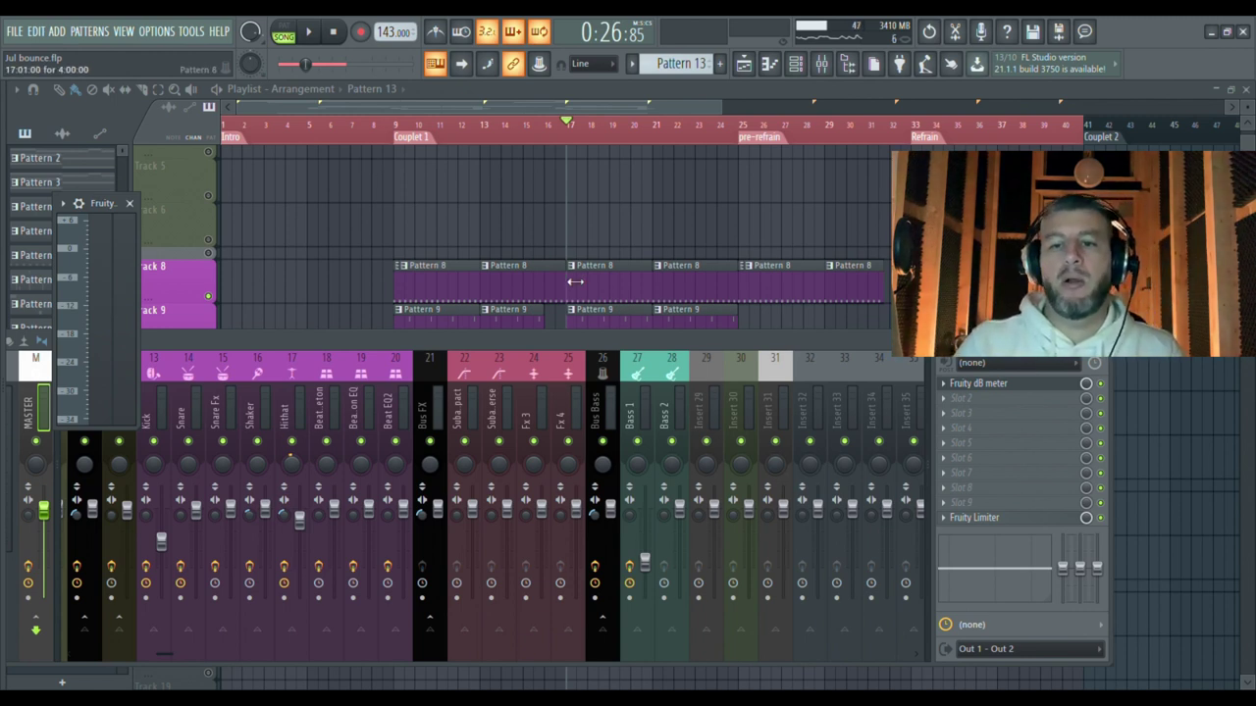
Step: Move the mixer window clear of the screen edge, replay the section and select the Drum Bus to examine its effects
{"action": "left_click_drag", "start_coordinate": [549, 337], "coordinate": [597, 361]}
{"action": "key", "text": "space"}
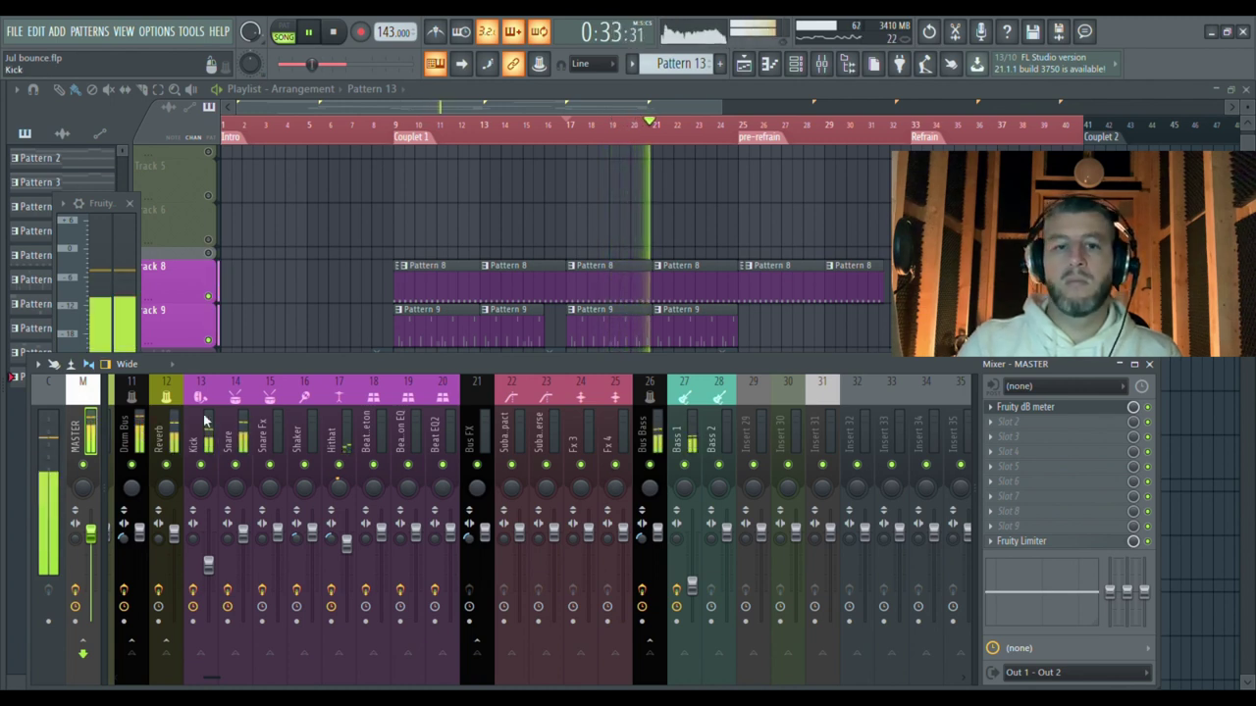
{"action": "left_click", "coordinate": [130, 393]}
{"action": "key", "text": "space"}
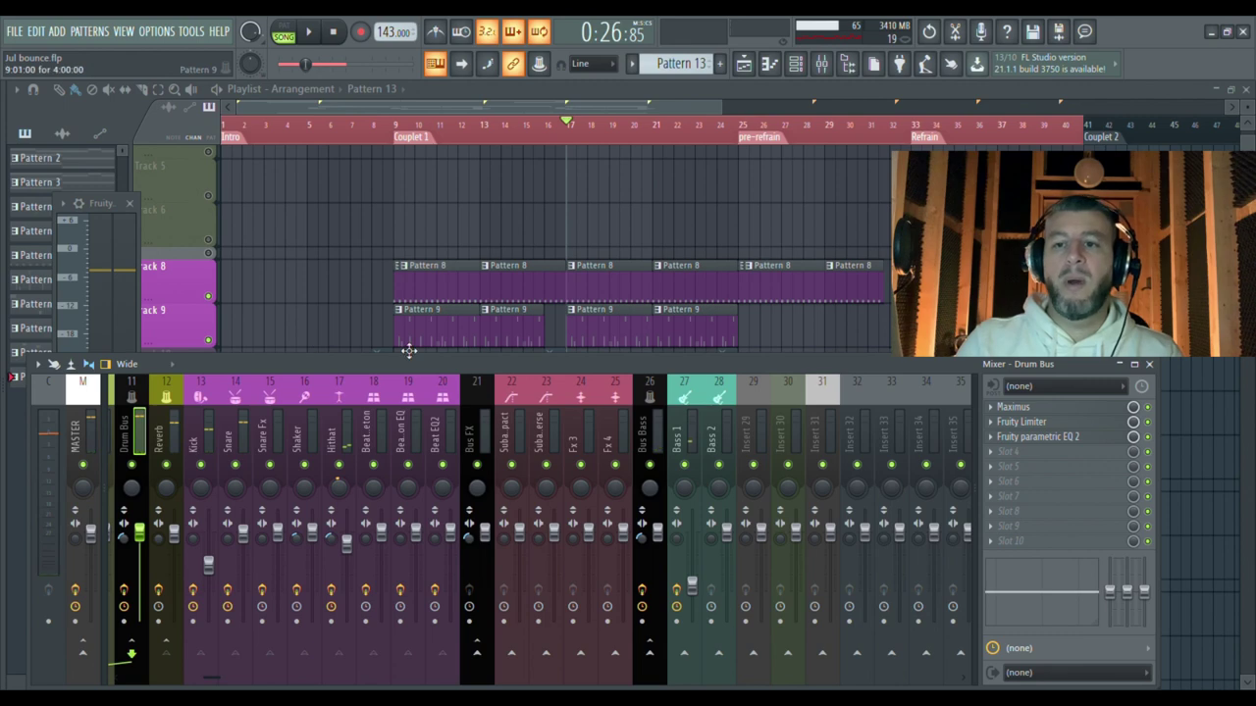
Step: Close the mixer and unmute all playlist tracks, including the melody tracks
{"action": "left_click", "coordinate": [821, 64]}
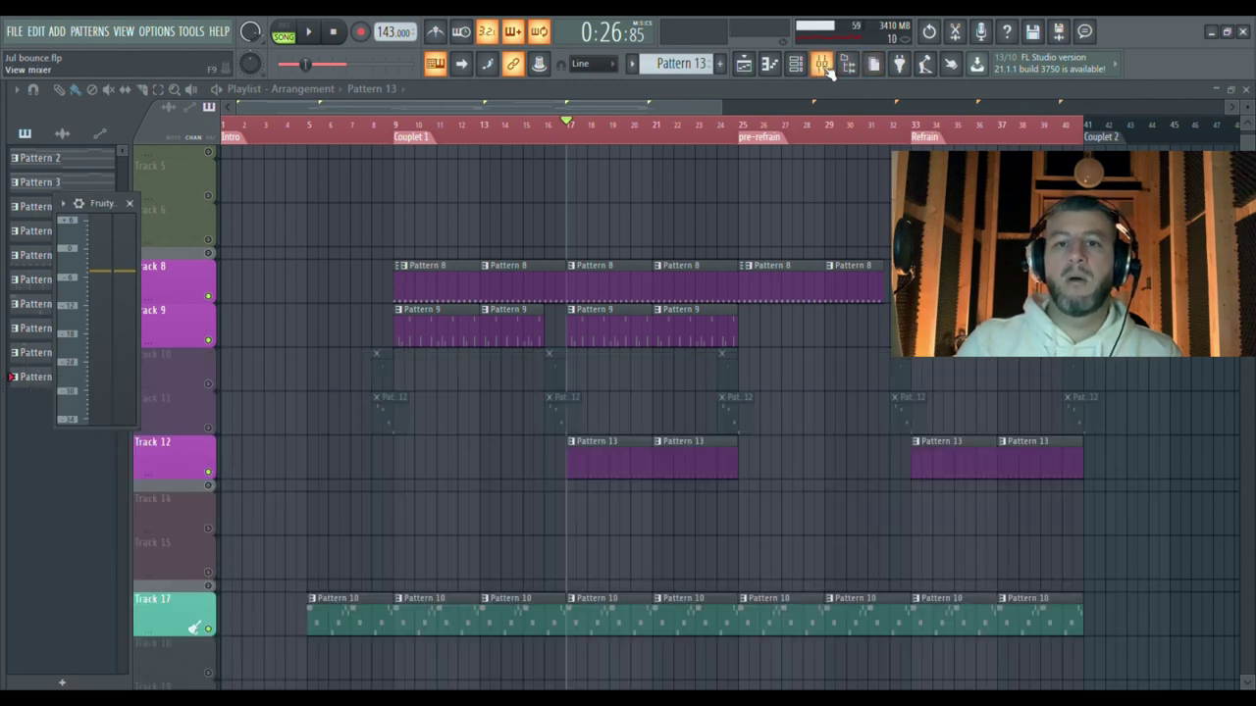
{"action": "left_click", "coordinate": [208, 629], "text": "ctrl"}
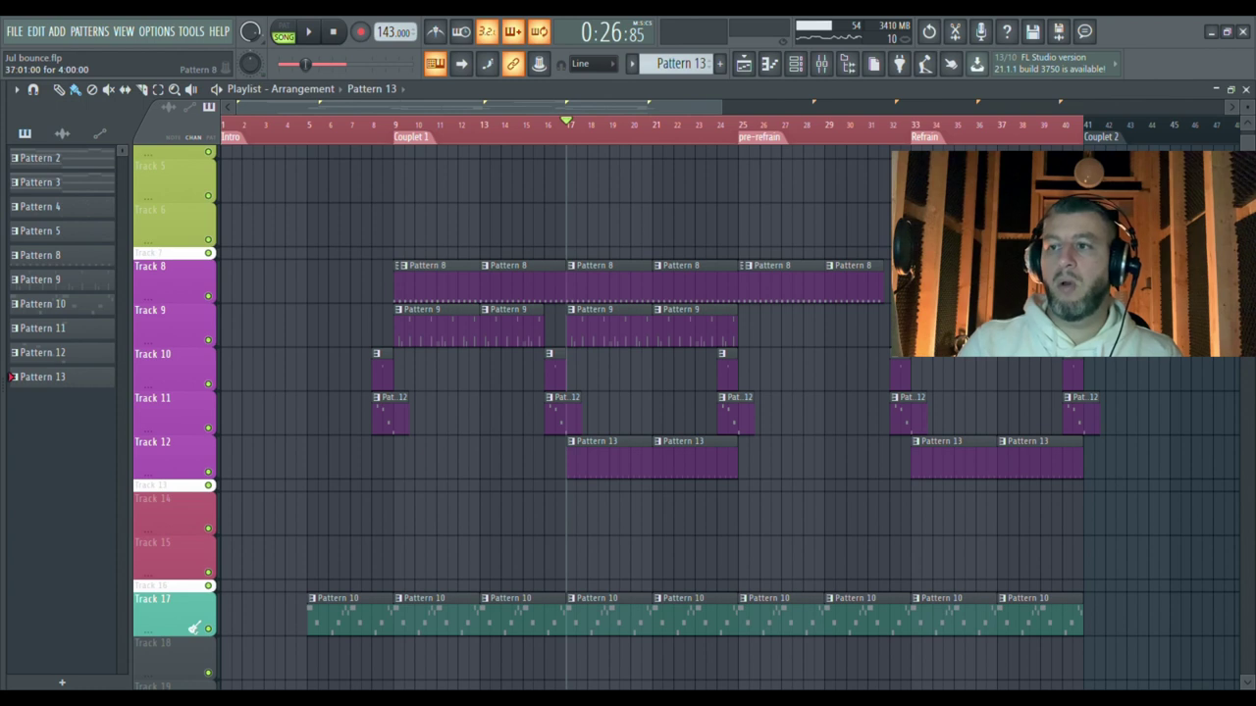
{"action": "scroll", "coordinate": [194, 628], "scroll_direction": "up", "scroll_amount": 4}
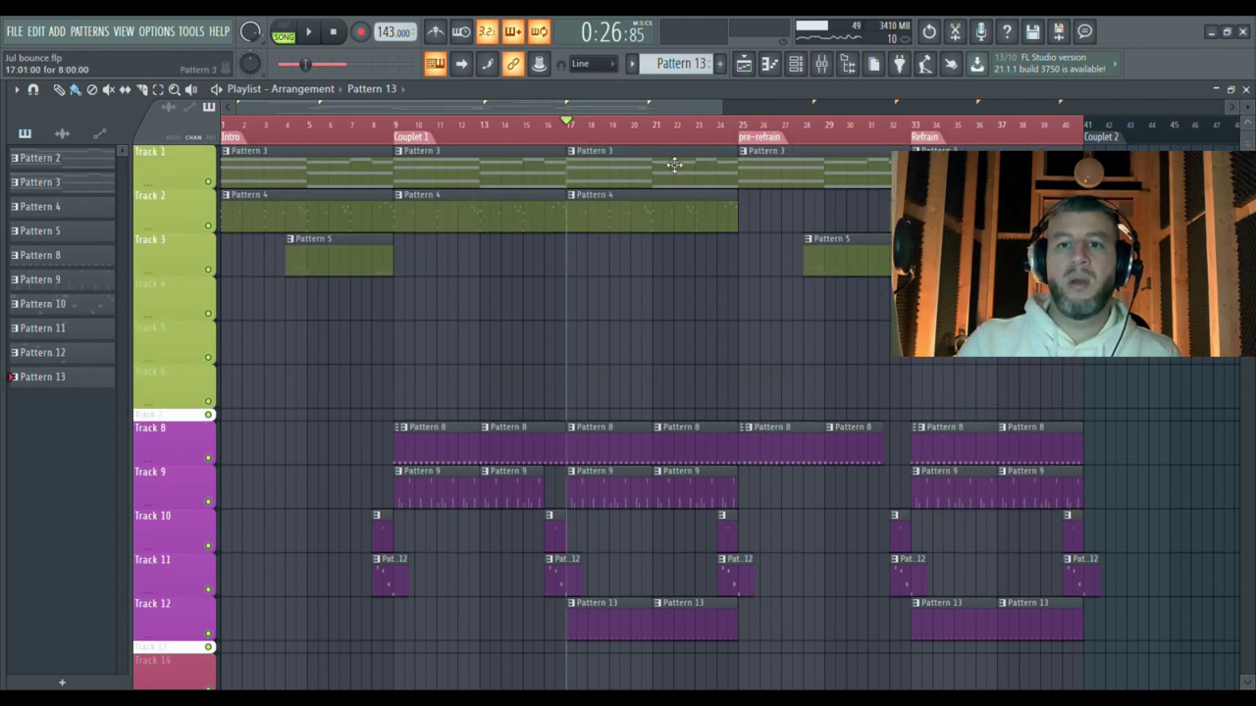
Step: Return to the song start and play the full arrangement through the Intro and Couplet 1, then stop
{"action": "left_click", "coordinate": [308, 32]}
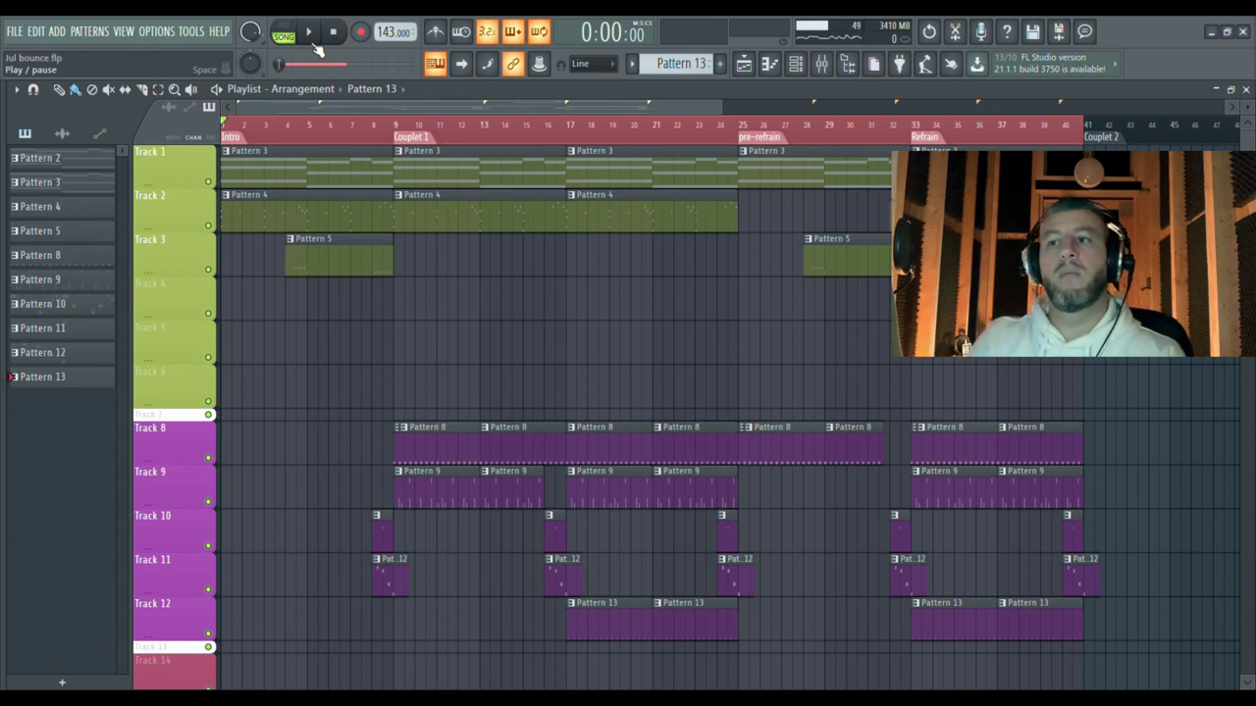
{"action": "left_click", "coordinate": [315, 46]}
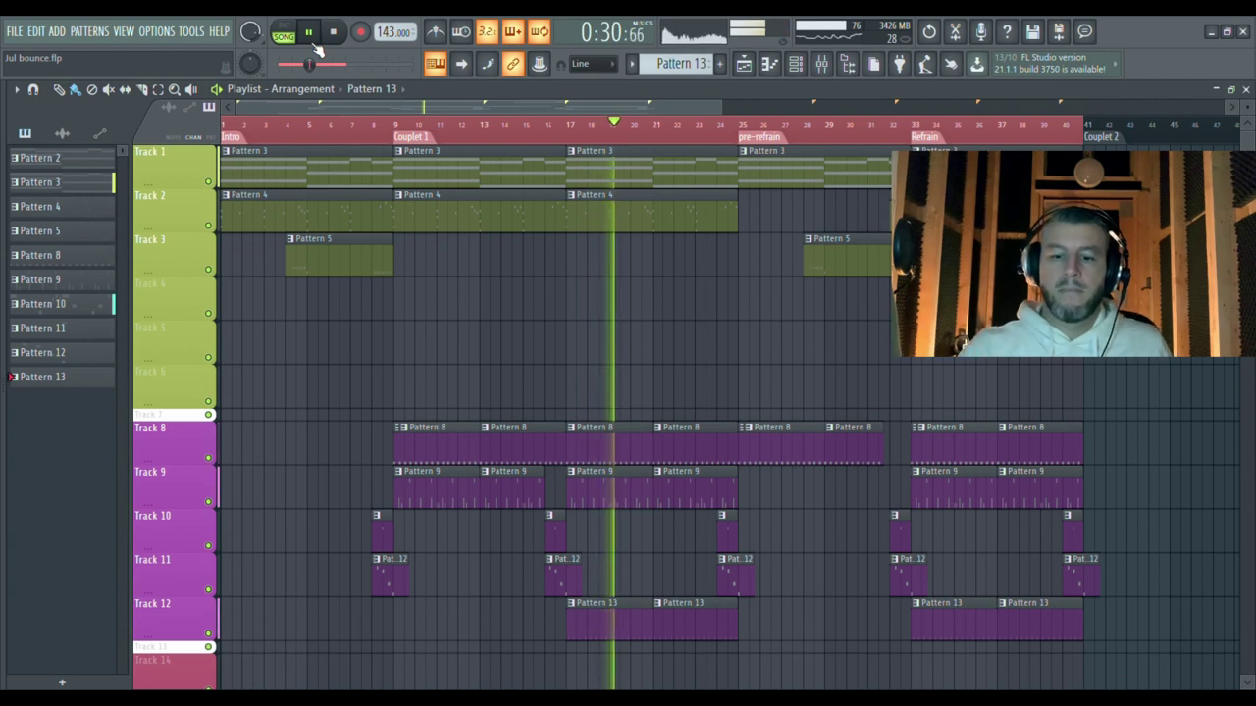
{"action": "key", "text": "space"}
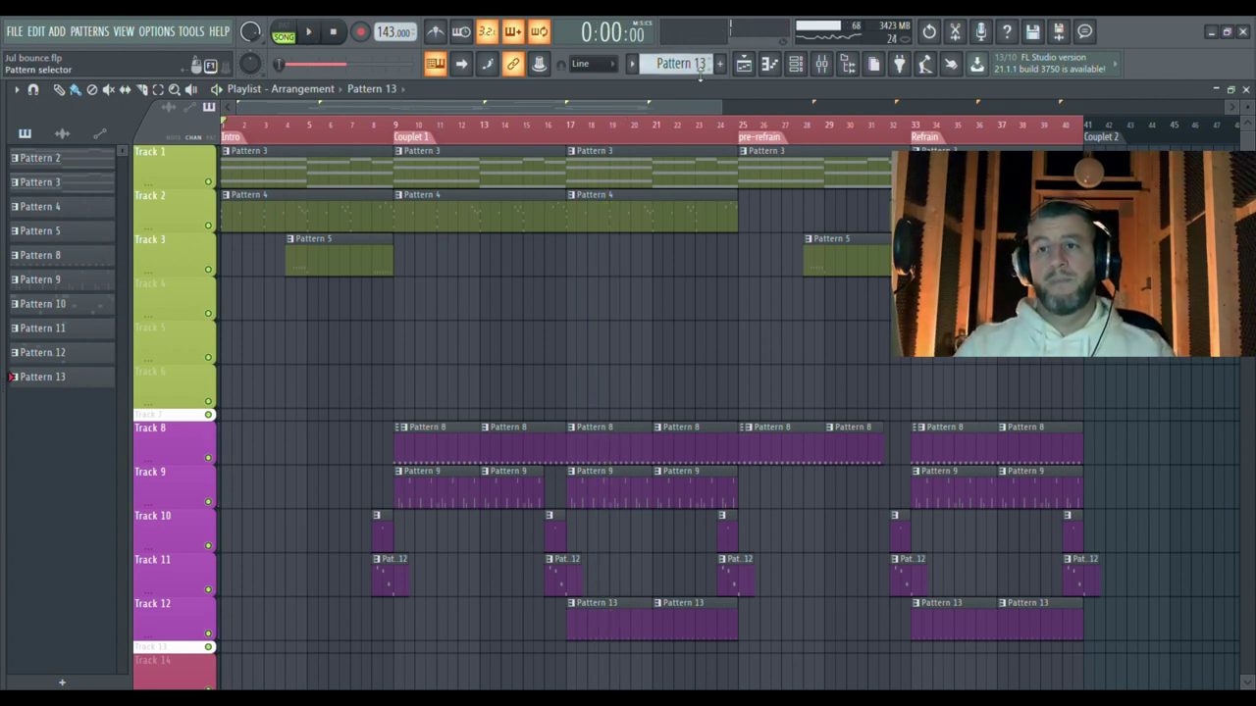
Step: Open the mixer, move it clear of the screen edge, and bypass the effects on the Kick and Snare tracks
{"action": "left_click", "coordinate": [822, 65]}
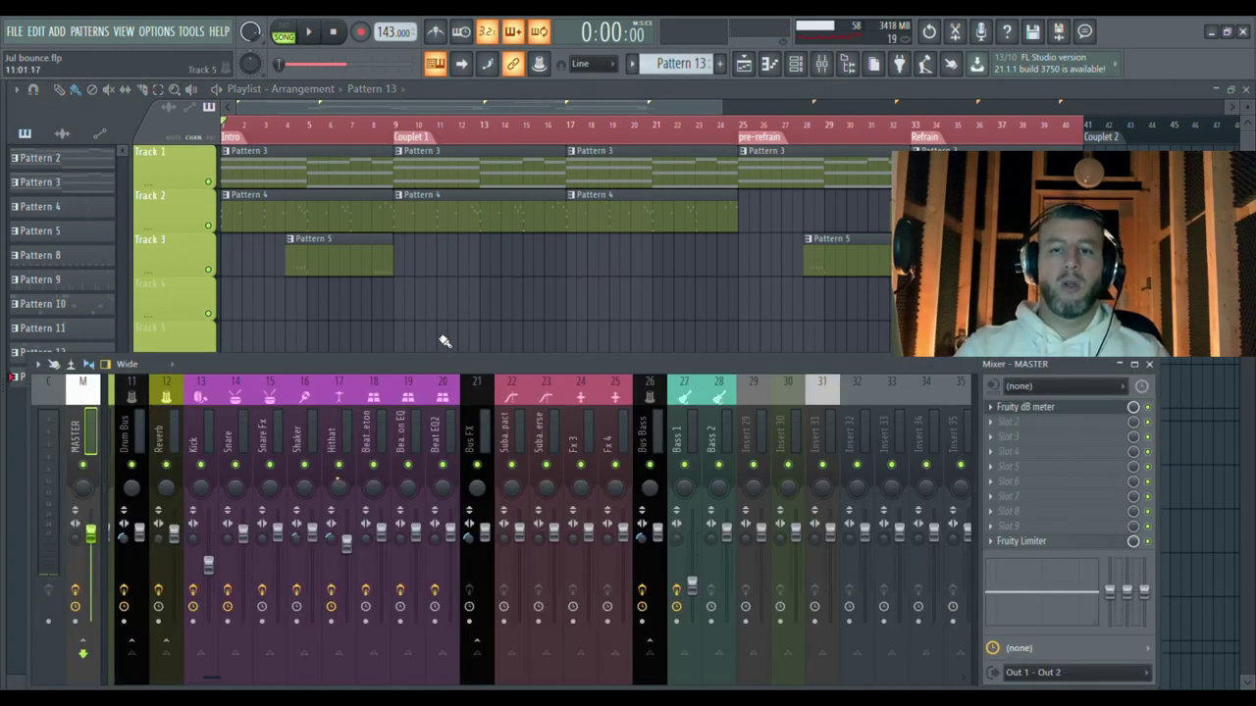
{"action": "left_click_drag", "start_coordinate": [420, 359], "coordinate": [464, 337]}
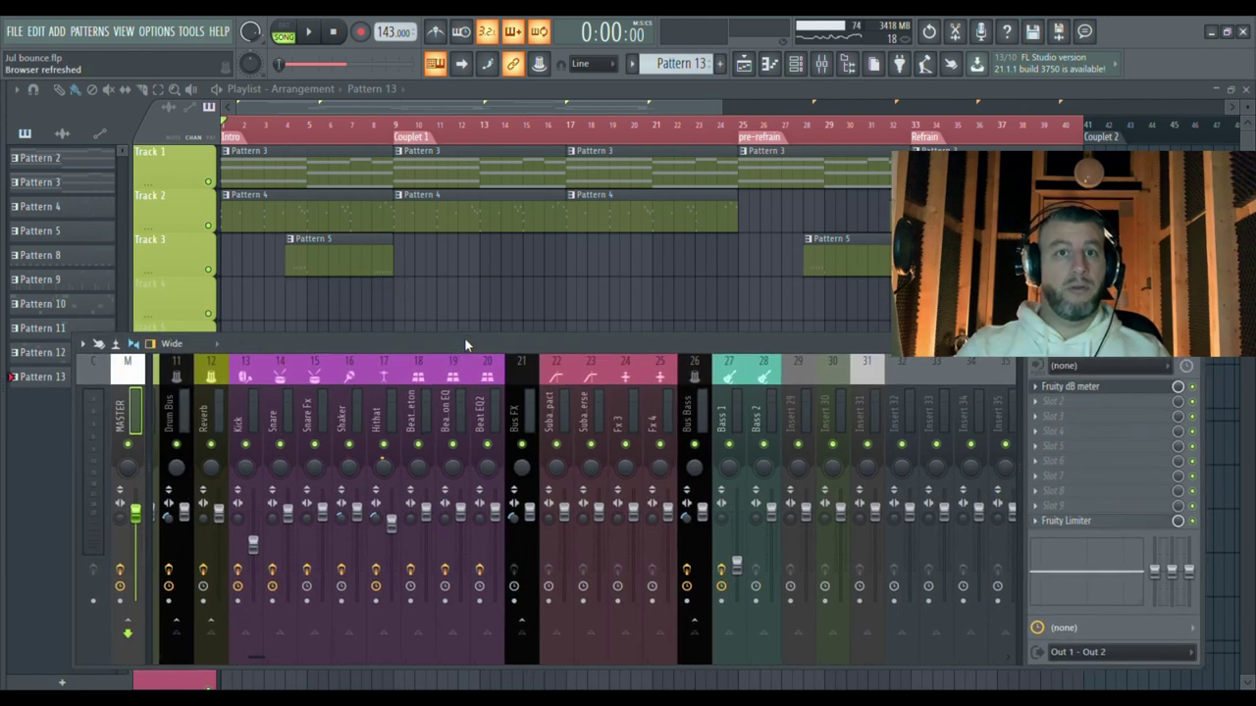
{"action": "left_click", "coordinate": [251, 375]}
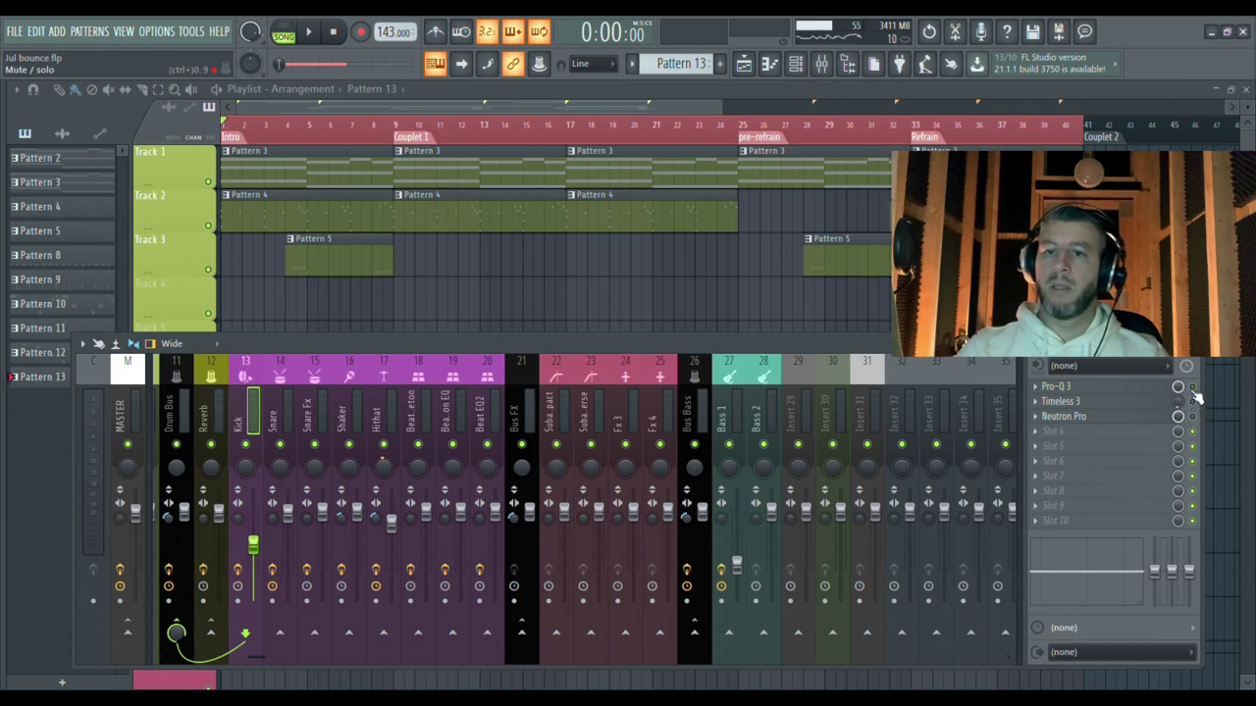
{"action": "left_click", "coordinate": [284, 377]}
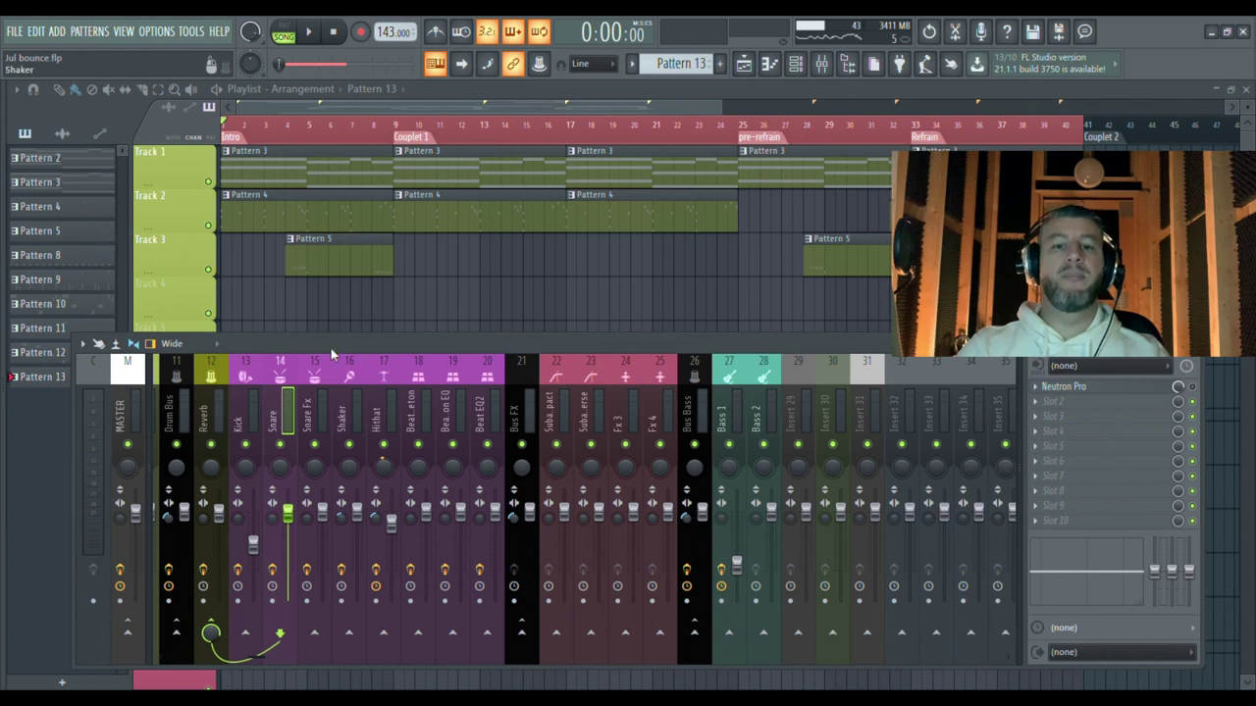
Step: Bypass Fruity Convolver on Reverb, Timeless 3 on Snare Fx and Neutron Pro on Hihat, leaving the Shaker effects on
{"action": "left_click", "coordinate": [211, 378]}
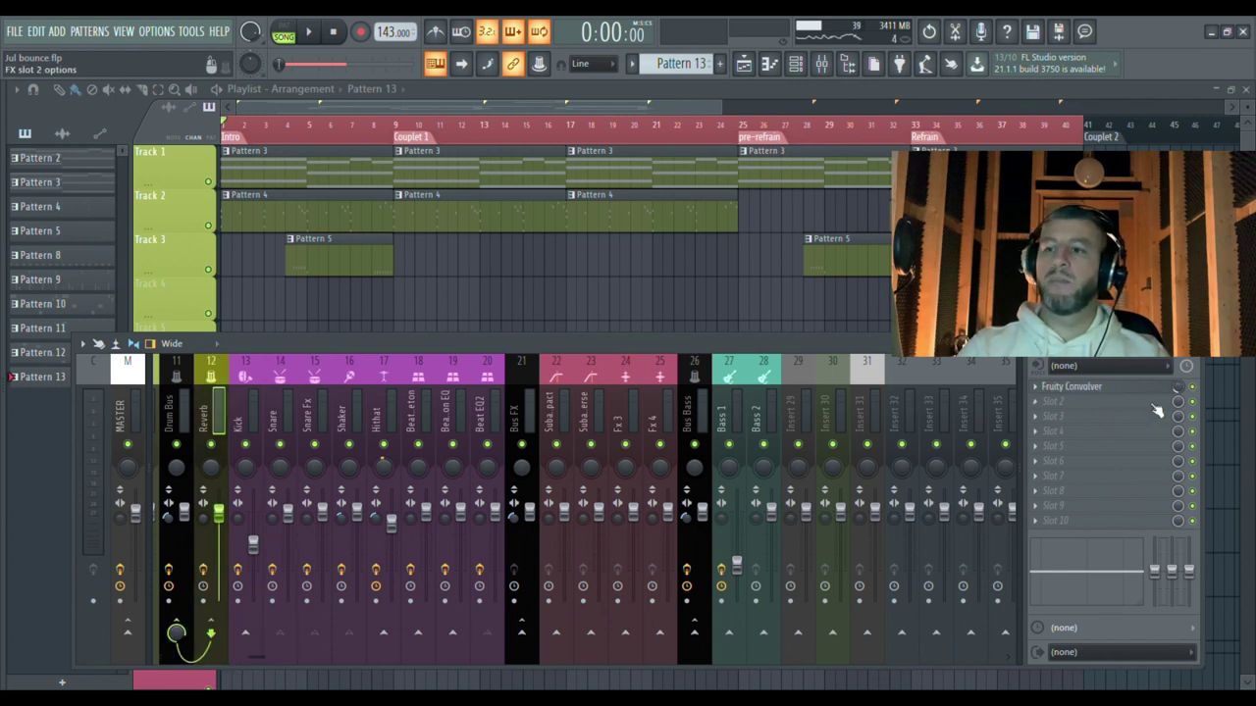
{"action": "left_click", "coordinate": [1193, 389]}
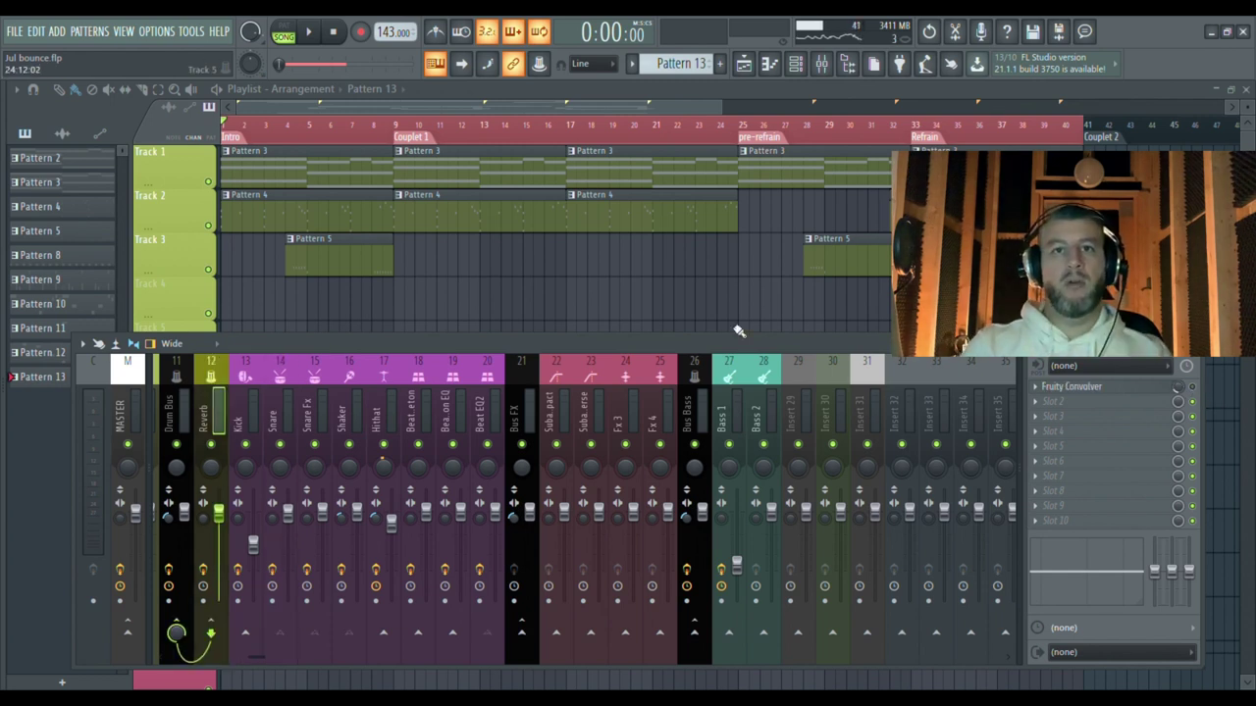
{"action": "left_click", "coordinate": [287, 375]}
{"action": "left_click", "coordinate": [326, 372]}
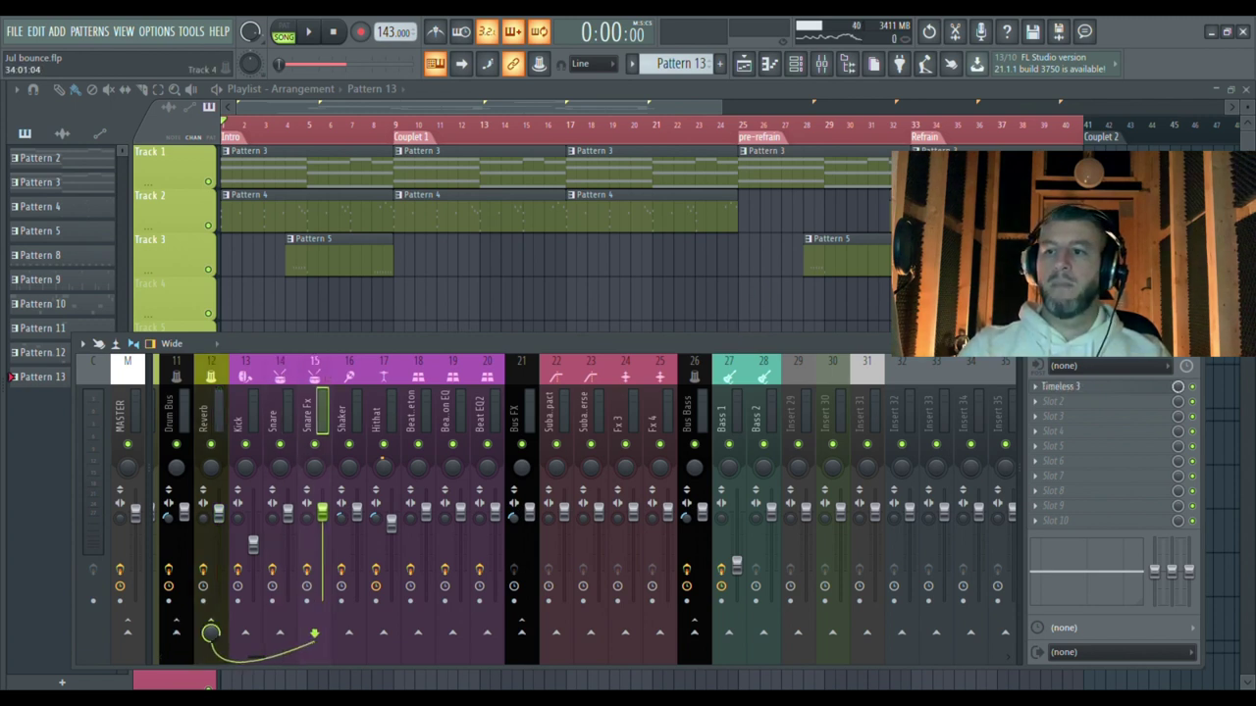
{"action": "left_click", "coordinate": [1192, 388]}
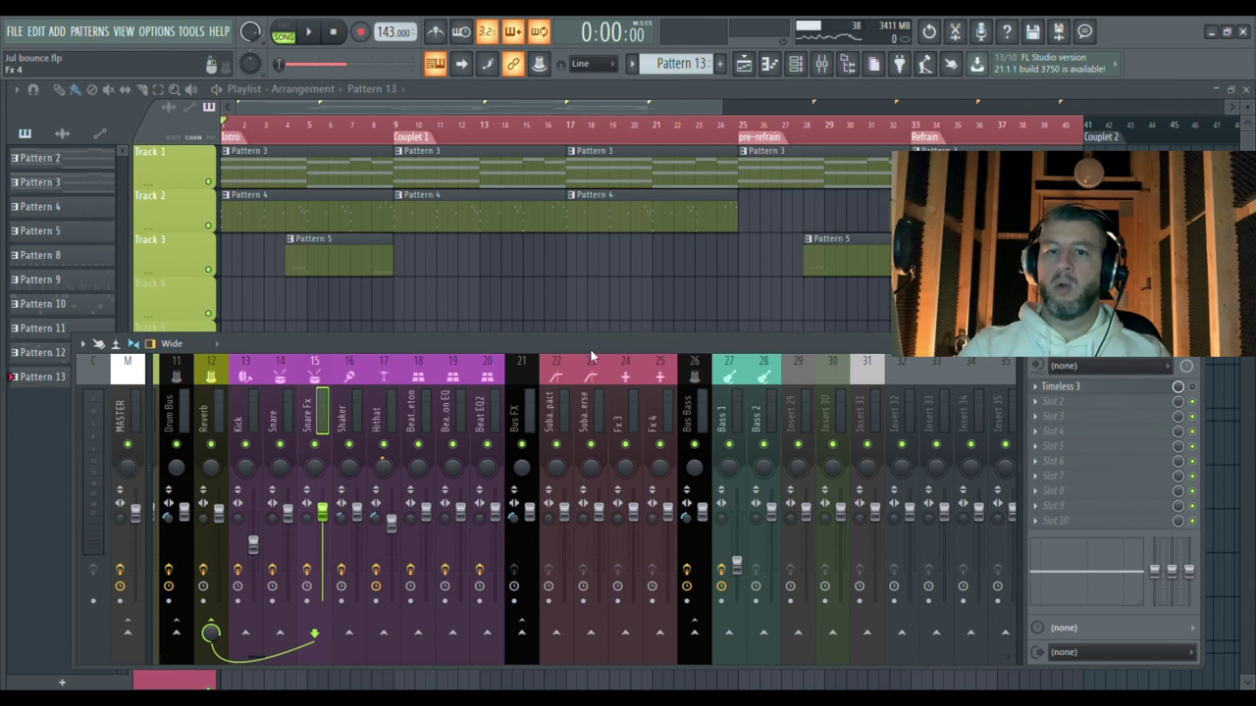
{"action": "left_click", "coordinate": [345, 374]}
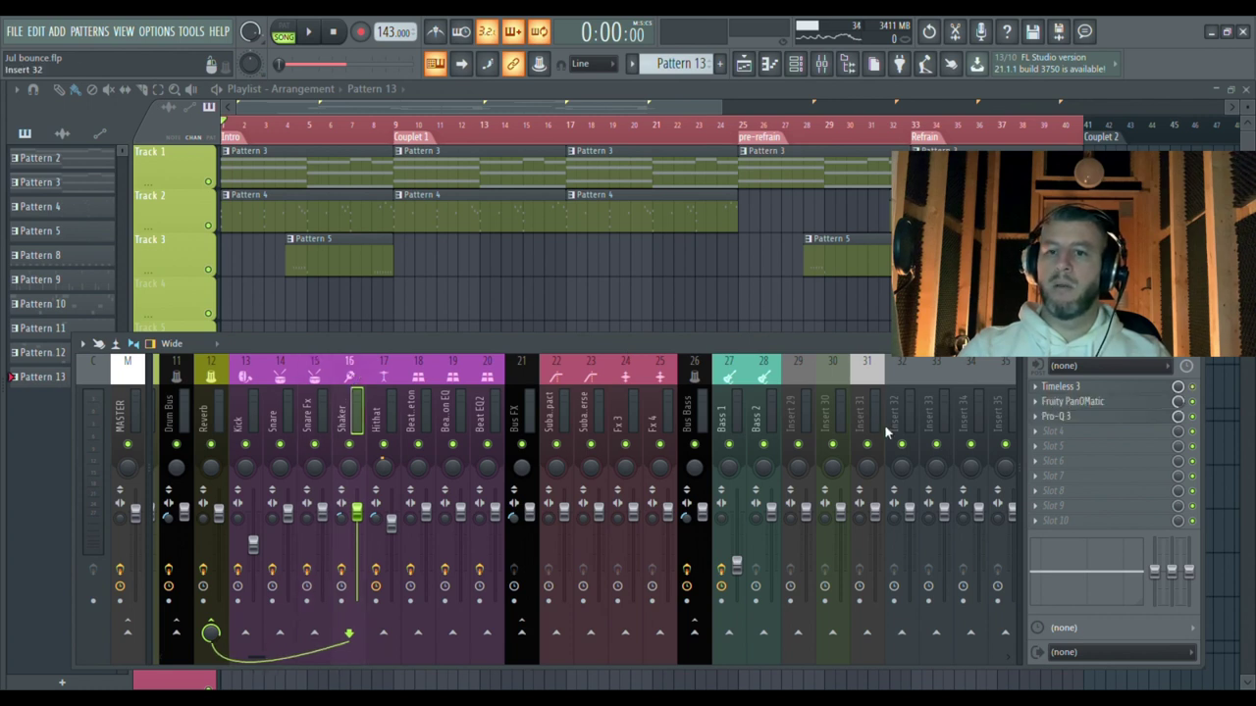
{"action": "left_click", "coordinate": [386, 376]}
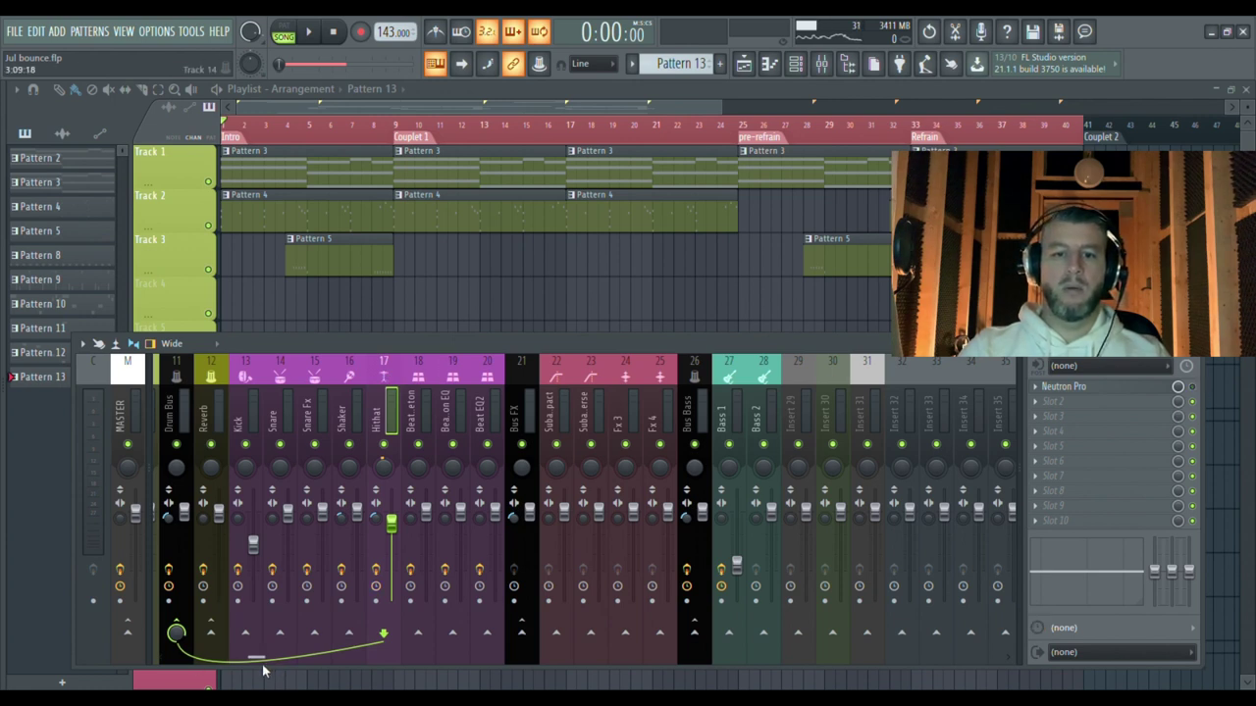
Step: Bypass Neutron Pro and Pro-Q 3 on melody Inserts 5 to 7, and check Inserts 8 to 10 for effects
{"action": "scroll", "coordinate": [260, 659], "scroll_direction": "left", "scroll_amount": 10}
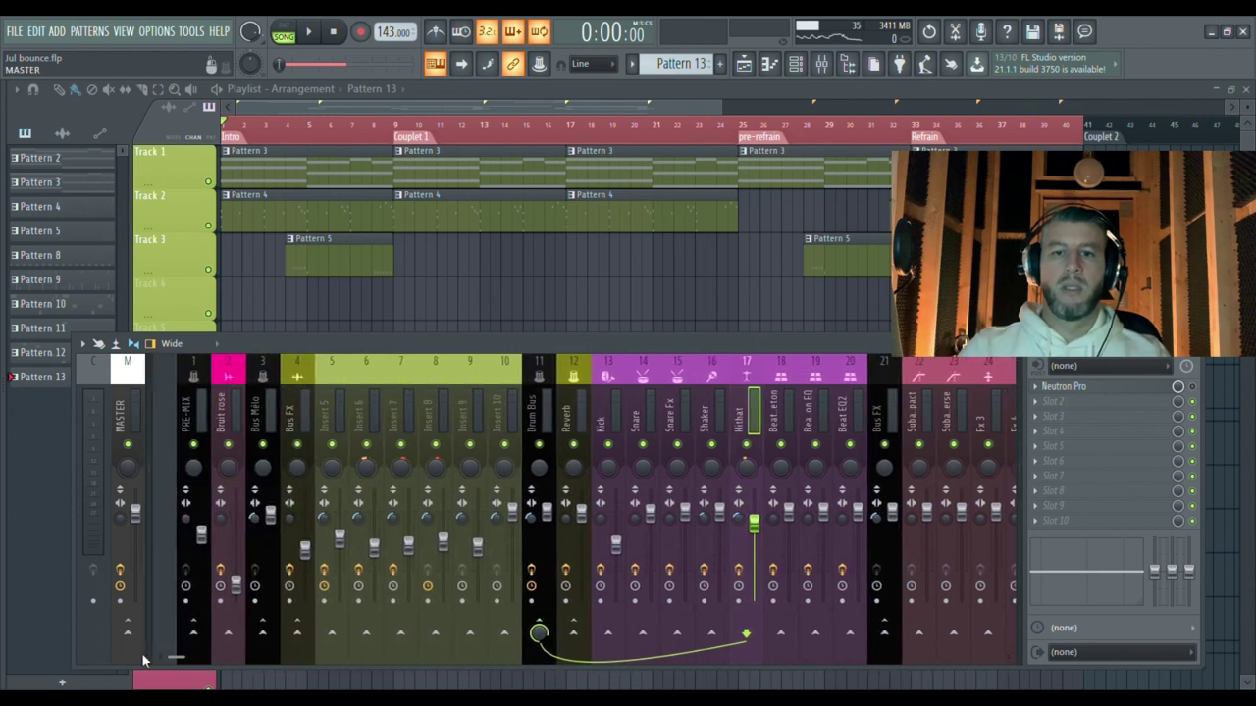
{"action": "left_click", "coordinate": [309, 412]}
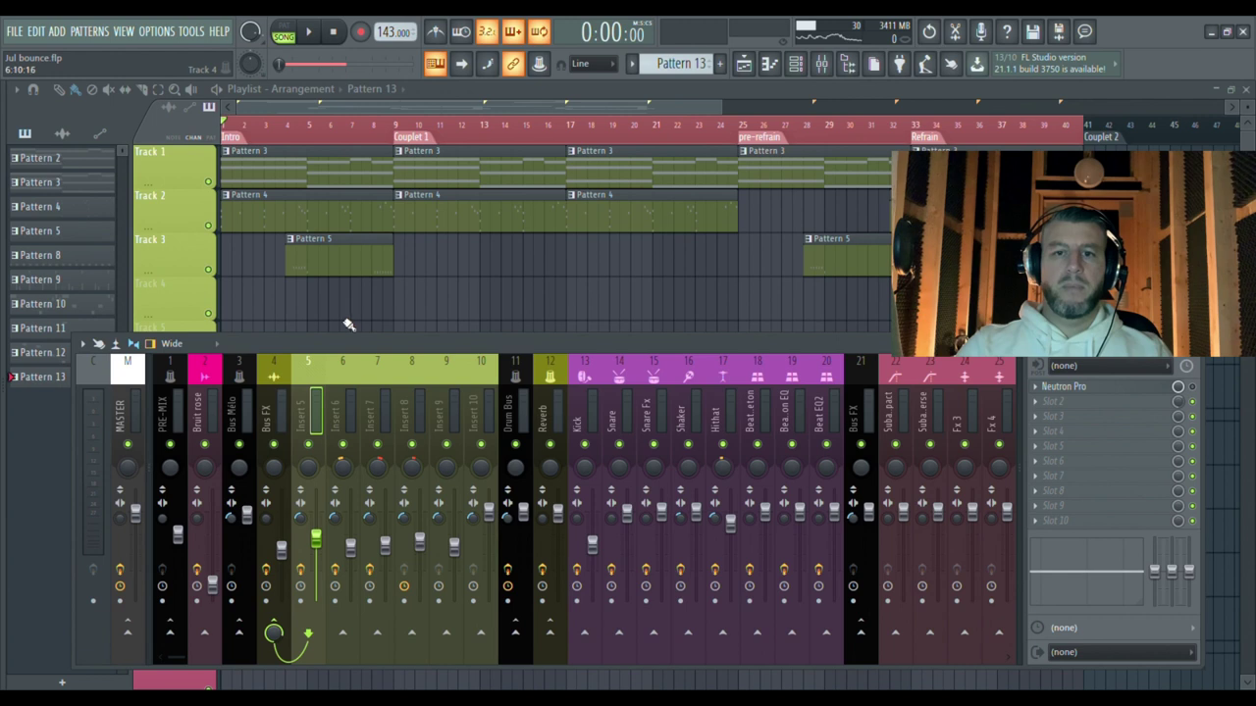
{"action": "left_click", "coordinate": [354, 387]}
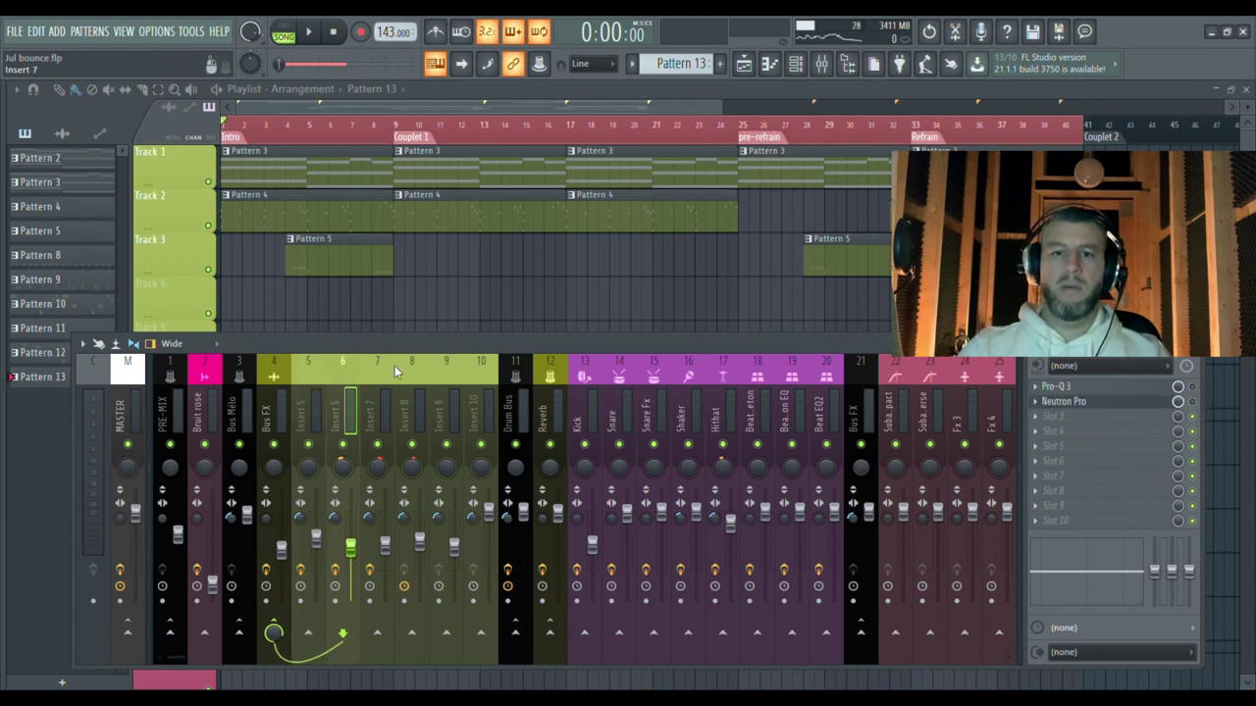
{"action": "left_click", "coordinate": [379, 367]}
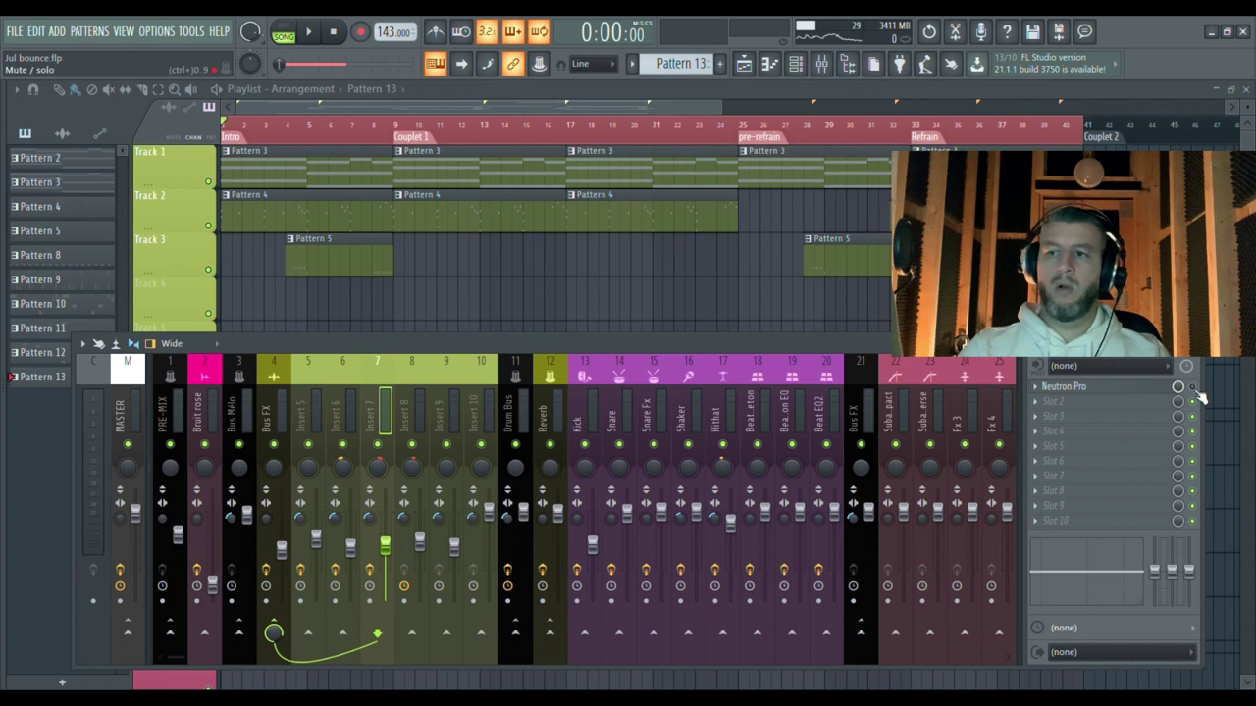
{"action": "left_click", "coordinate": [417, 365]}
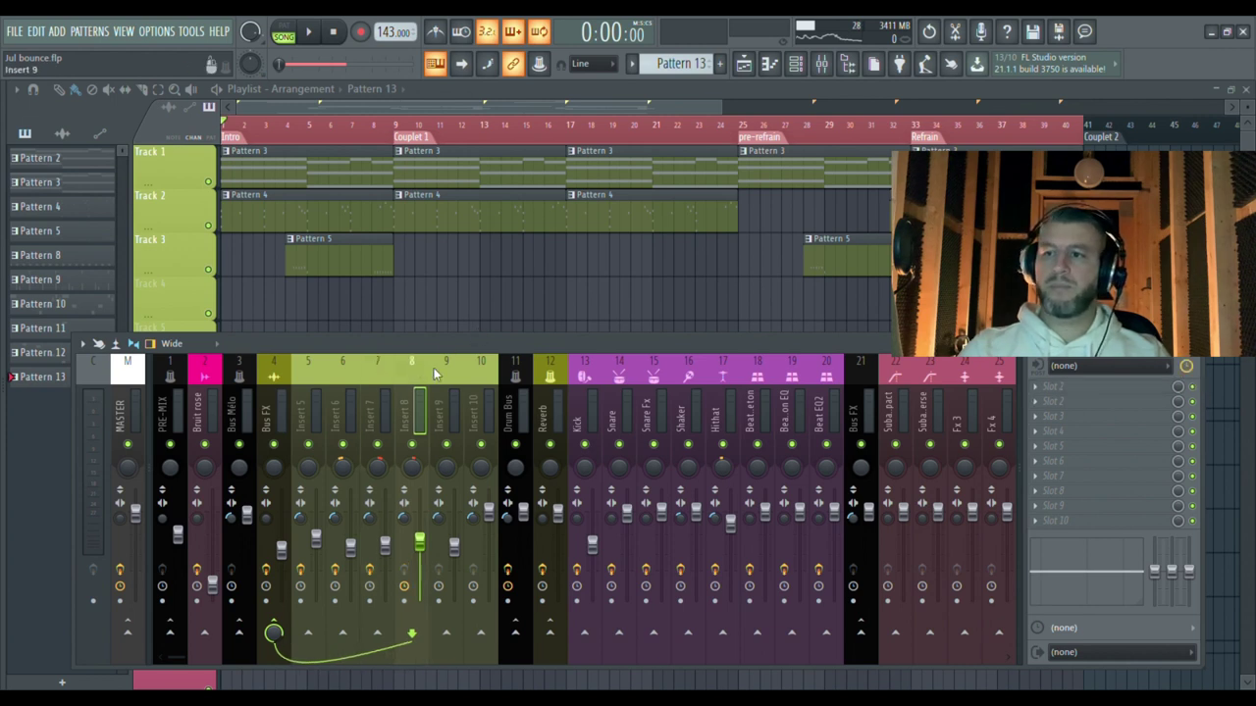
{"action": "left_click", "coordinate": [442, 369]}
{"action": "left_click", "coordinate": [481, 368]}
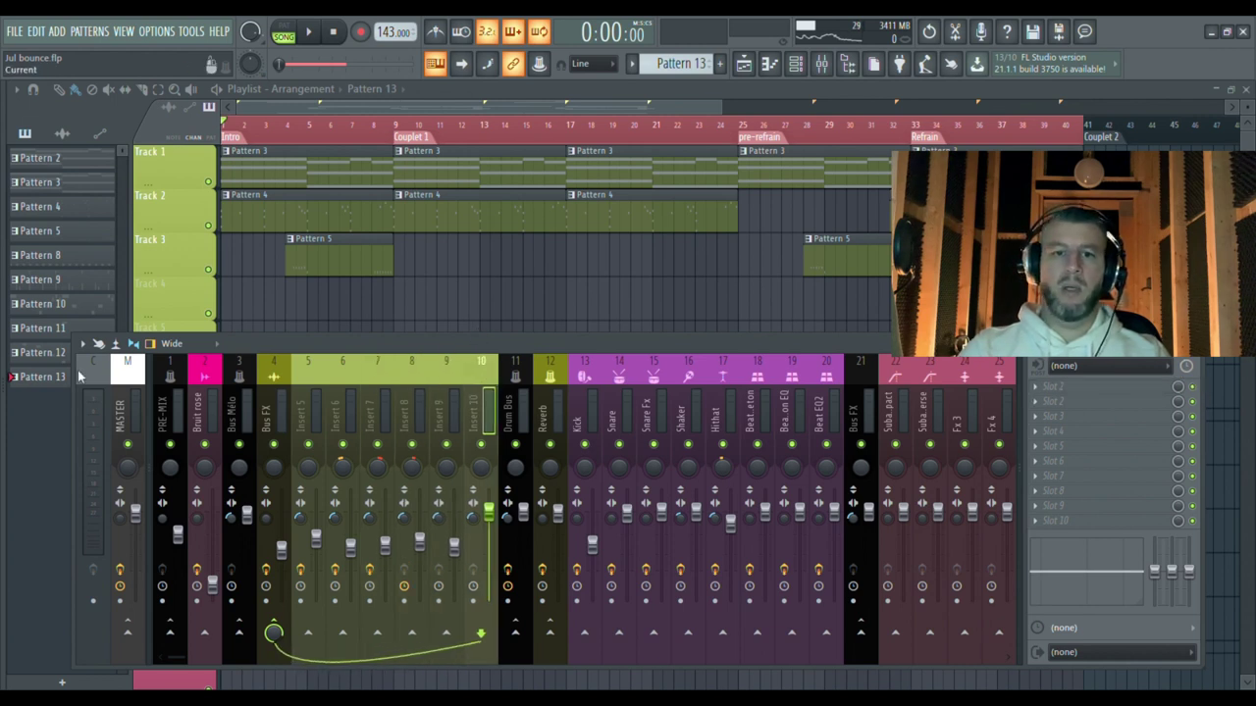
Step: Check the Bus Mélo and Bus FX effects, select the Master track and start rendering the version with effects bypassed
{"action": "left_click", "coordinate": [233, 365]}
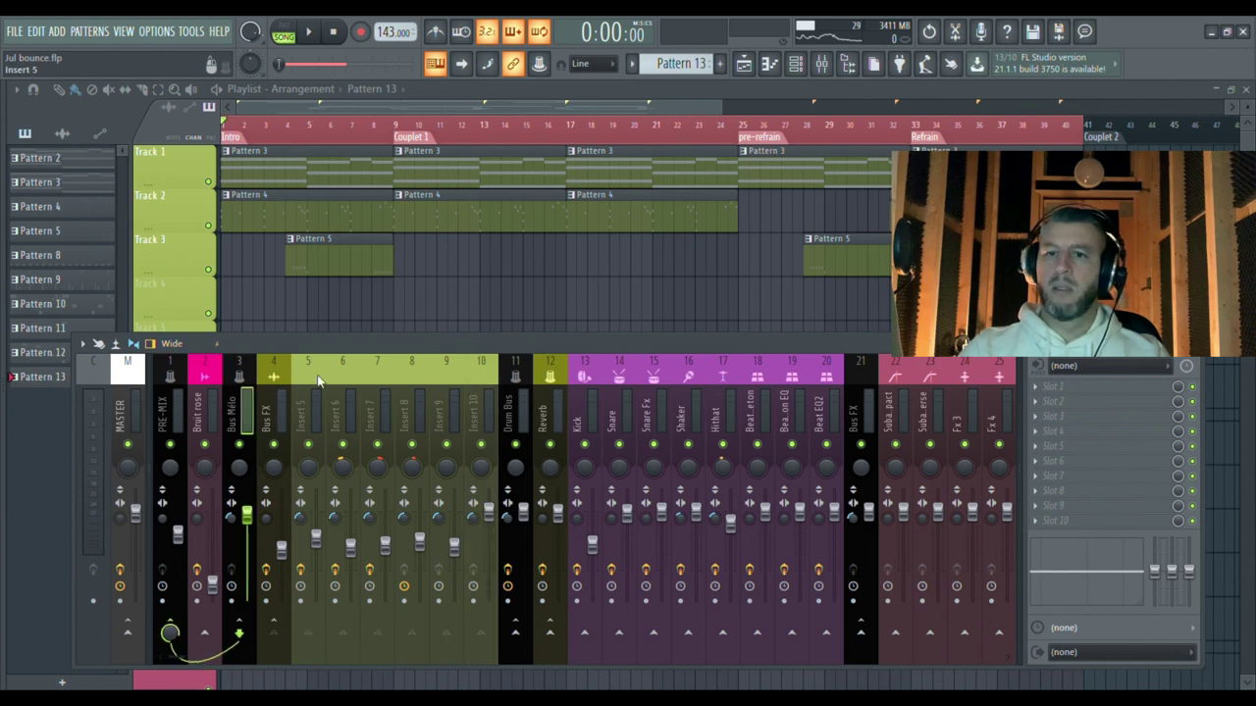
{"action": "left_click", "coordinate": [274, 370]}
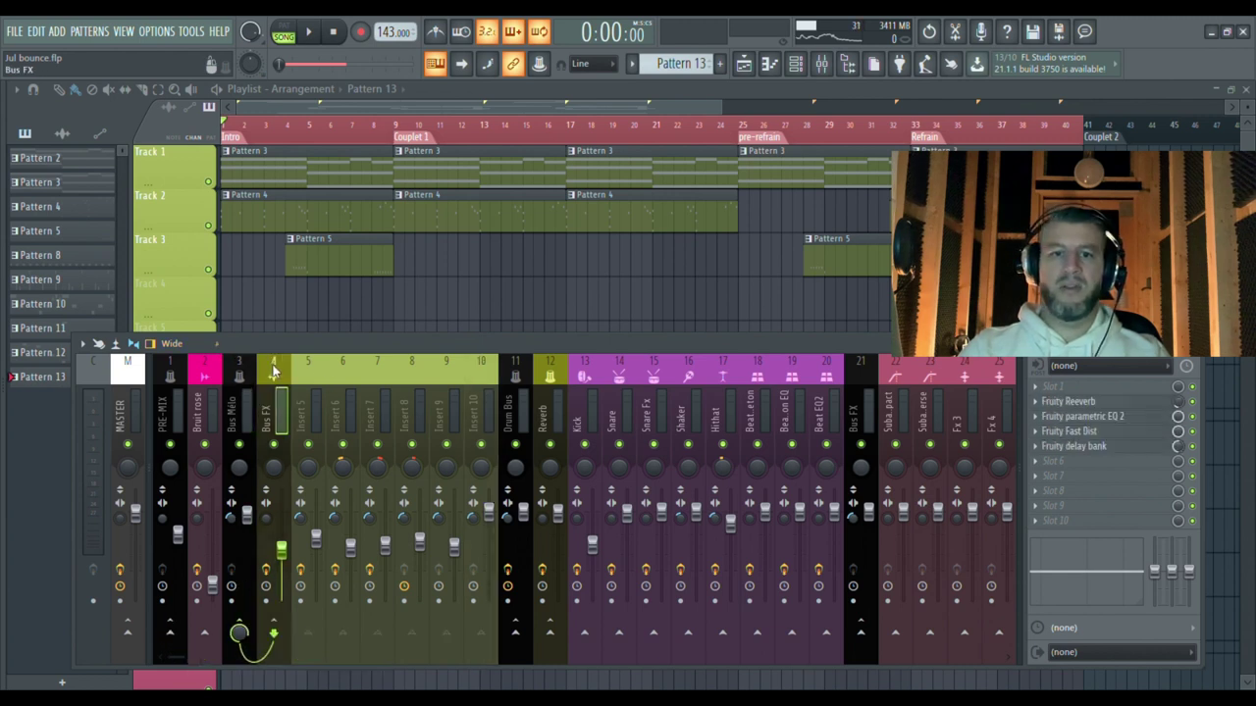
{"action": "left_click", "coordinate": [238, 370]}
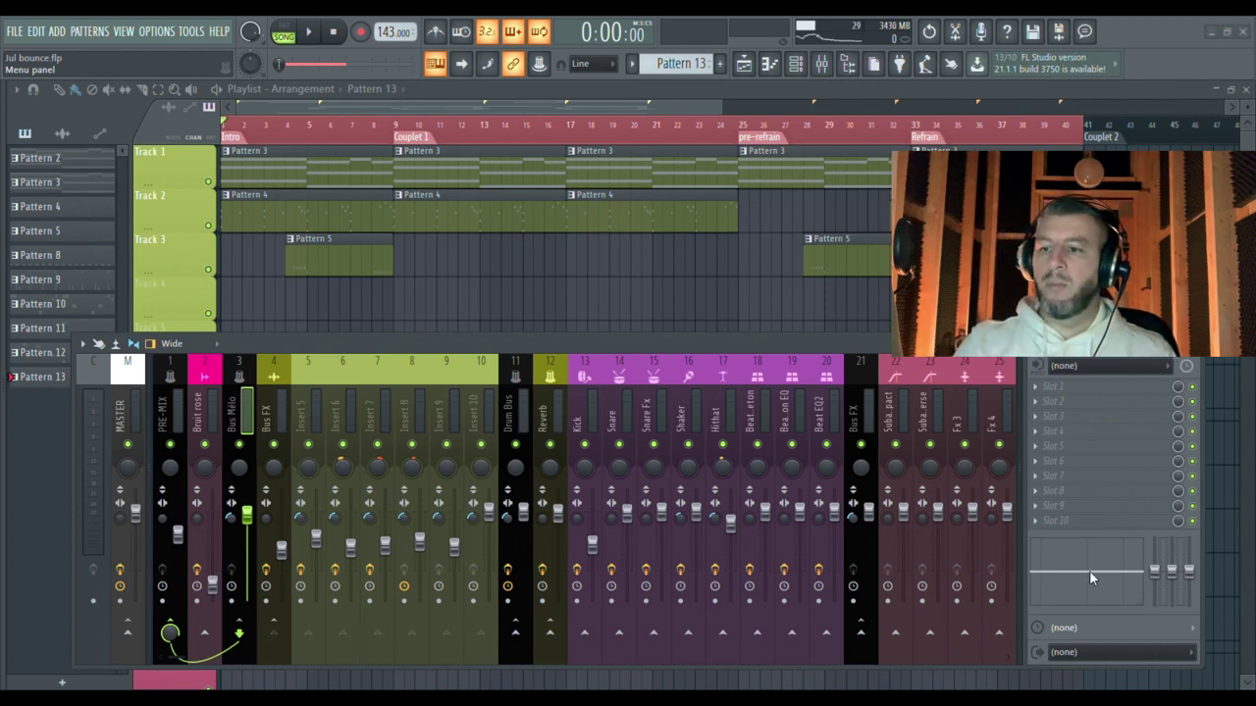
{"action": "key", "text": "Left"}
{"action": "key", "text": "Left"}
{"action": "key", "text": "Left"}
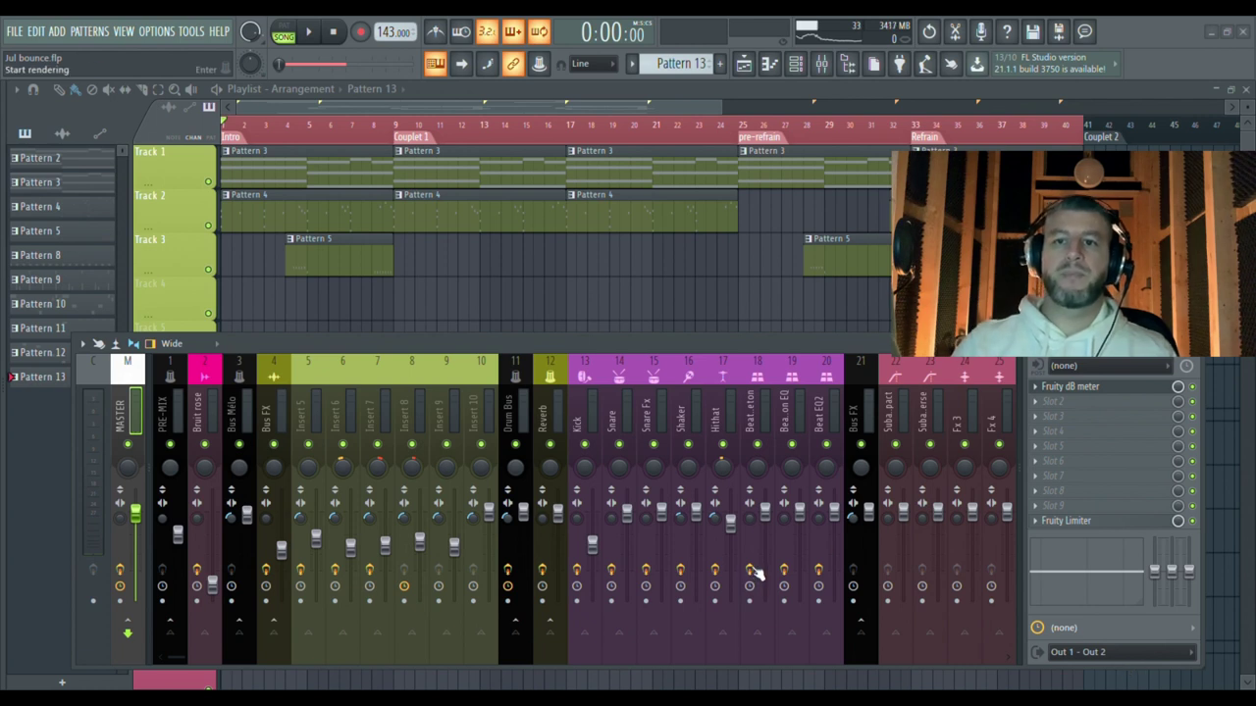
{"action": "key", "text": "Return"}
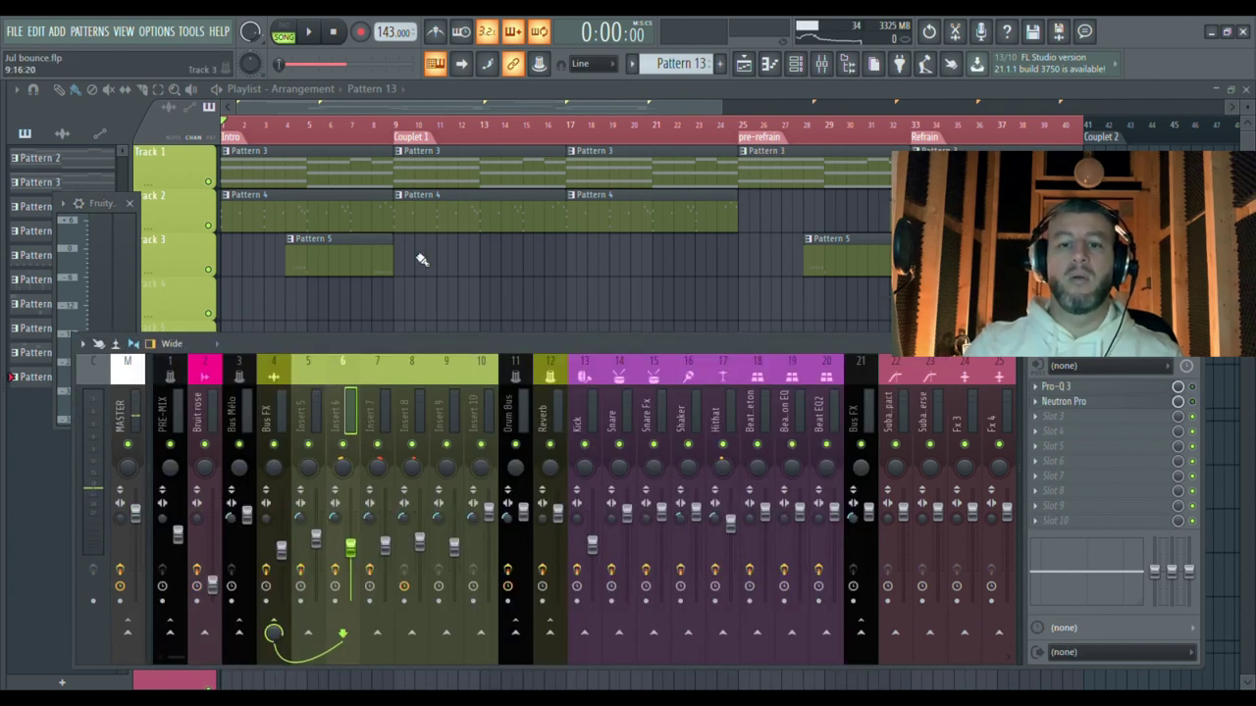
Step: Re-enable Neutron Pro and Pro-Q 3 on melody Inserts 5 to 7, checking through to Insert 10
{"action": "left_click", "coordinate": [303, 374]}
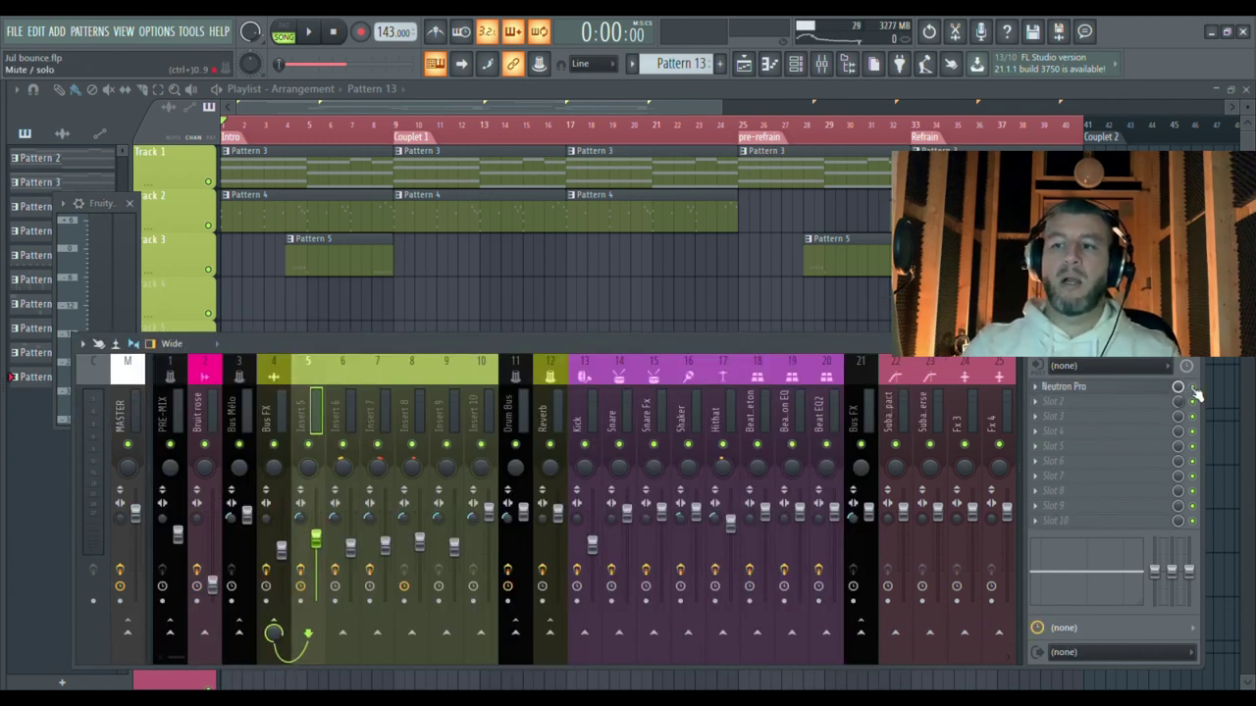
{"action": "left_click", "coordinate": [346, 359]}
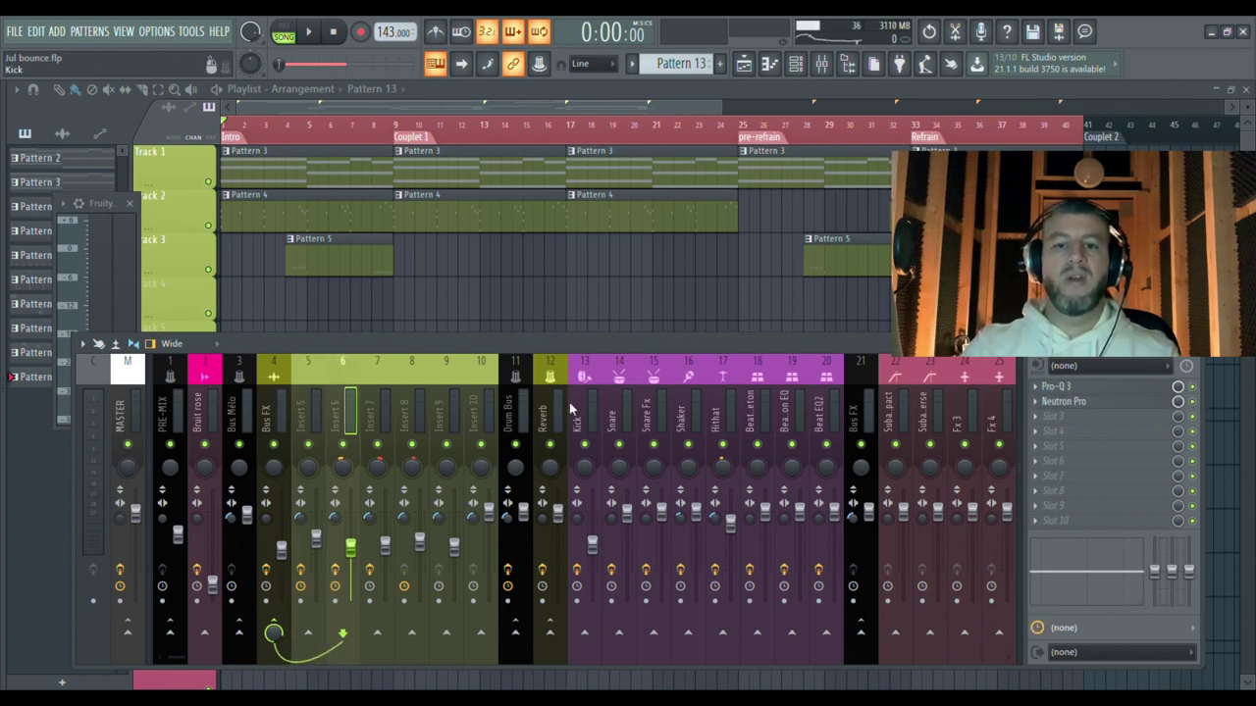
{"action": "left_click", "coordinate": [375, 363]}
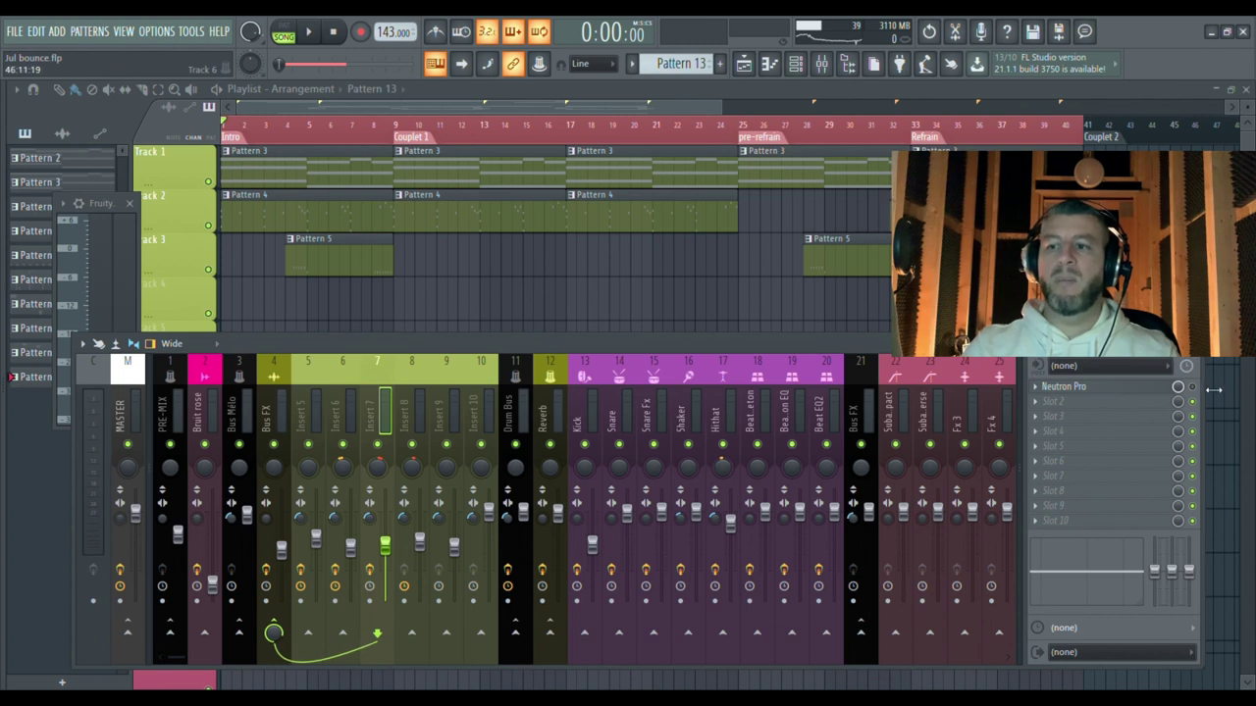
{"action": "left_click", "coordinate": [427, 361]}
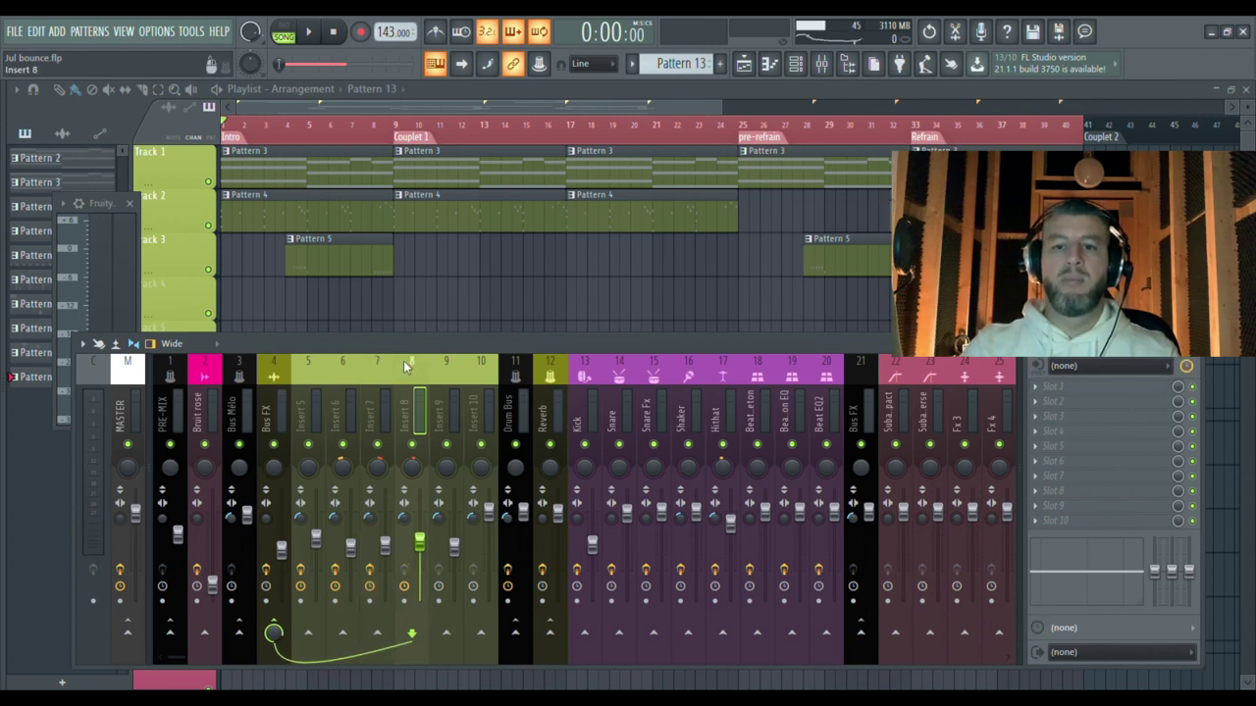
{"action": "left_click", "coordinate": [456, 362]}
{"action": "left_click", "coordinate": [480, 363]}
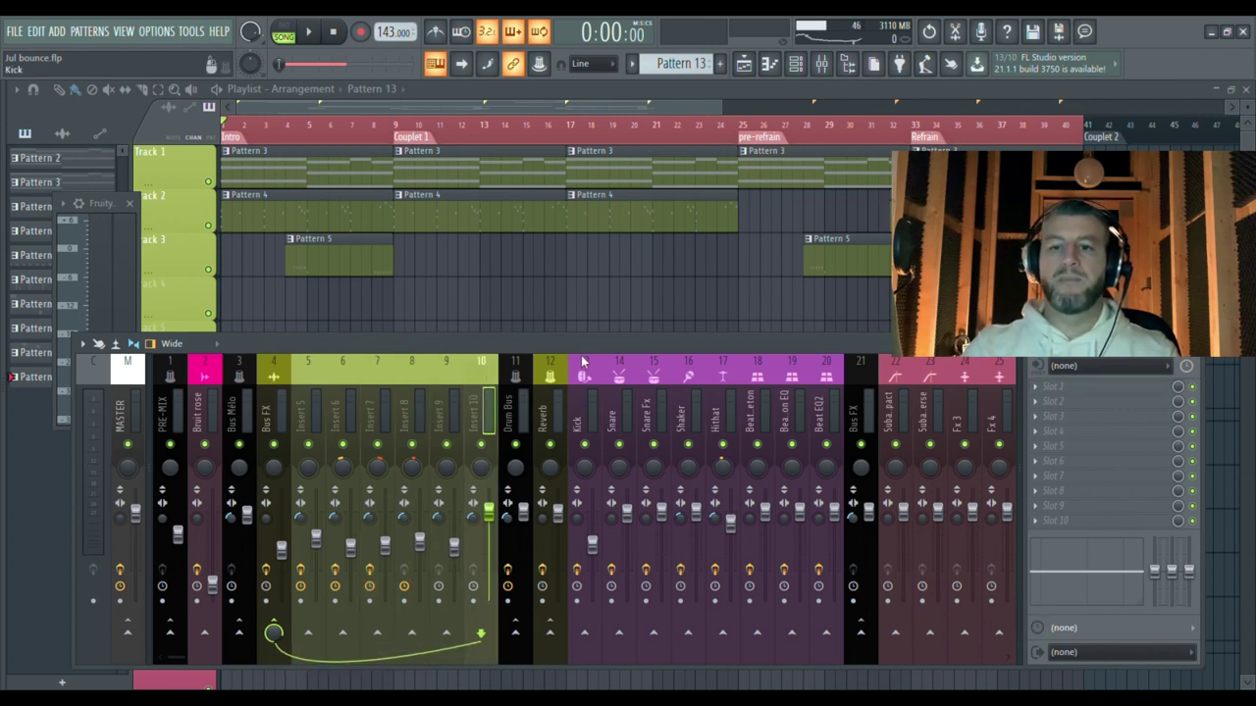
Step: Re-enable Pro-Q 3, Timeless 3 and Neutron Pro on Kick, Neutron Pro on Snare and Timeless 3 on Snare Fx
{"action": "left_click", "coordinate": [589, 363]}
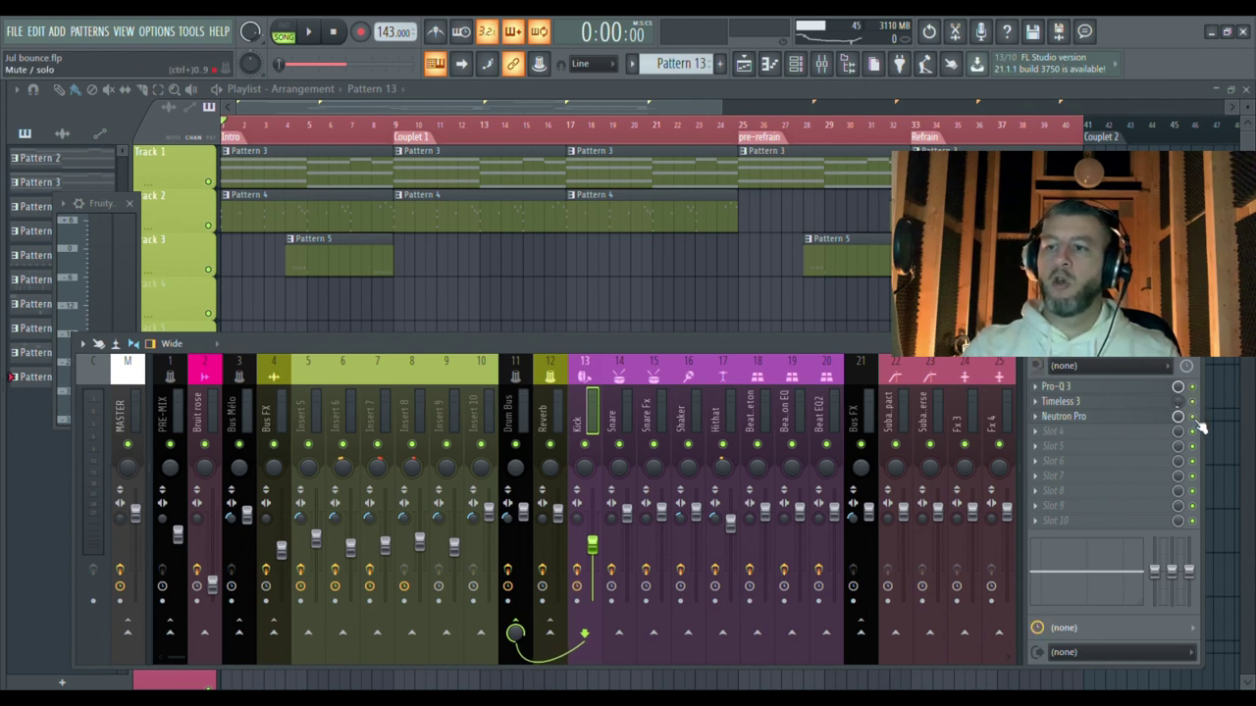
{"action": "left_click", "coordinate": [650, 371]}
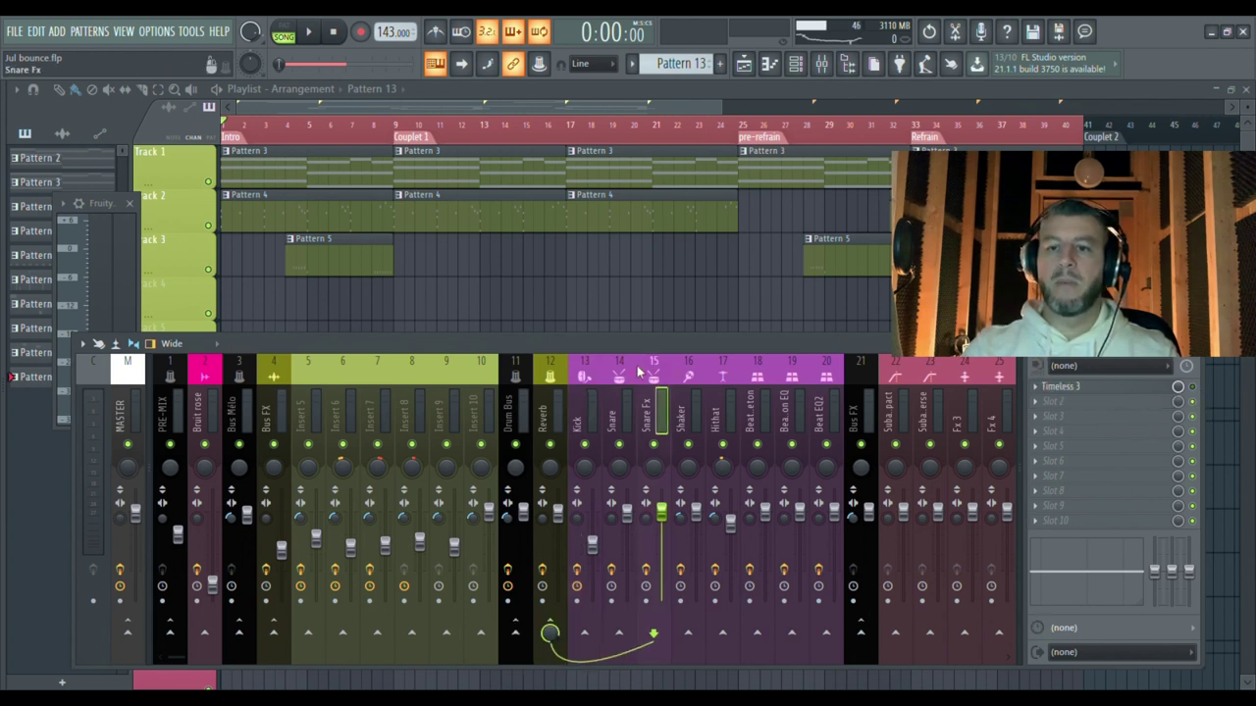
{"action": "left_click", "coordinate": [624, 371]}
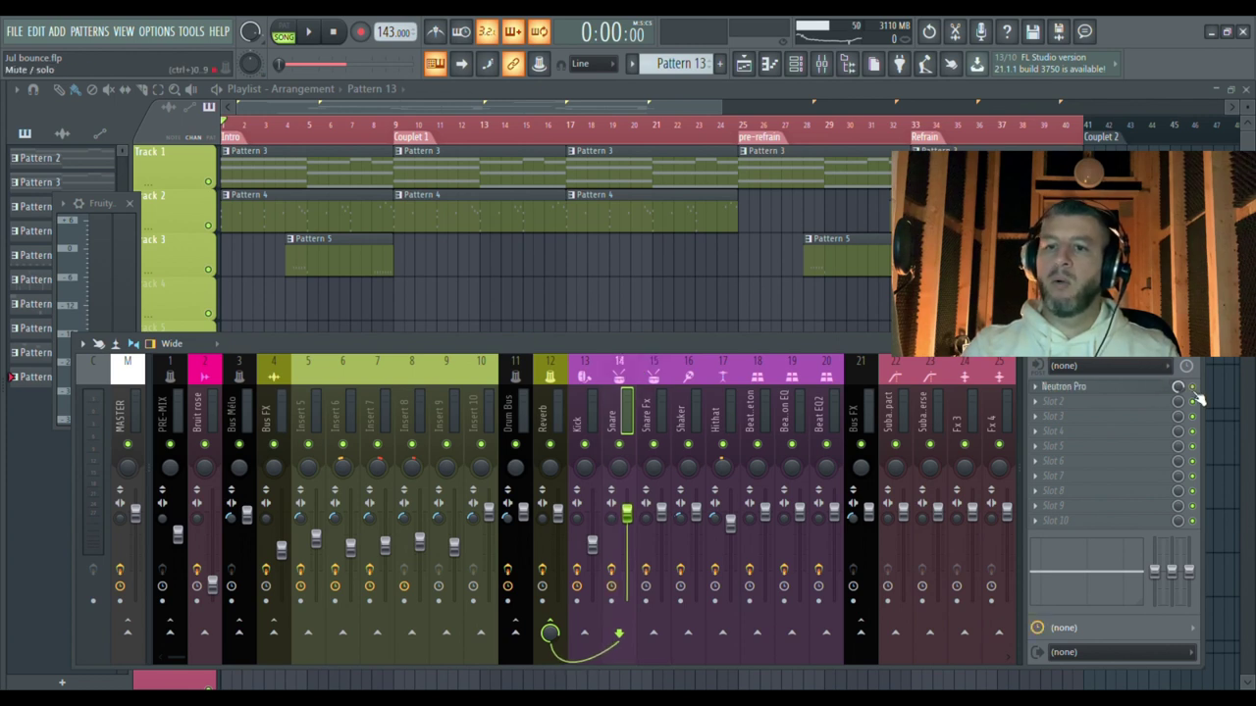
{"action": "left_click", "coordinate": [651, 373]}
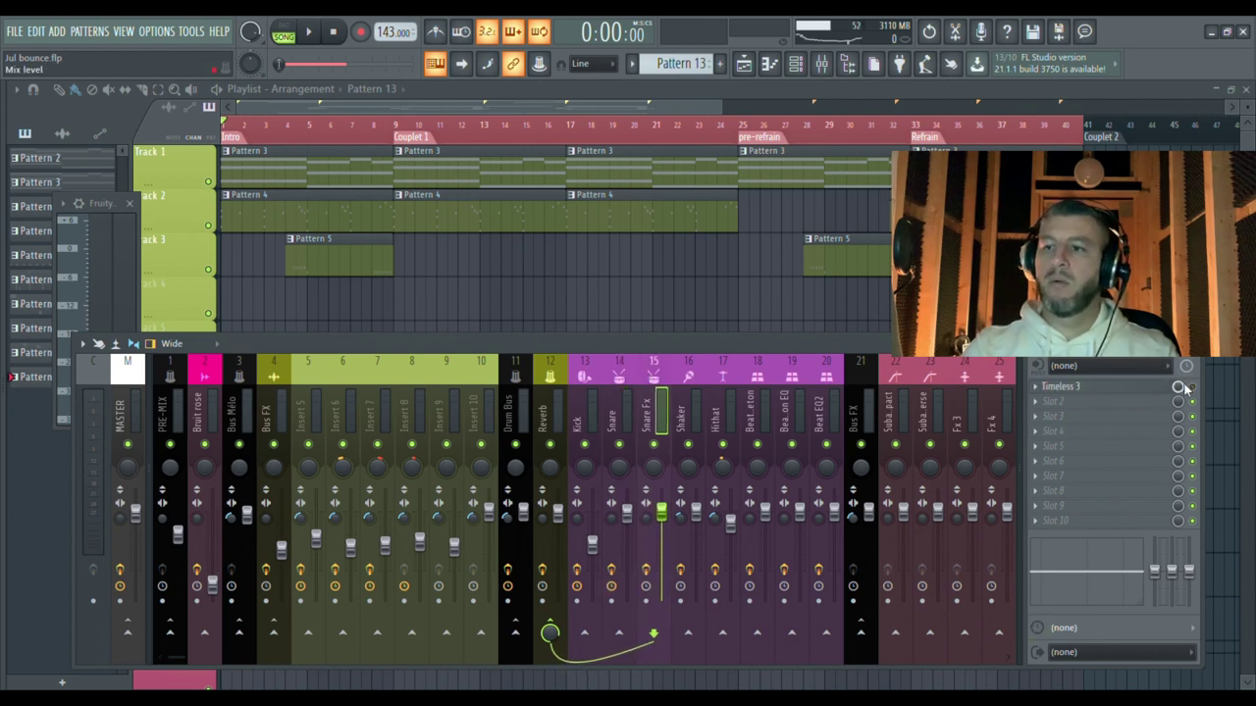
Step: Re-enable Neutron Pro on Hihat and check that the Shaker and the three Beat tracks have their effects on
{"action": "left_click", "coordinate": [695, 376]}
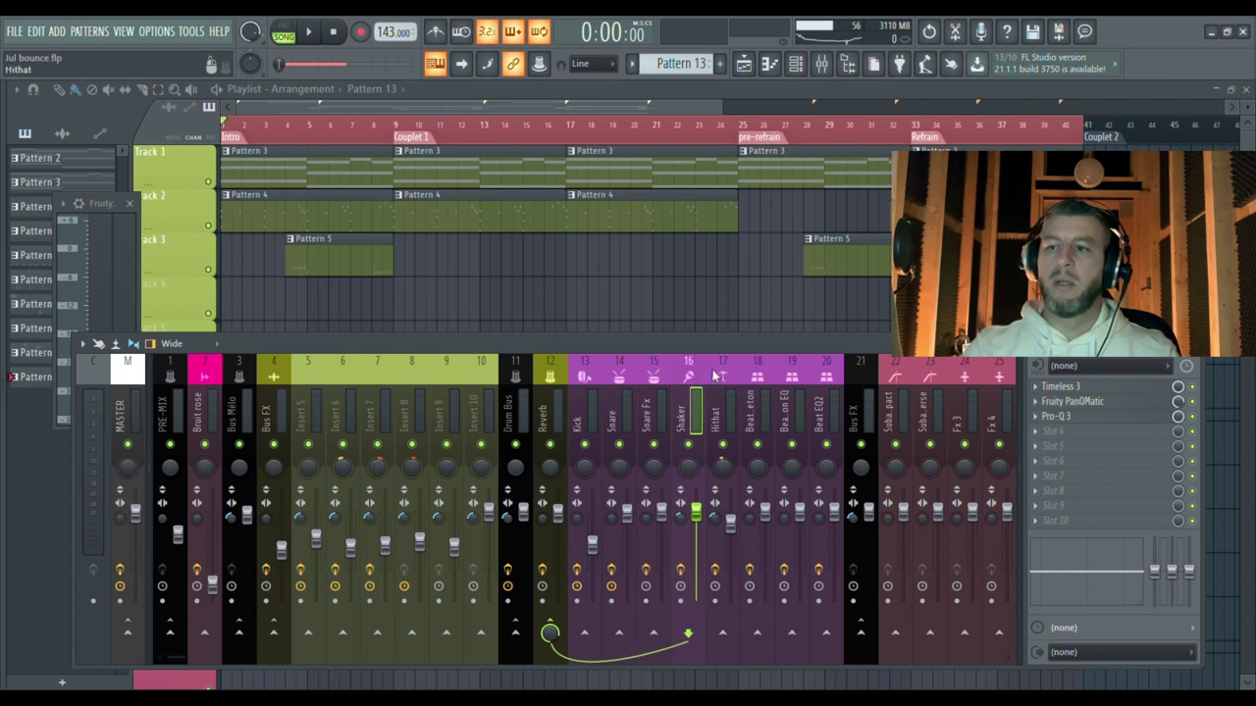
{"action": "left_click", "coordinate": [723, 375]}
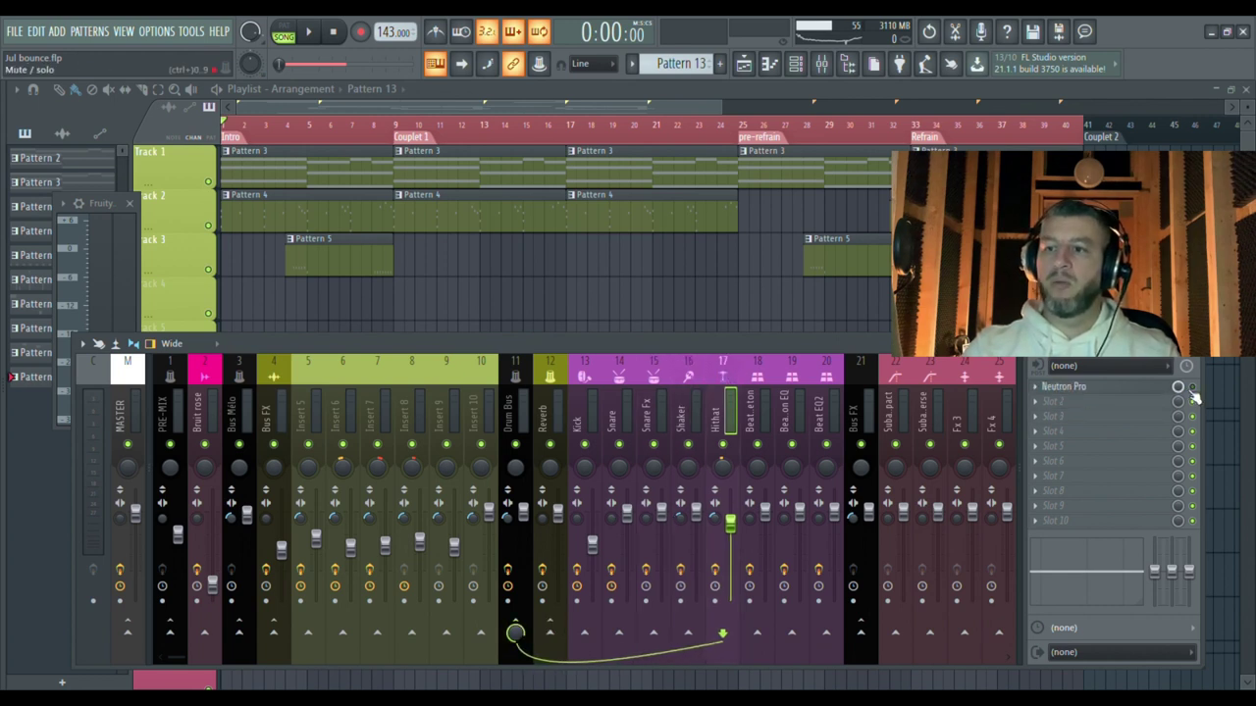
{"action": "left_click", "coordinate": [757, 376]}
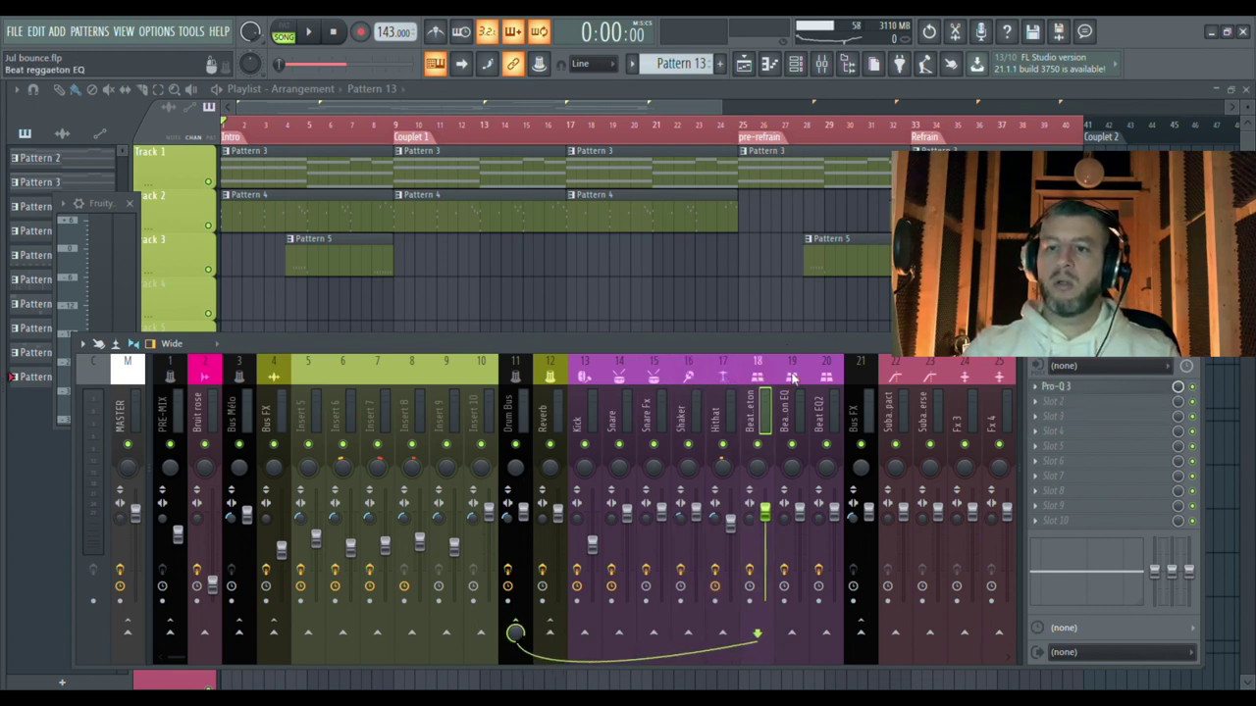
{"action": "left_click", "coordinate": [792, 376]}
{"action": "left_click", "coordinate": [822, 375]}
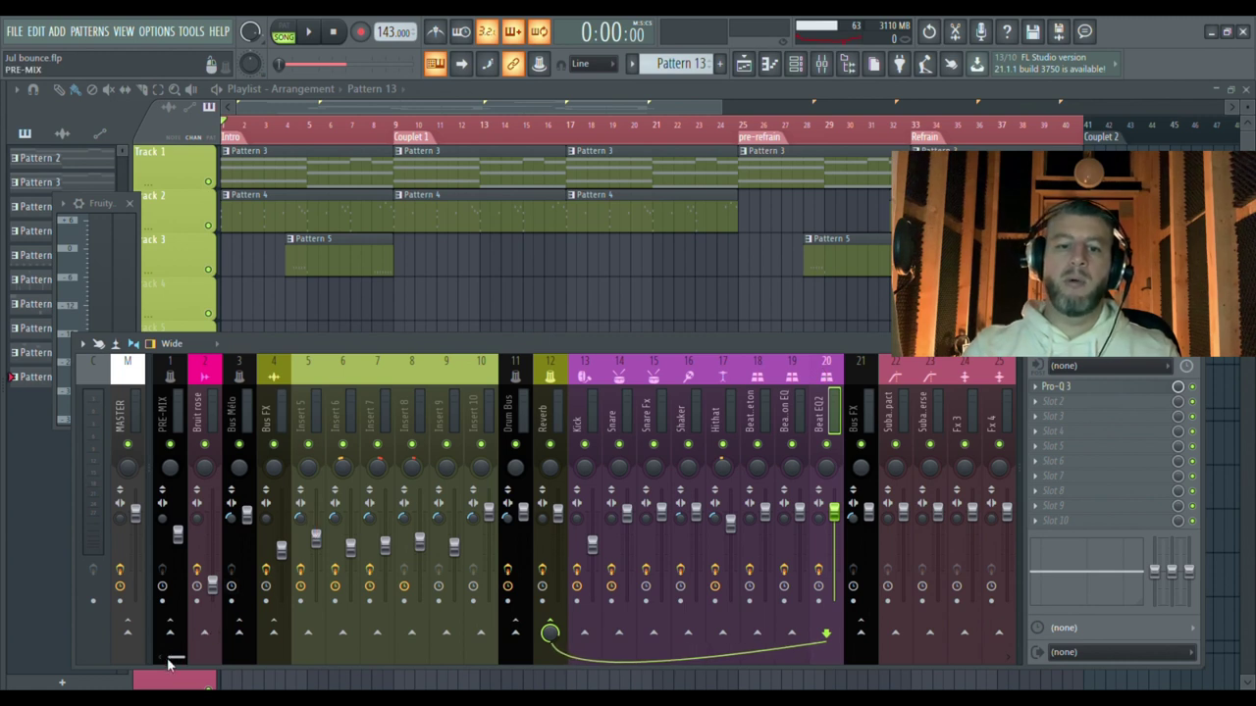
Step: Check the effect slots of the Suback impact, Suback Reverse, Fx 3 and Fx 4 mixer tracks
{"action": "scroll", "coordinate": [176, 657], "scroll_direction": "left", "scroll_amount": 1}
{"action": "scroll", "coordinate": [196, 662], "scroll_direction": "right", "scroll_amount": 1}
{"action": "left_click_drag", "start_coordinate": [182, 660], "coordinate": [284, 663]}
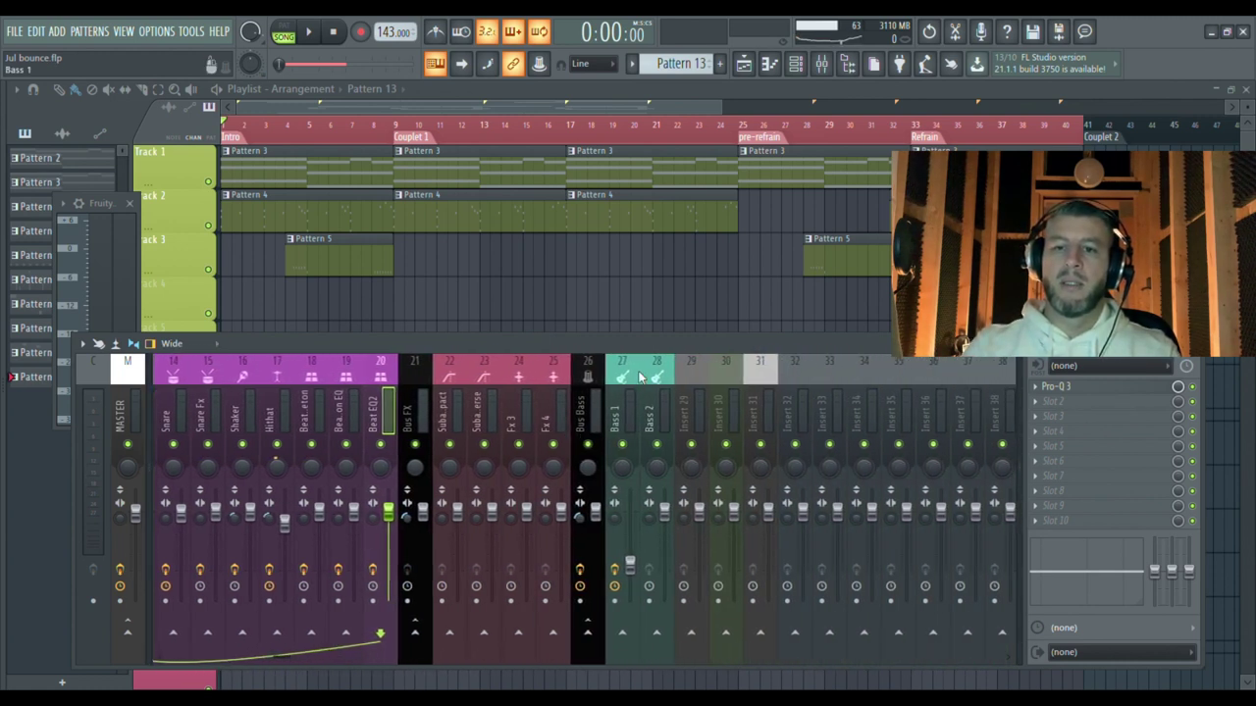
{"action": "left_click", "coordinate": [442, 369]}
{"action": "left_click", "coordinate": [480, 370]}
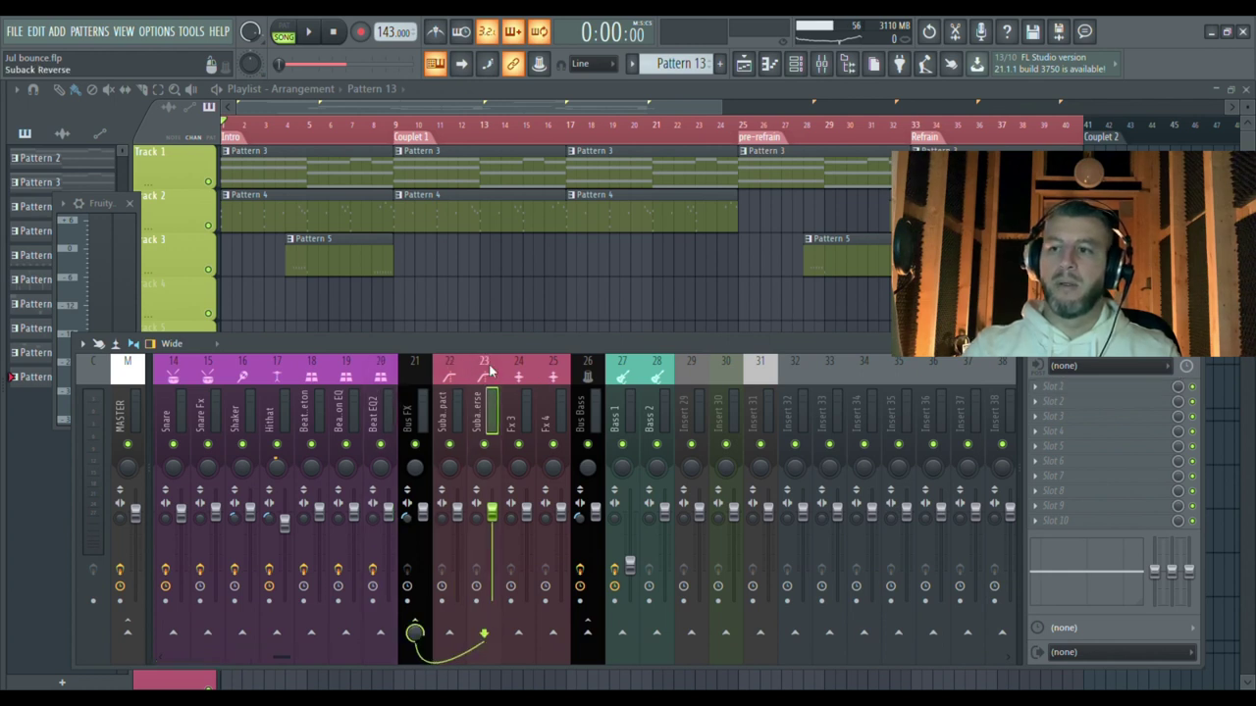
{"action": "left_click", "coordinate": [518, 370]}
{"action": "left_click", "coordinate": [547, 372]}
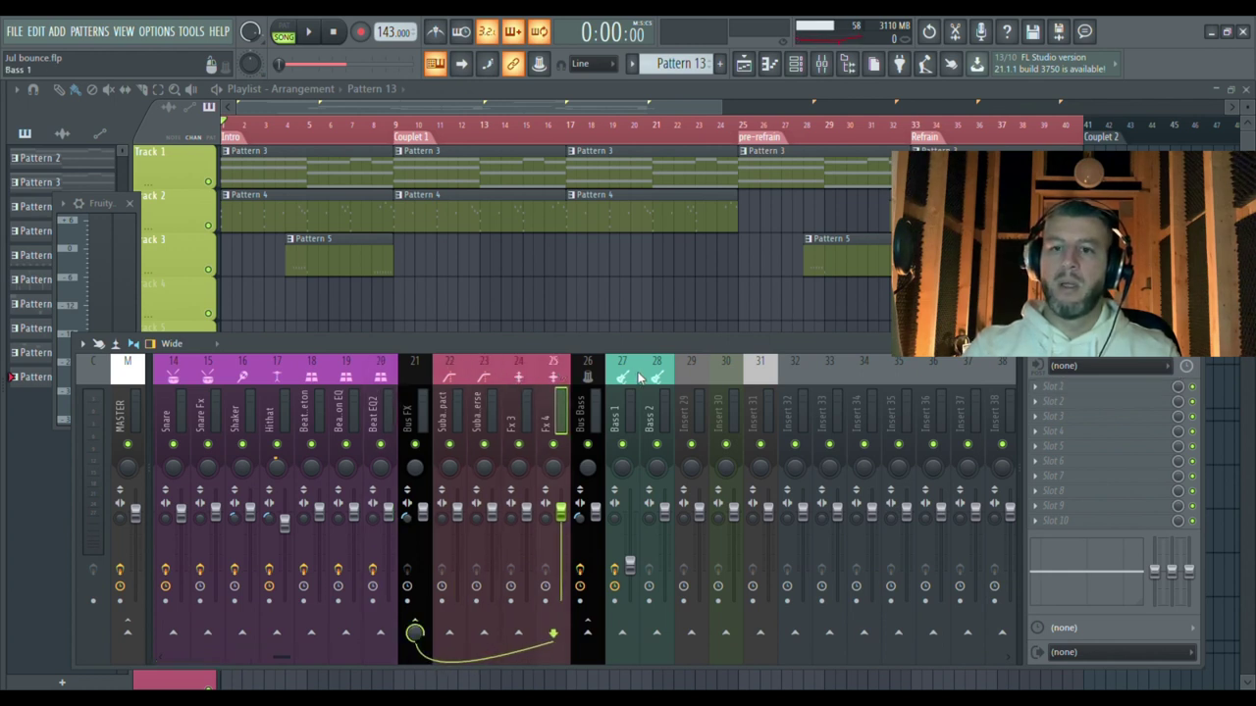
Step: Re-enable Pro-Q 3 and Neutron Pro on Bass 1 and check the effect slots of Bass 2
{"action": "left_click", "coordinate": [649, 375]}
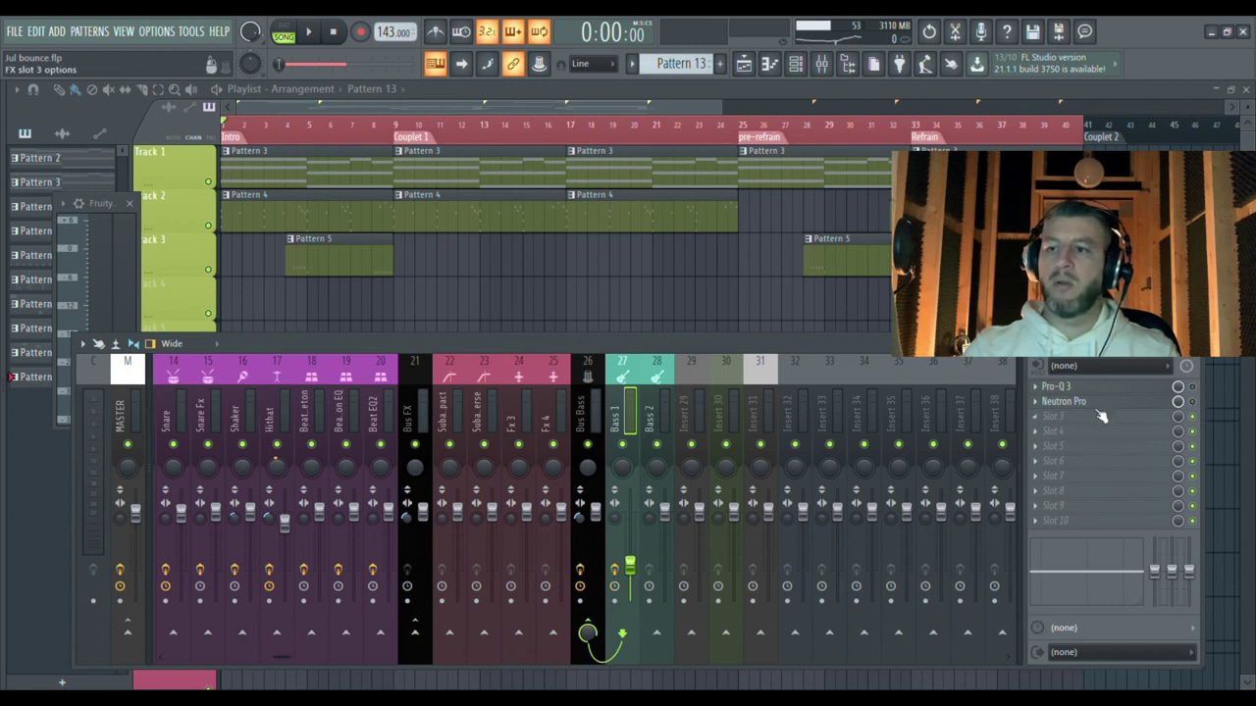
{"action": "left_click", "coordinate": [1192, 401]}
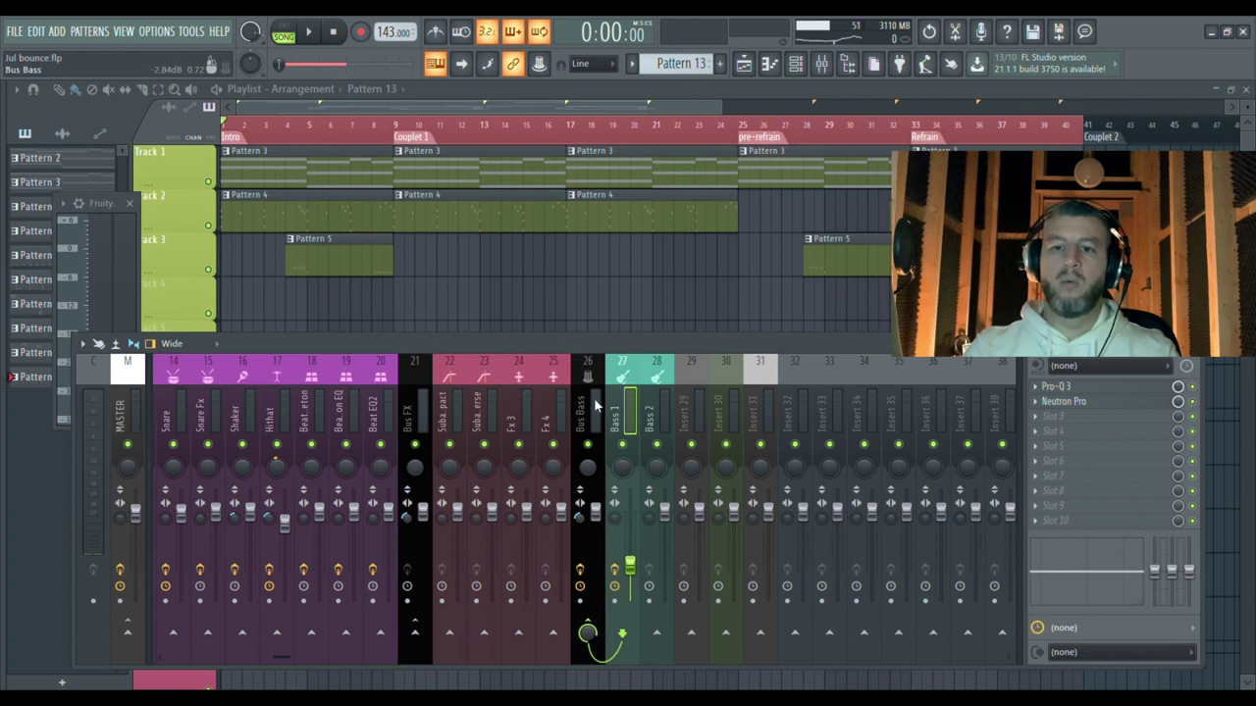
{"action": "left_click", "coordinate": [658, 376]}
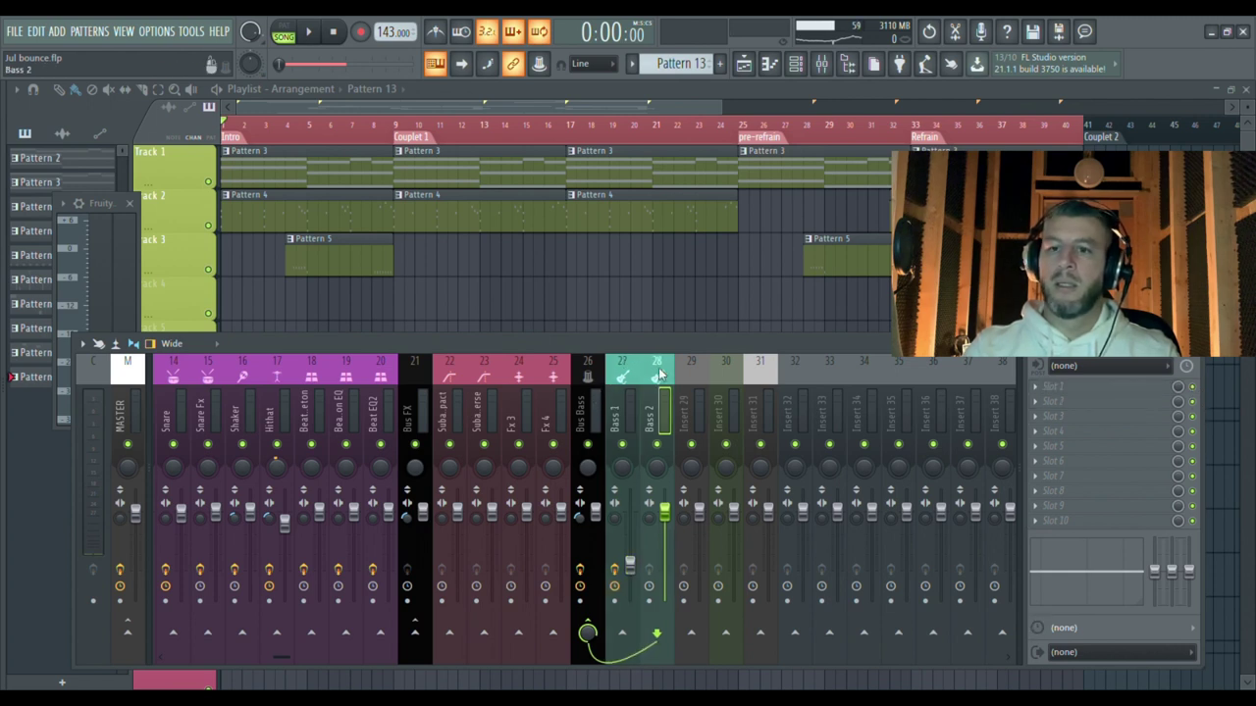
Step: Recheck the effect slots from Fx 4 back to Suback impact
{"action": "left_click", "coordinate": [553, 376]}
{"action": "left_click", "coordinate": [518, 376]}
{"action": "left_click", "coordinate": [495, 373]}
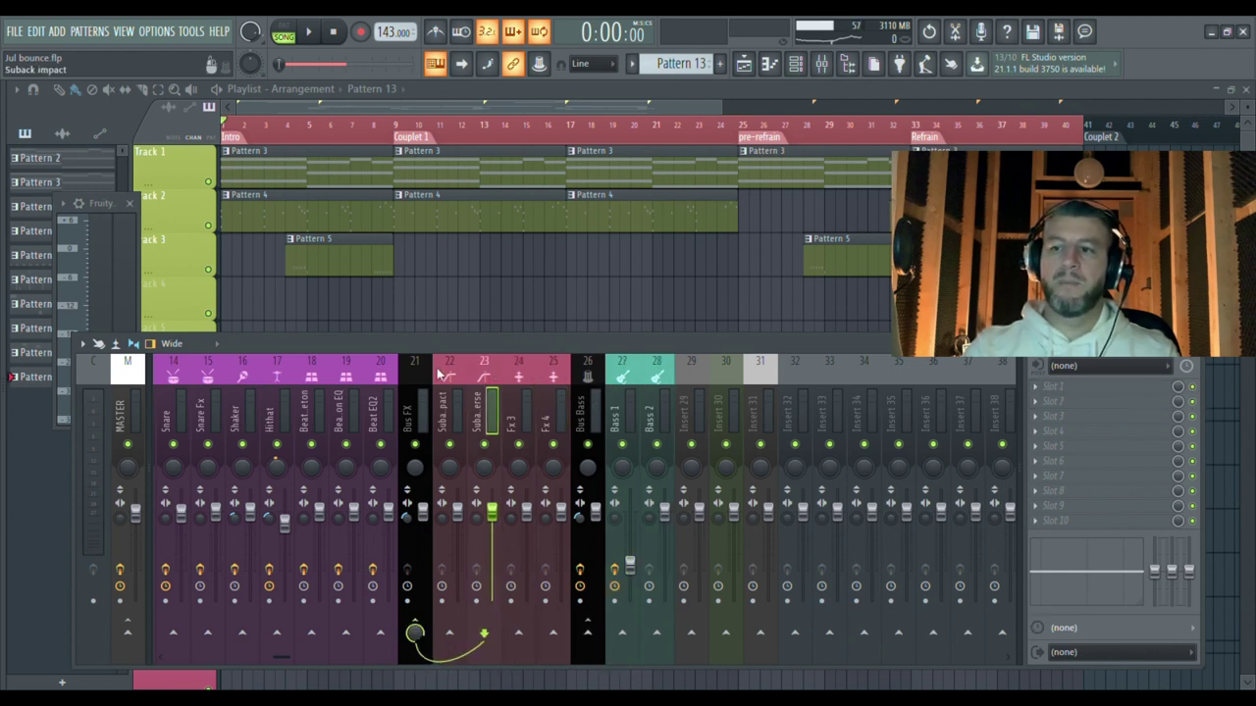
{"action": "left_click", "coordinate": [448, 376]}
{"action": "left_click_drag", "start_coordinate": [281, 664], "coordinate": [201, 664]}
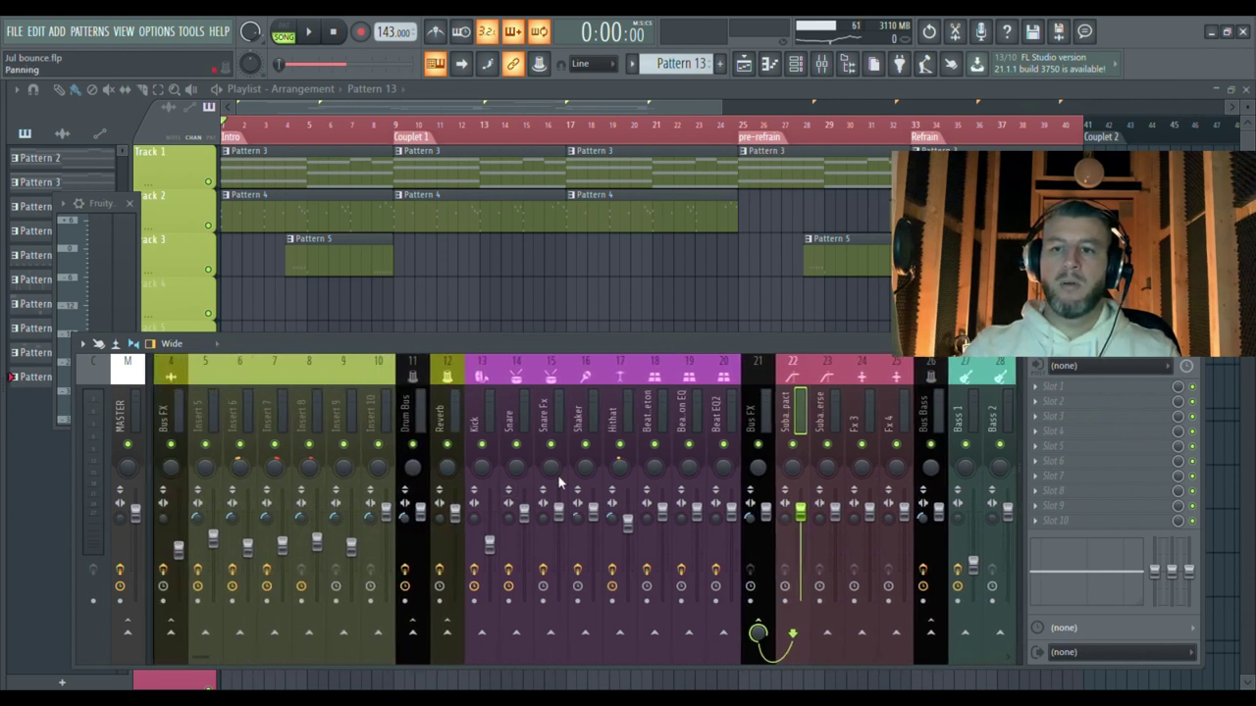
Step: Verify that the effects are on for every drum track from Beat EQ2 back to Kick
{"action": "left_click", "coordinate": [723, 376]}
{"action": "left_click", "coordinate": [688, 376]}
{"action": "left_click", "coordinate": [656, 375]}
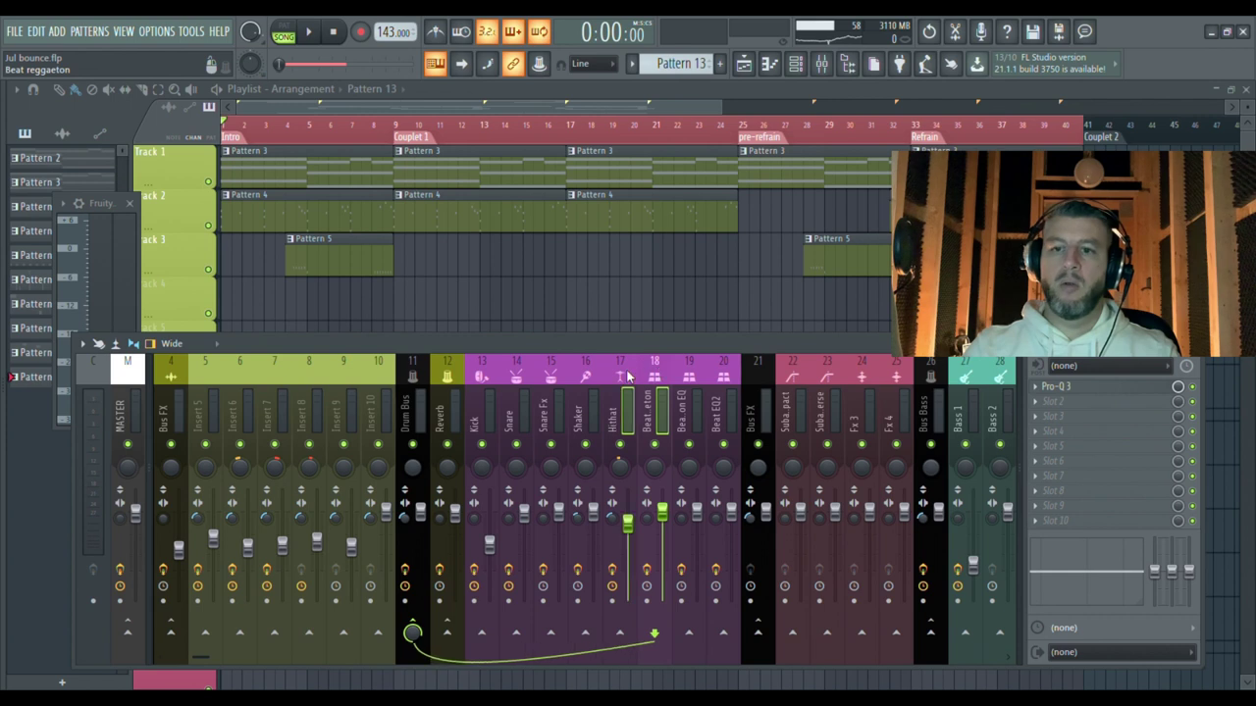
{"action": "left_click", "coordinate": [620, 376]}
{"action": "left_click", "coordinate": [586, 376]}
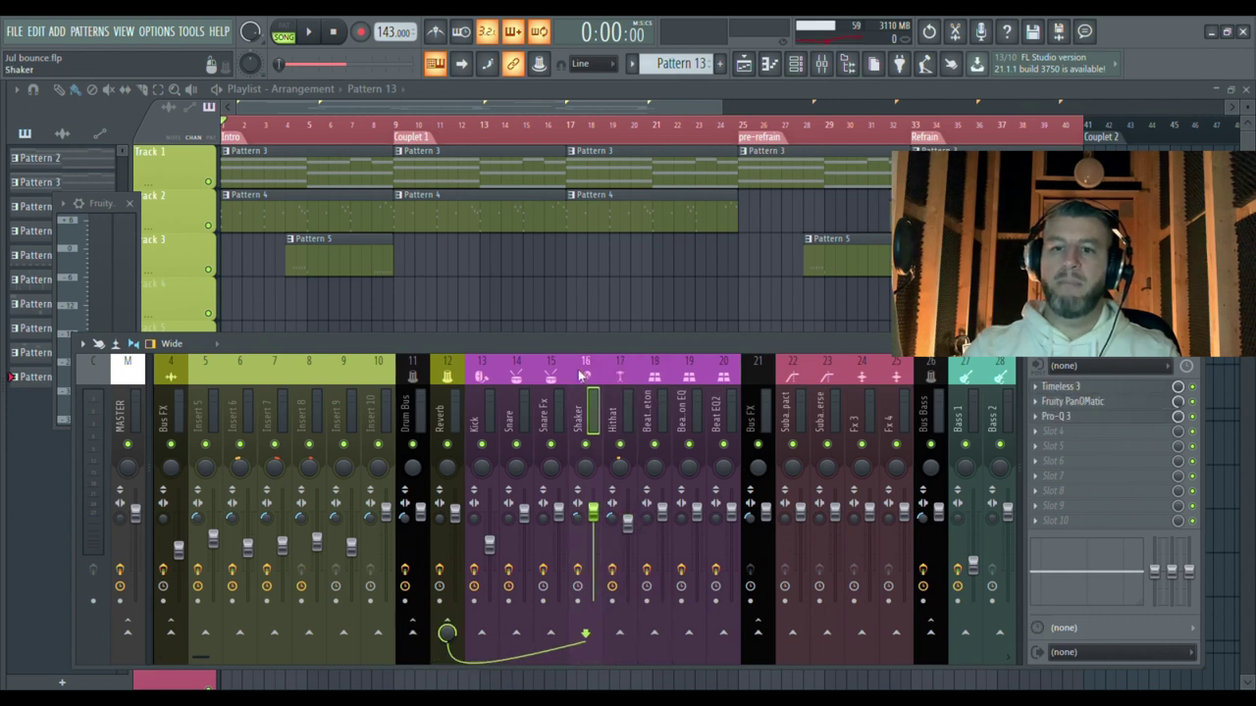
{"action": "left_click", "coordinate": [550, 376]}
{"action": "left_click", "coordinate": [514, 374]}
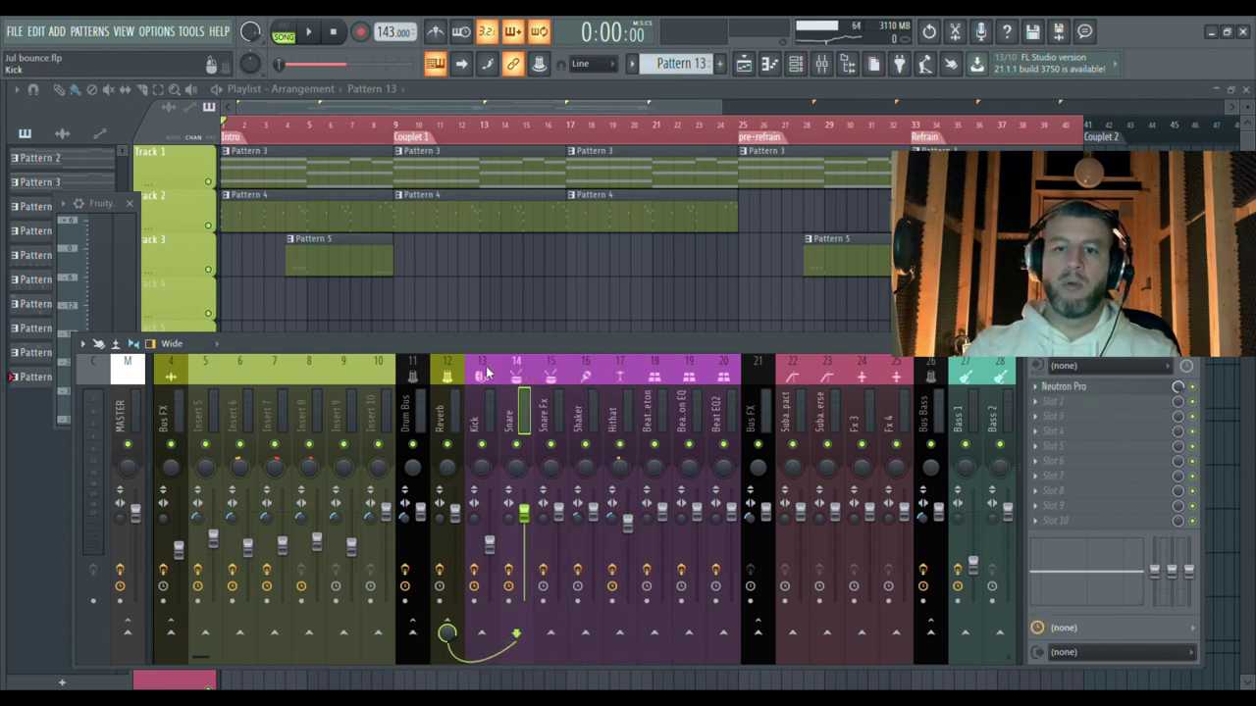
{"action": "left_click", "coordinate": [481, 376]}
Step: Verify the effects on melody Inserts 10 back to 5 and select the Master track
{"action": "left_click", "coordinate": [375, 366]}
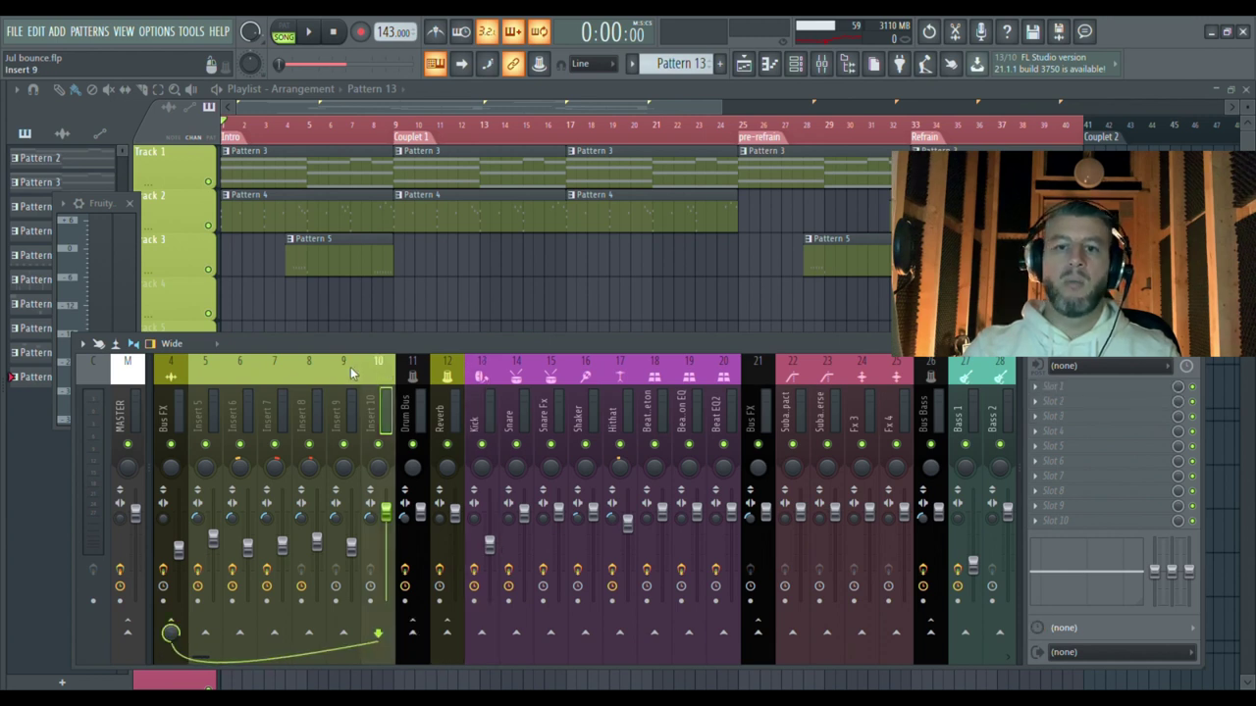
{"action": "left_click", "coordinate": [350, 367]}
{"action": "left_click", "coordinate": [311, 367]}
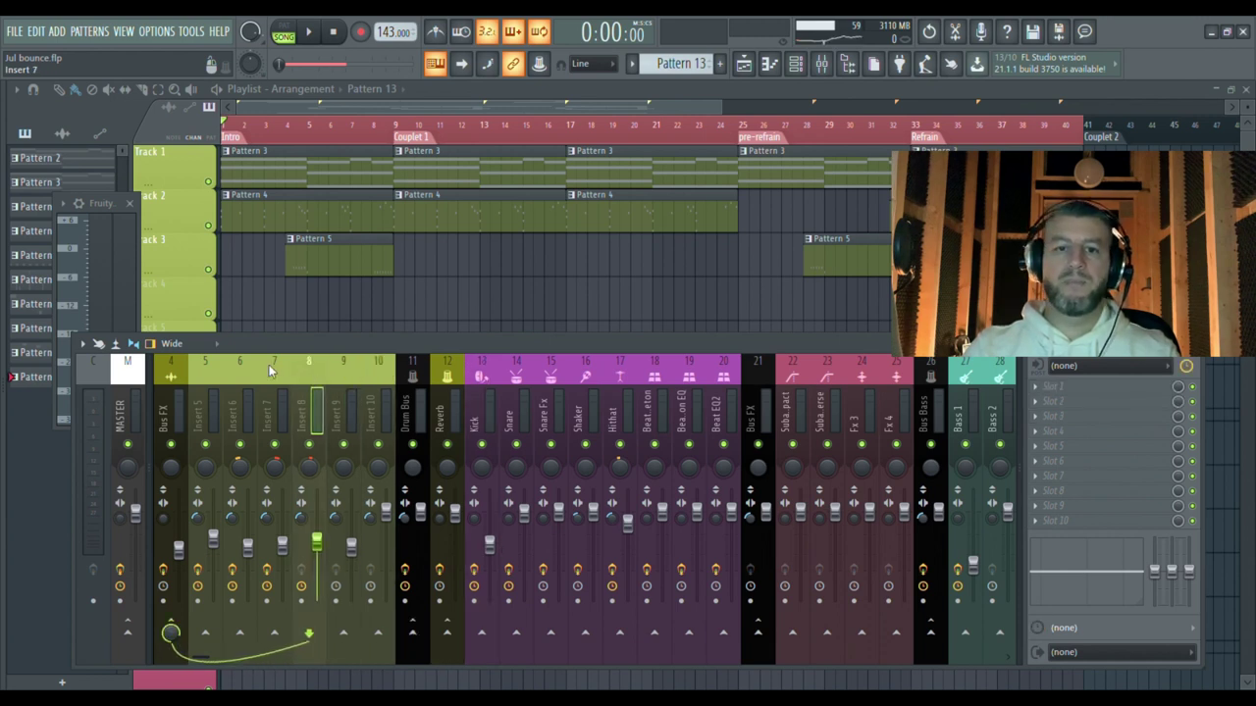
{"action": "left_click", "coordinate": [269, 365]}
{"action": "left_click", "coordinate": [242, 367]}
{"action": "left_click", "coordinate": [209, 369]}
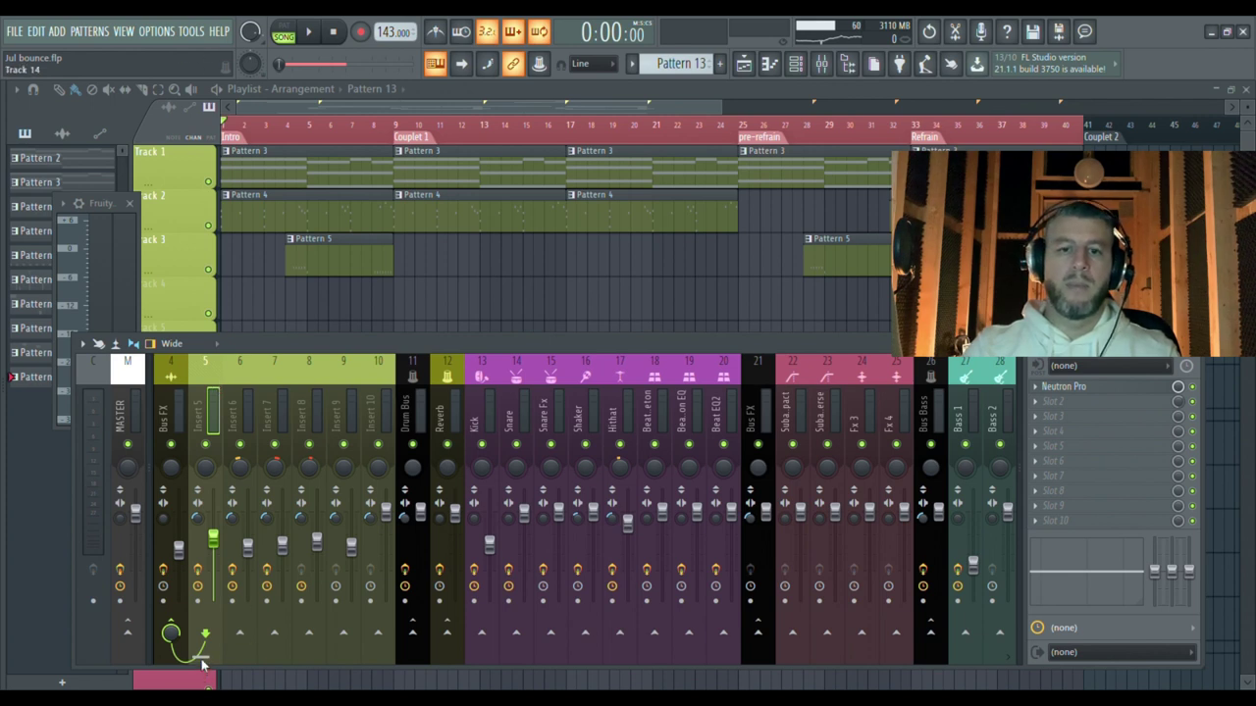
{"action": "scroll", "coordinate": [176, 673], "scroll_direction": "left", "scroll_amount": 3}
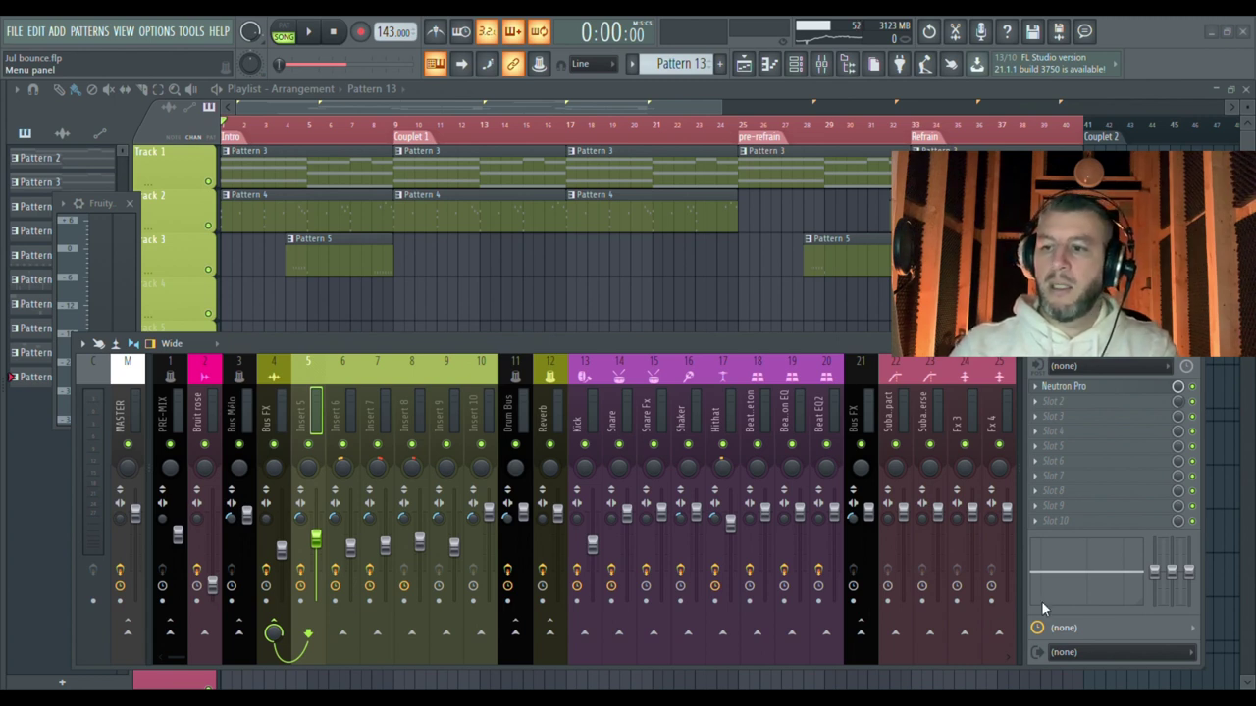
{"action": "left_click", "coordinate": [128, 412]}
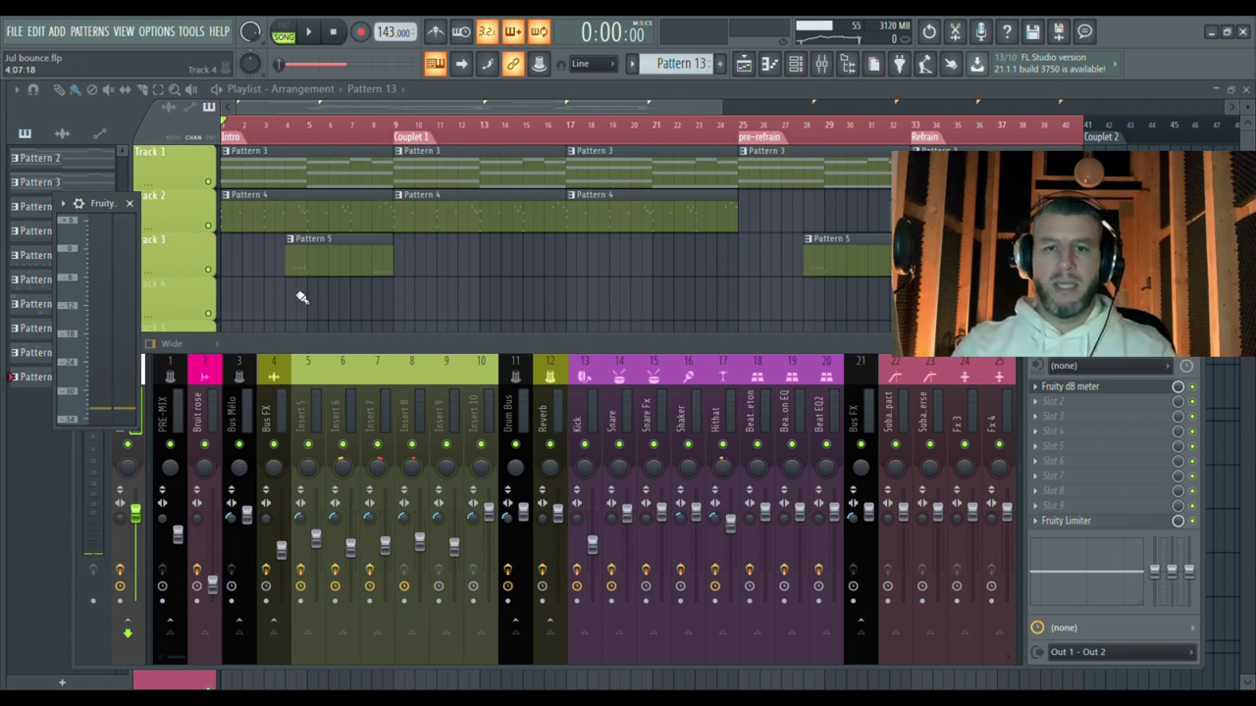
Step: Bypass Neutron Pro on Inserts 5 and 7, and Pro-Q 3 and Neutron Pro on Insert 6, checking through to Insert 10
{"action": "left_click", "coordinate": [304, 380]}
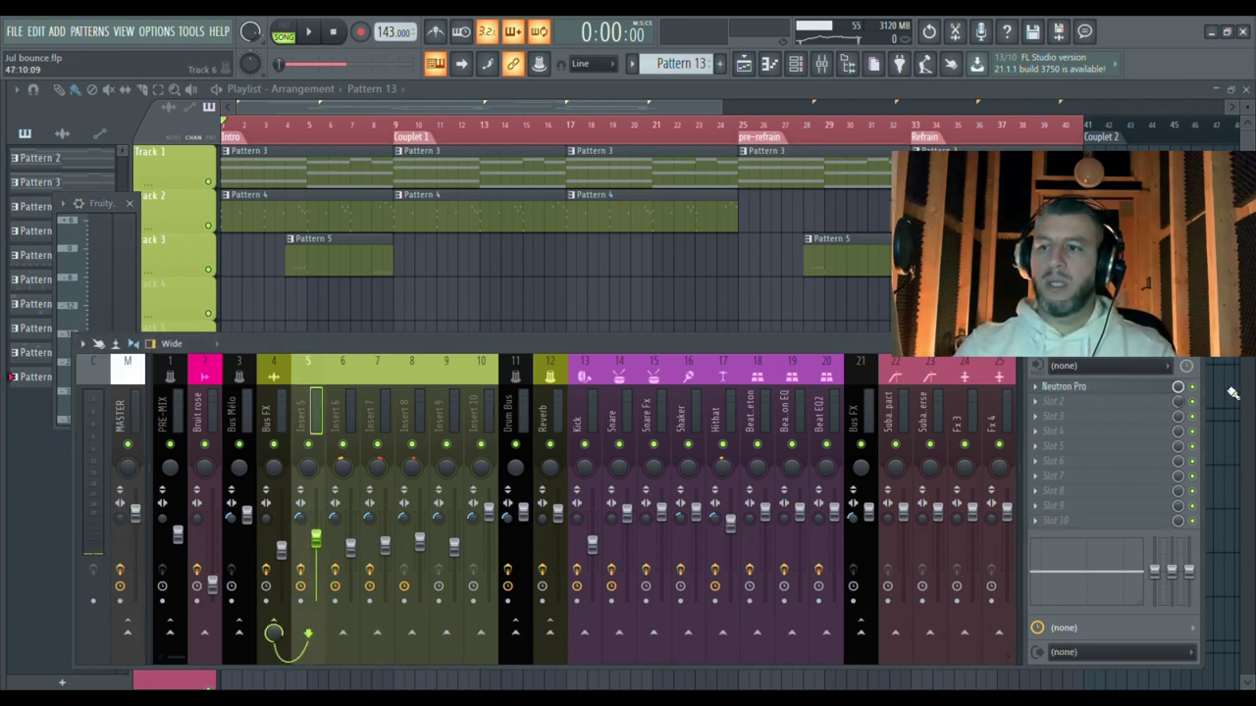
{"action": "left_click", "coordinate": [1194, 387]}
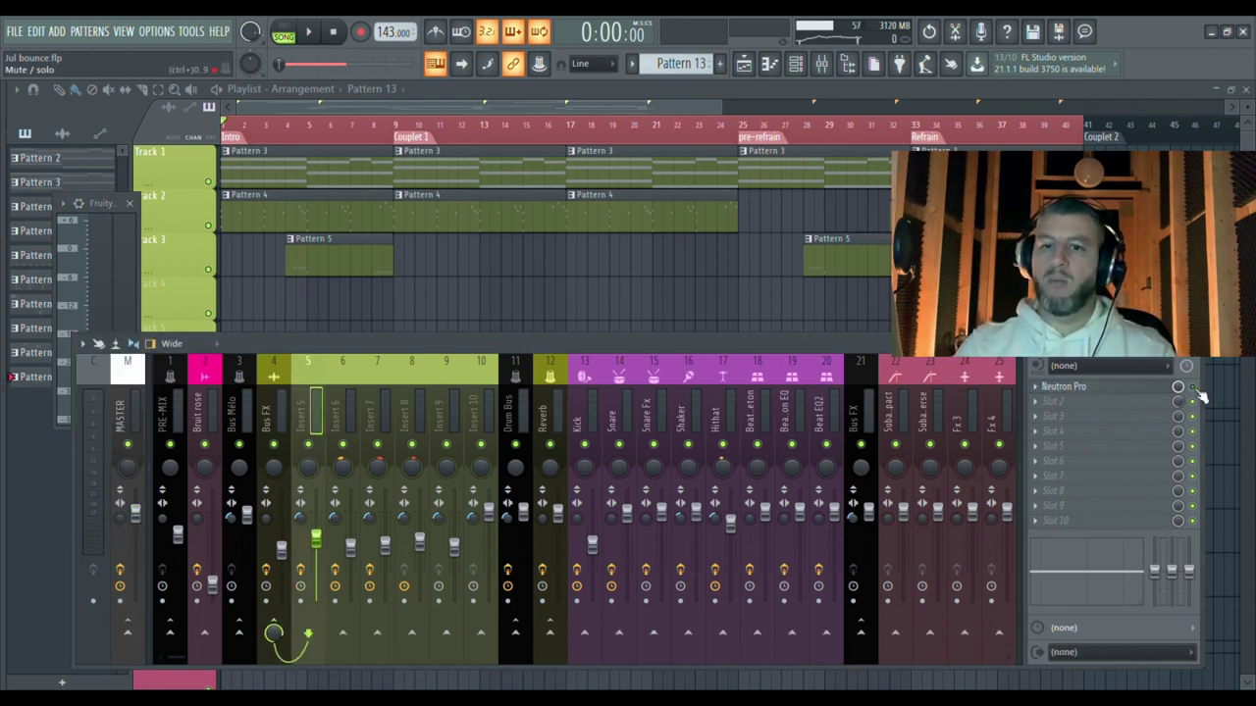
{"action": "left_click", "coordinate": [352, 362]}
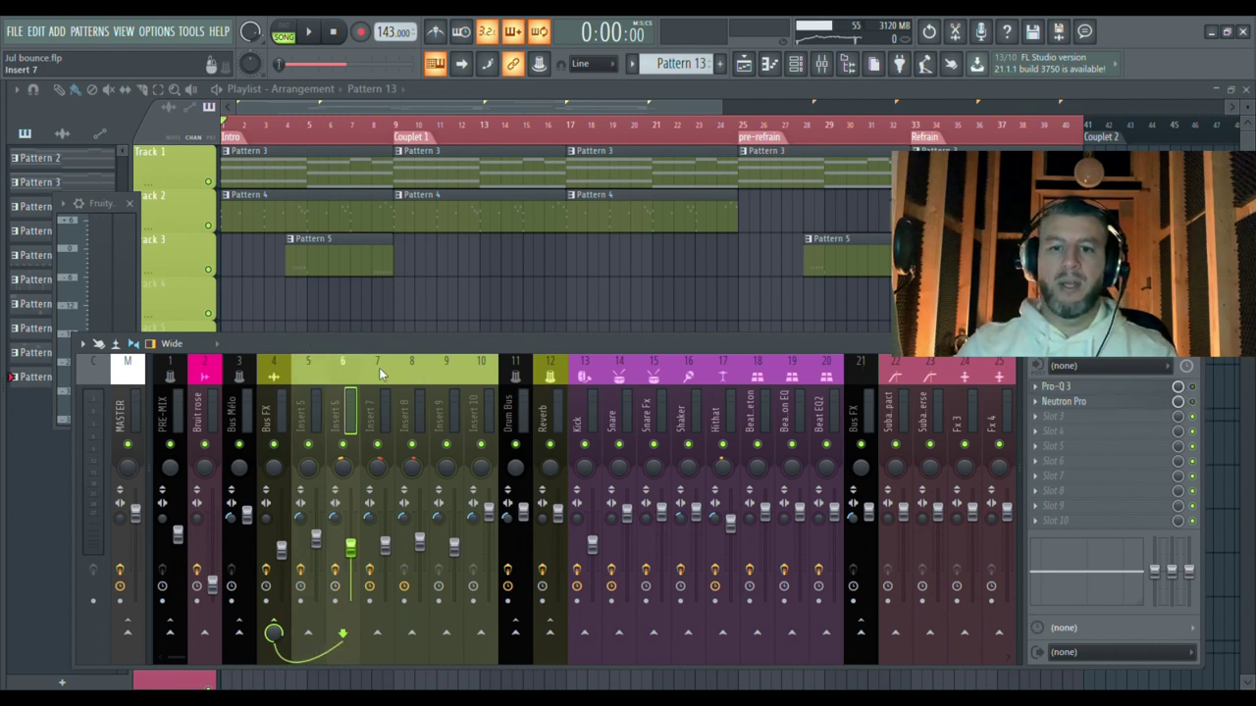
{"action": "left_click", "coordinate": [381, 371]}
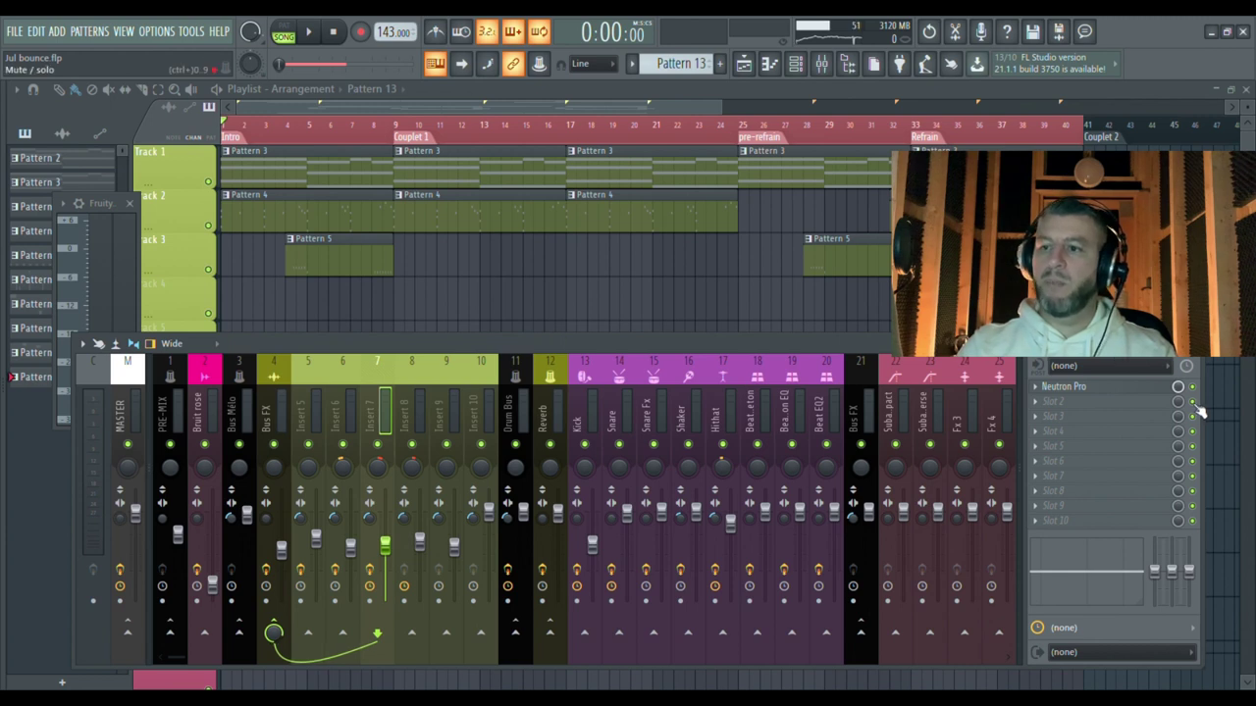
{"action": "left_click", "coordinate": [413, 367]}
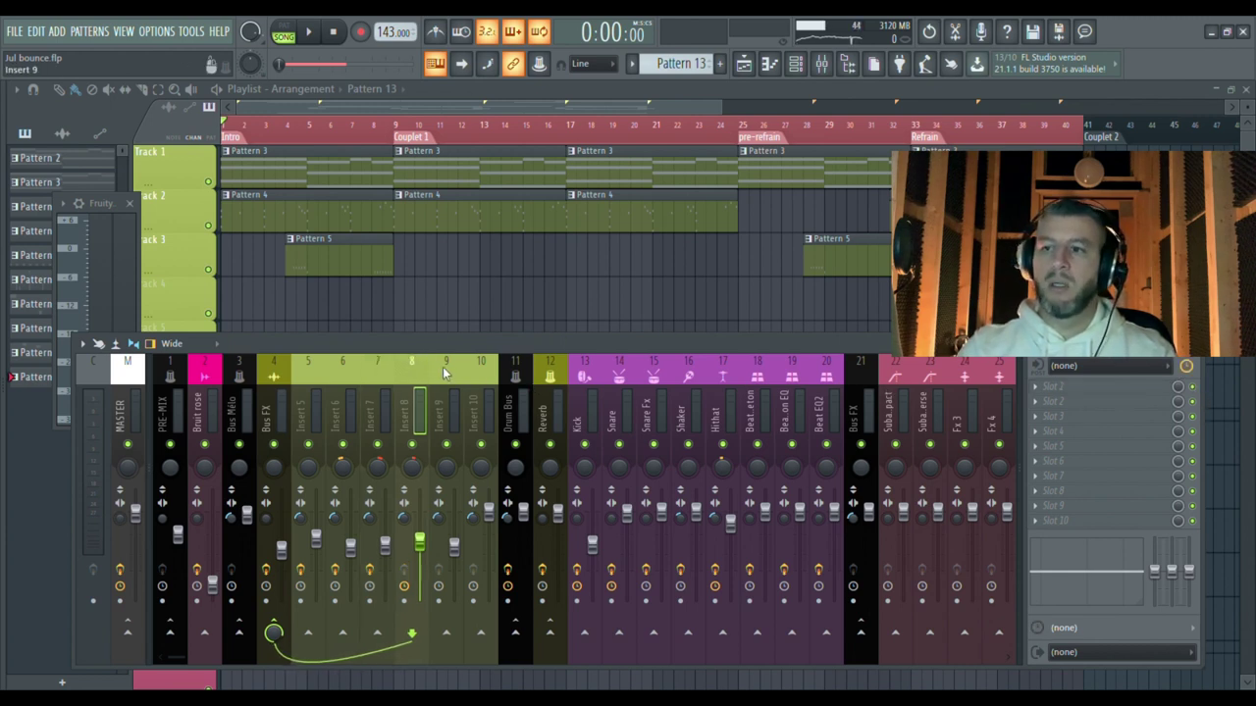
{"action": "left_click", "coordinate": [442, 366]}
{"action": "left_click", "coordinate": [478, 366]}
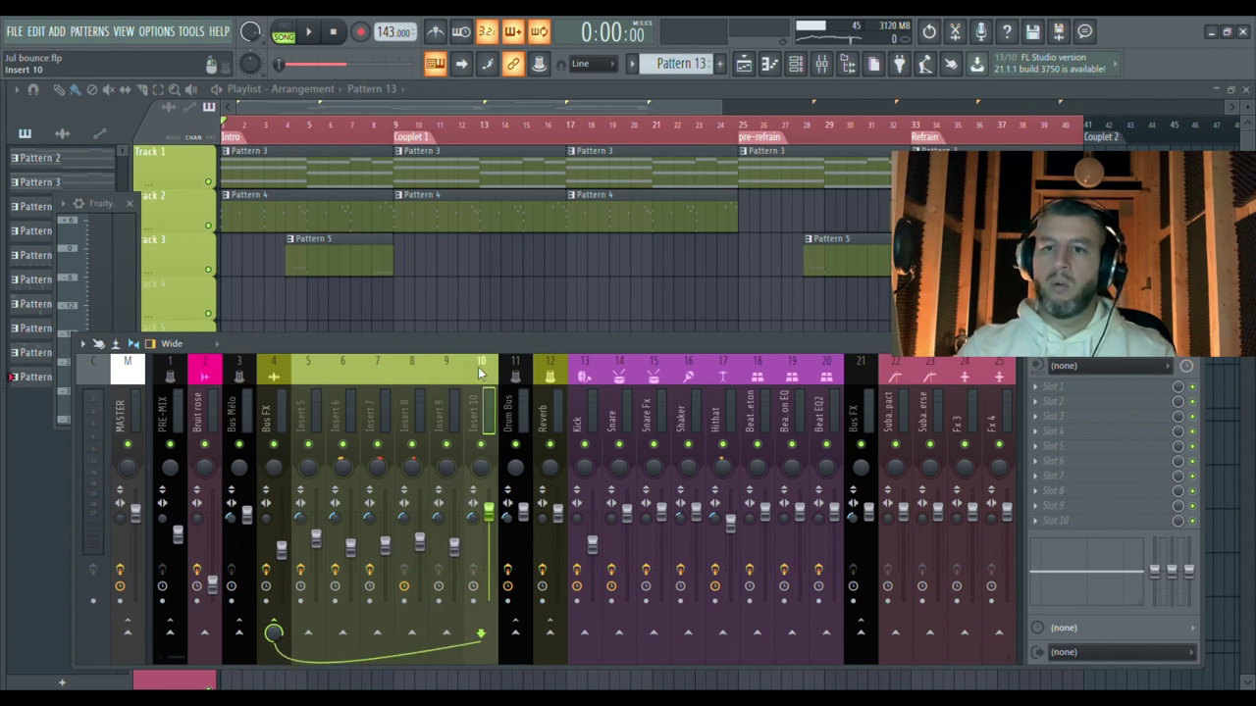
Step: Bypass Pro-Q 3, Timeless 3 and Neutron Pro on Kick, Fruity Convolver on Reverb and Neutron Pro on Snare
{"action": "left_click", "coordinate": [578, 372]}
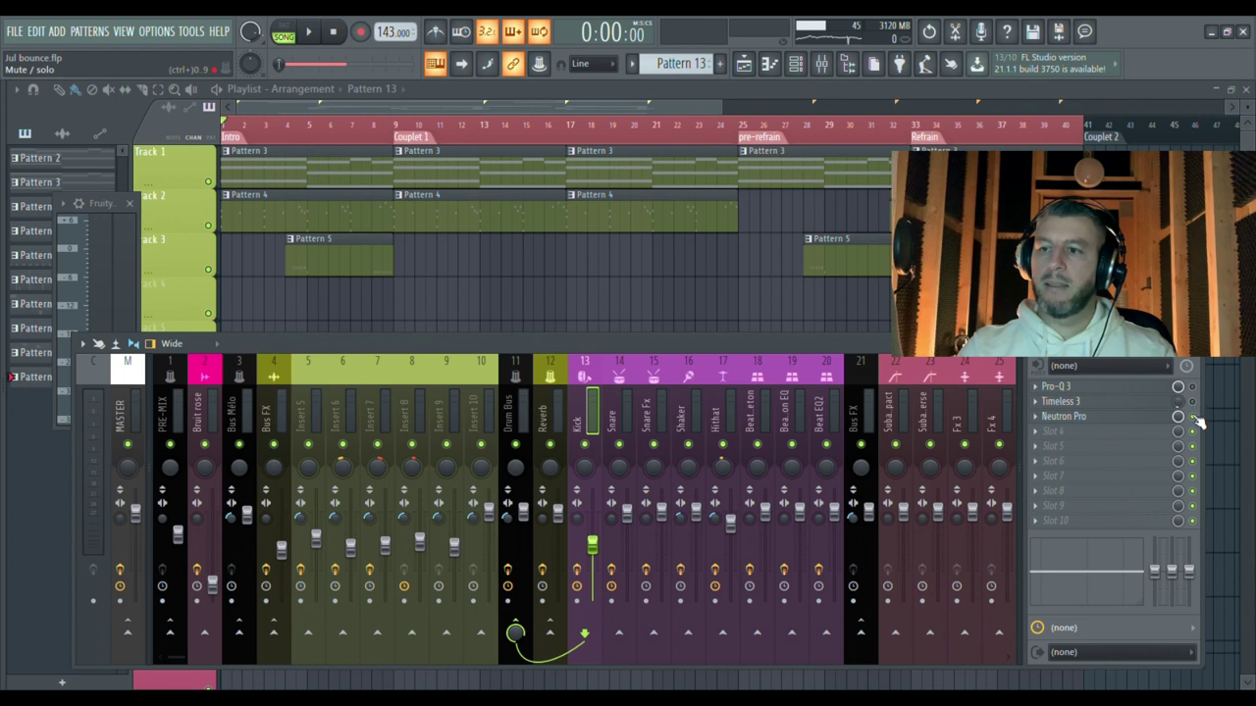
{"action": "left_click", "coordinate": [549, 367]}
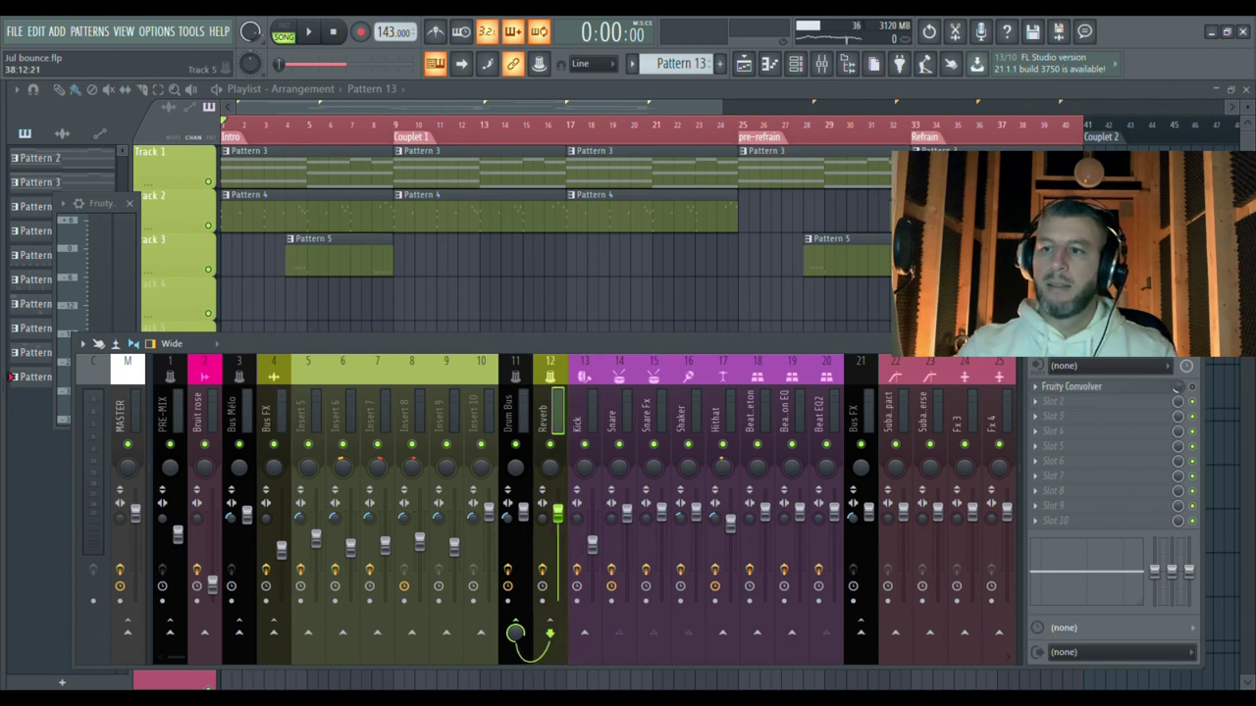
{"action": "left_click", "coordinate": [618, 375]}
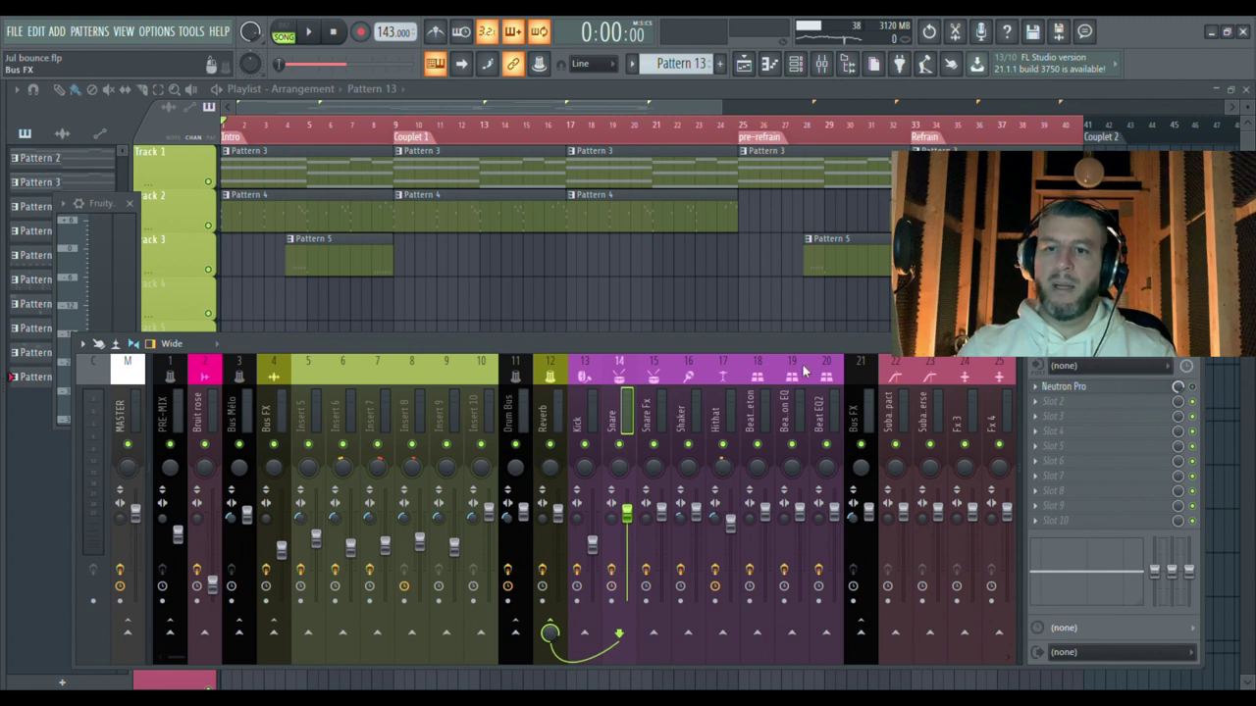
Step: Bypass Timeless 3 on Snare Fx and Neutron Pro on Hihat, and check the Shaker and the three Beat tracks
{"action": "left_click", "coordinate": [654, 371]}
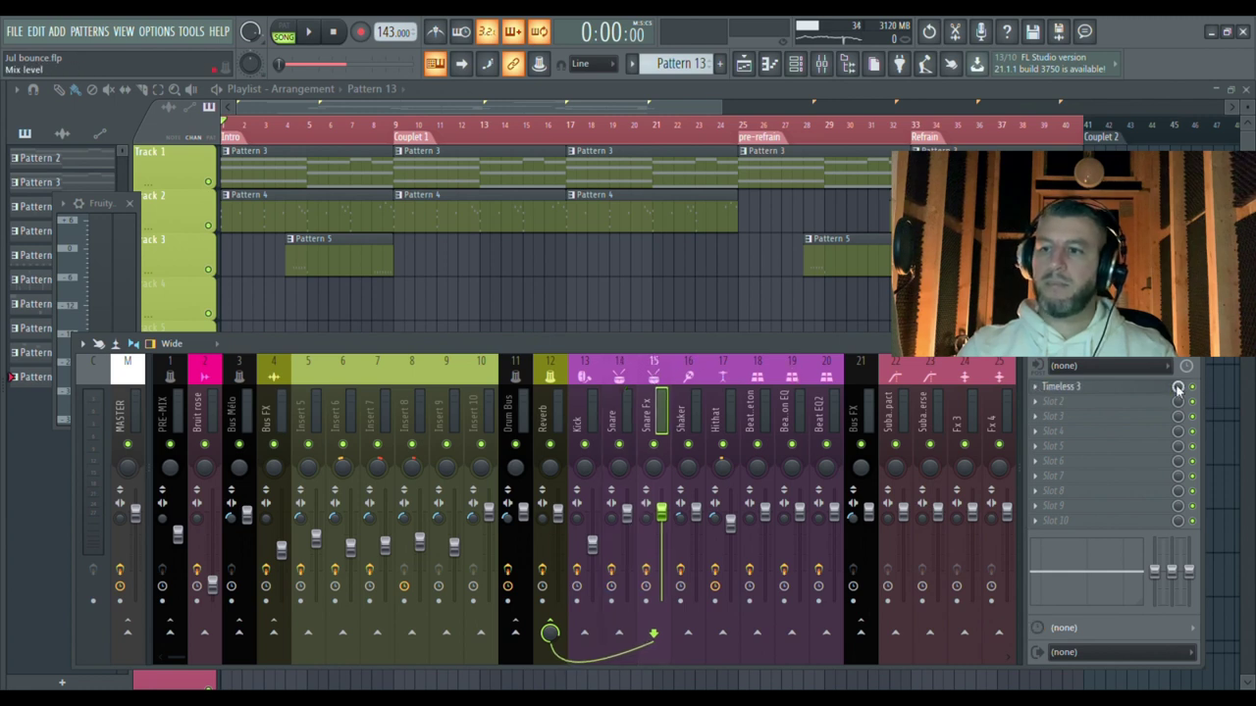
{"action": "left_click", "coordinate": [692, 367]}
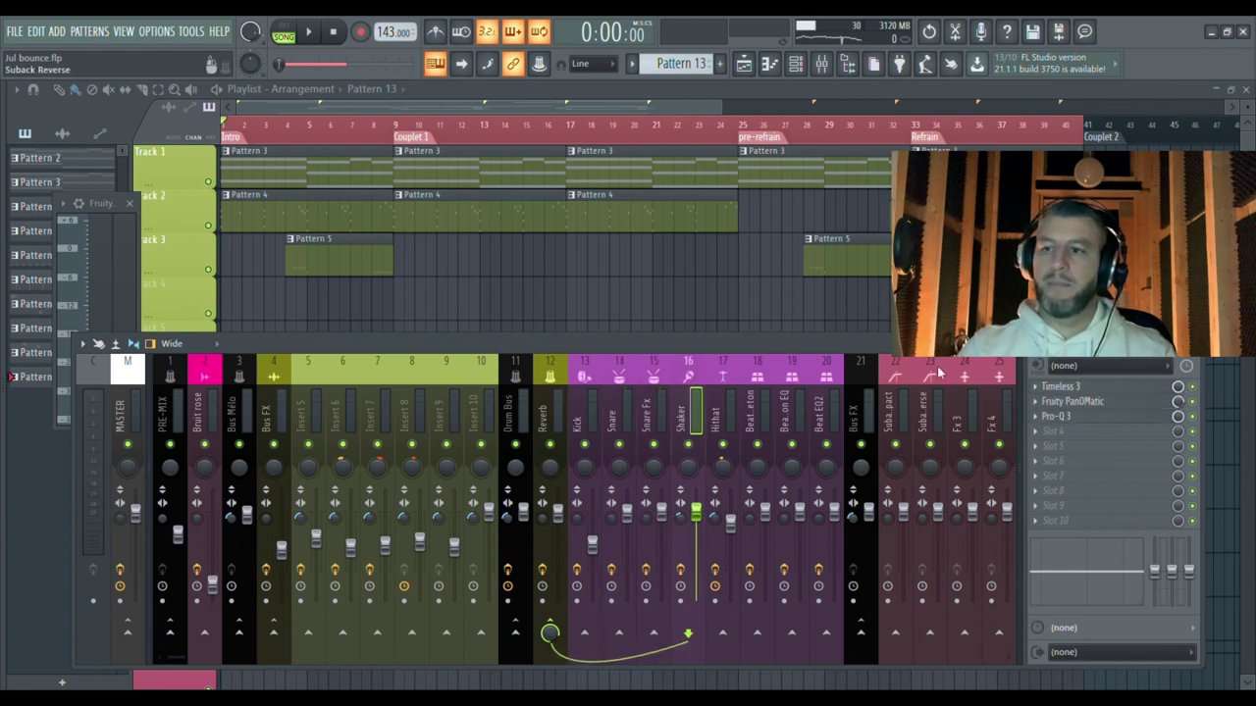
{"action": "left_click", "coordinate": [724, 385]}
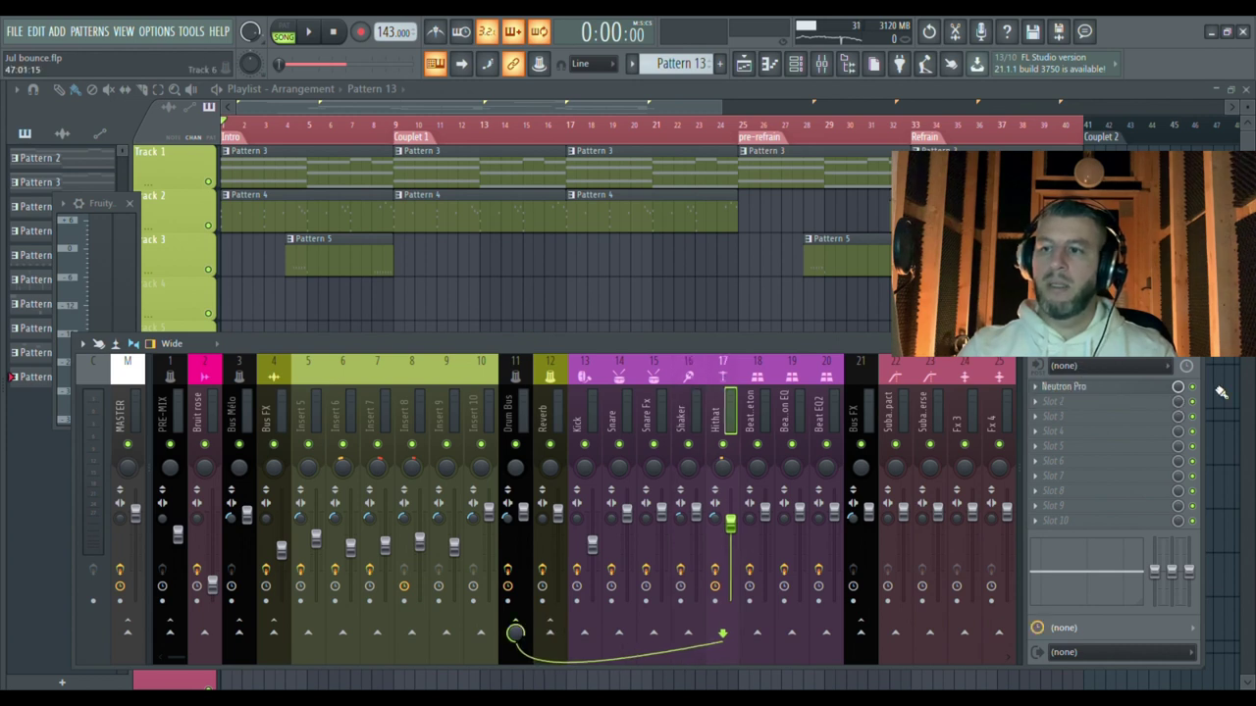
{"action": "left_click", "coordinate": [771, 378]}
{"action": "left_click", "coordinate": [792, 378]}
{"action": "left_click", "coordinate": [826, 378]}
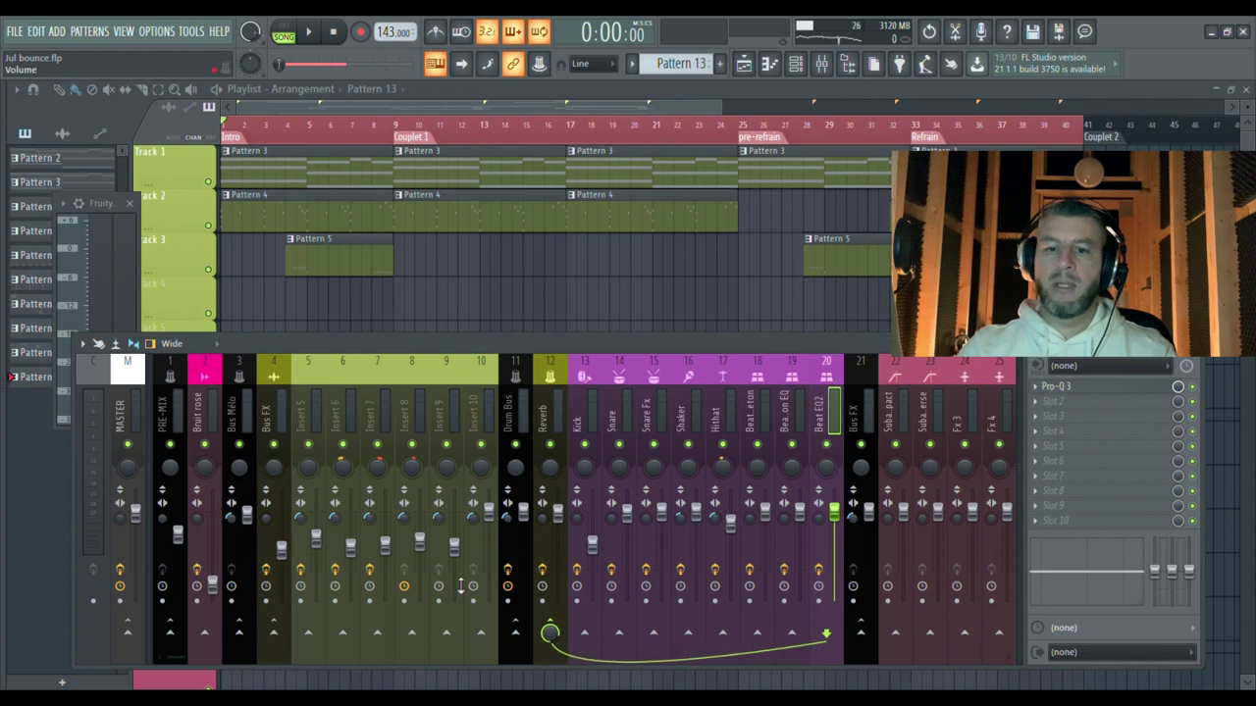
Step: Bypass Pro-Q 3 and Neutron Pro on the Bass 1 track
{"action": "scroll", "coordinate": [314, 667], "scroll_direction": "right", "scroll_amount": 6}
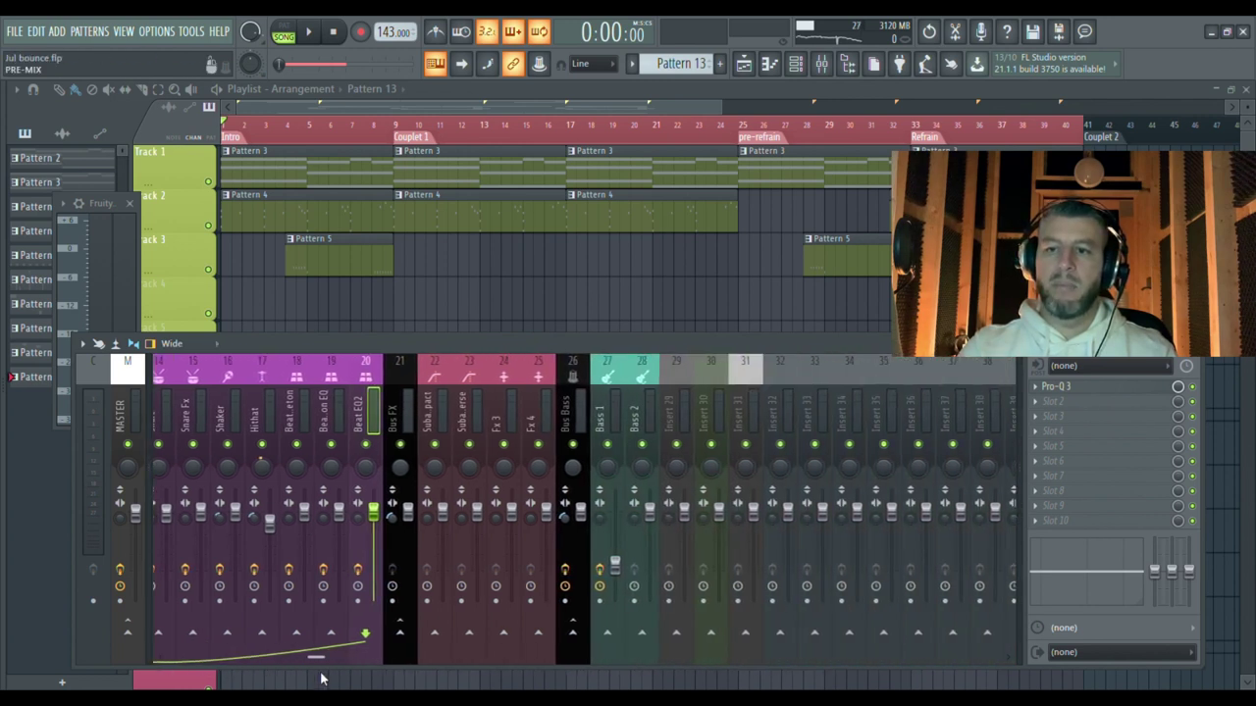
{"action": "left_click", "coordinate": [451, 407]}
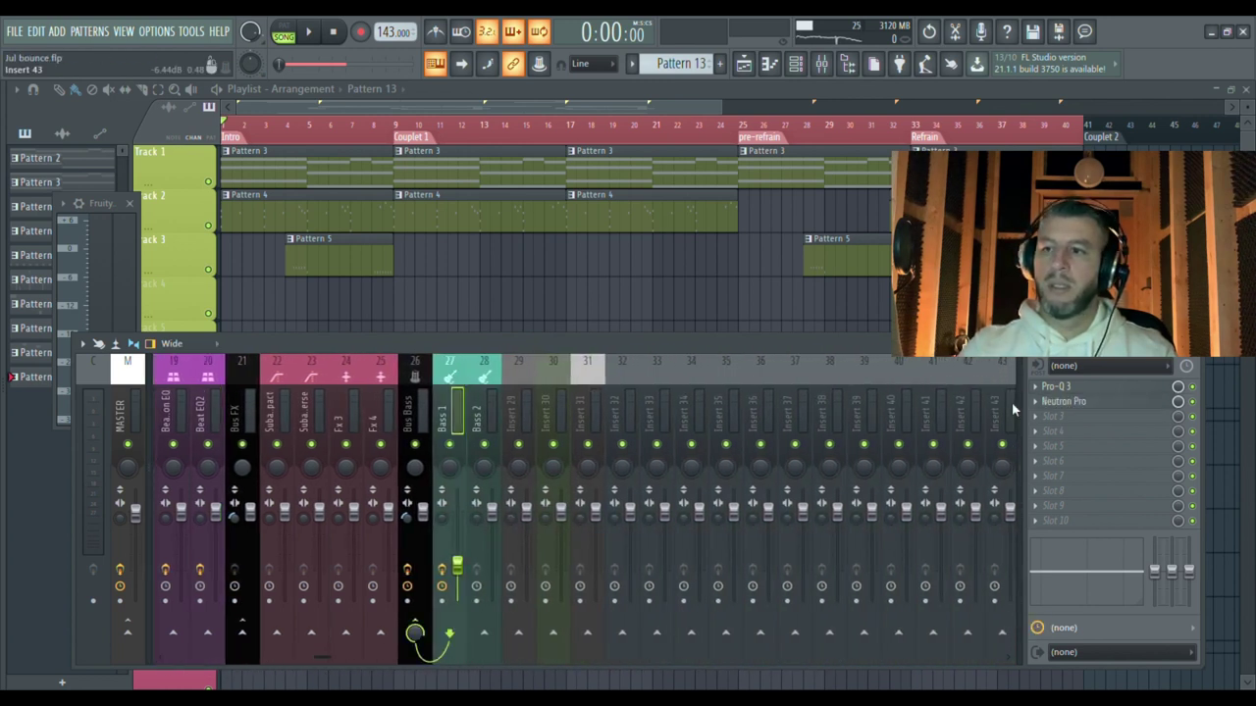
{"action": "left_click", "coordinate": [1192, 387]}
{"action": "left_click", "coordinate": [1192, 401]}
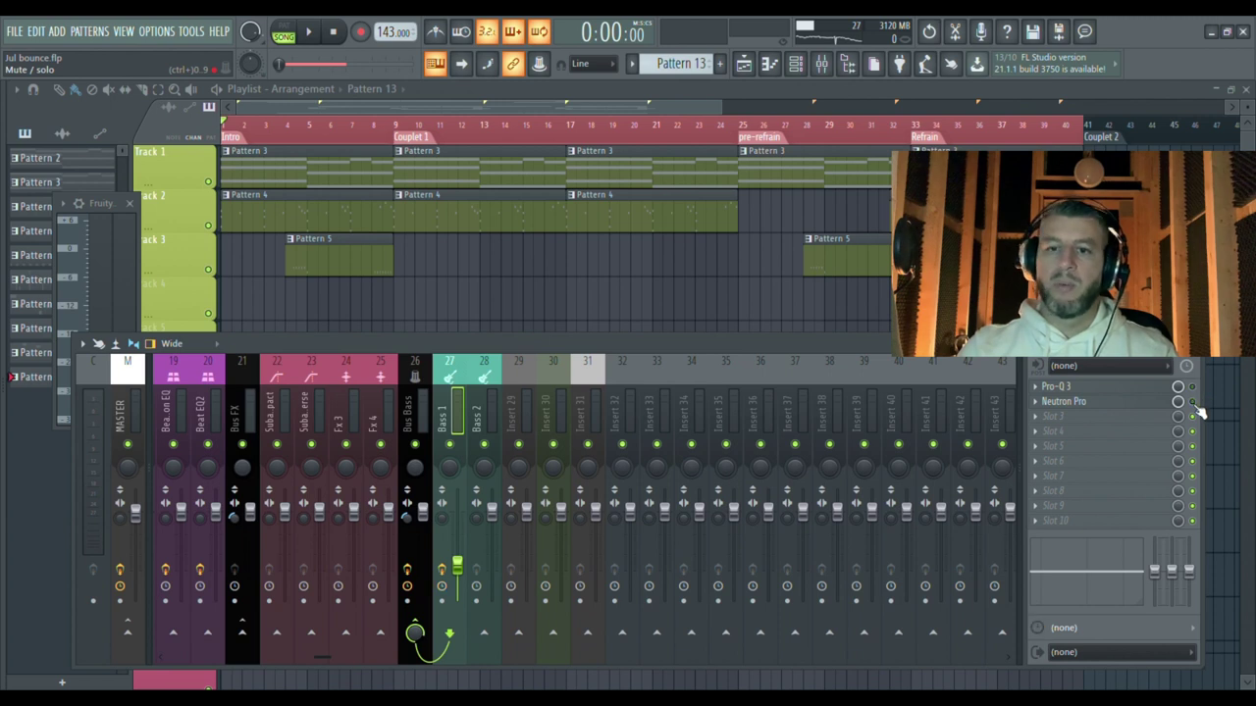
Step: Check the Fx 4, Fx 3, Suback Reverse and Suback impact tracks for any effects left on
{"action": "left_click", "coordinate": [380, 378]}
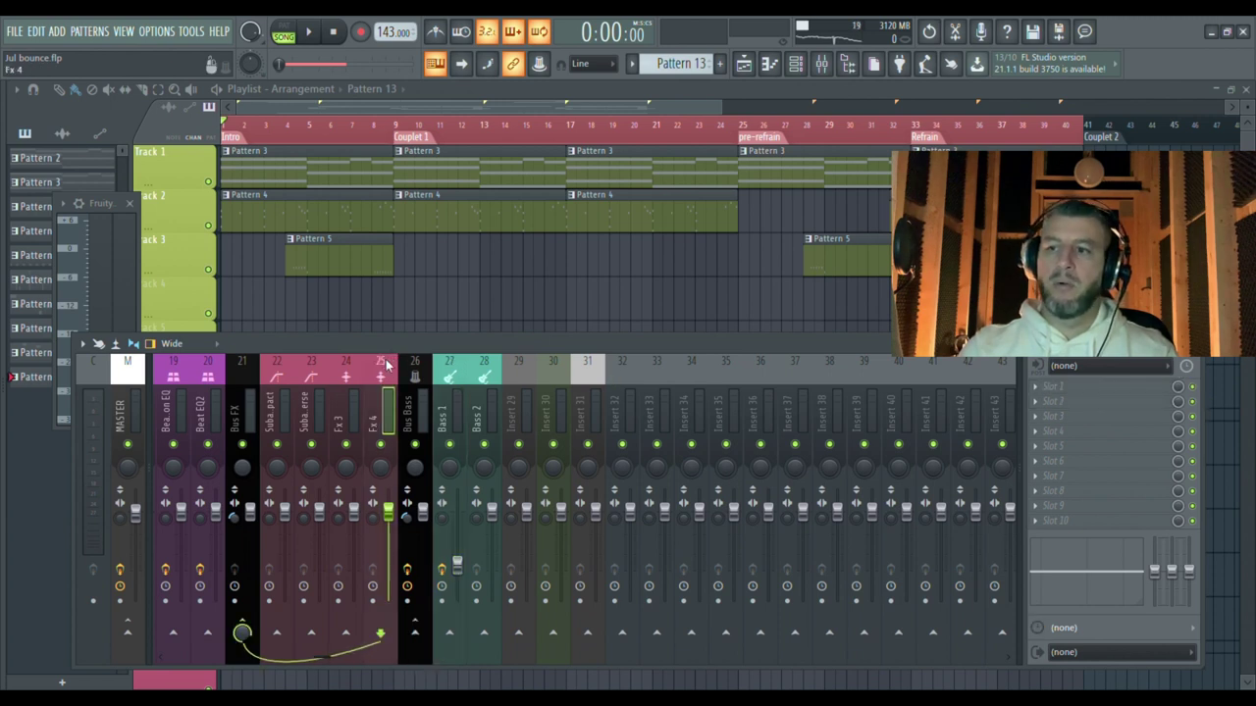
{"action": "left_click", "coordinate": [333, 378]}
{"action": "left_click", "coordinate": [311, 377]}
{"action": "left_click", "coordinate": [276, 378]}
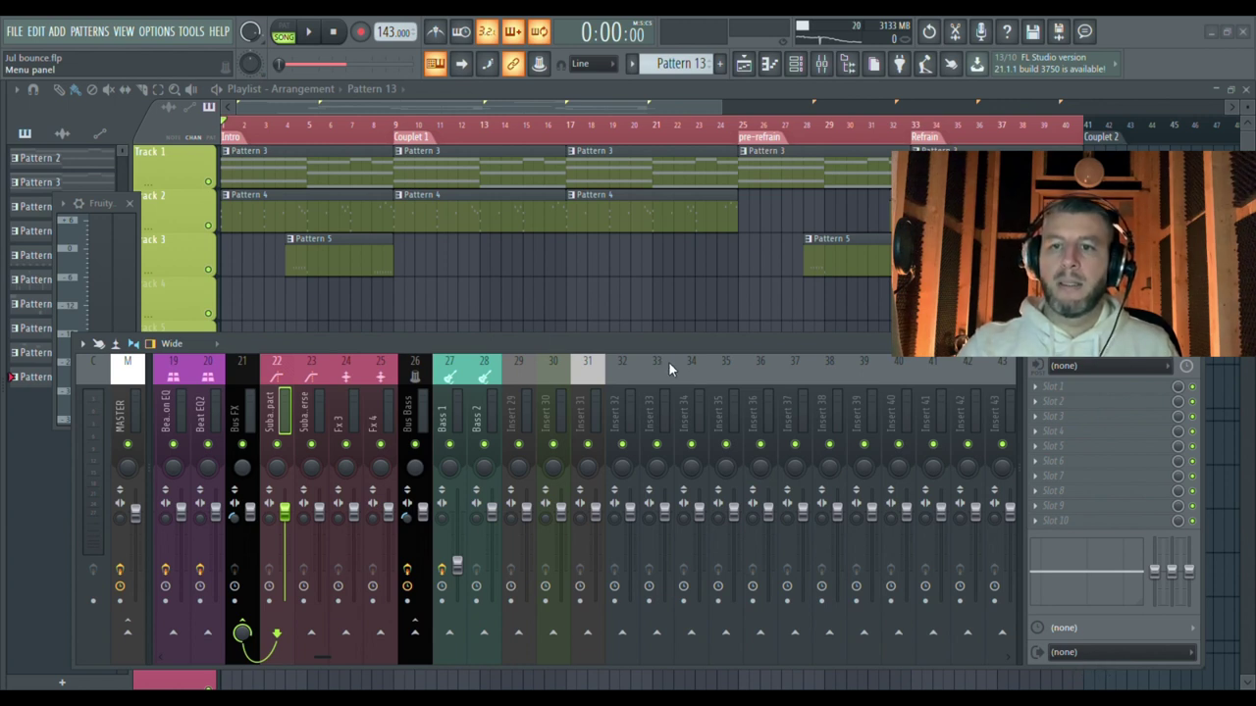
{"action": "key", "text": "Home"}
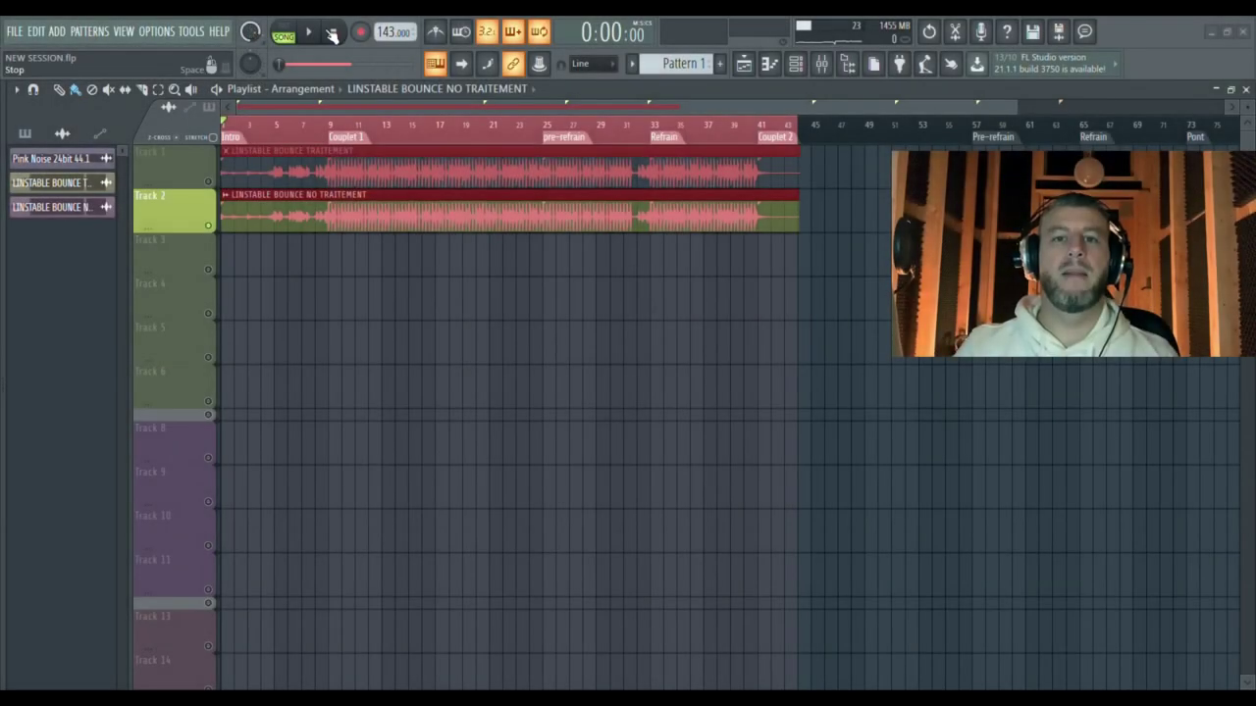
Step: Play the untreated bounce from the start, stop it, and play the treated bounce with Track 1 soloed
{"action": "left_click", "coordinate": [314, 35]}
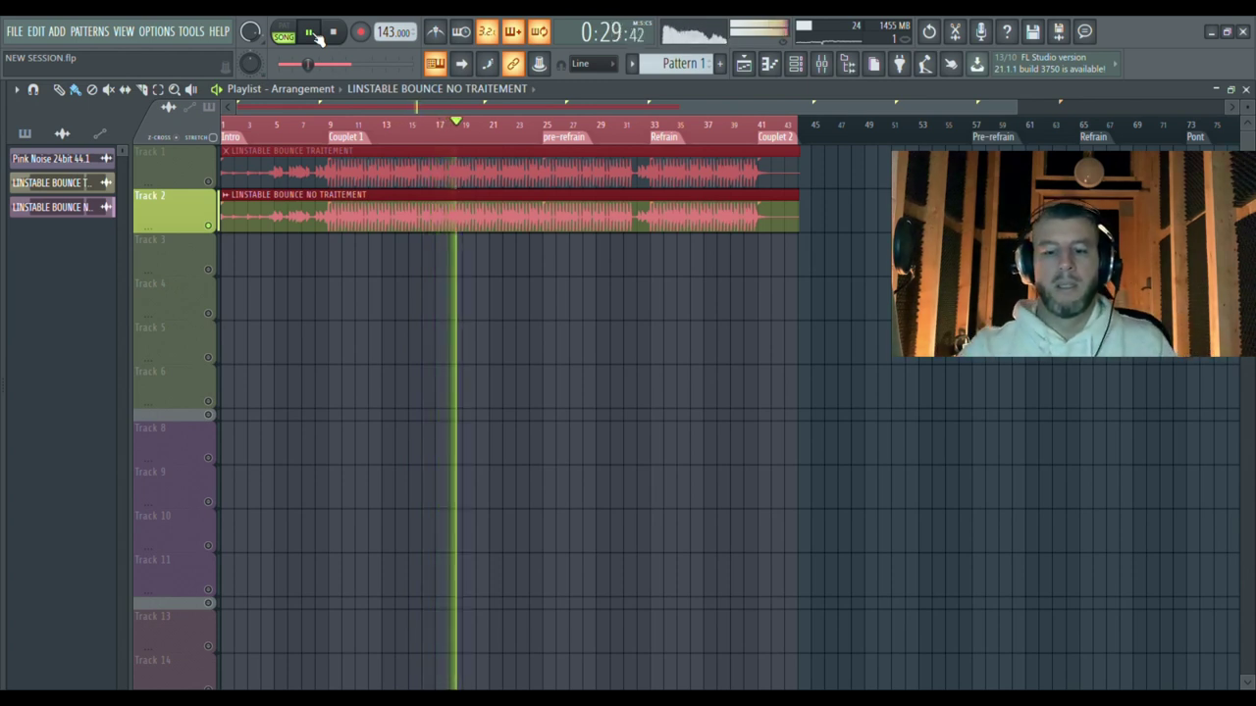
{"action": "key", "text": "space"}
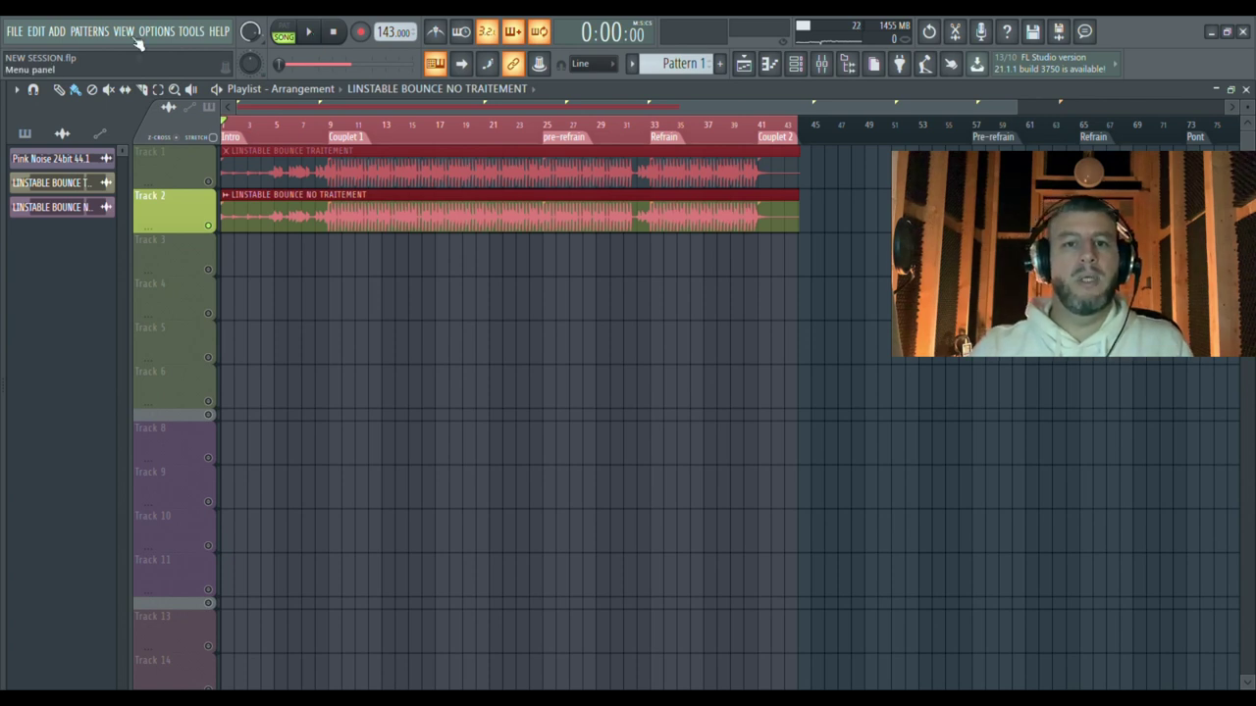
{"action": "right_click", "coordinate": [208, 183]}
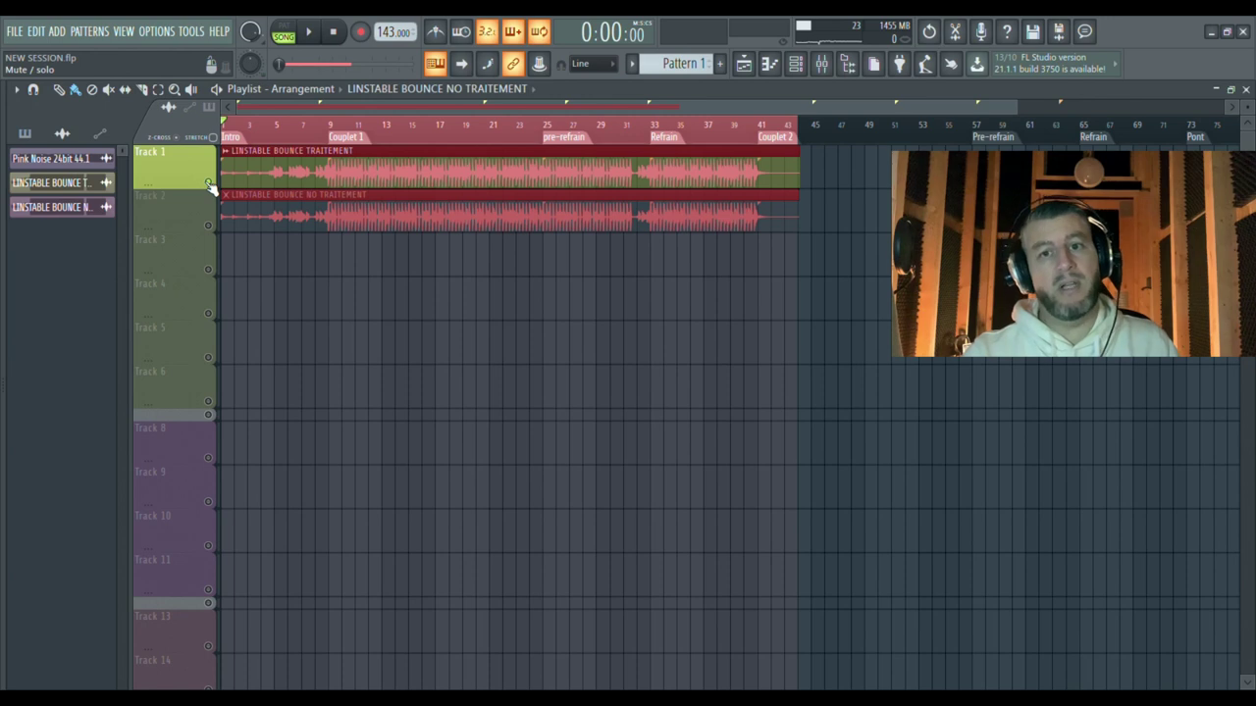
{"action": "key", "text": "space"}
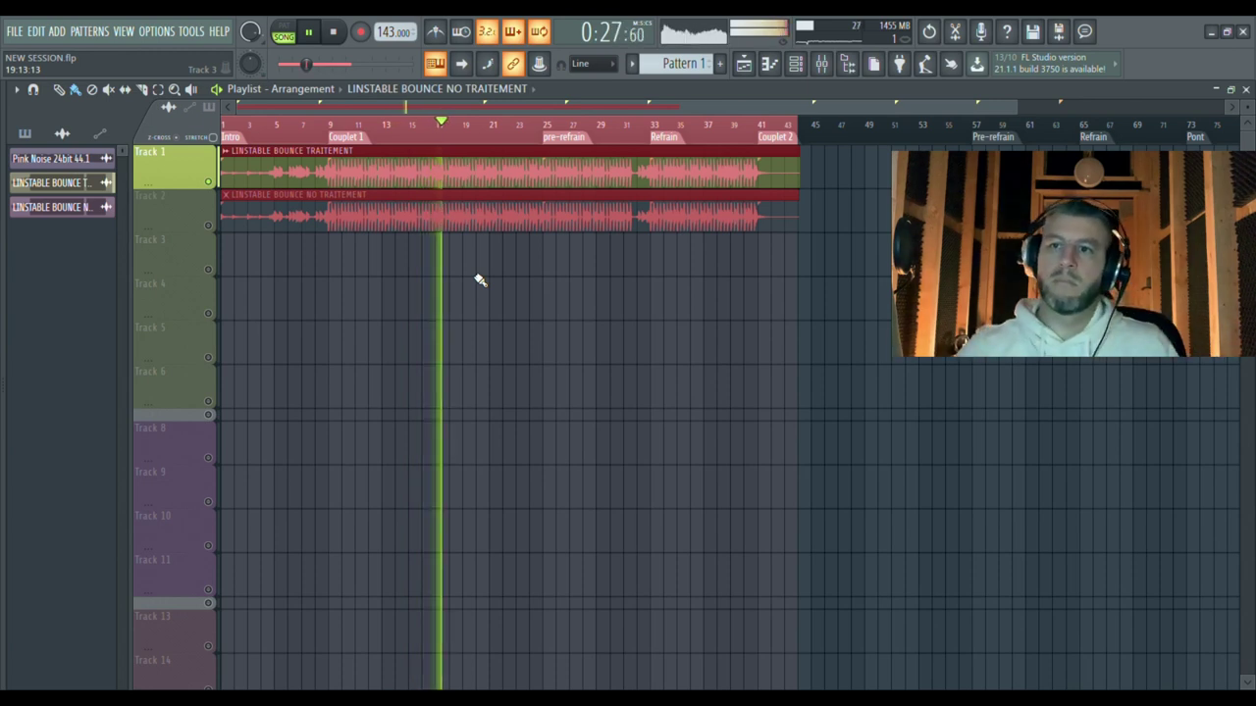
Step: Look over the mixer tracks from the first insert onward while the treated bounce plays, and stop playback
{"action": "left_click", "coordinate": [821, 65]}
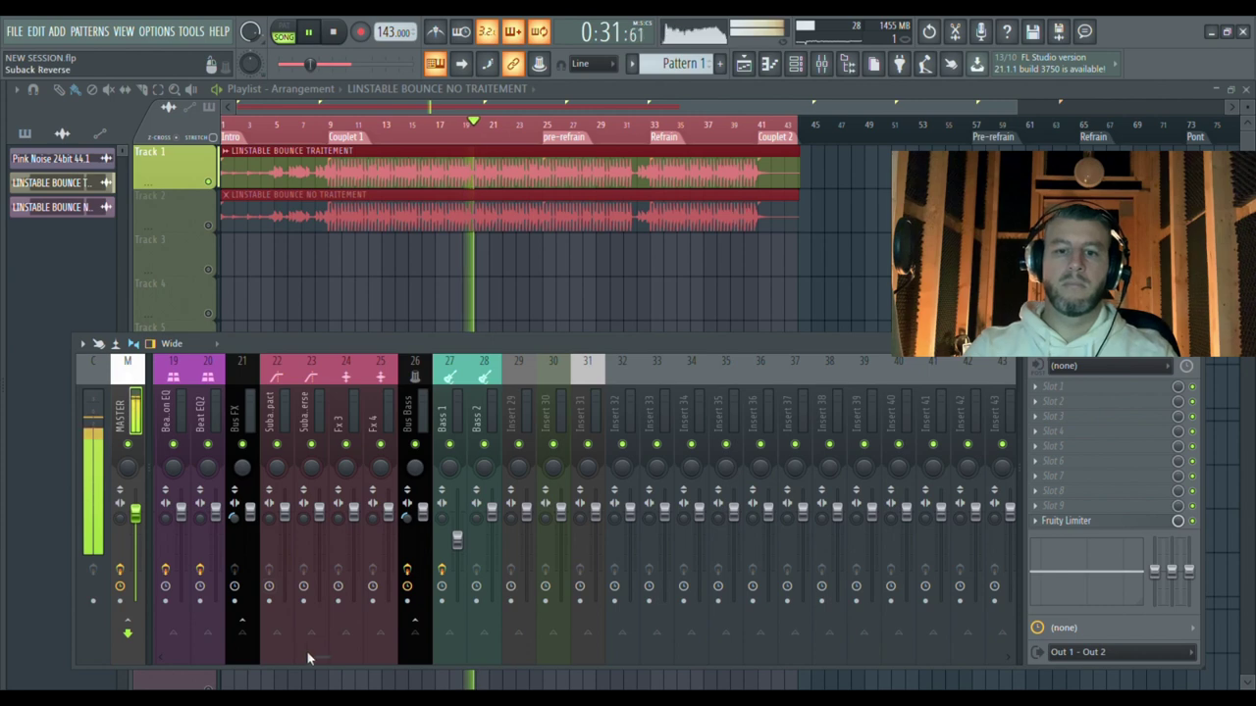
{"action": "left_click_drag", "start_coordinate": [320, 663], "coordinate": [146, 623]}
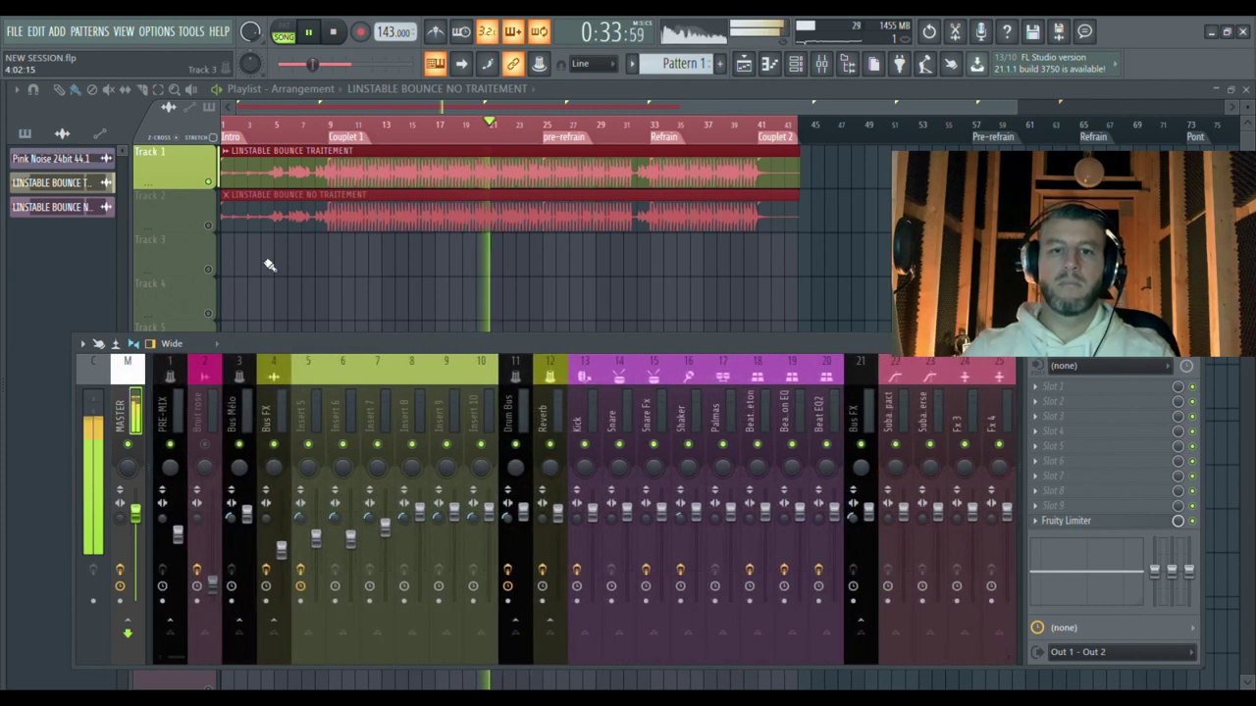
{"action": "left_click", "coordinate": [335, 32]}
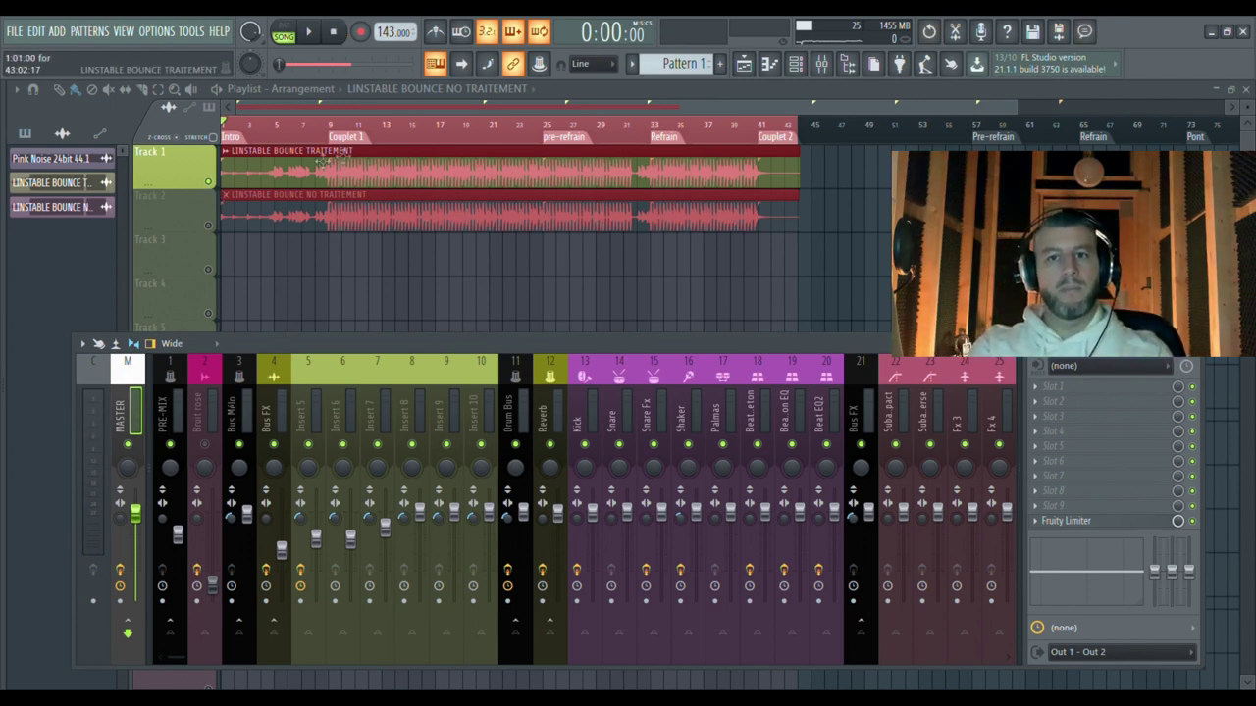
Step: Compare the treated and untreated bounces from bar 13 by alternating between Tracks 1 and 2 during playback
{"action": "key", "text": "F9"}
{"action": "left_click", "coordinate": [383, 129]}
{"action": "key", "text": "space"}
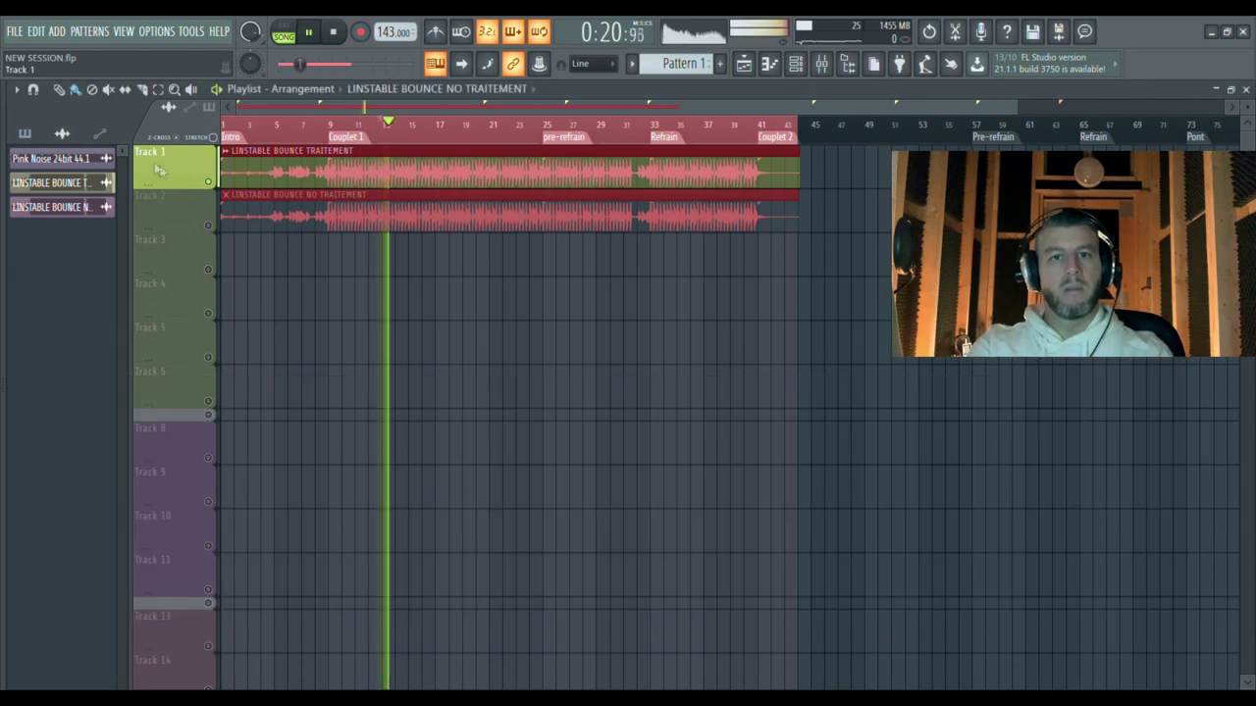
{"action": "left_click", "coordinate": [207, 182]}
{"action": "left_click", "coordinate": [208, 227]}
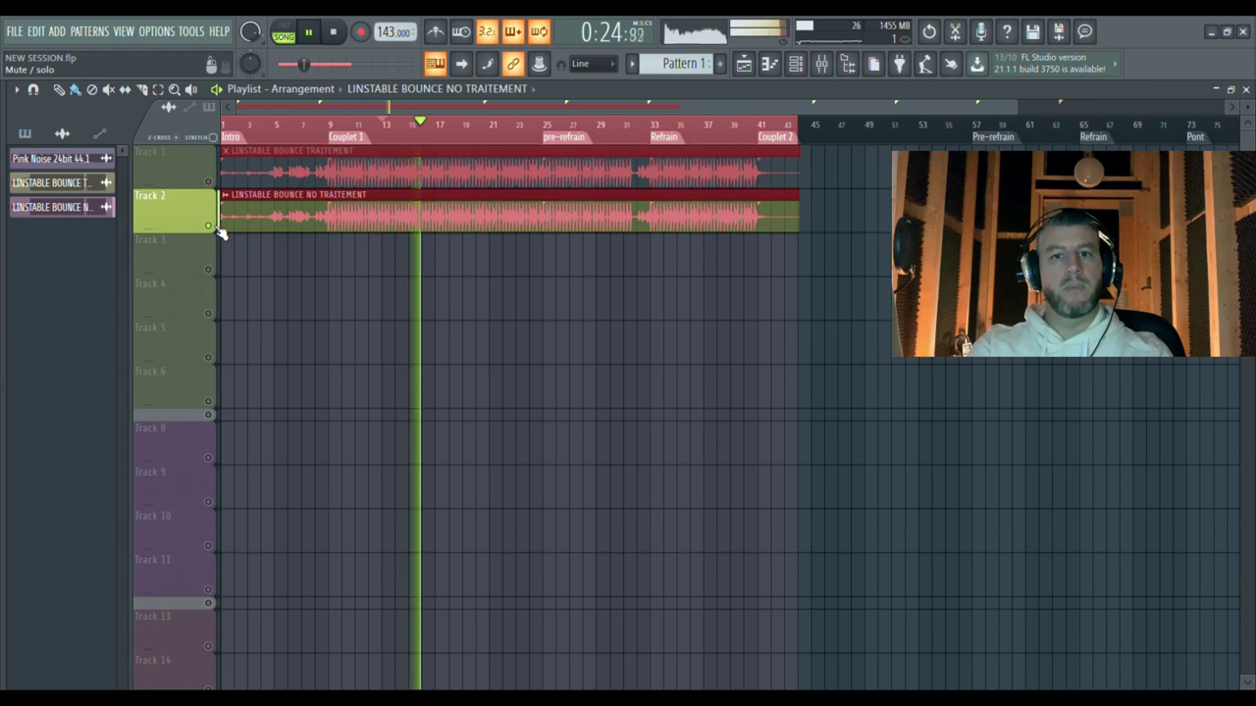
{"action": "left_click", "coordinate": [218, 228]}
{"action": "left_click", "coordinate": [216, 184]}
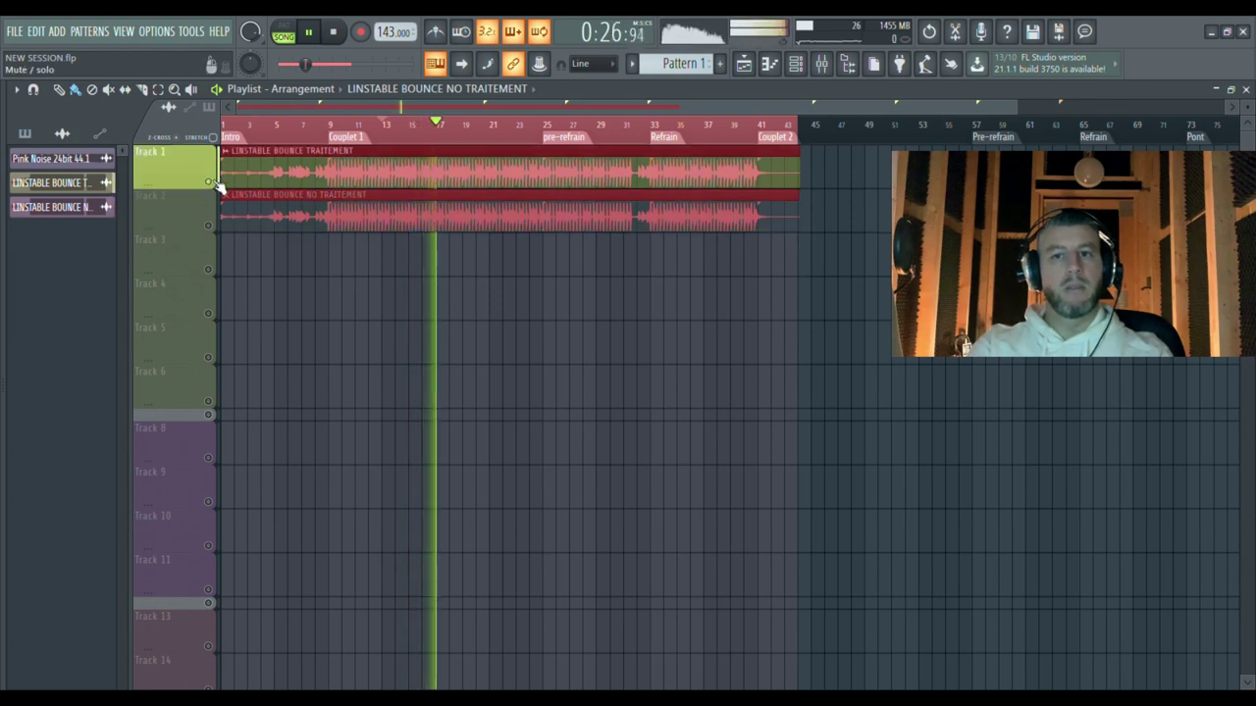
{"action": "left_click", "coordinate": [218, 187]}
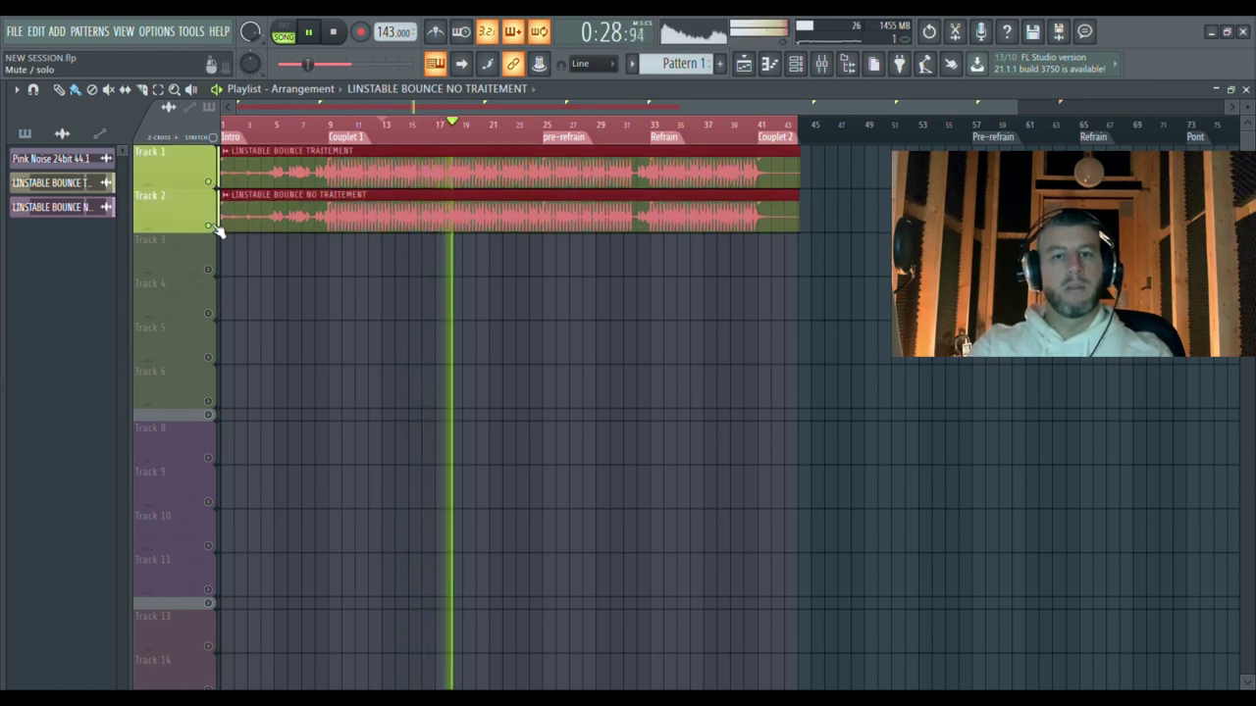
{"action": "left_click", "coordinate": [217, 187]}
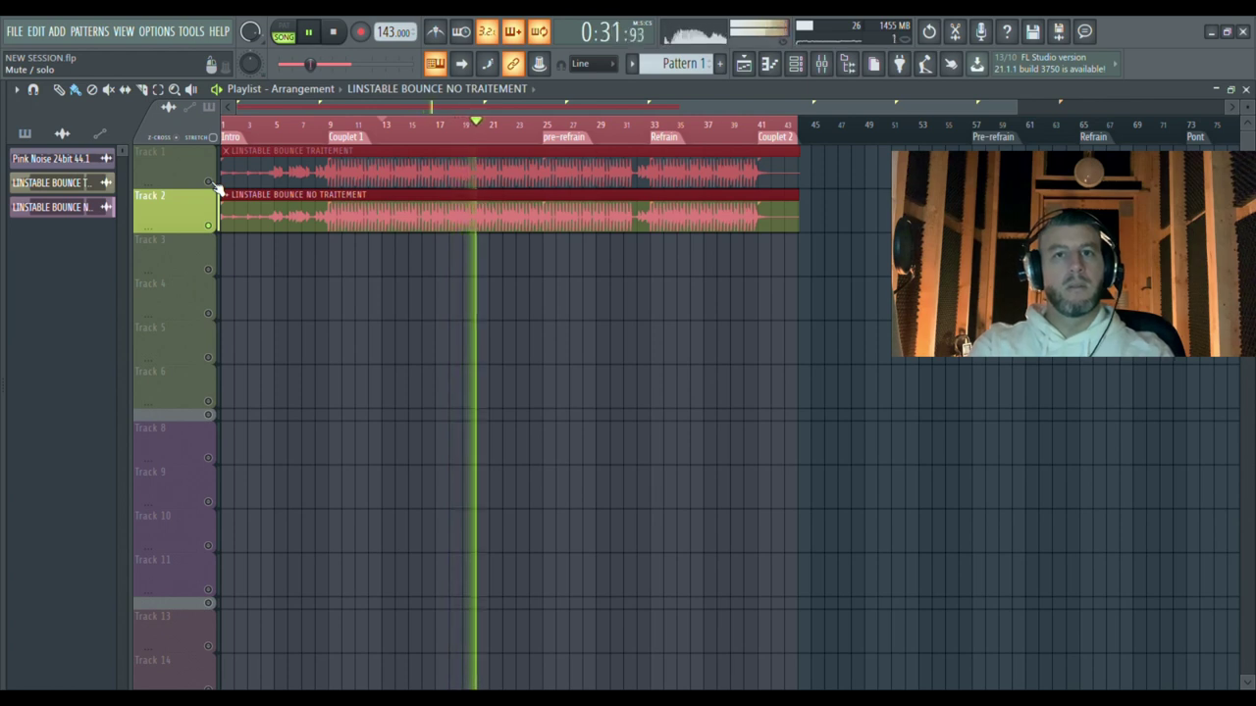
{"action": "key", "text": "space"}
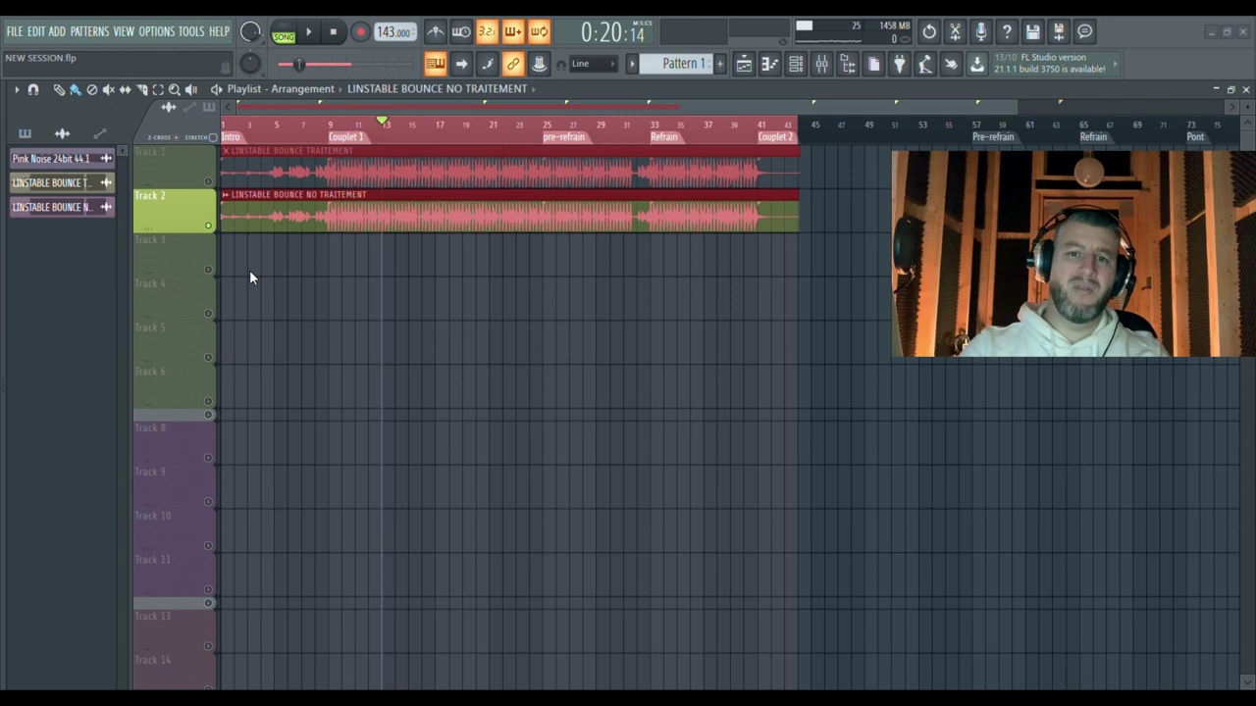
Step: Open the MASTER FINAL project and place the LINSTABLE BOUNCE TRAITEMENT clip at the start of Track 1
{"action": "key", "text": "ctrl+o"}
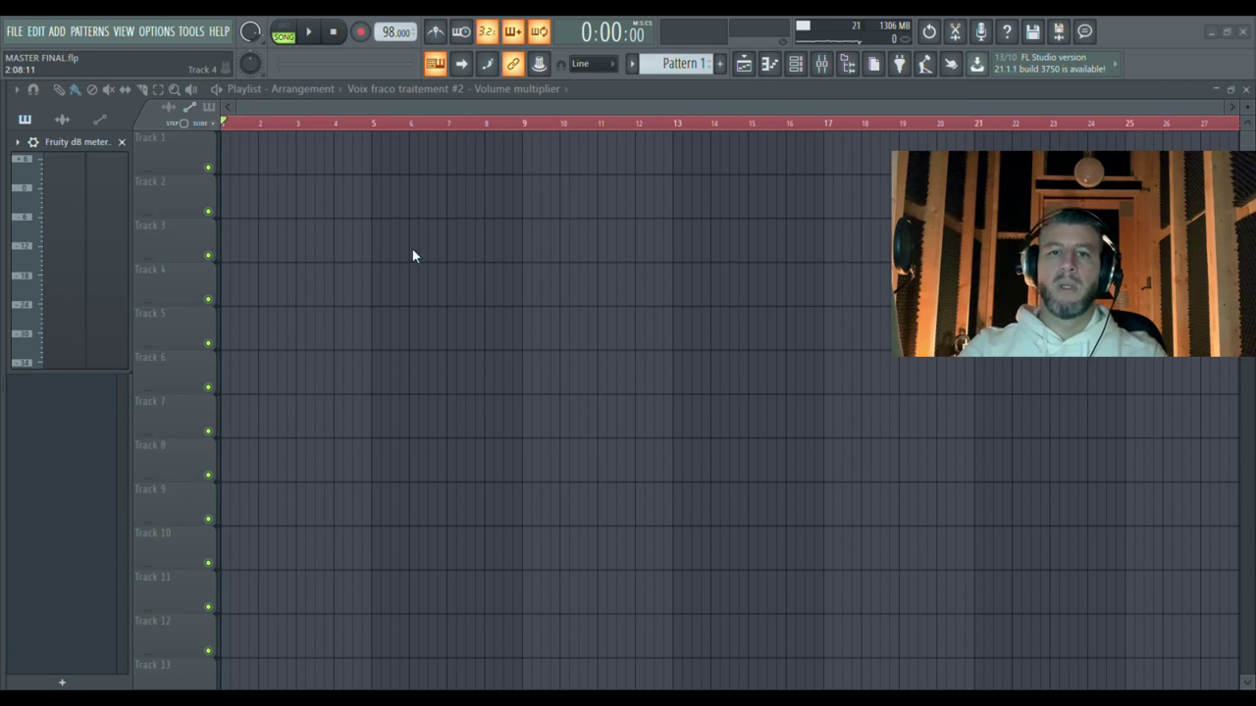
{"action": "left_click_drag", "start_coordinate": [228, 148], "coordinate": [228, 148]}
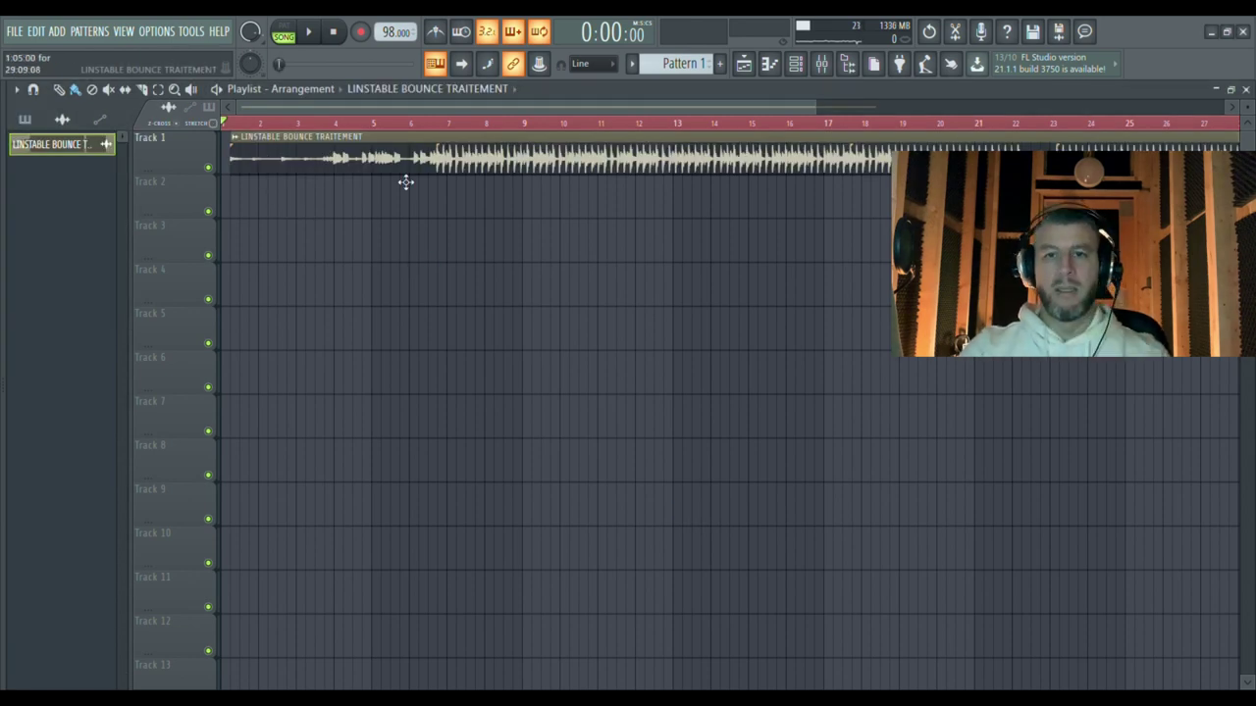
{"action": "left_click_drag", "start_coordinate": [407, 182], "coordinate": [281, 194]}
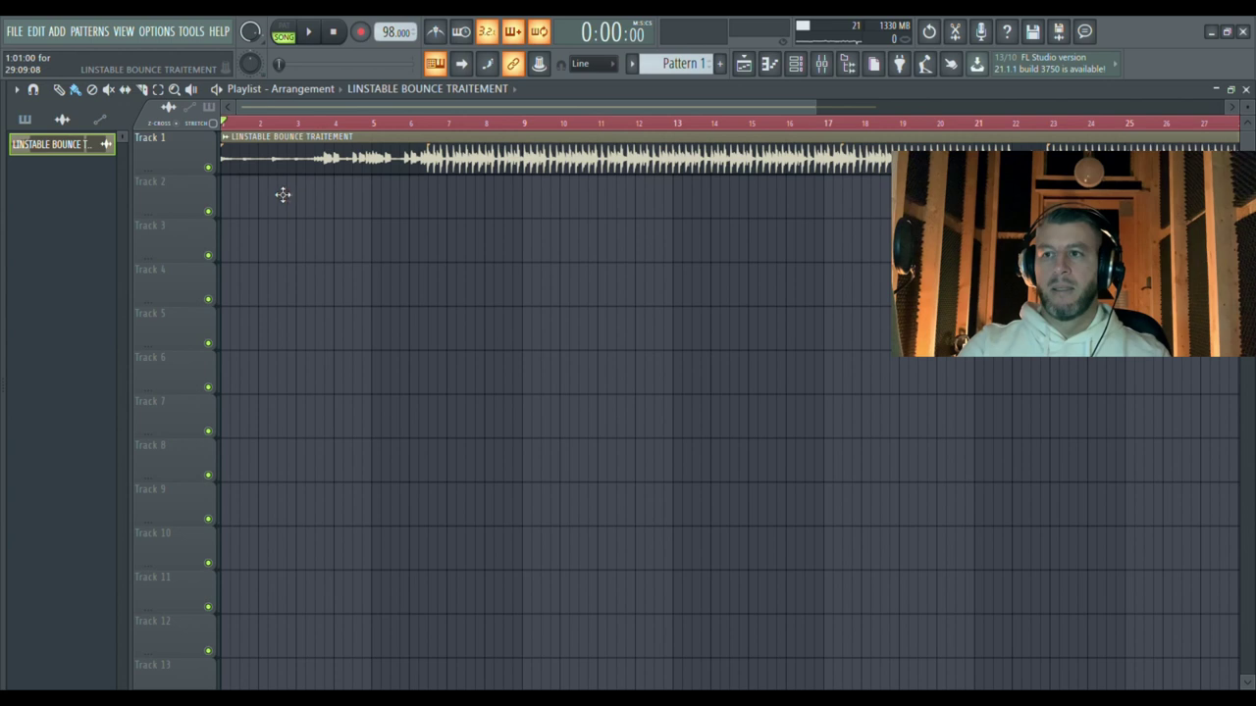
Step: Show the master's Fruity dB meter and bypass Ozone Pro, with the mixer moved below the first playlist tracks and widened
{"action": "left_click", "coordinate": [821, 65]}
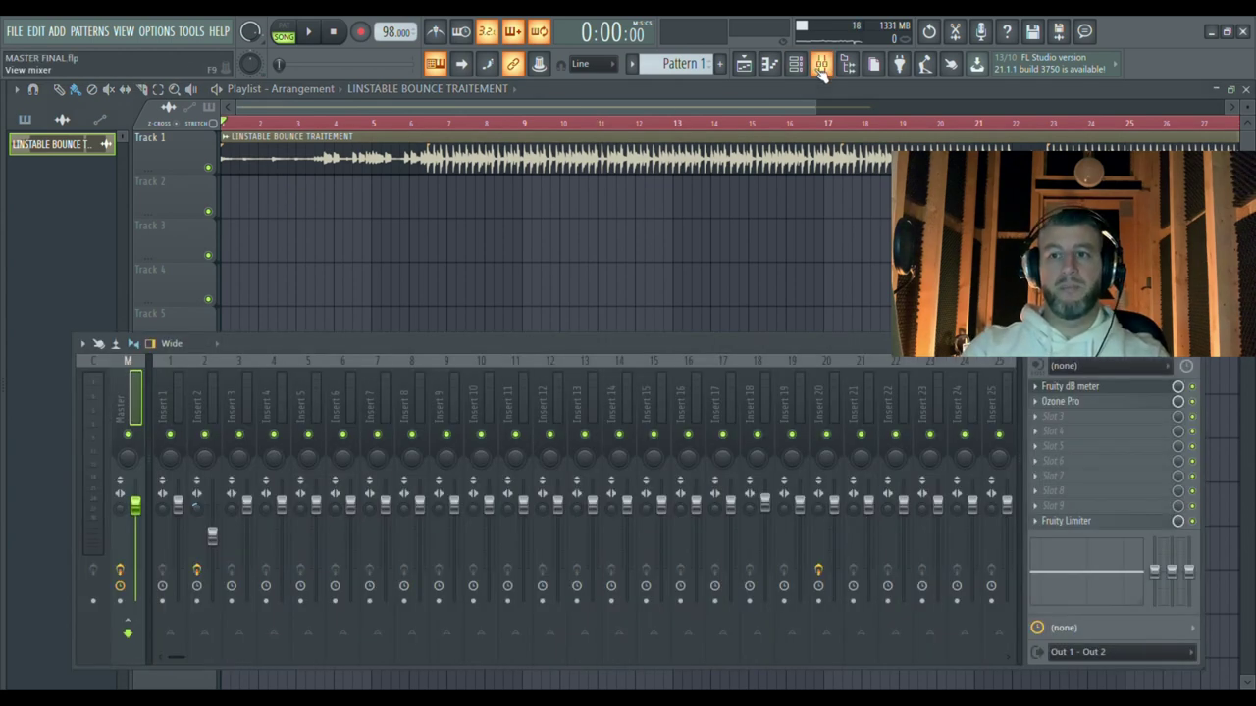
{"action": "left_click", "coordinate": [1136, 390]}
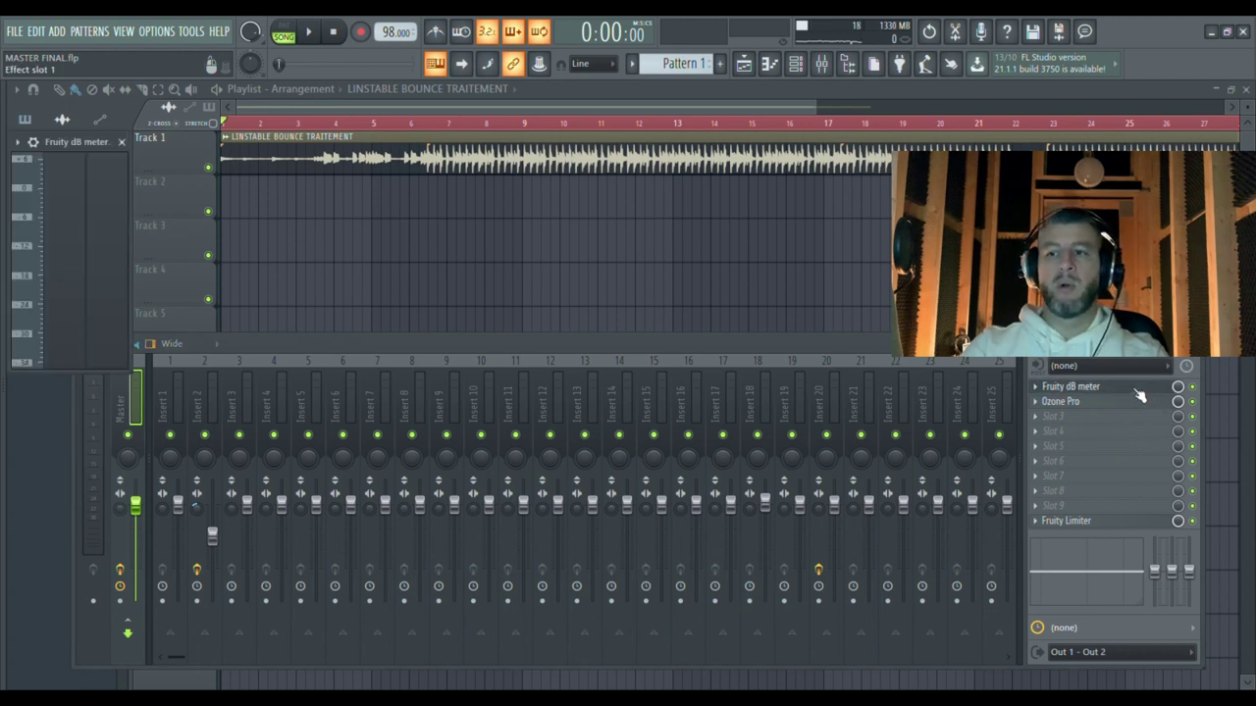
{"action": "left_click", "coordinate": [1199, 406]}
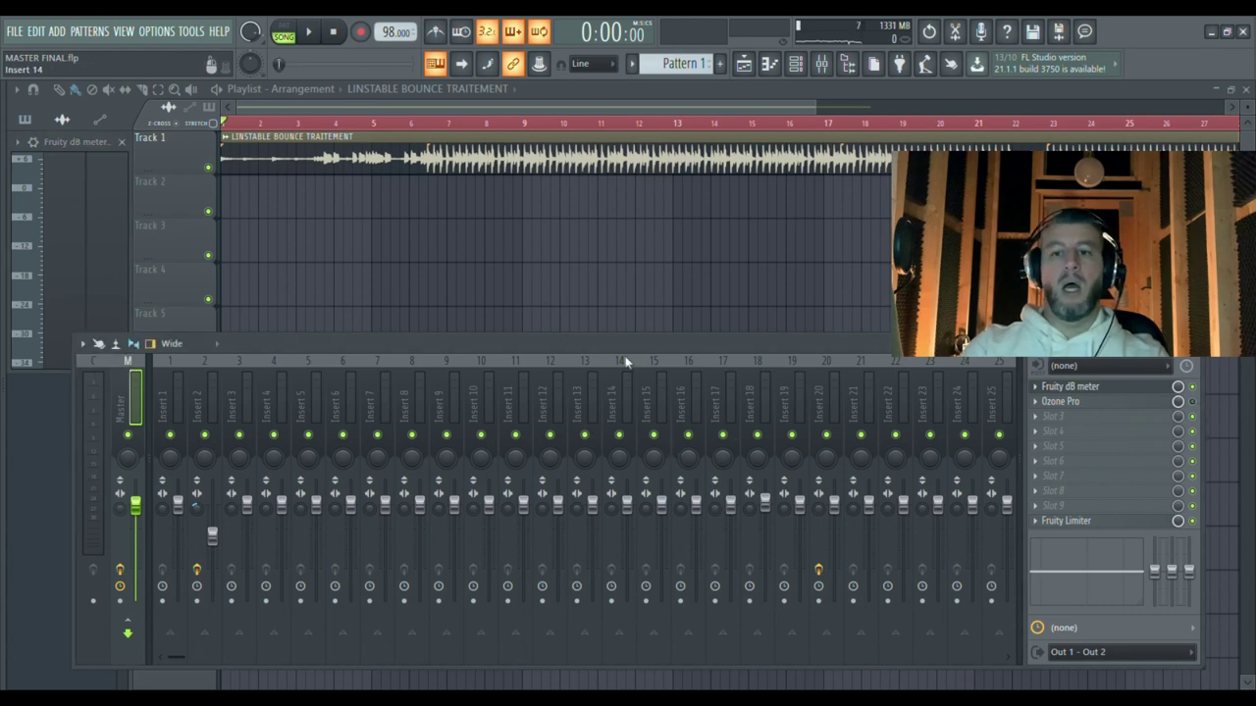
{"action": "left_click_drag", "start_coordinate": [612, 342], "coordinate": [550, 386]}
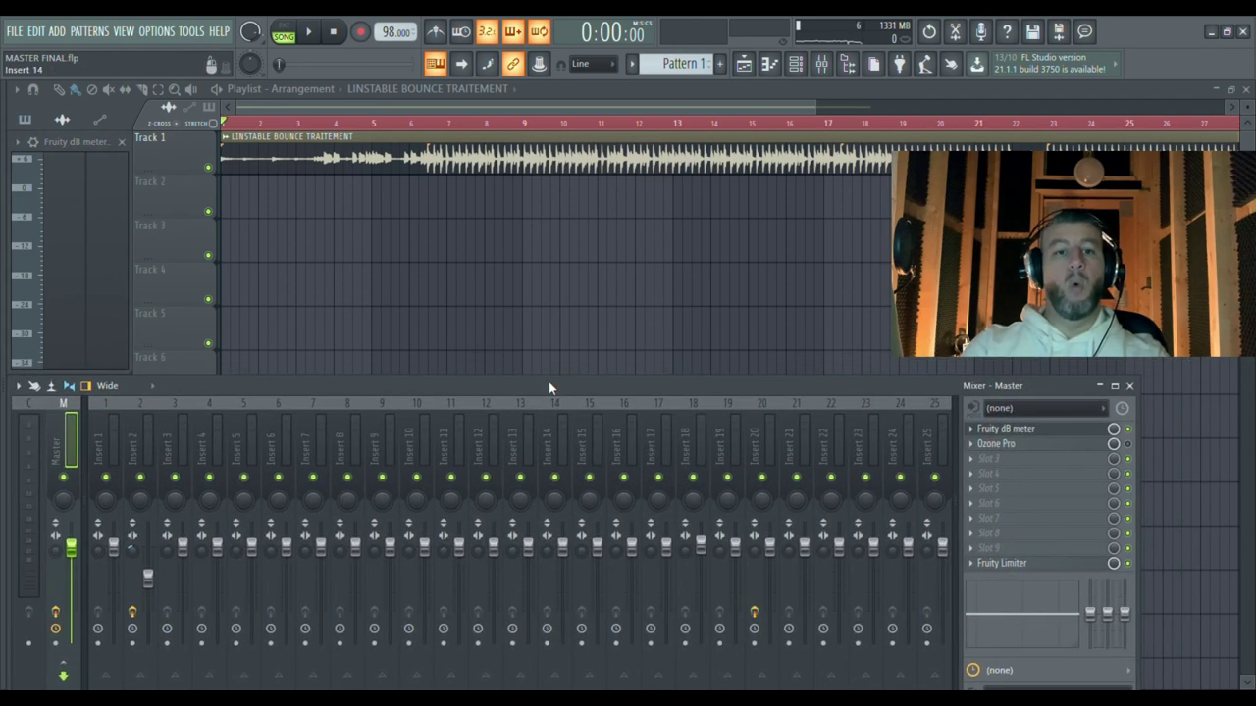
{"action": "left_click_drag", "start_coordinate": [1146, 470], "coordinate": [1253, 470]}
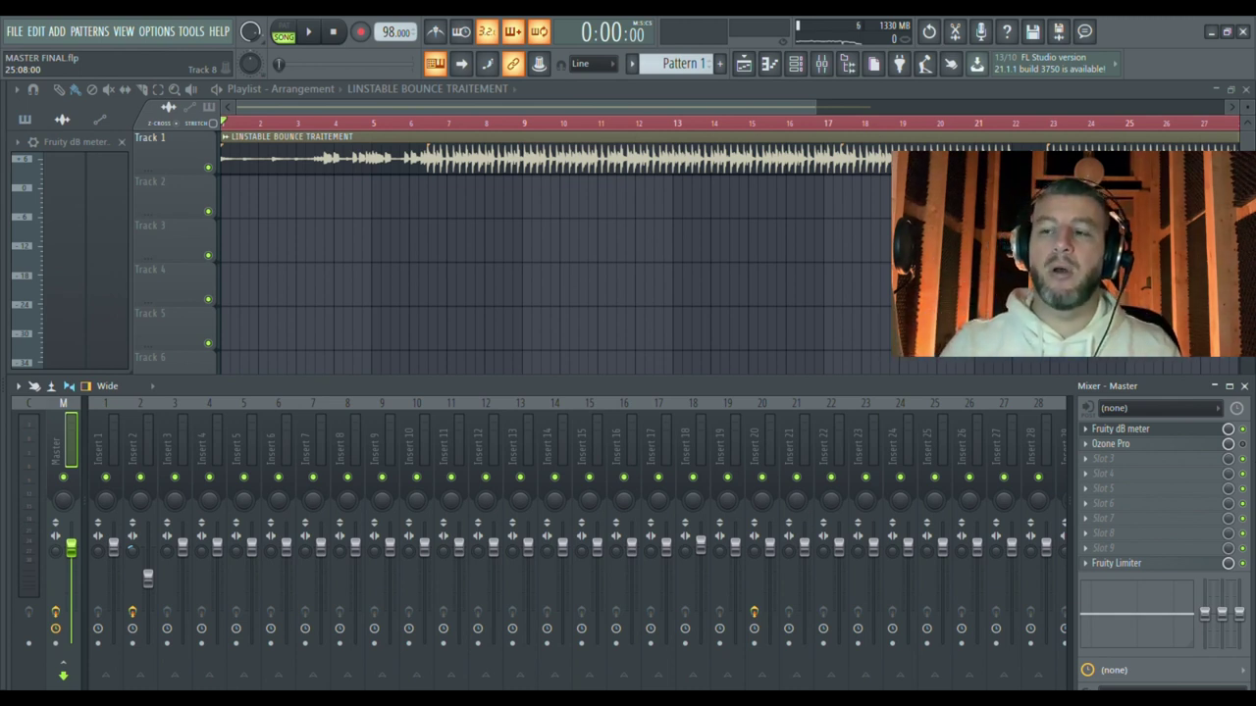
Step: Play the beat from the drum entry with Ozone Pro bypassed and check its level on the Fruity dB meter
{"action": "key", "text": "space"}
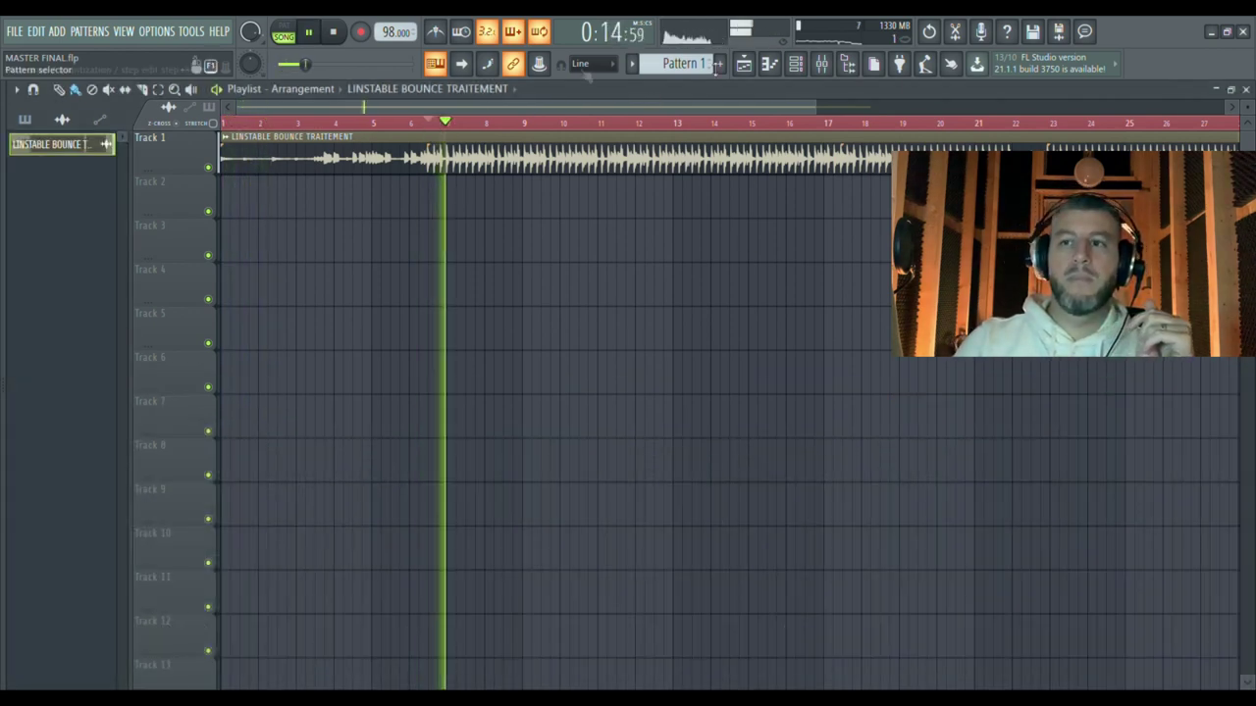
{"action": "left_click", "coordinate": [821, 64]}
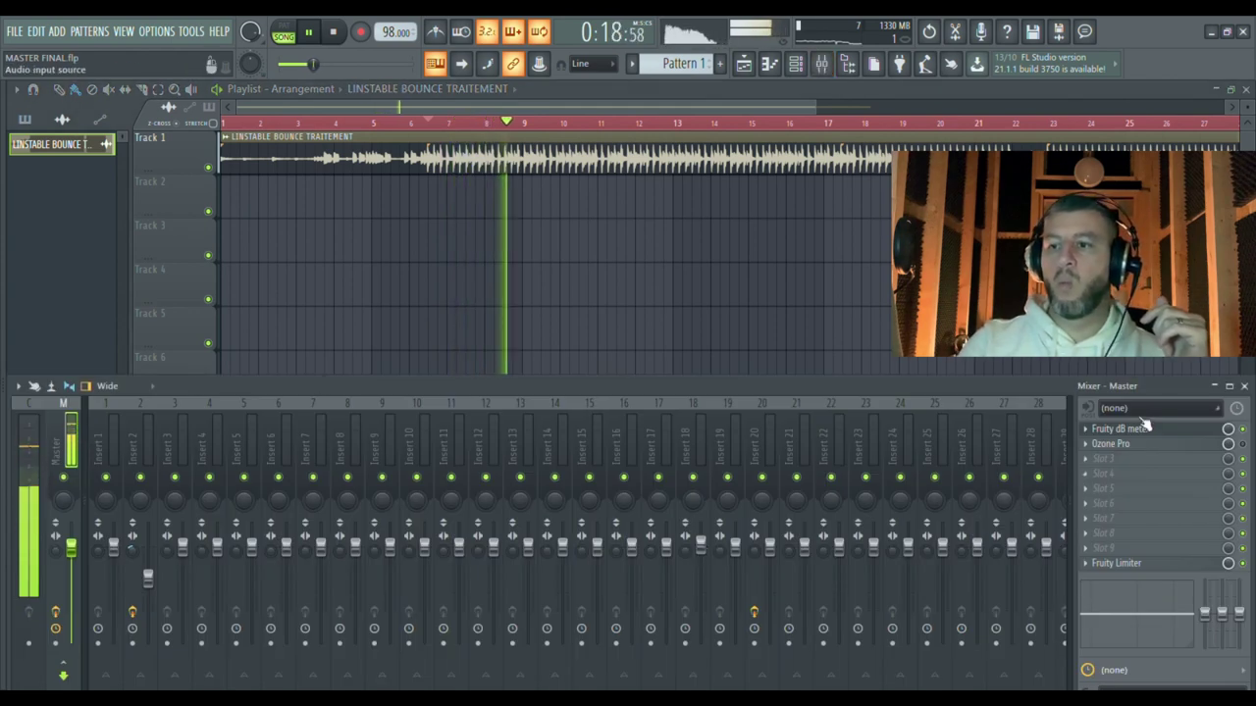
{"action": "left_click", "coordinate": [1145, 434]}
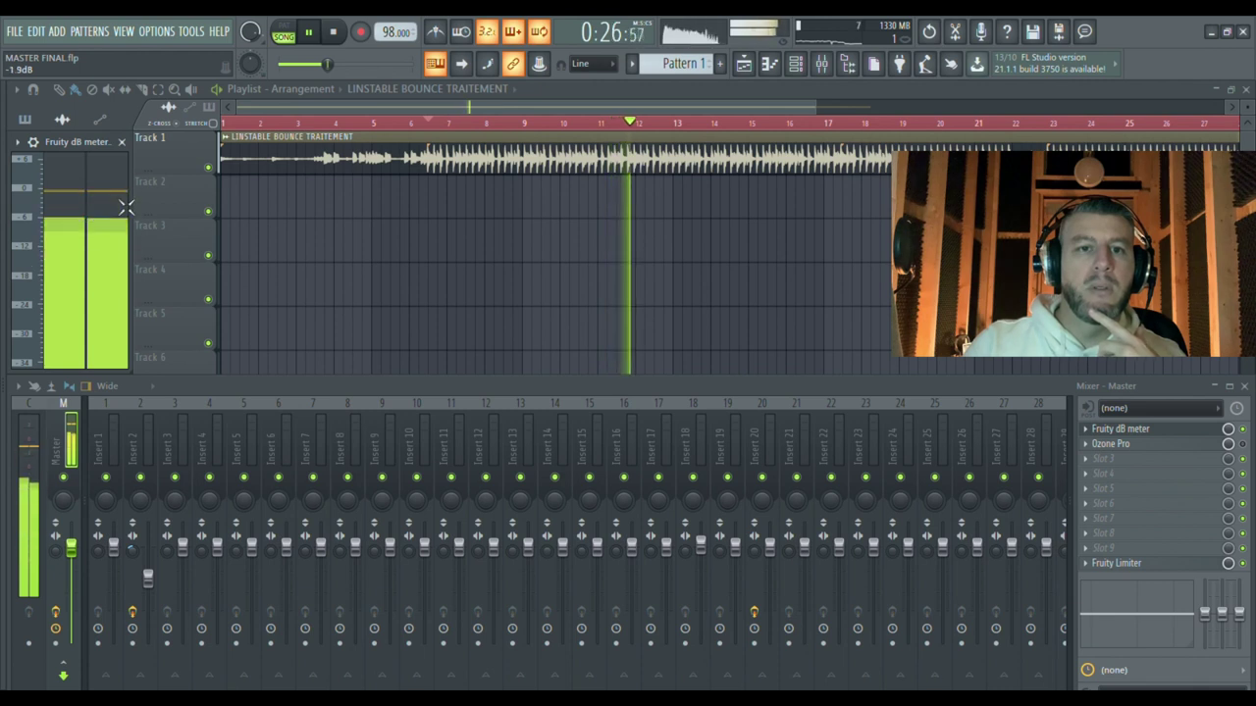
{"action": "key", "text": "space"}
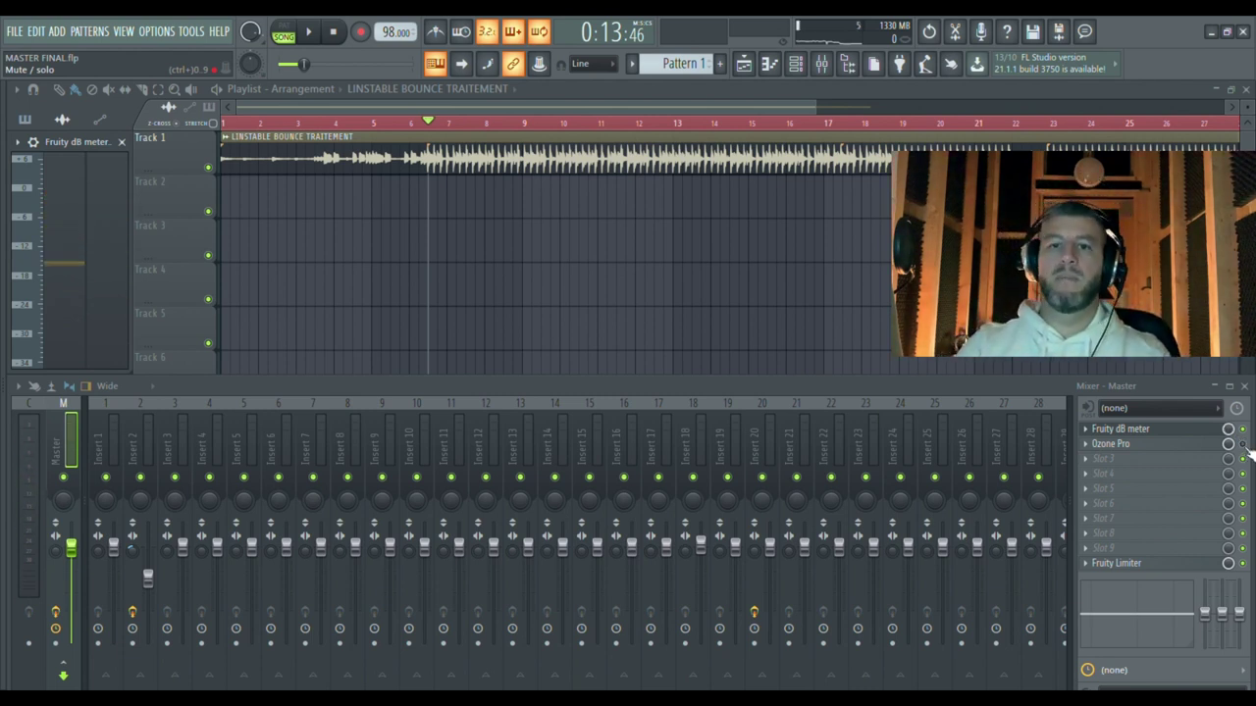
Step: Enable Ozone Pro on the master, look over its module chain, and check the processed beat's level on the dB meter
{"action": "key", "text": "space"}
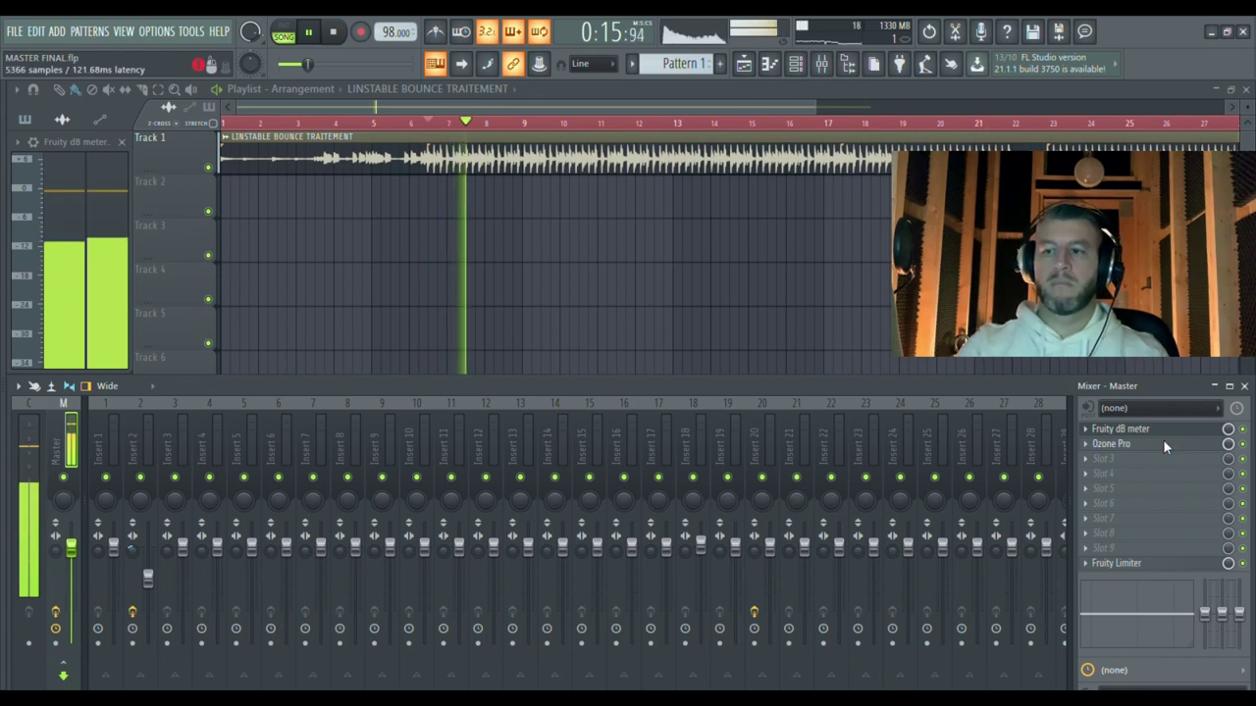
{"action": "key", "text": "space"}
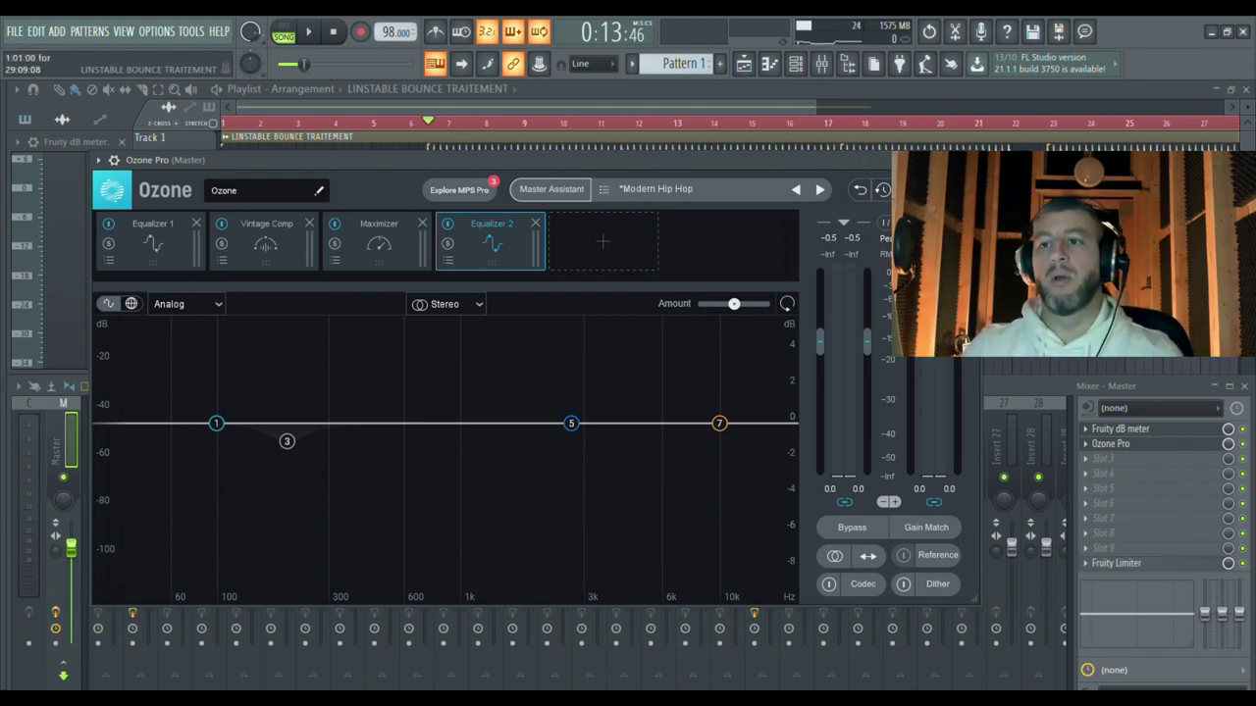
{"action": "key", "text": "Escape"}
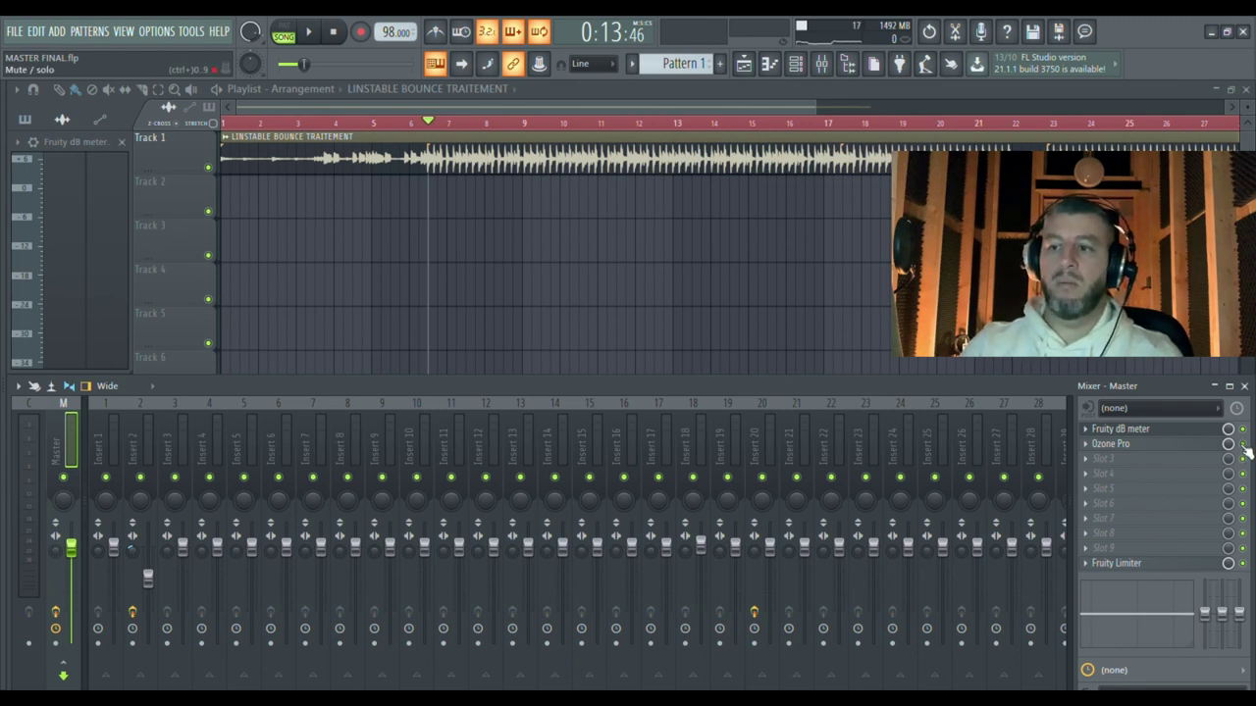
{"action": "key", "text": "space"}
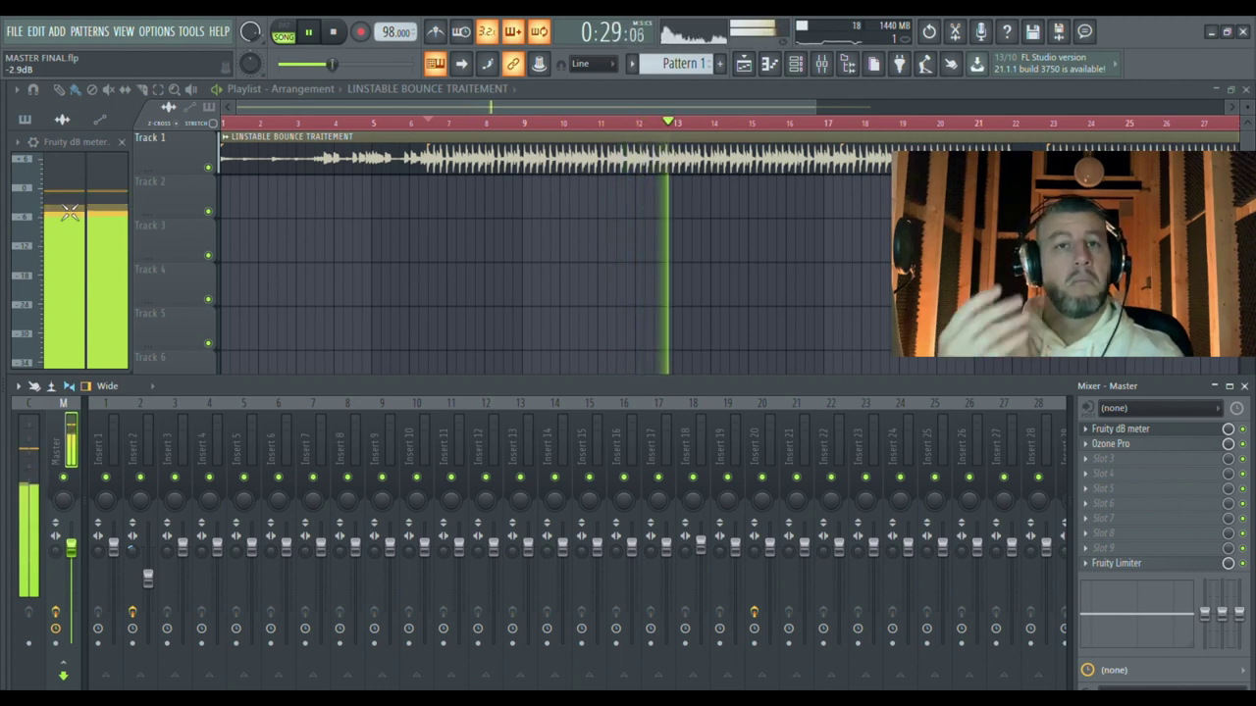
{"action": "key", "text": "space"}
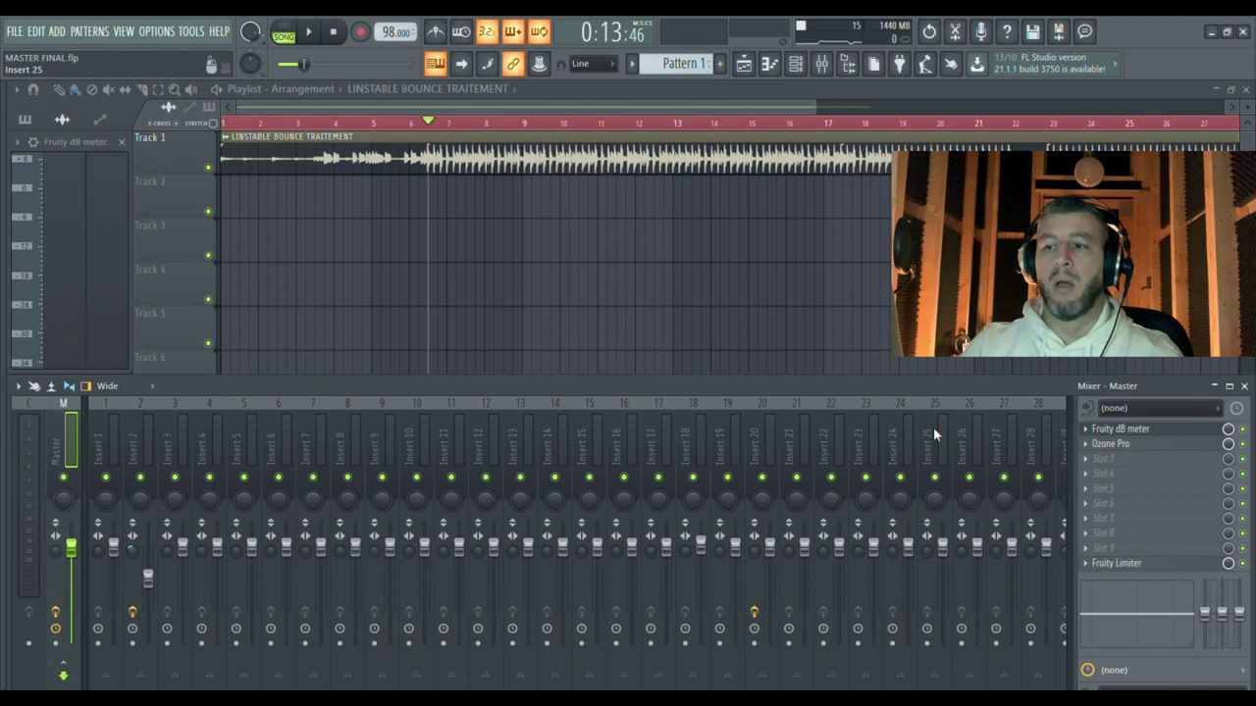
Step: Compare Ozone Pro's Equalizer 2 with its 203 Hz, -1.0 dB bell band on and off during playback
{"action": "left_click", "coordinate": [1119, 445]}
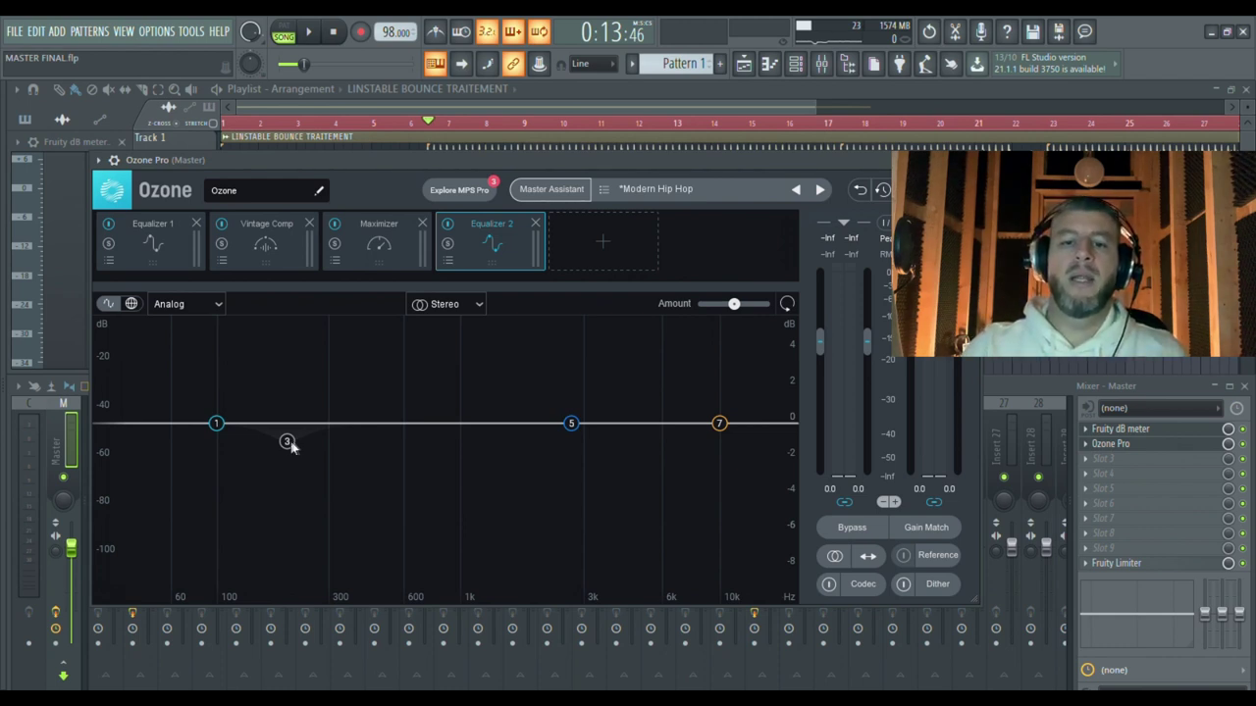
{"action": "left_click", "coordinate": [288, 445]}
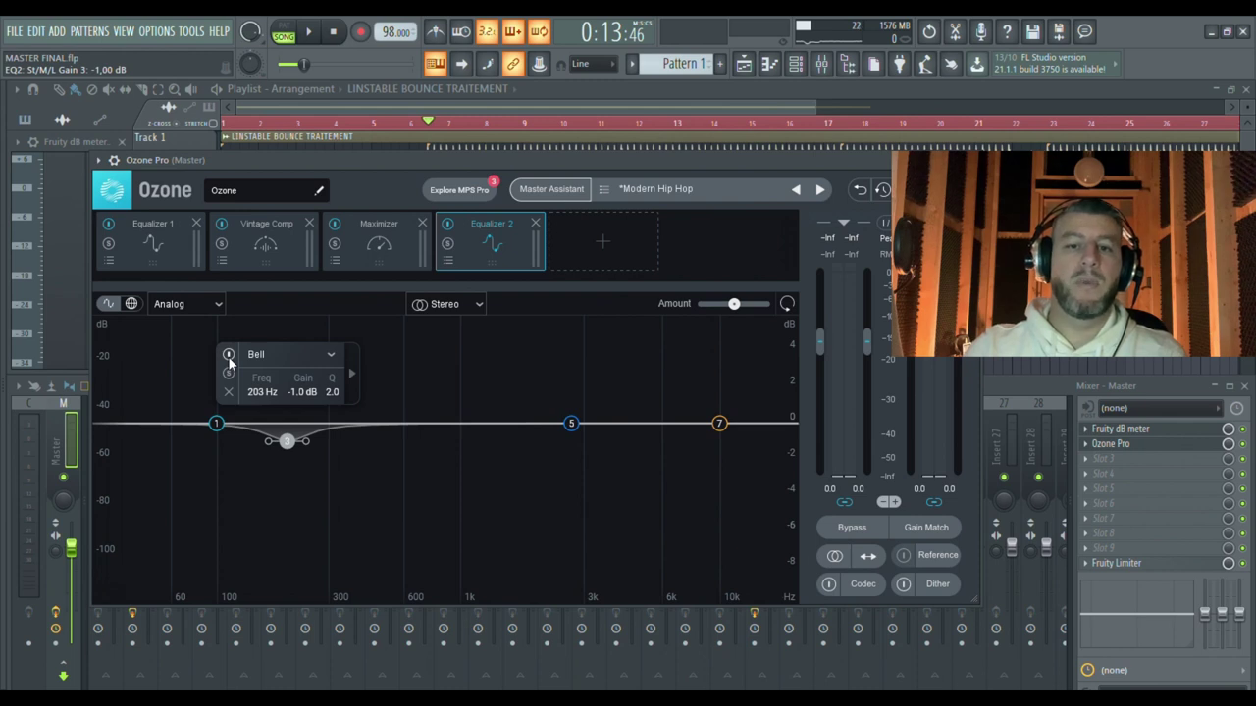
{"action": "left_click", "coordinate": [228, 358]}
{"action": "key", "text": "space"}
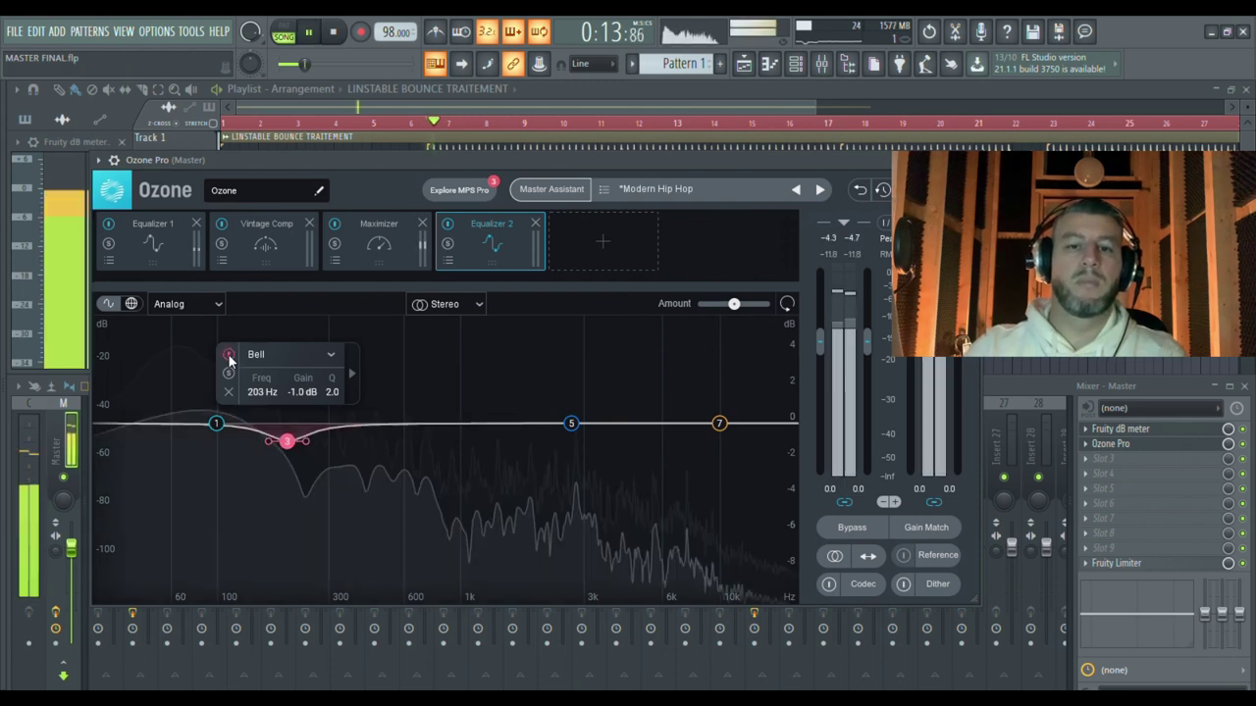
{"action": "left_click", "coordinate": [228, 357]}
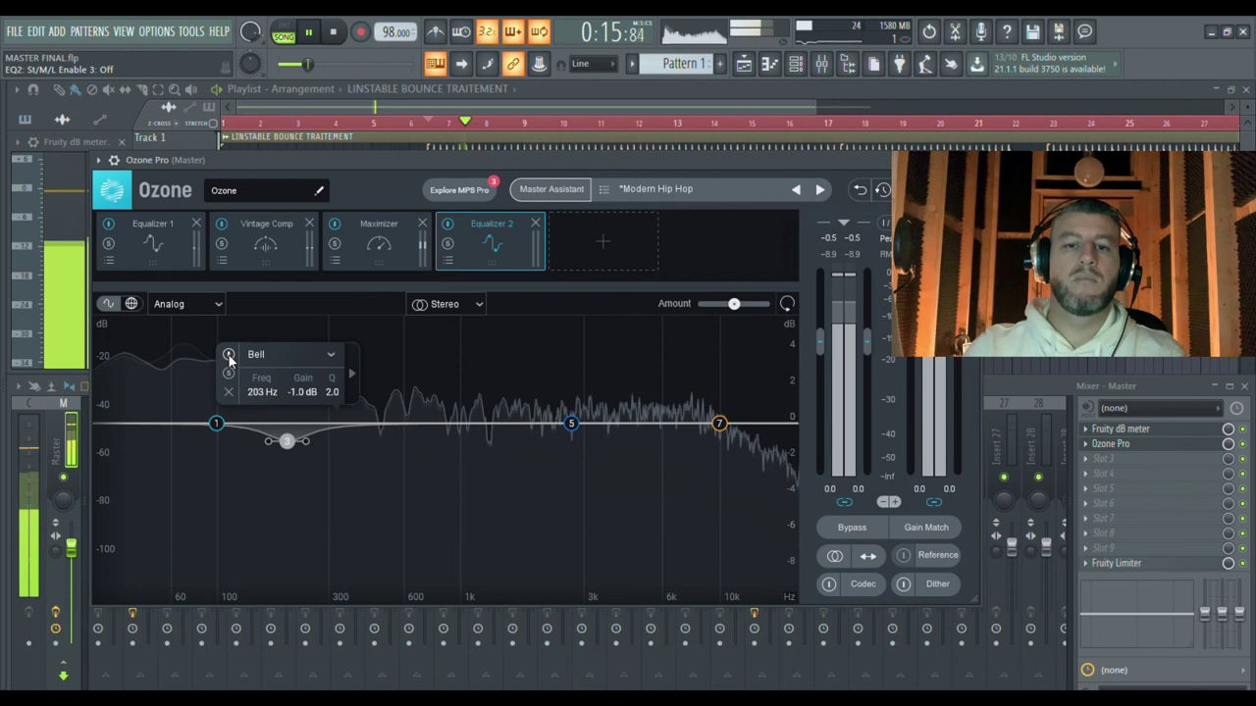
{"action": "left_click", "coordinate": [229, 355]}
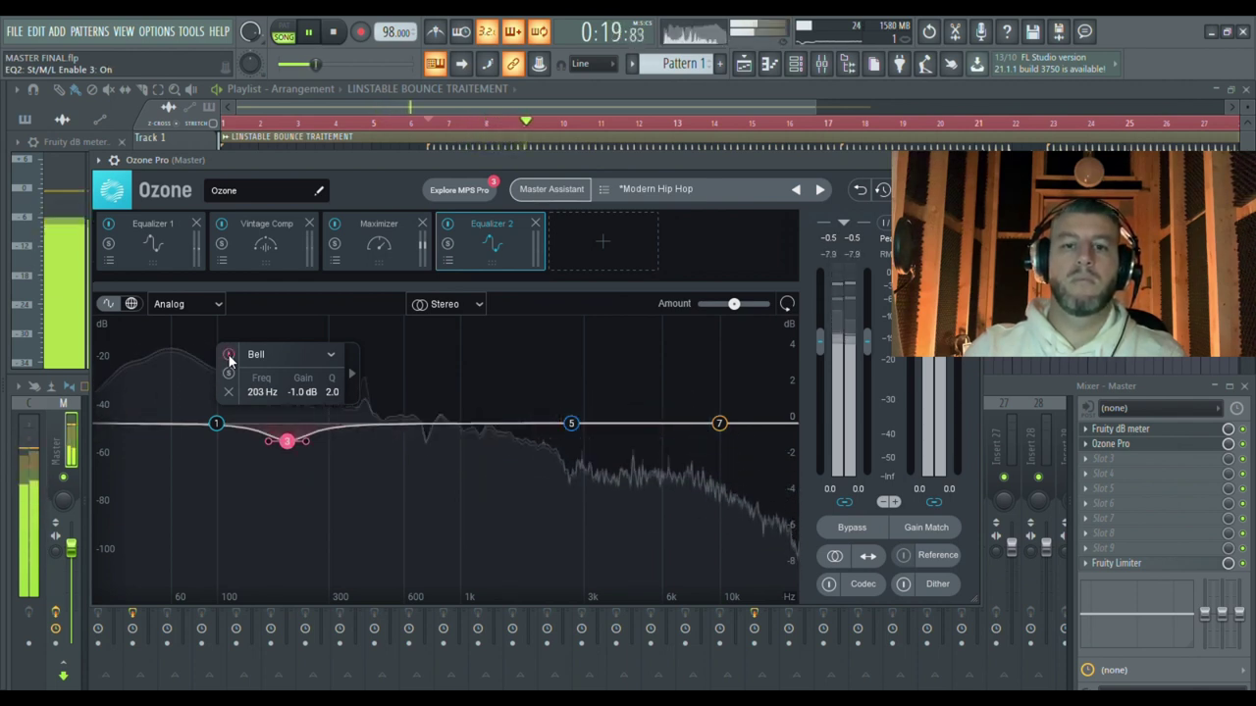
{"action": "key", "text": "space"}
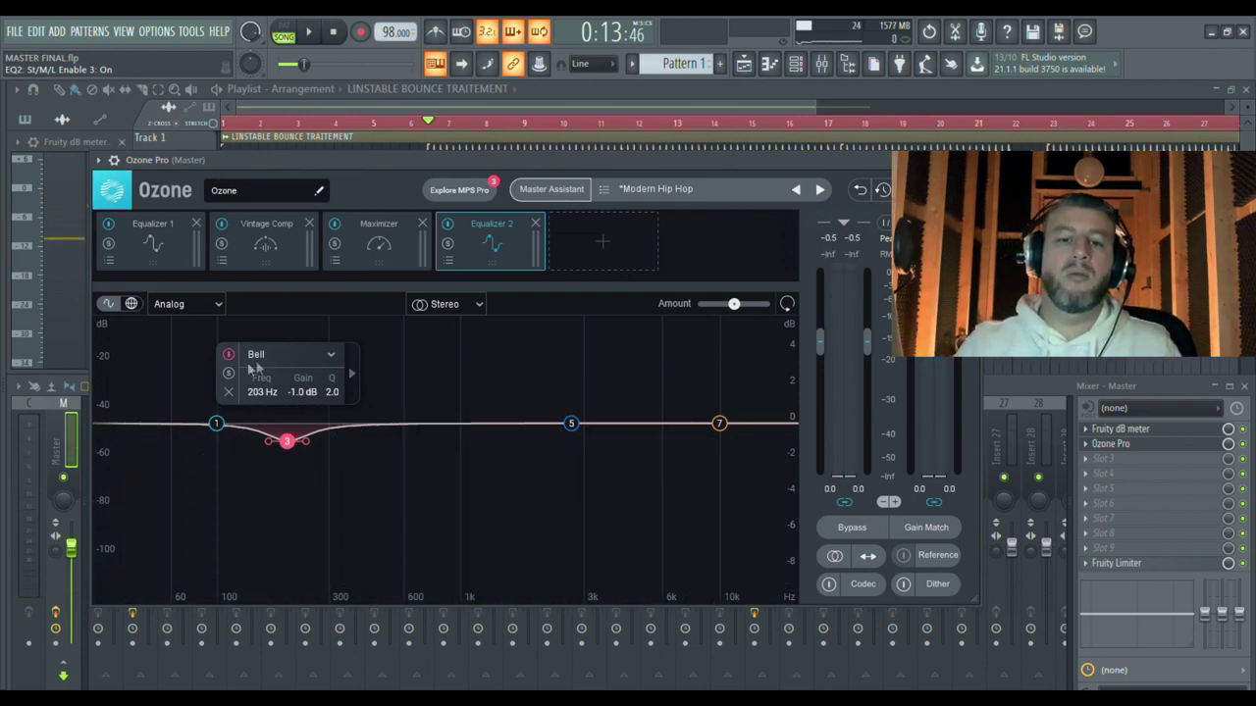
{"action": "left_click", "coordinate": [229, 355]}
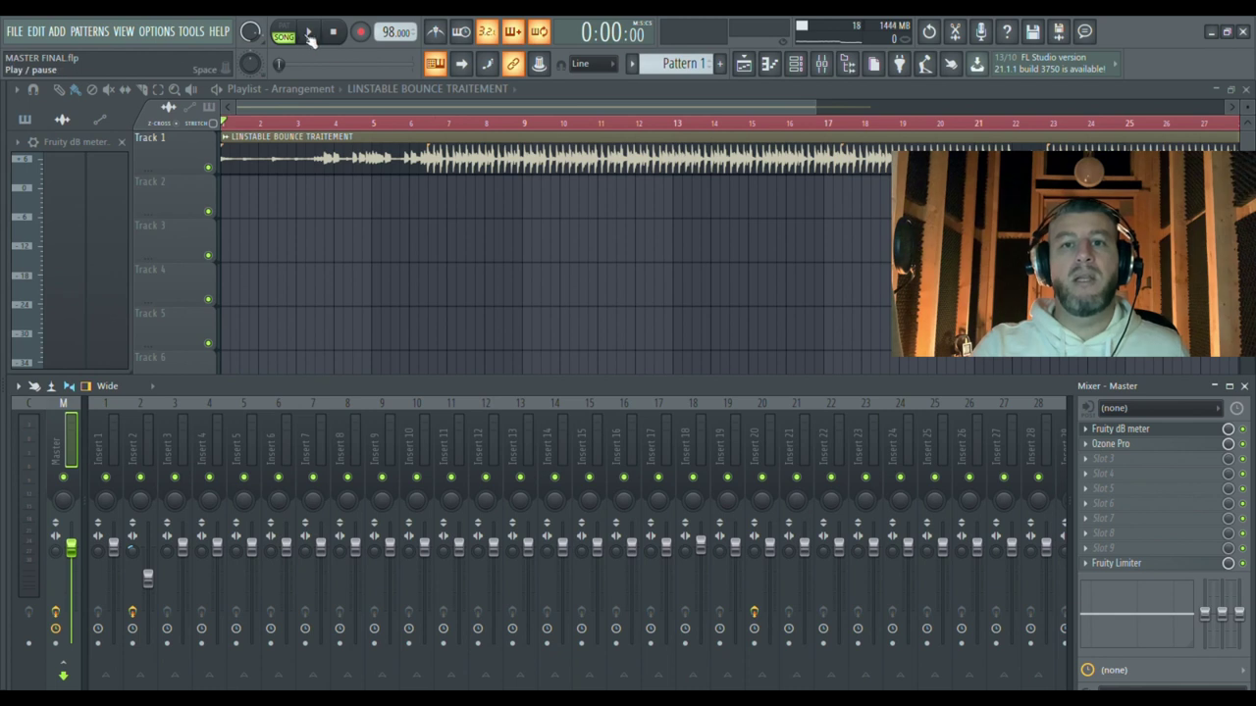
Step: Play the beat from the start with Ozone Pro enabled on the master
{"action": "left_click", "coordinate": [308, 33]}
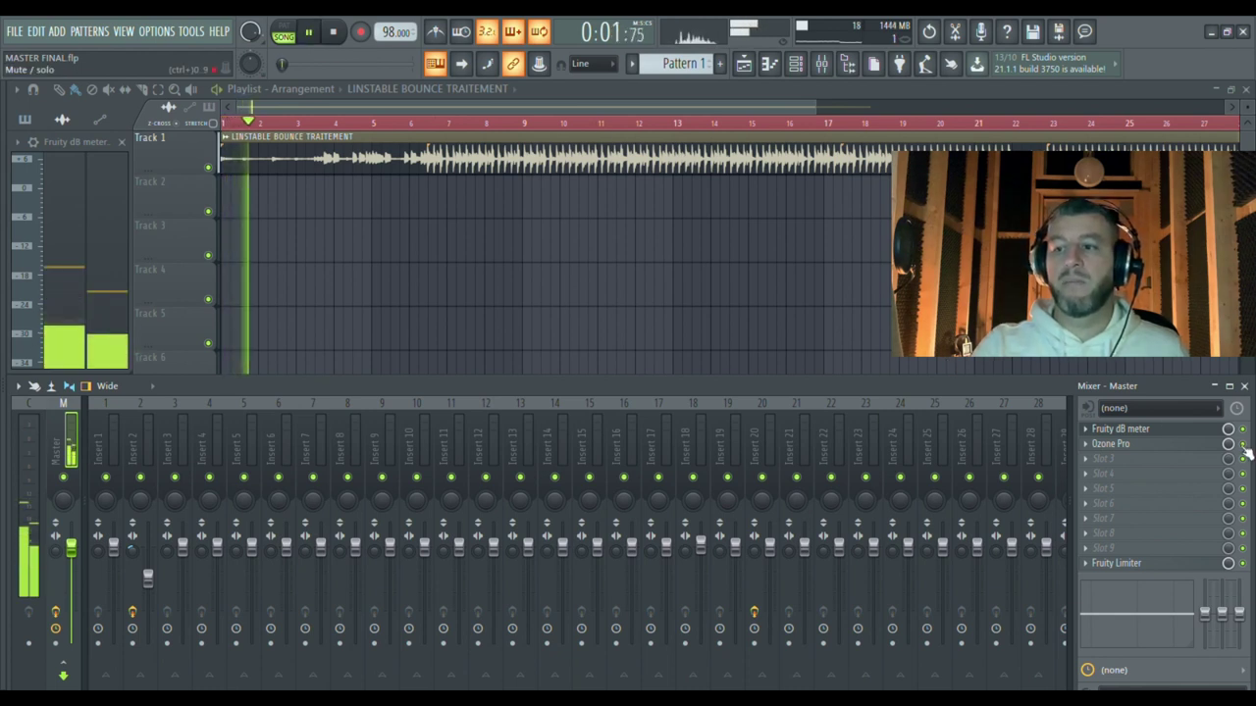